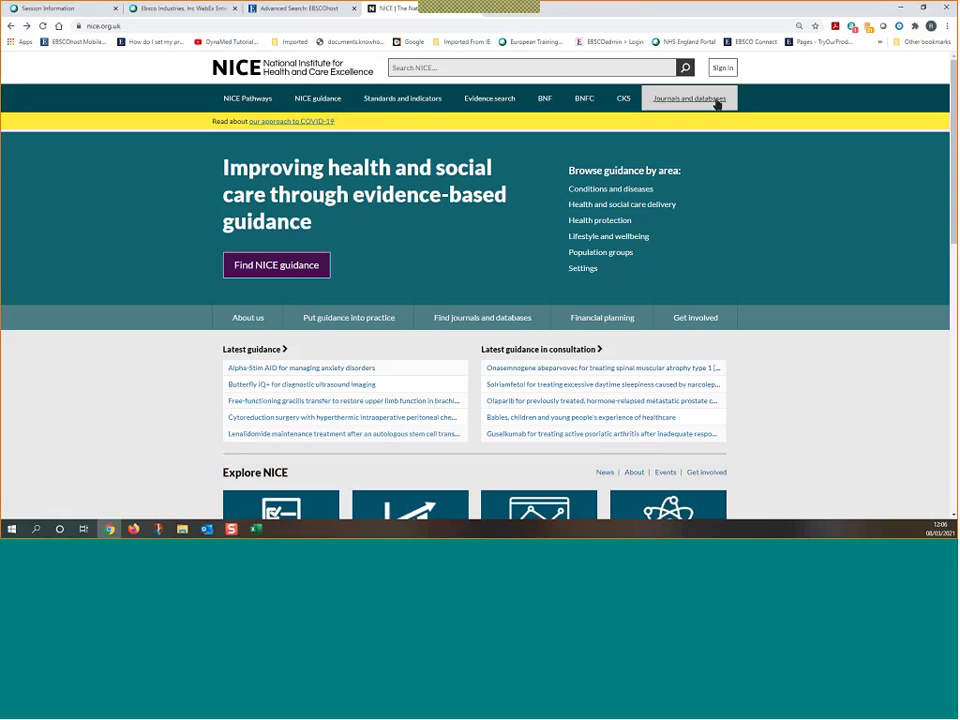
# Log in to OpenAthens from the NICE Journals and databases page, using the saved account details.
pyautogui.click(693, 106)
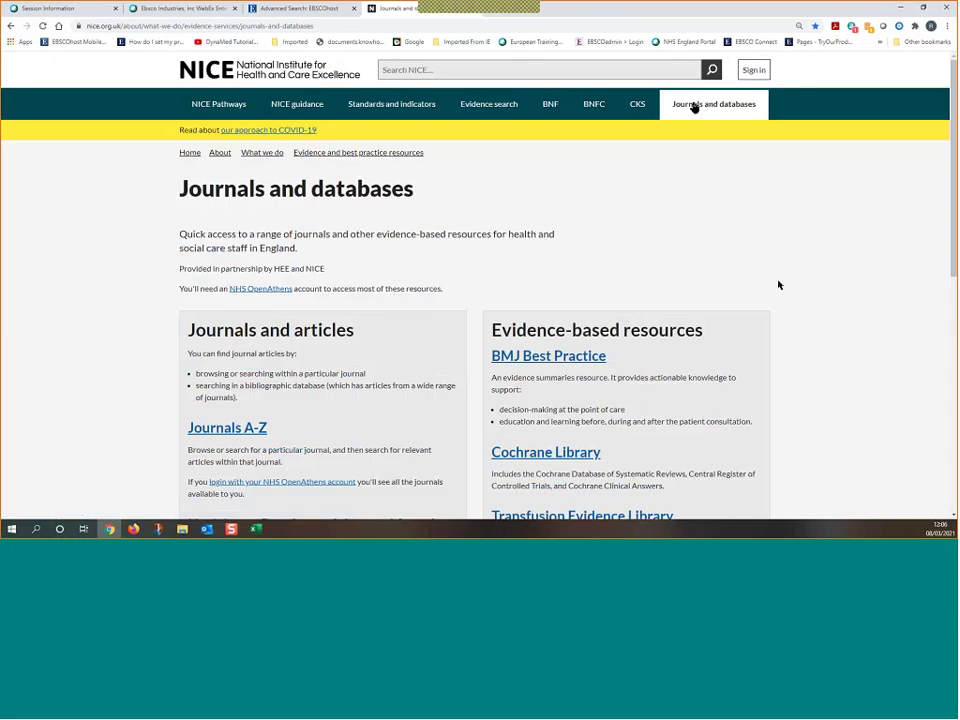
pyautogui.scroll(-5, 783, 284)
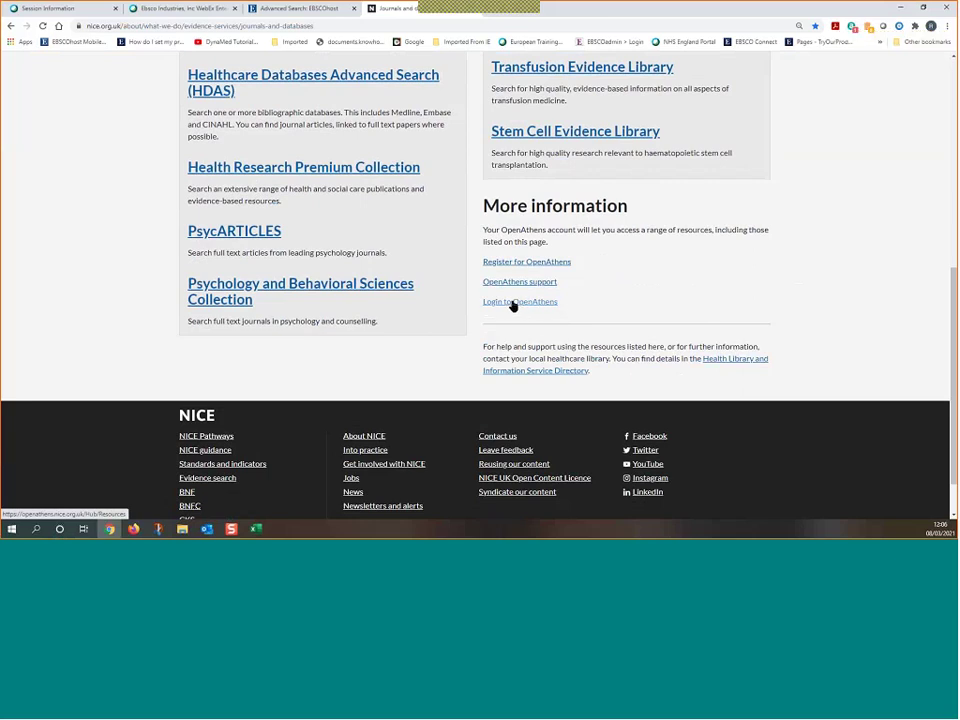
pyautogui.click(513, 304)
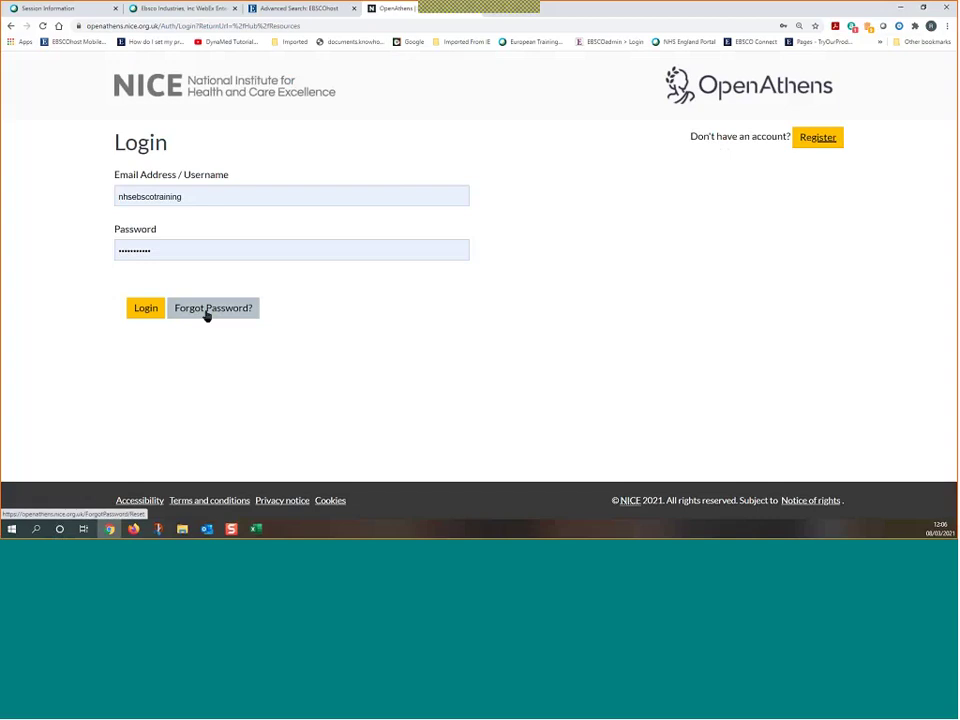
pyautogui.click(145, 310)
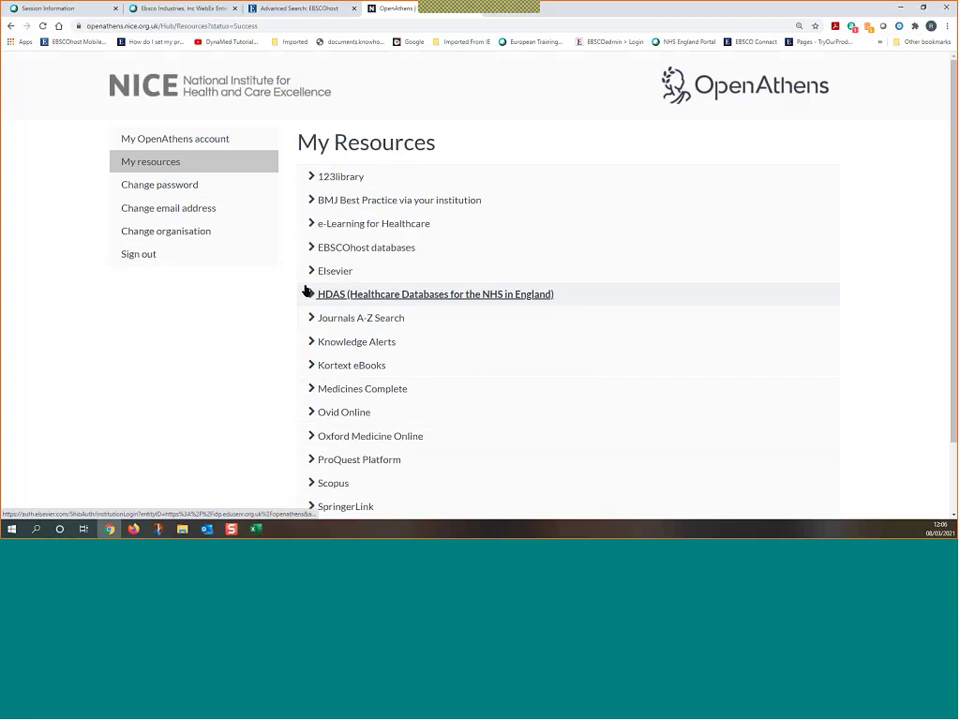
# Open the EBSCOhost databases resource and review the listed databases, highlighting the CINAHL description.
pyautogui.click(321, 251)
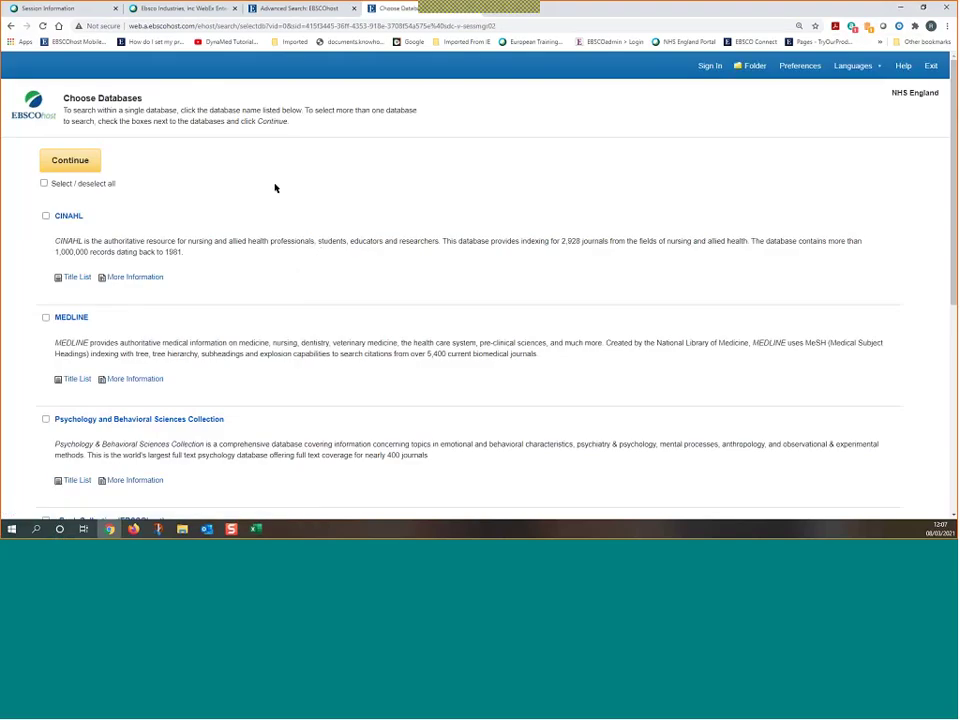
pyautogui.scroll(-1, 314, 329)
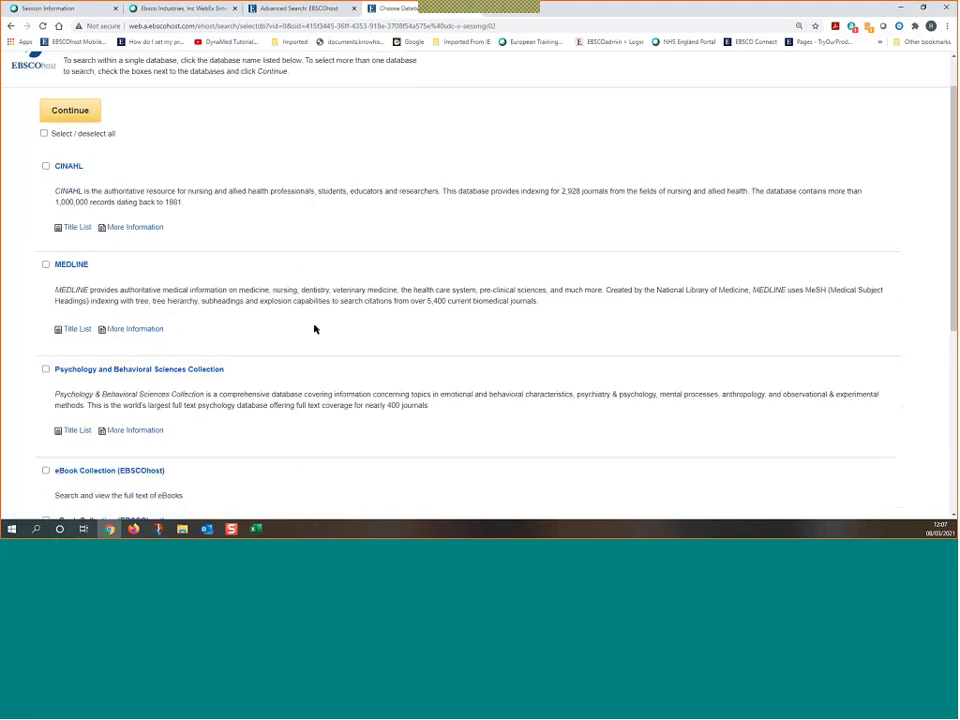
pyautogui.scroll(-3, 314, 329)
pyautogui.scroll(-3, 330, 372)
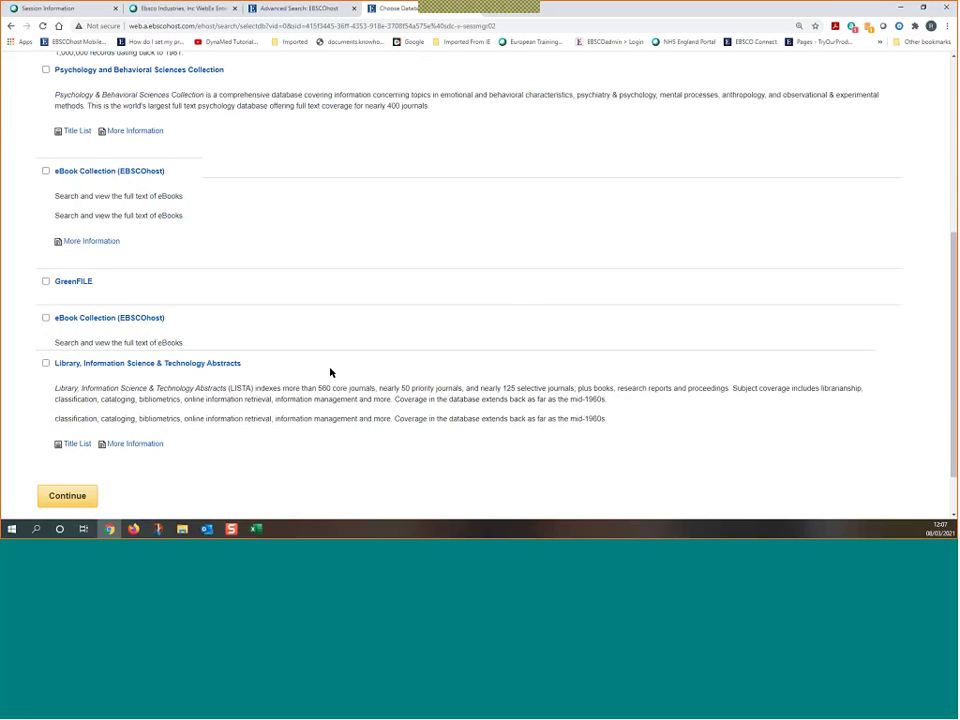
pyautogui.scroll(4, 330, 372)
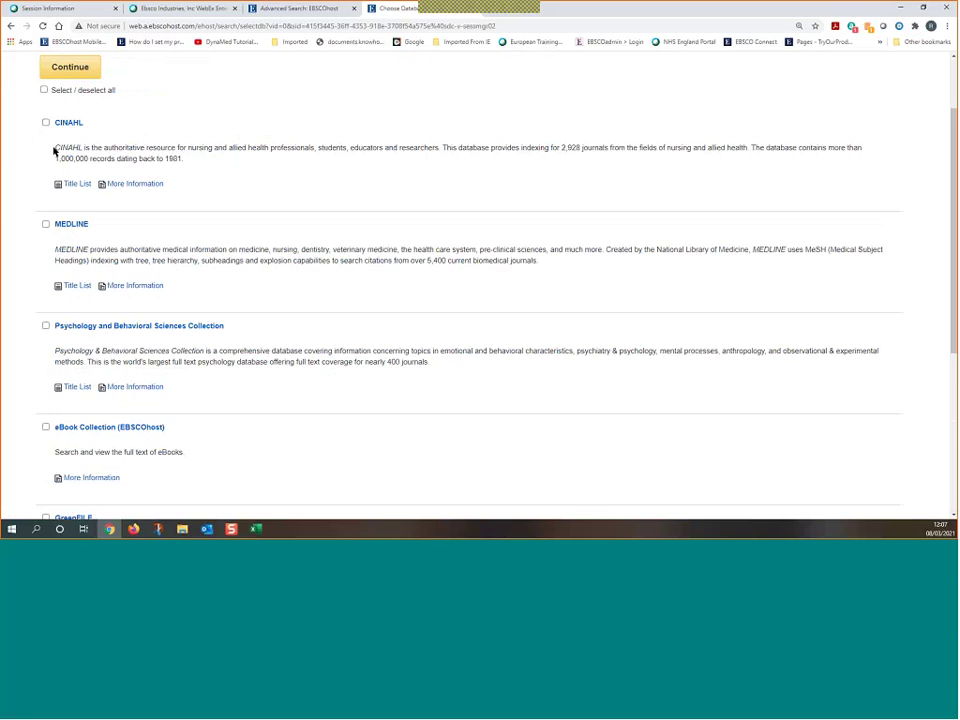
pyautogui.moveTo(55, 150); pyautogui.dragTo(193, 169)
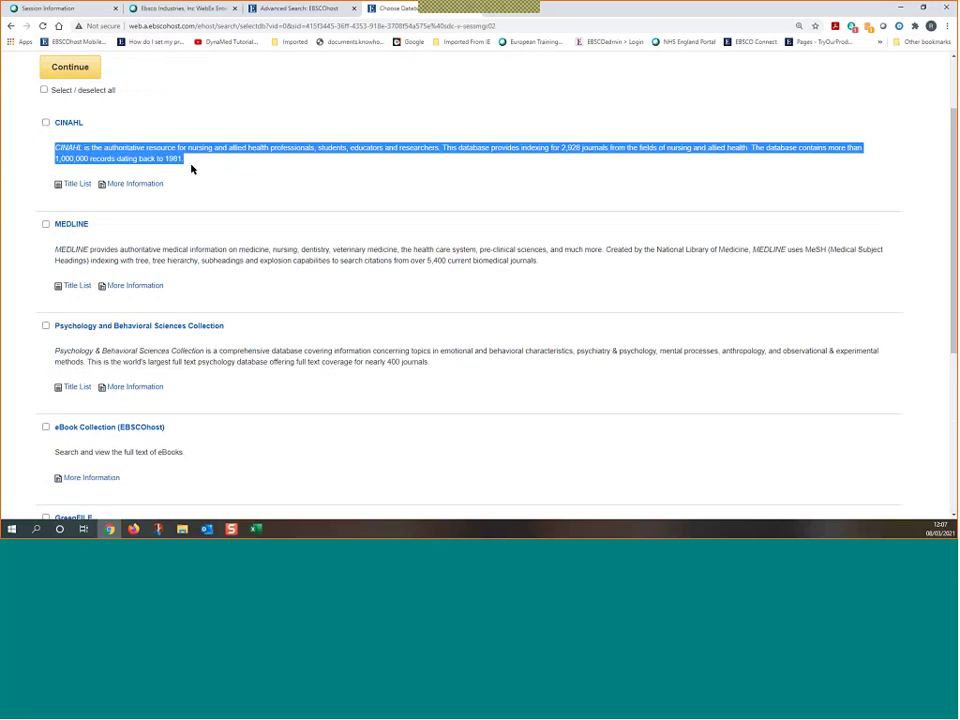
# Open the detailed information on CINAHL full-size and read its About the Database section, highlighting the health sciences librarianship and alternative/complementary medicine coverage.
pyautogui.click(120, 186)
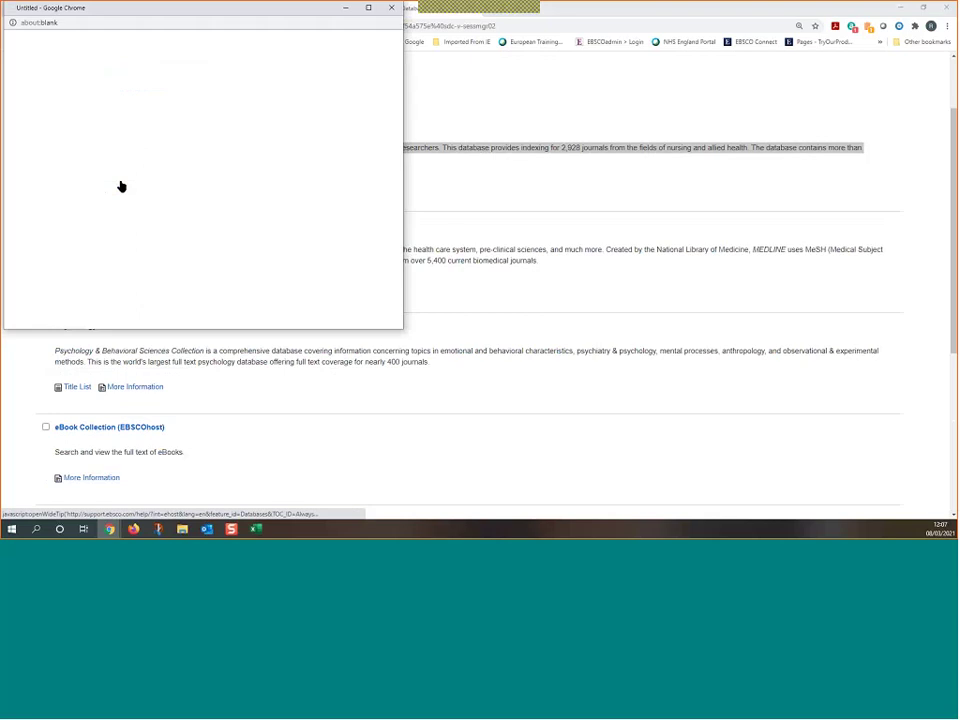
pyautogui.click(368, 8)
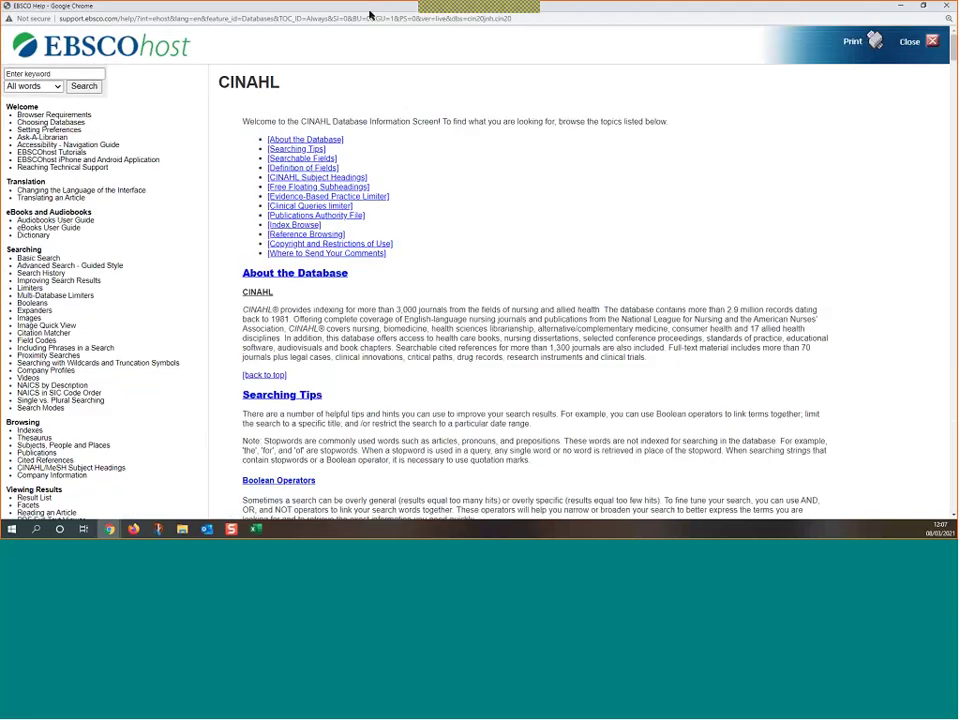
pyautogui.scroll(-2, 304, 283)
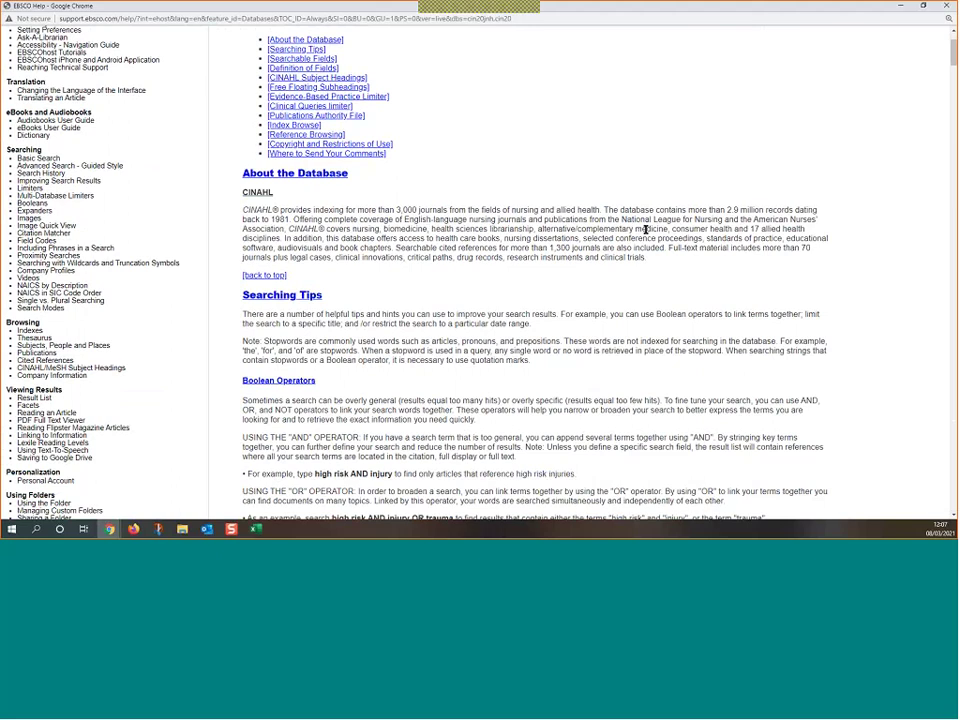
pyautogui.moveTo(431, 229); pyautogui.dragTo(533, 230)
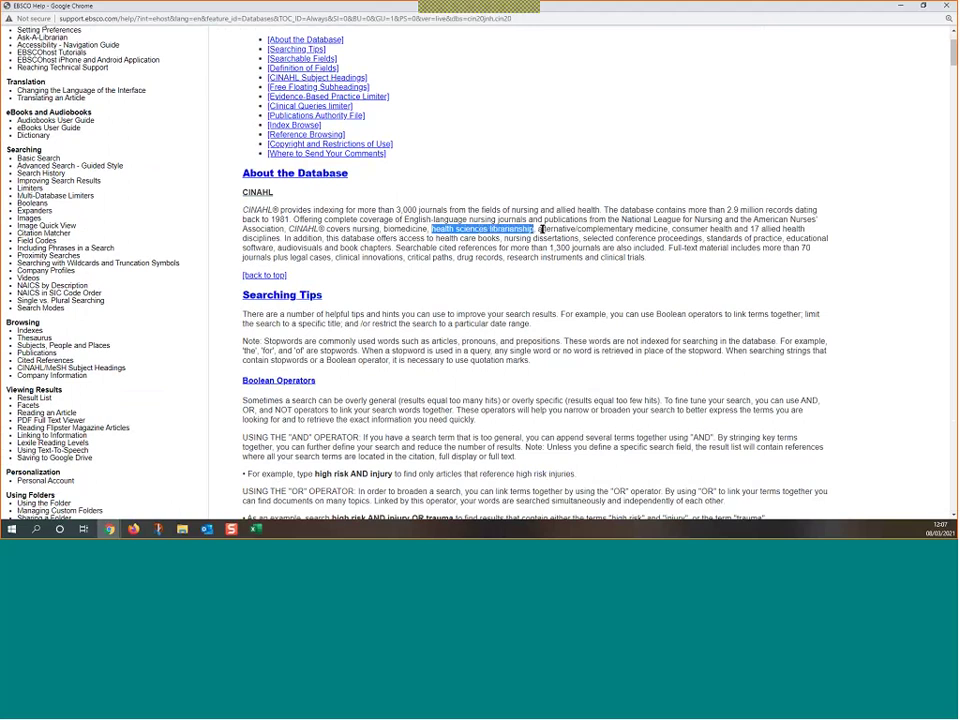
pyautogui.moveTo(541, 229); pyautogui.dragTo(661, 229)
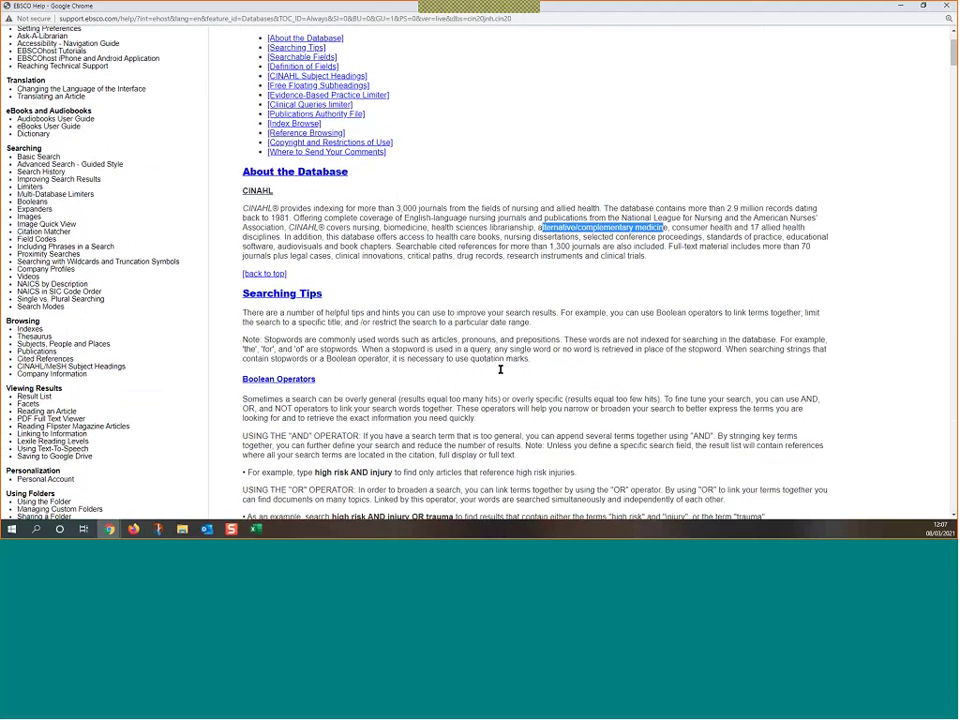
# Read the default search fields under Searchable Fields in the CINAHL help, and close the help window.
pyautogui.scroll(-6, 501, 368)
pyautogui.scroll(-9, 501, 369)
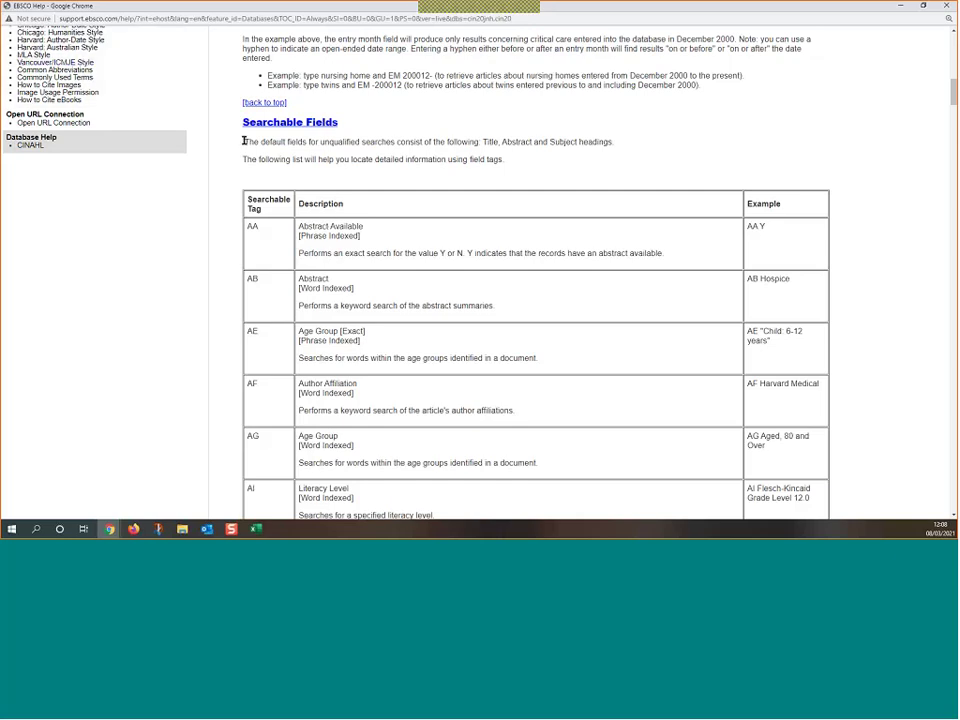
pyautogui.moveTo(243, 141); pyautogui.dragTo(620, 142)
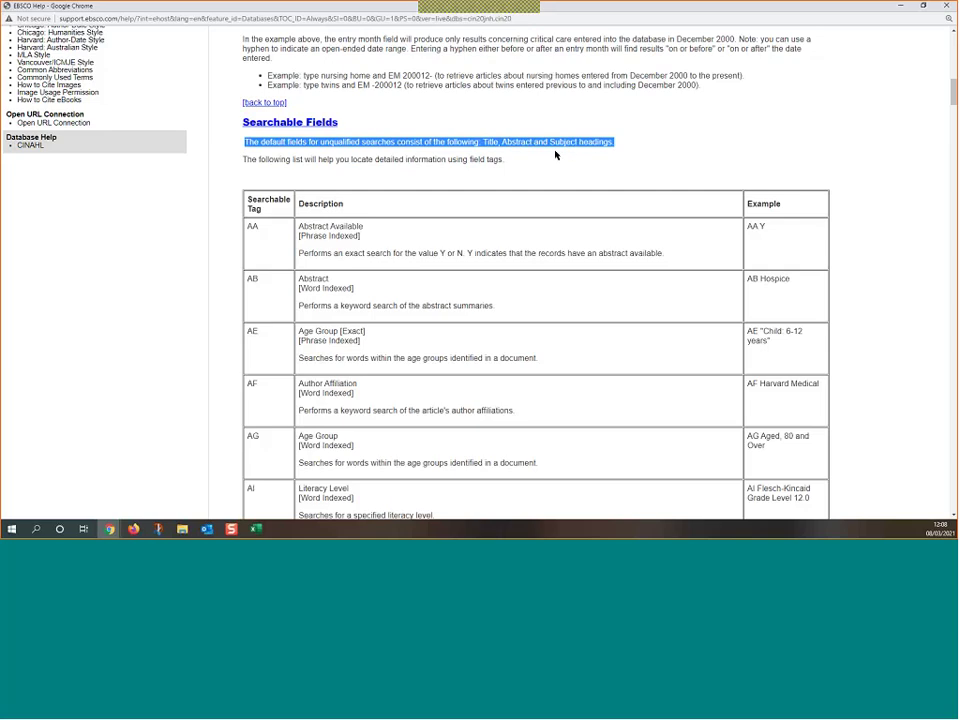
pyautogui.scroll(3, 556, 154)
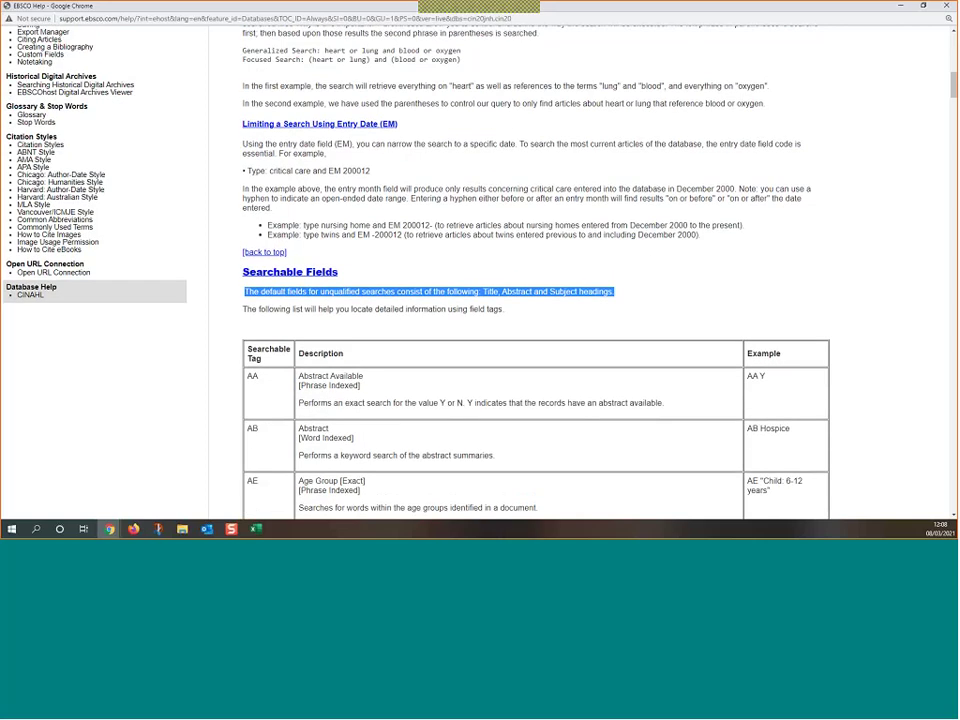
pyautogui.click(946, 12)
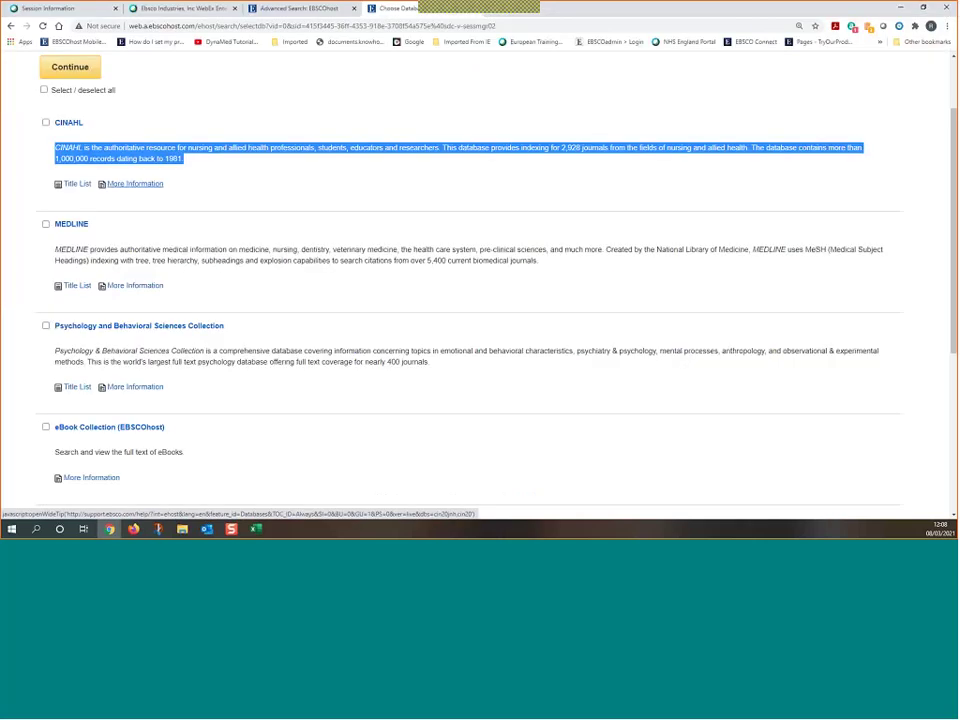
pyautogui.click(253, 186)
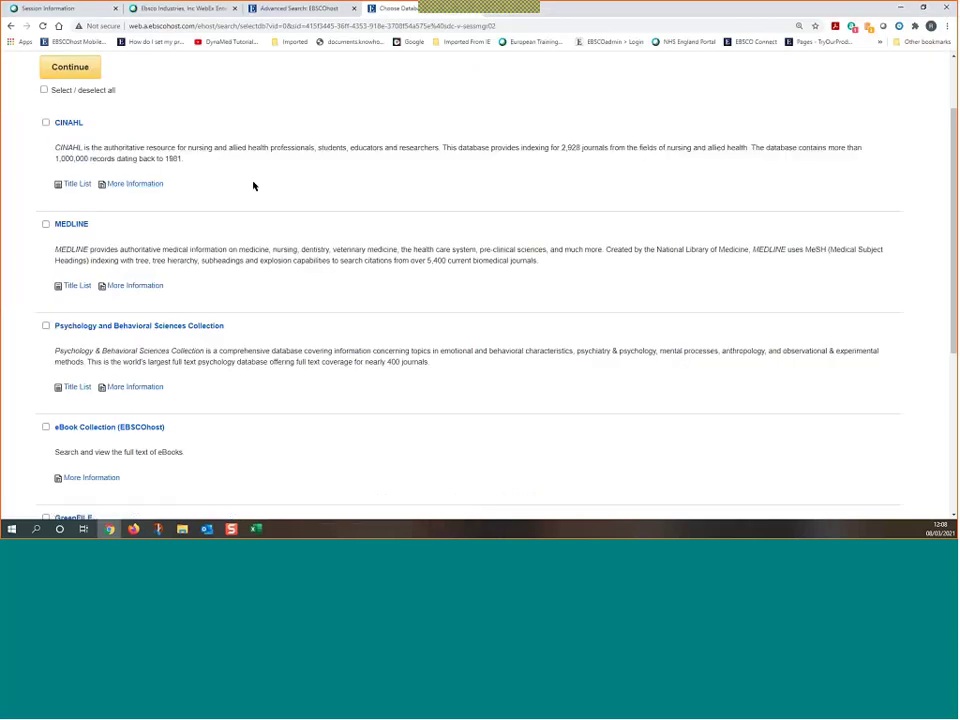
# Open the CINAHL title list and look through its alphabetical list of publications.
pyautogui.click(75, 188)
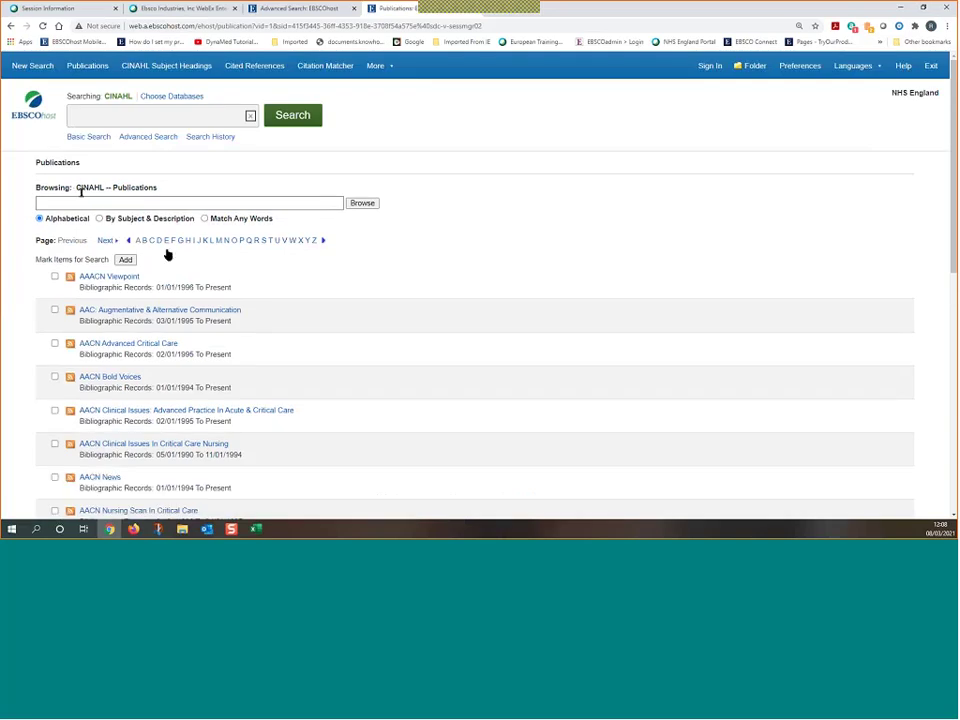
pyautogui.scroll(-7, 375, 345)
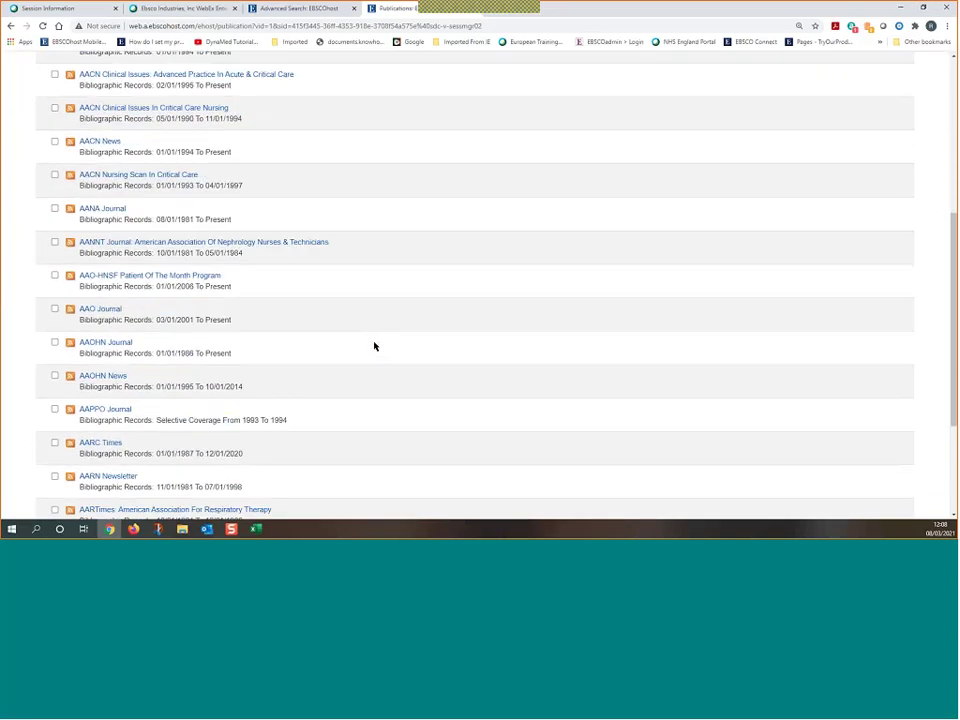
pyautogui.scroll(7, 375, 346)
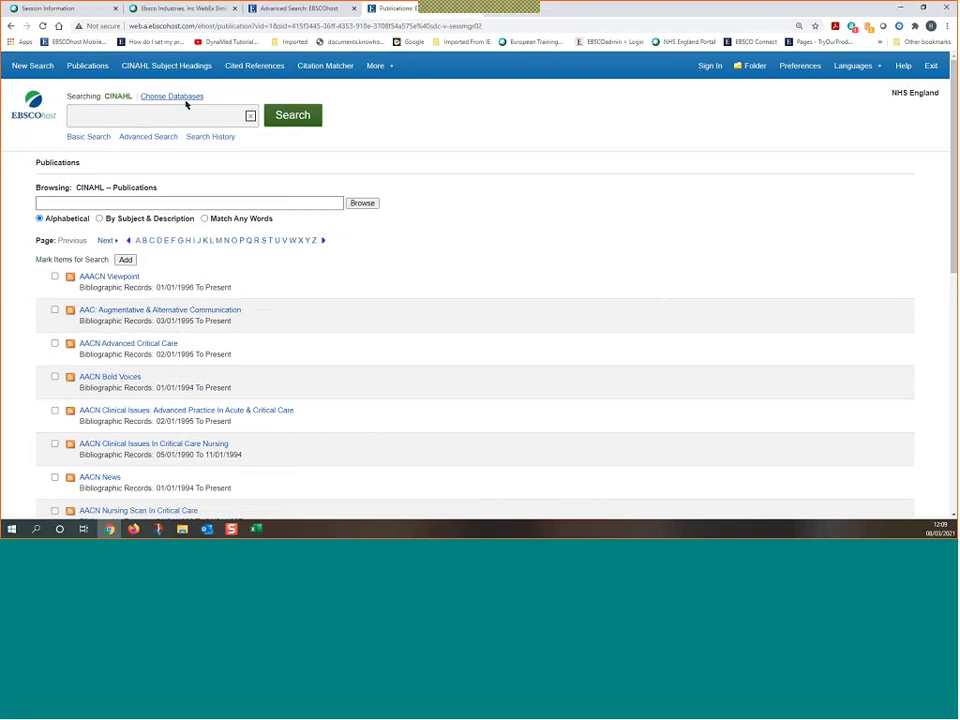
# Add MEDLINE to CINAHL in the detailed database list, continue to the advanced search and show all selected databases.
pyautogui.click(184, 100)
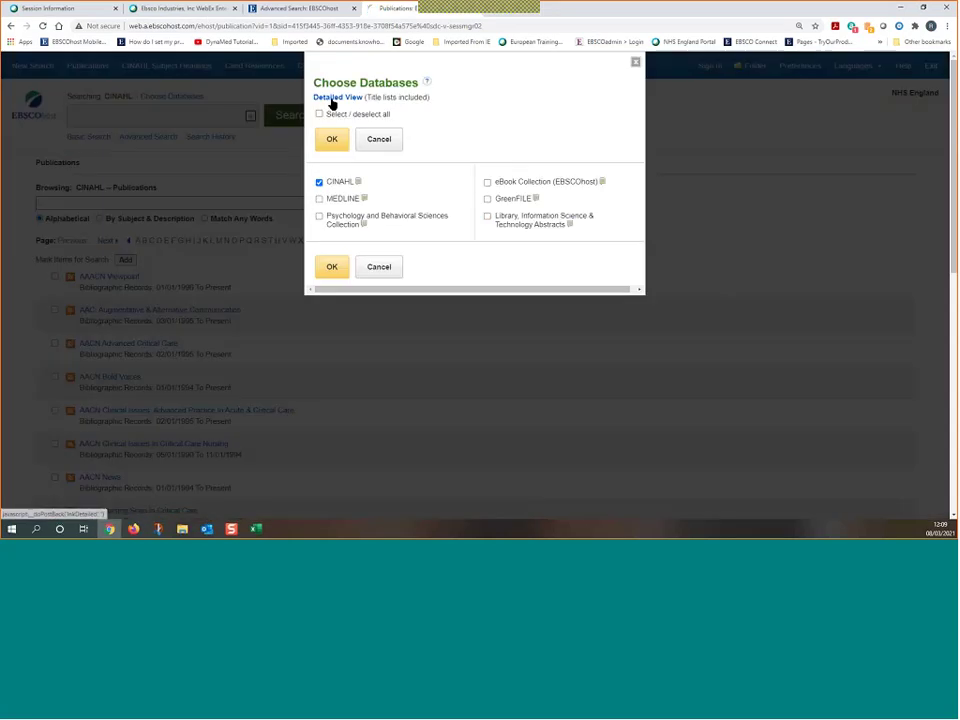
pyautogui.click(333, 100)
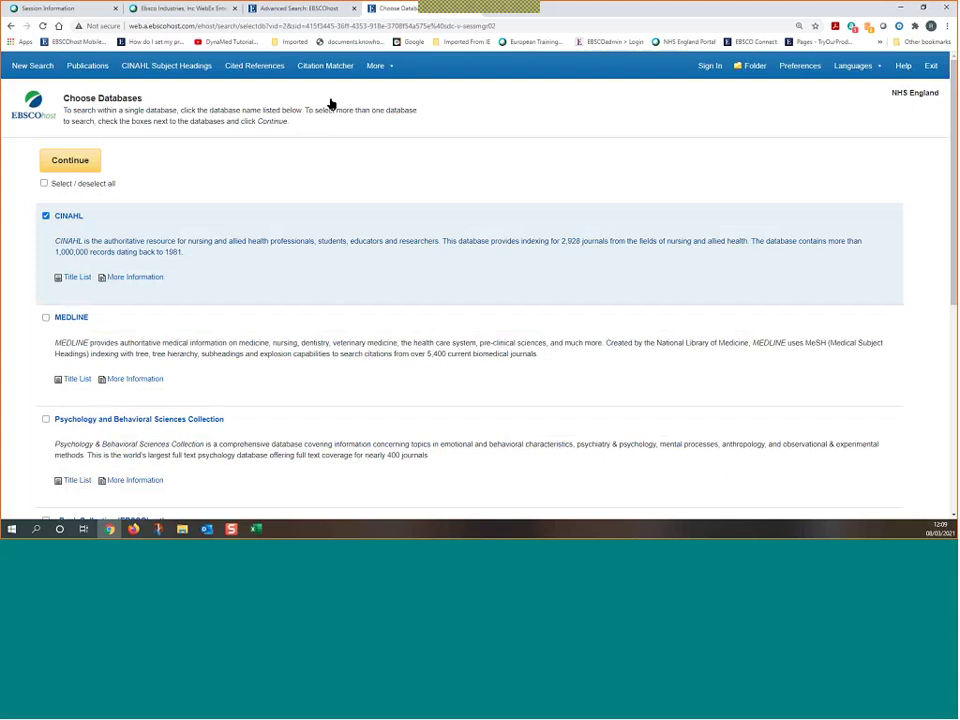
pyautogui.scroll(-1, 87, 262)
pyautogui.click(45, 267)
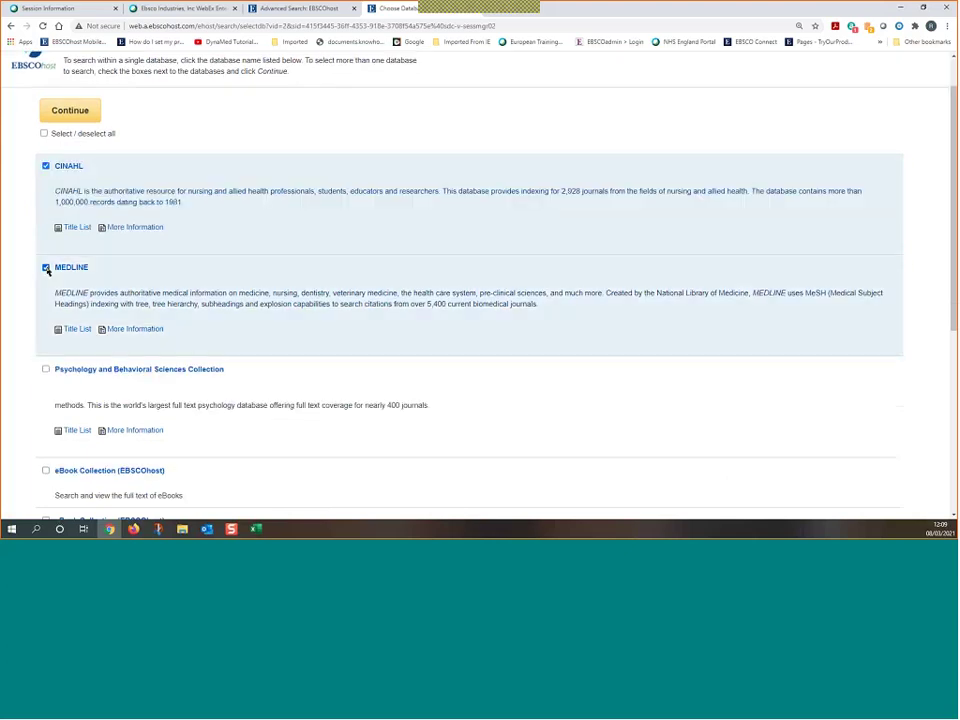
pyautogui.click(71, 115)
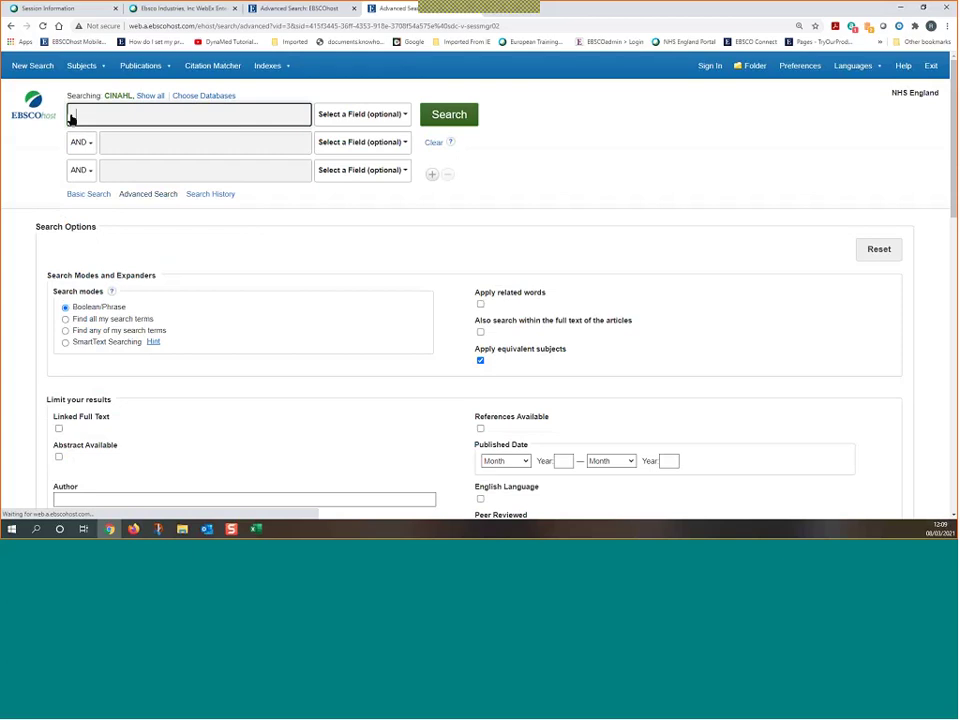
pyautogui.click(150, 95)
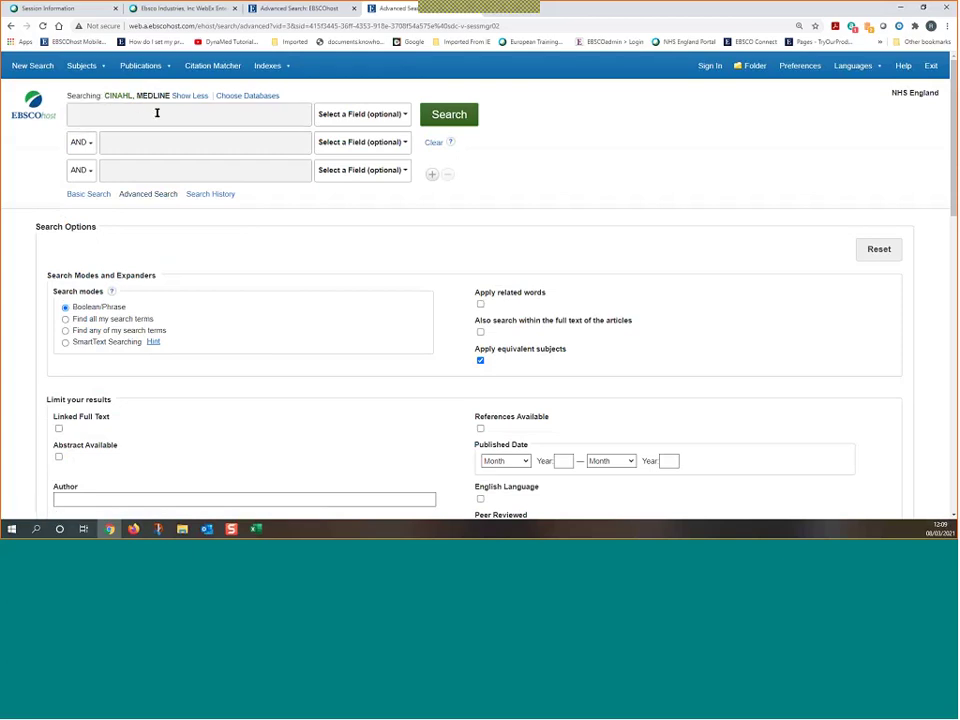
# Run an advanced search for "influenza vaccine" in Boolean/Phrase mode.
pyautogui.click(157, 113)
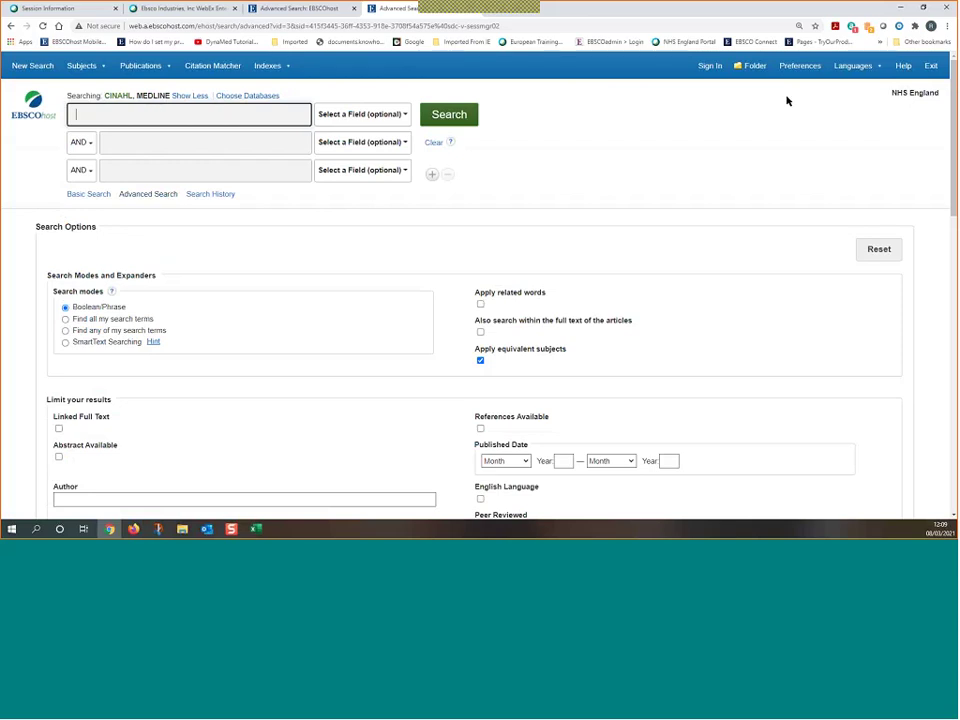
pyautogui.write('influenza vaccine')
pyautogui.tripleClick(74, 310)
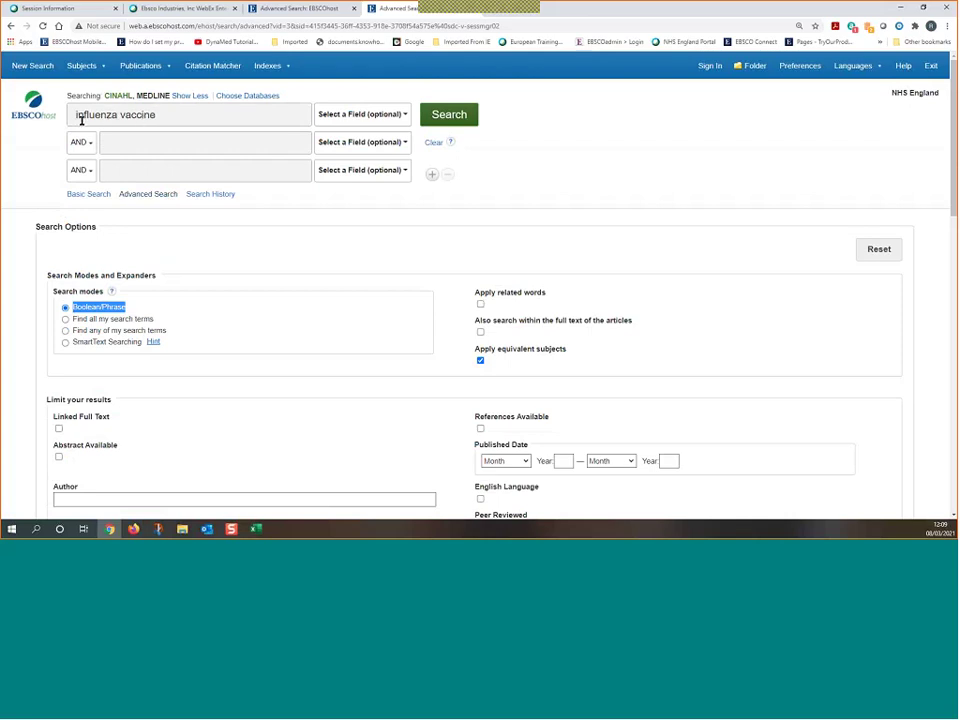
pyautogui.click(449, 115)
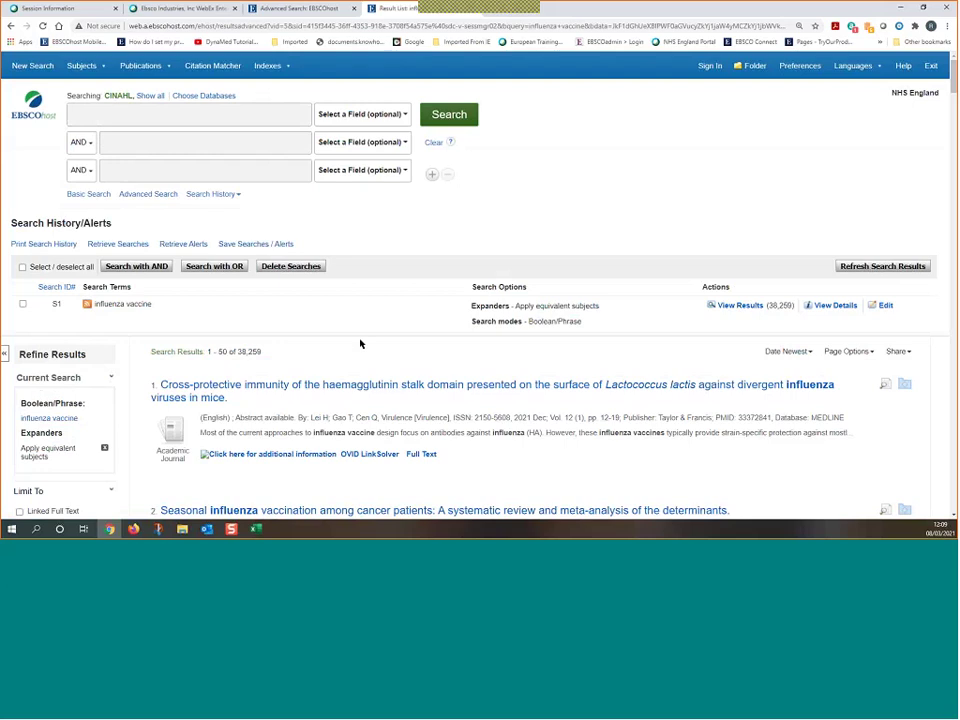
# Examine the influenza vaccine result list, including its article records, refine filters, database breakdown and search history.
pyautogui.scroll(-8, 361, 343)
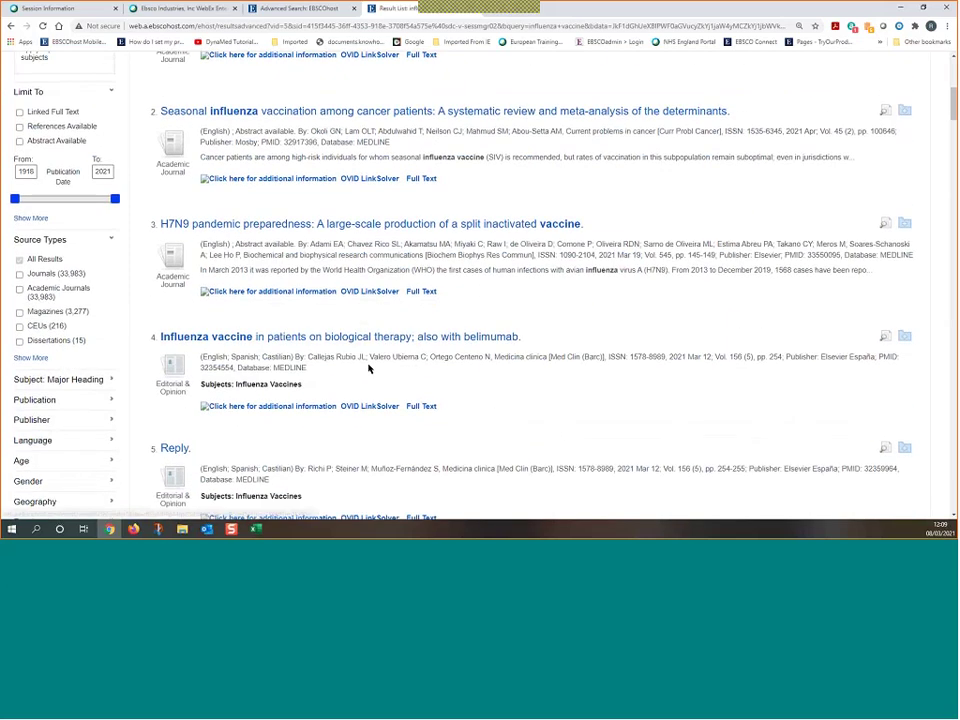
pyautogui.scroll(5, 366, 360)
pyautogui.scroll(-9, 368, 373)
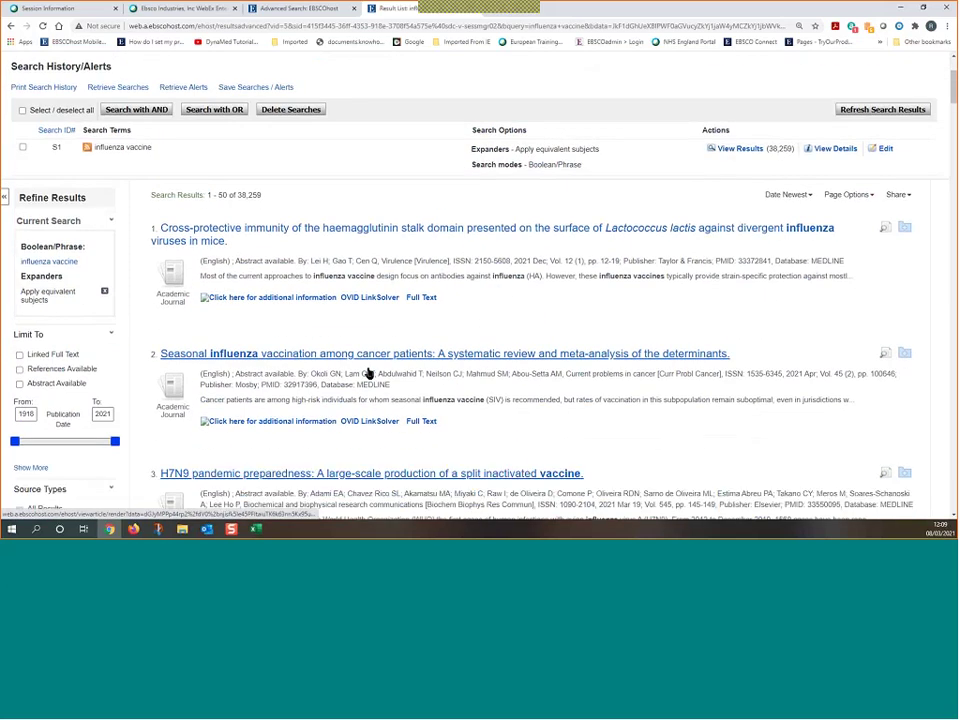
pyautogui.scroll(-5, 367, 370)
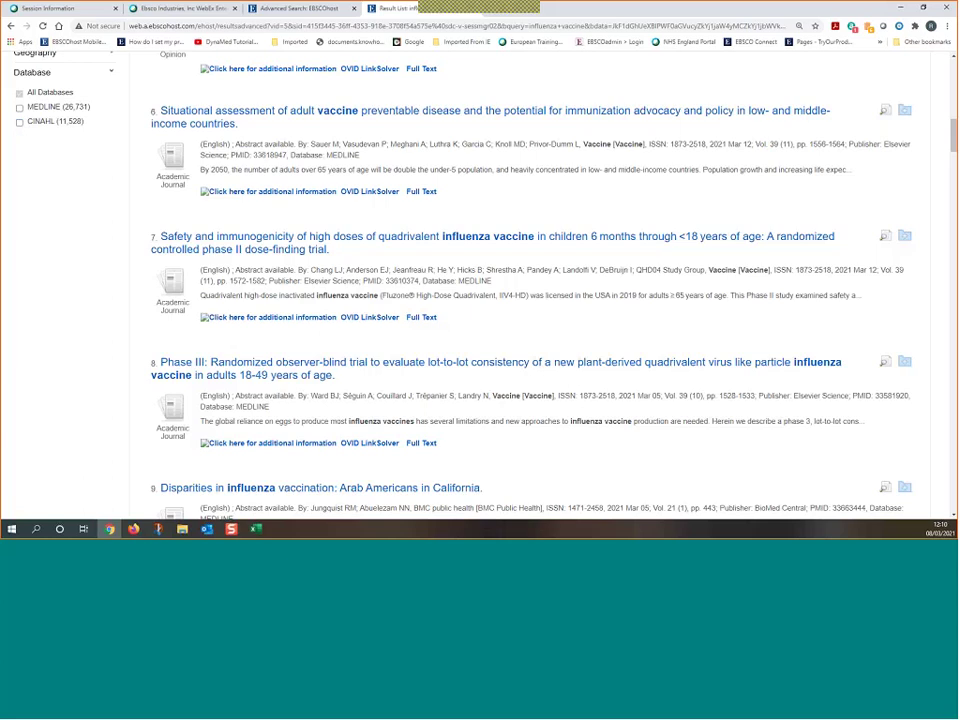
pyautogui.scroll(8, 621, 398)
pyautogui.scroll(3, 621, 401)
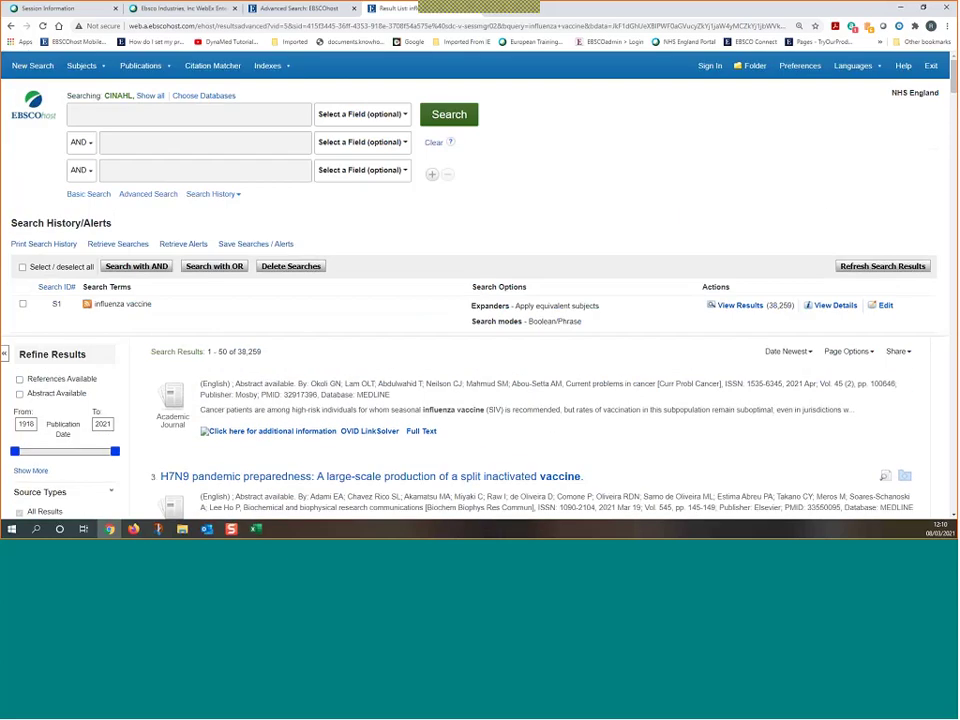
pyautogui.scroll(1, 438, 404)
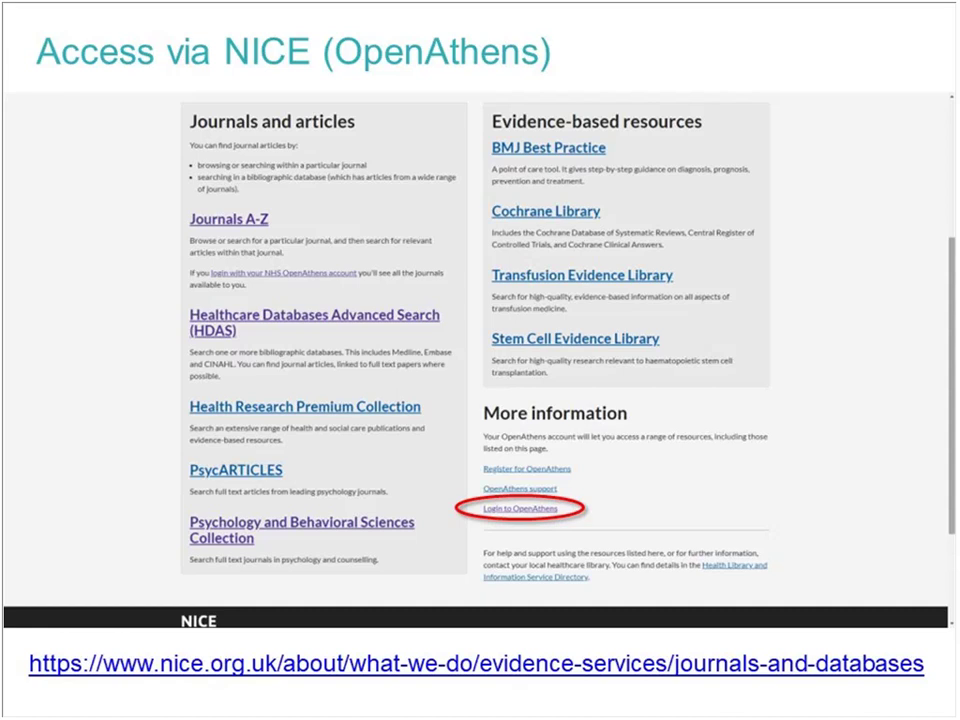
pyautogui.press('Right')
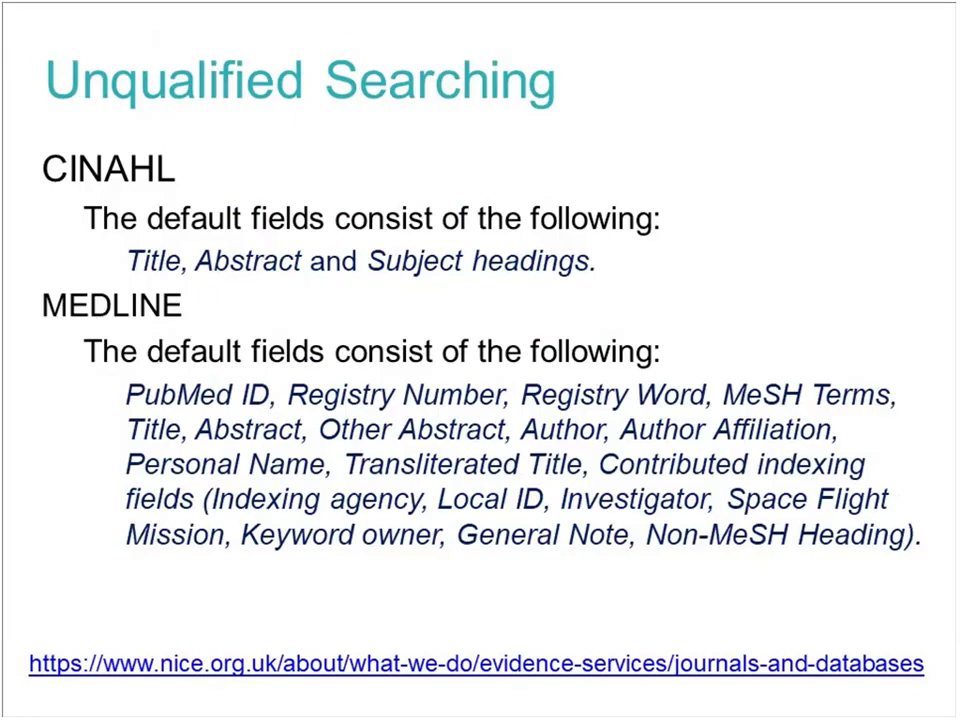
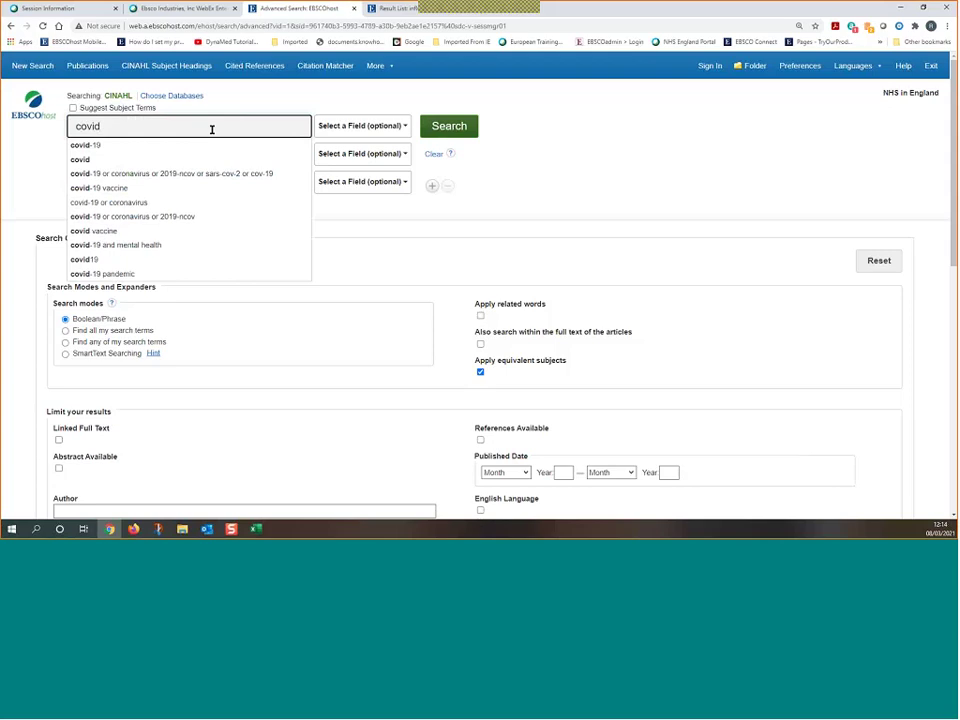
# Fill the first search row with the suggested phrase "covid-19 or coronavirus or 2019-ncov or sars-cov-2 or cov-19".
pyautogui.write('-19')
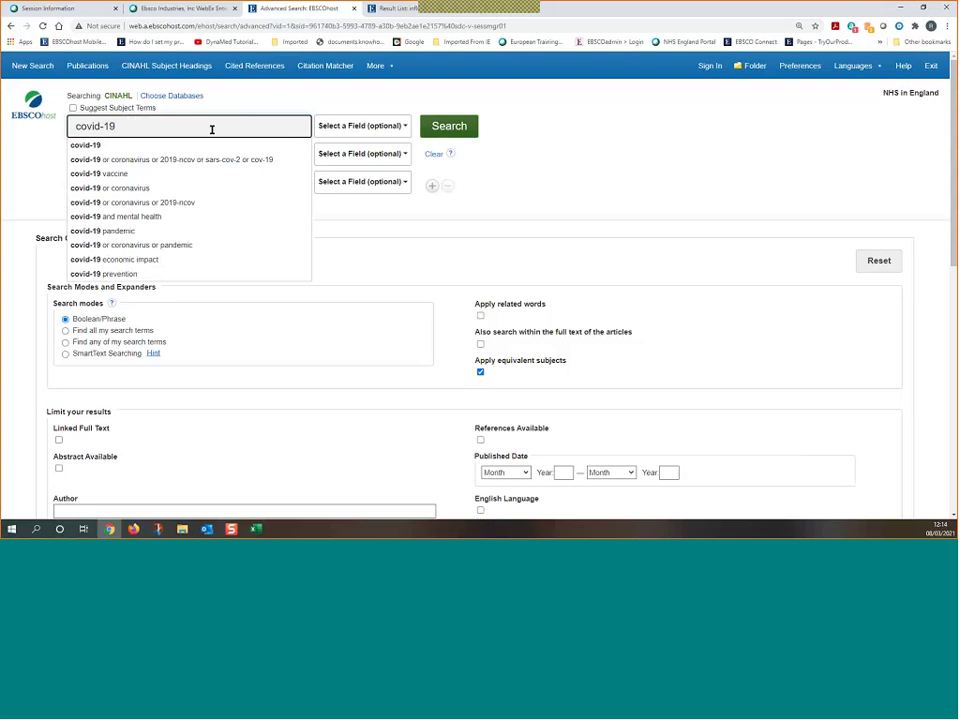
pyautogui.click(167, 159)
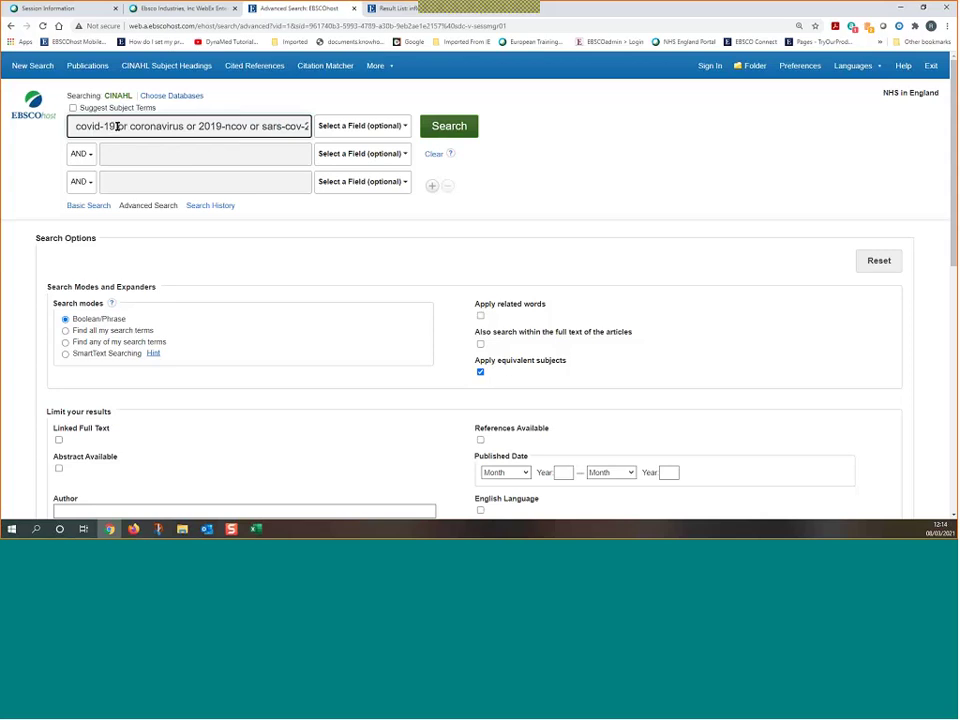
pyautogui.doubleClick(117, 126)
pyautogui.click(186, 125)
pyautogui.doubleClick(187, 126)
# Copy the term "2019-ncov" from the first search row into the second row.
pyautogui.moveTo(198, 126); pyautogui.dragTo(246, 127)
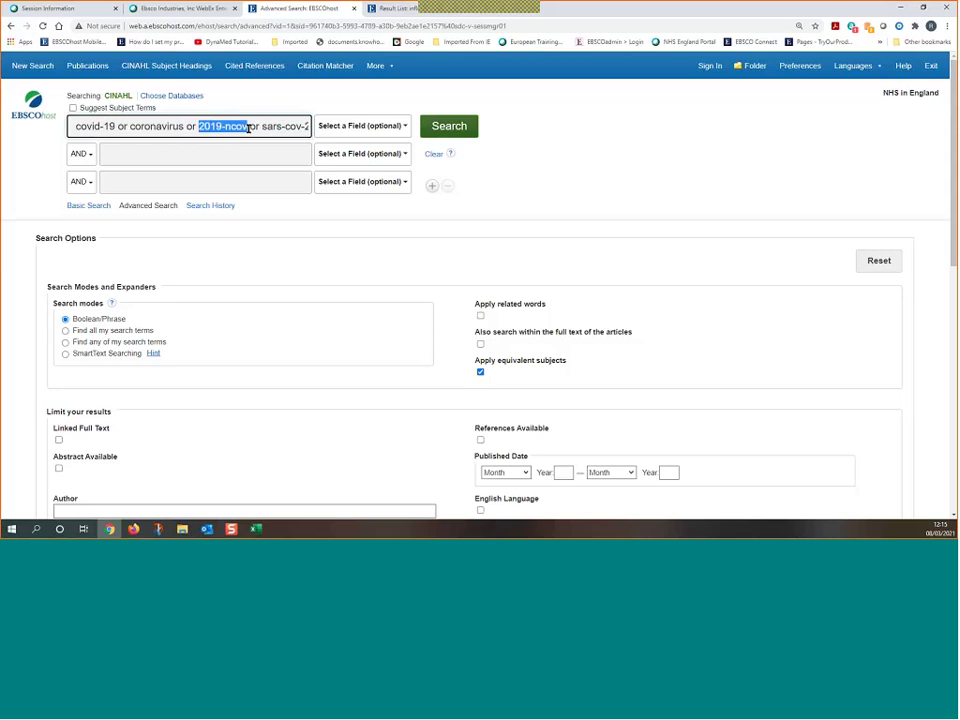
pyautogui.rightClick(234, 126)
pyautogui.click(257, 164)
pyautogui.rightClick(114, 156)
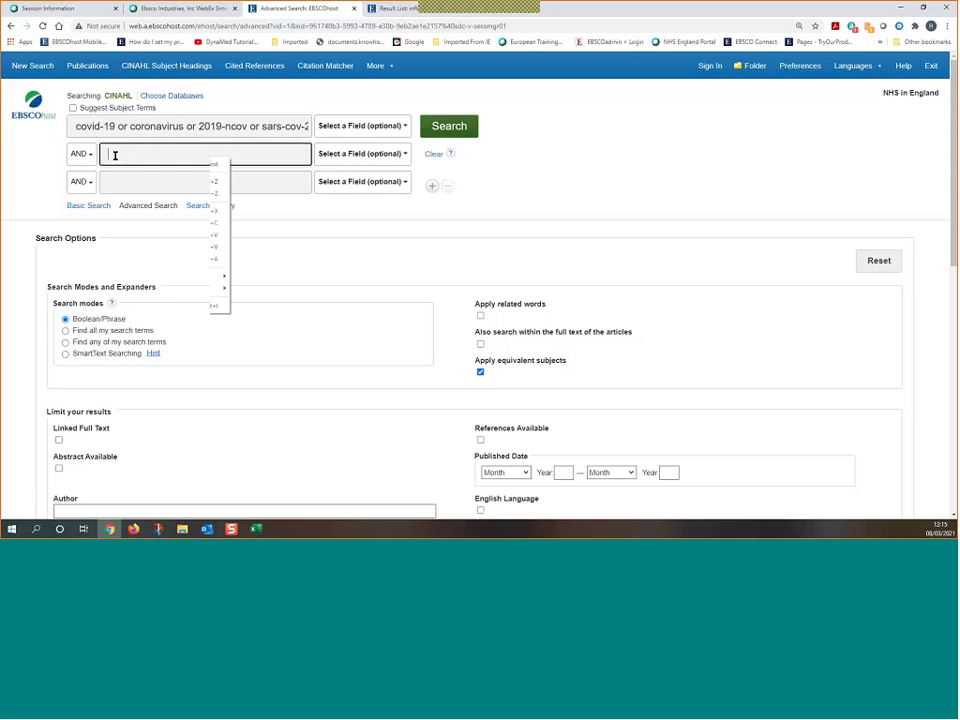
pyautogui.click(163, 236)
# Copy the term "sars-cov-2" from the first search row into the third row.
pyautogui.click(263, 126)
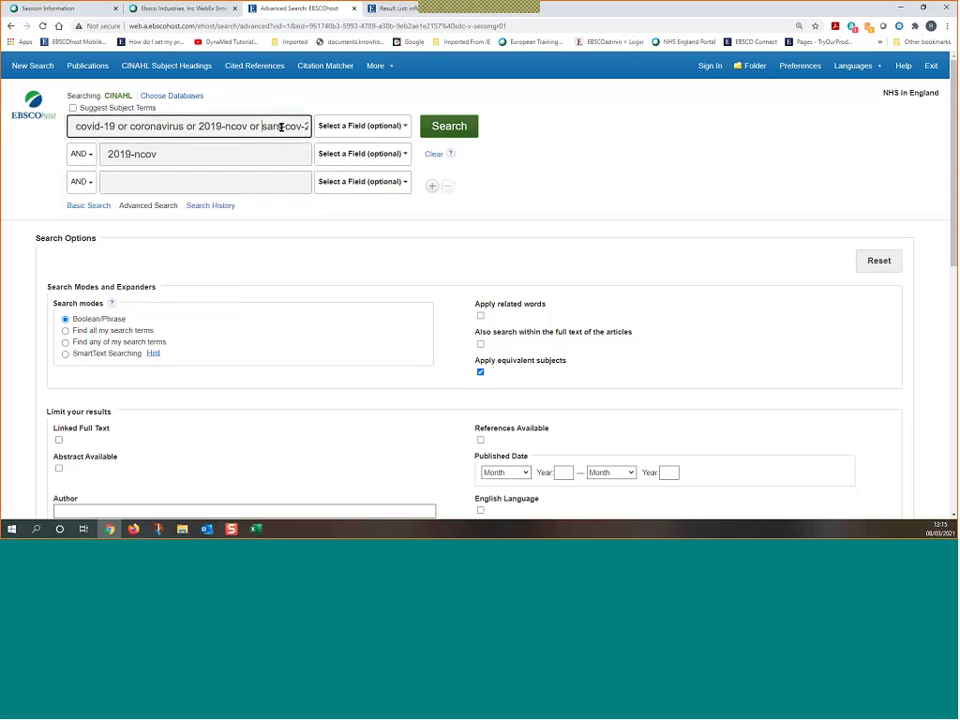
pyautogui.moveTo(281, 127)
pyautogui.mouseDown()
pyautogui.moveTo(297, 127)
pyautogui.moveTo(264, 127)
pyautogui.mouseUp()
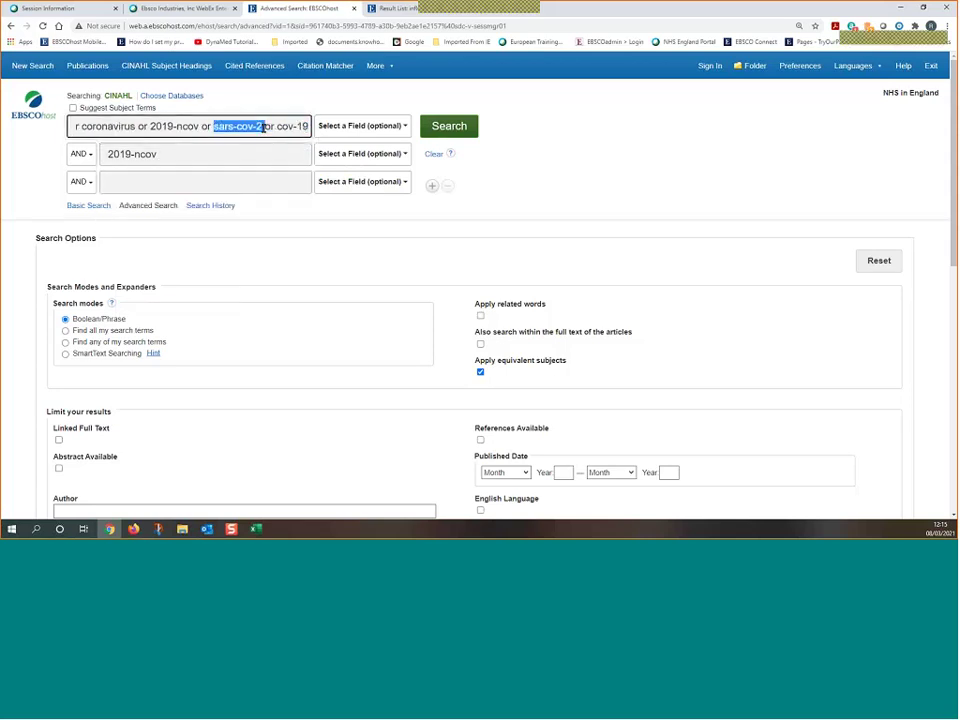
pyautogui.rightClick(256, 127)
pyautogui.click(270, 160)
pyautogui.click(118, 181)
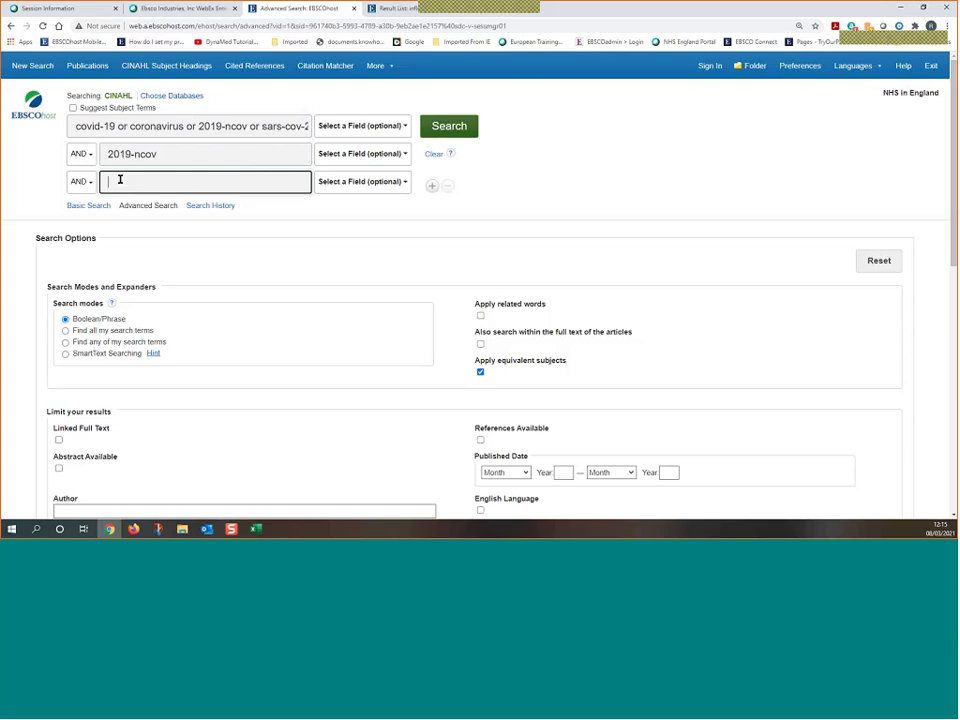
pyautogui.rightClick(128, 183)
pyautogui.click(150, 258)
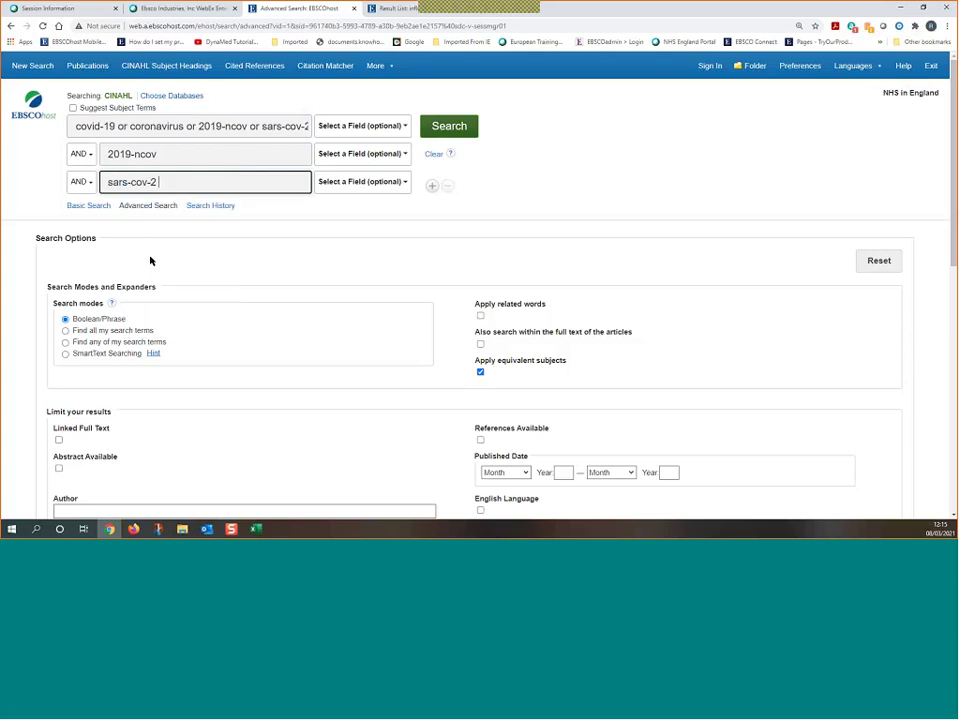
# Add a fourth search row and copy the term "coronavirus" into it from the first row.
pyautogui.doubleClick(150, 126)
pyautogui.rightClick(163, 127)
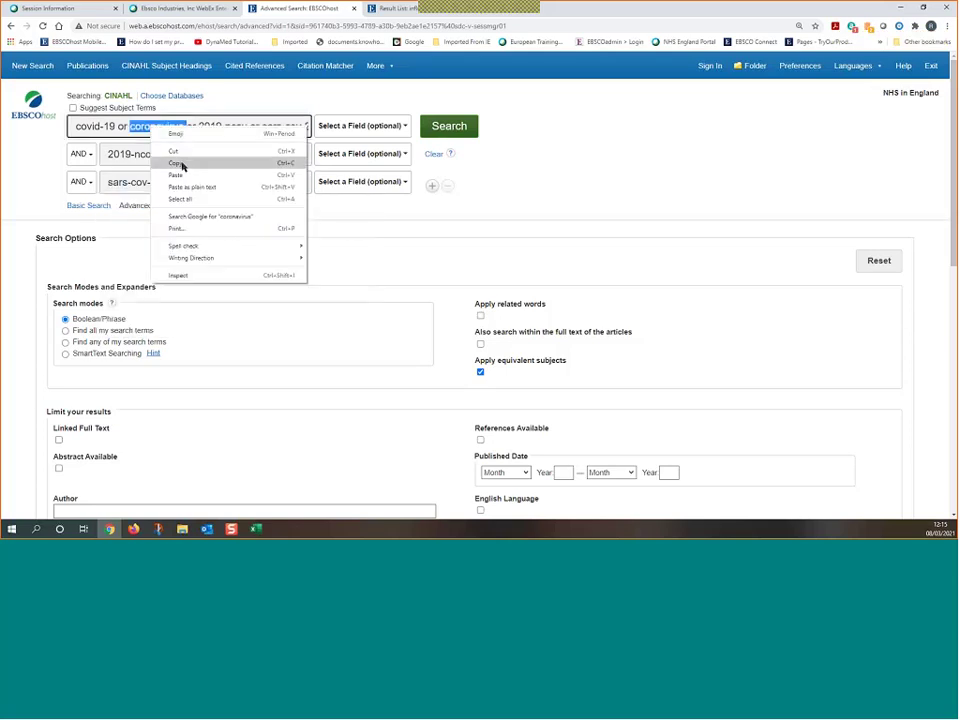
pyautogui.click(181, 163)
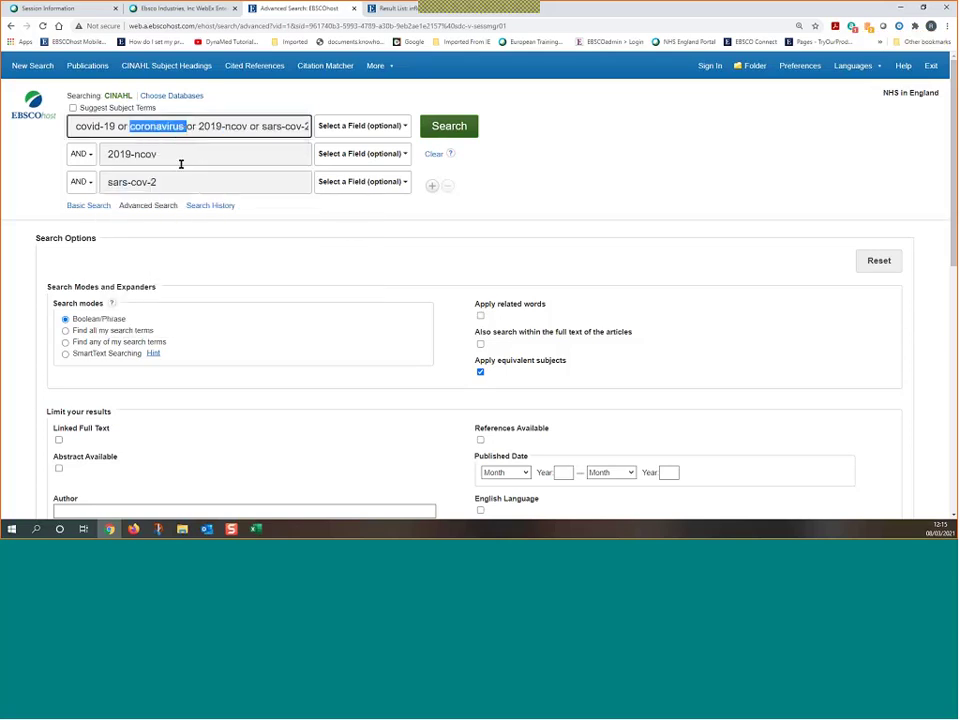
pyautogui.click(432, 186)
pyautogui.rightClick(170, 211)
pyautogui.click(193, 289)
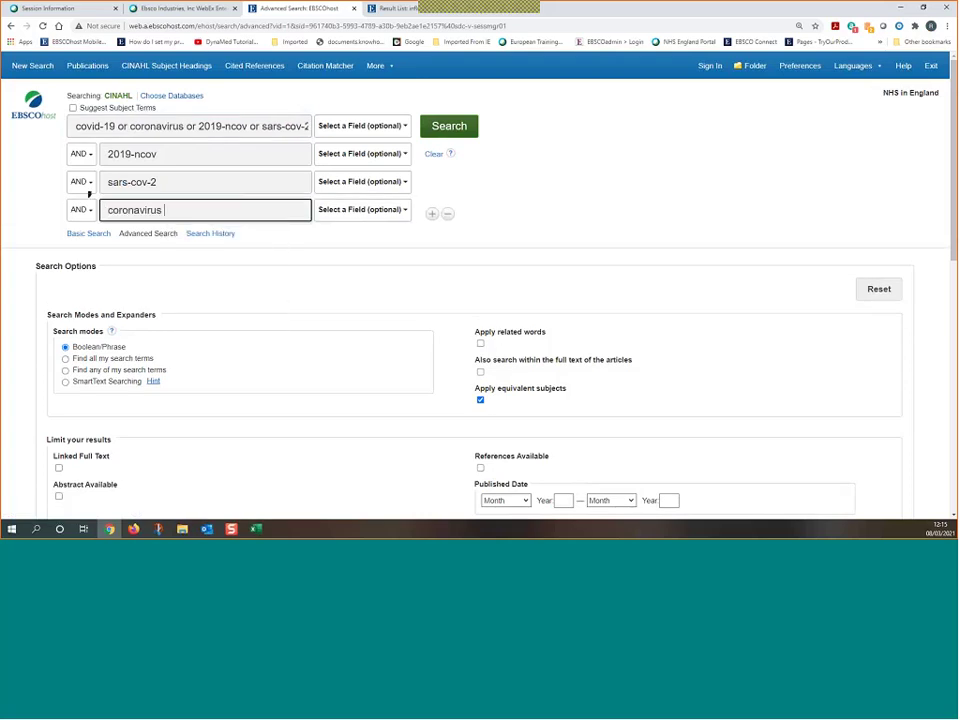
# Set the Boolean operators of the 2019-ncov, sars-cov-2 and coronavirus rows to OR.
pyautogui.click(80, 154)
pyautogui.click(80, 189)
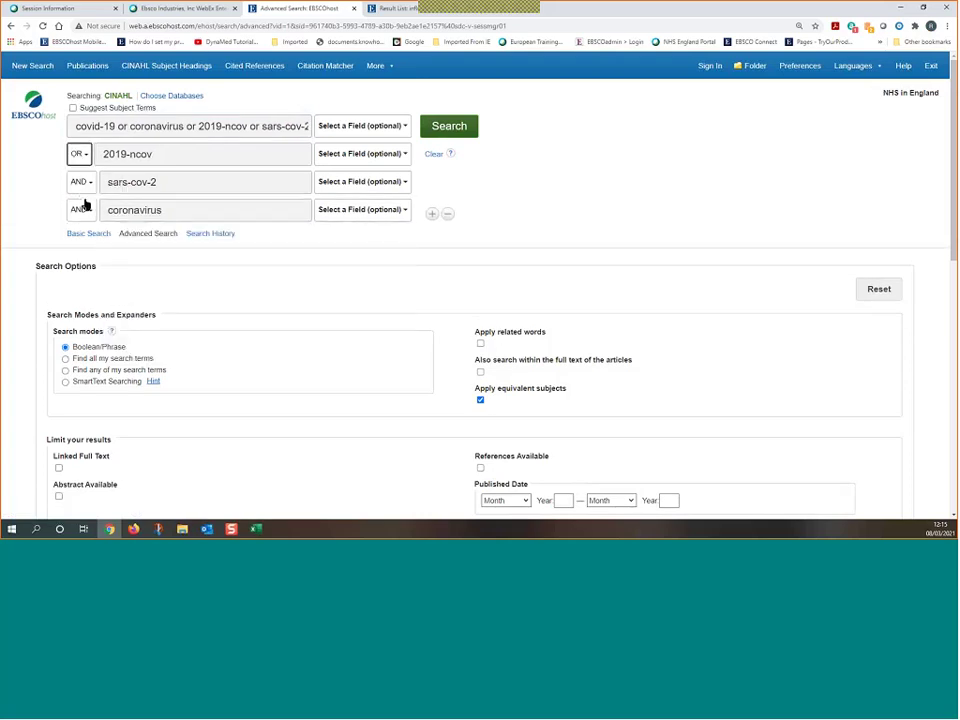
pyautogui.click(80, 182)
pyautogui.click(84, 217)
pyautogui.click(84, 212)
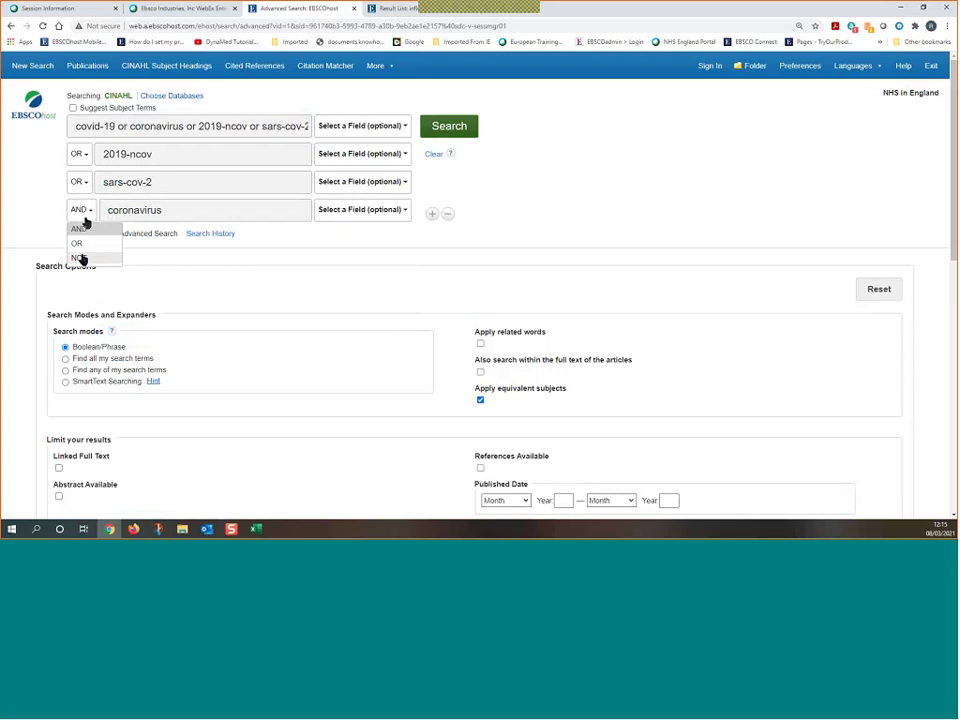
pyautogui.click(79, 244)
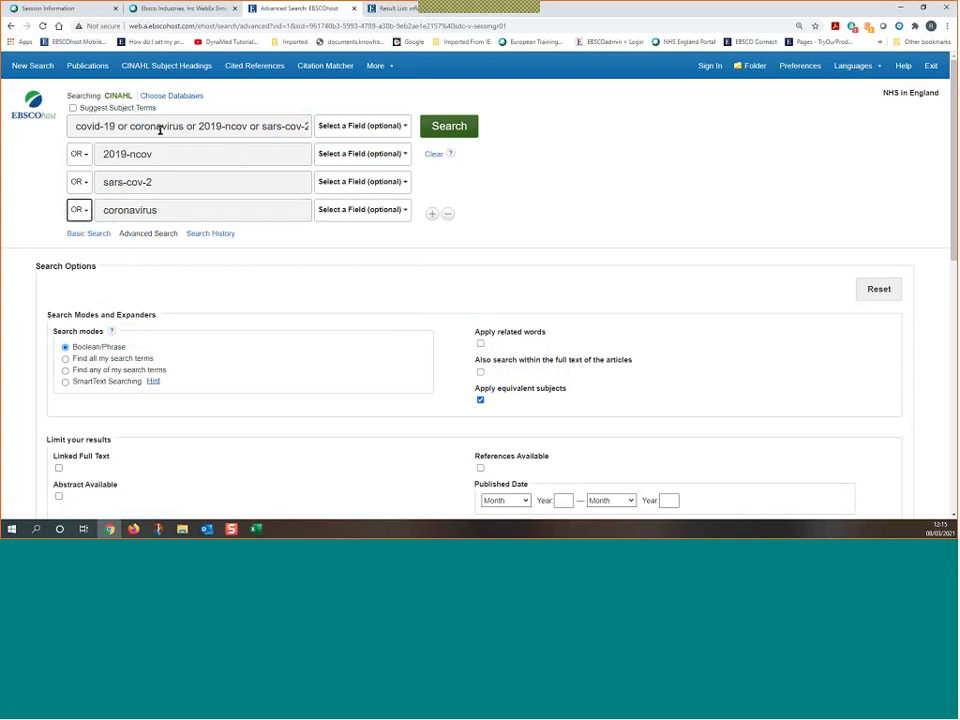
# Replace the first row's phrase with only "covid-19" and run the CINAHL search.
pyautogui.moveTo(76, 126); pyautogui.dragTo(379, 137)
pyautogui.write('covid-19')
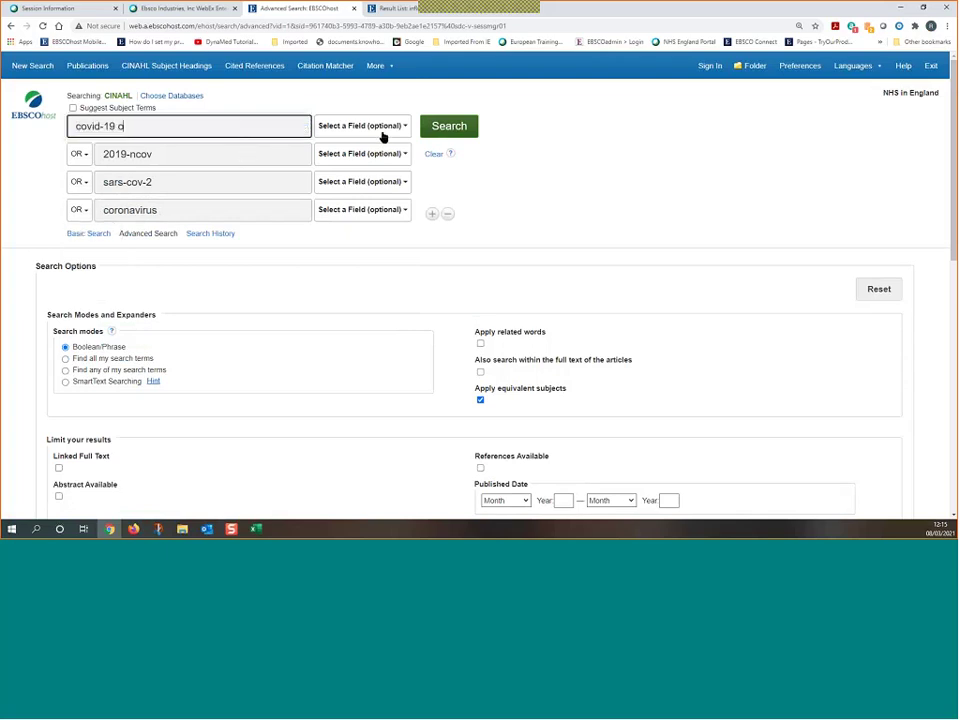
pyautogui.click(136, 149)
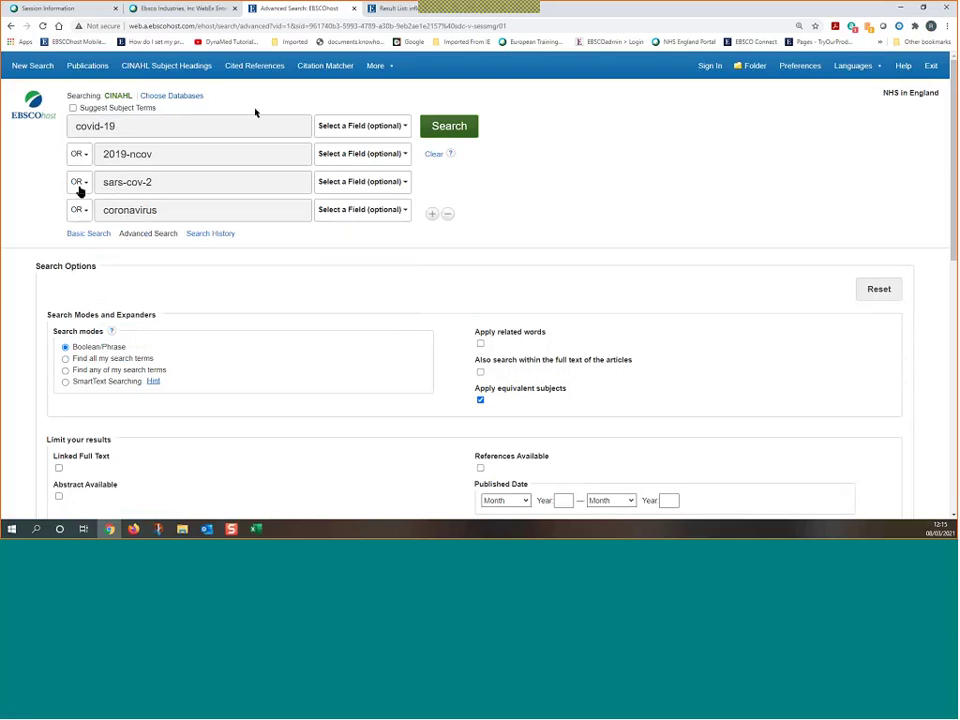
pyautogui.click(457, 130)
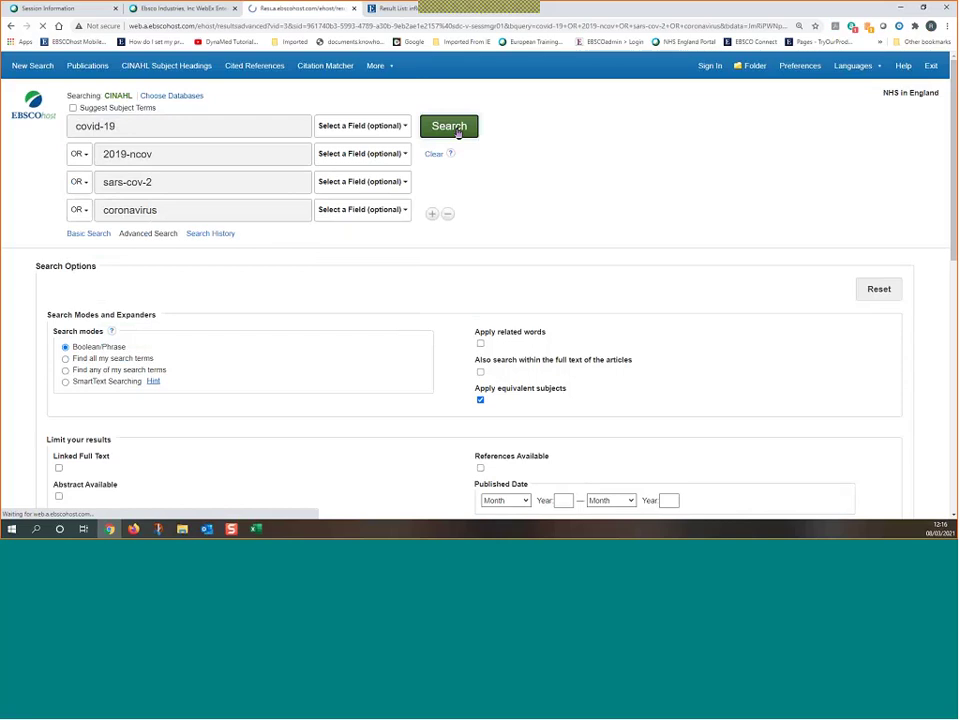
# Look over the COVID-19 result list and limit it to Linked Full Text.
pyautogui.scroll(-2, 236, 293)
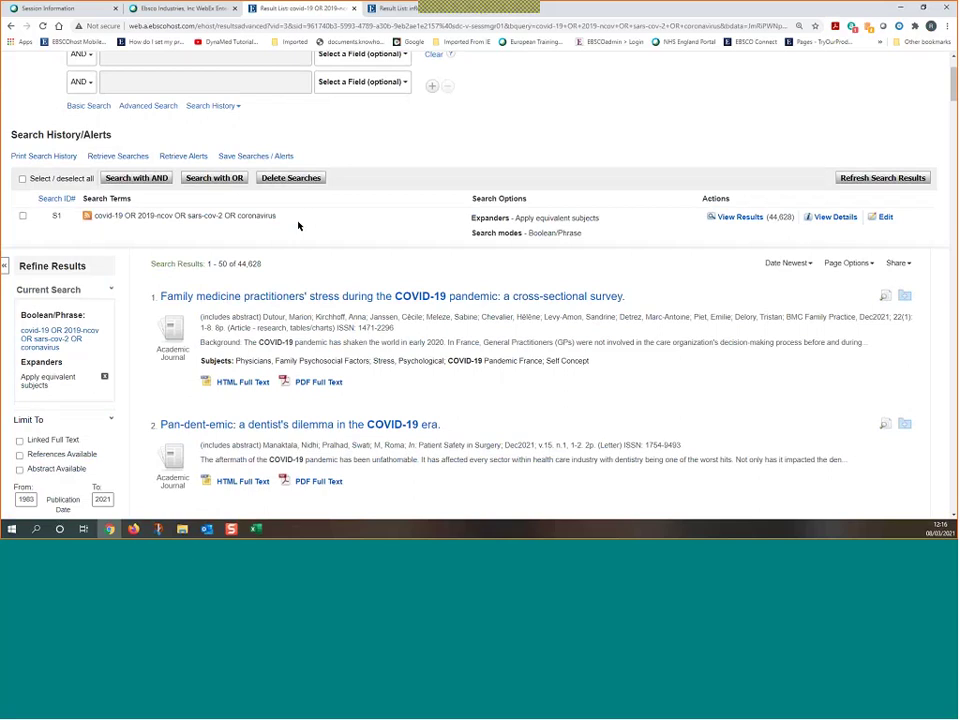
pyautogui.scroll(-5, 428, 381)
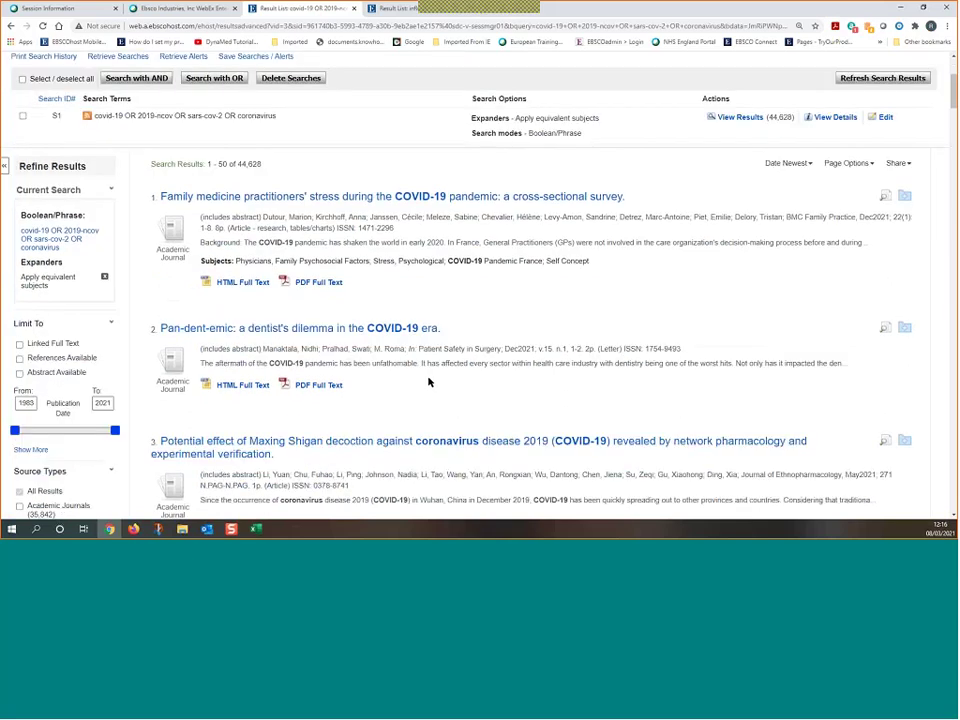
pyautogui.scroll(-2, 427, 381)
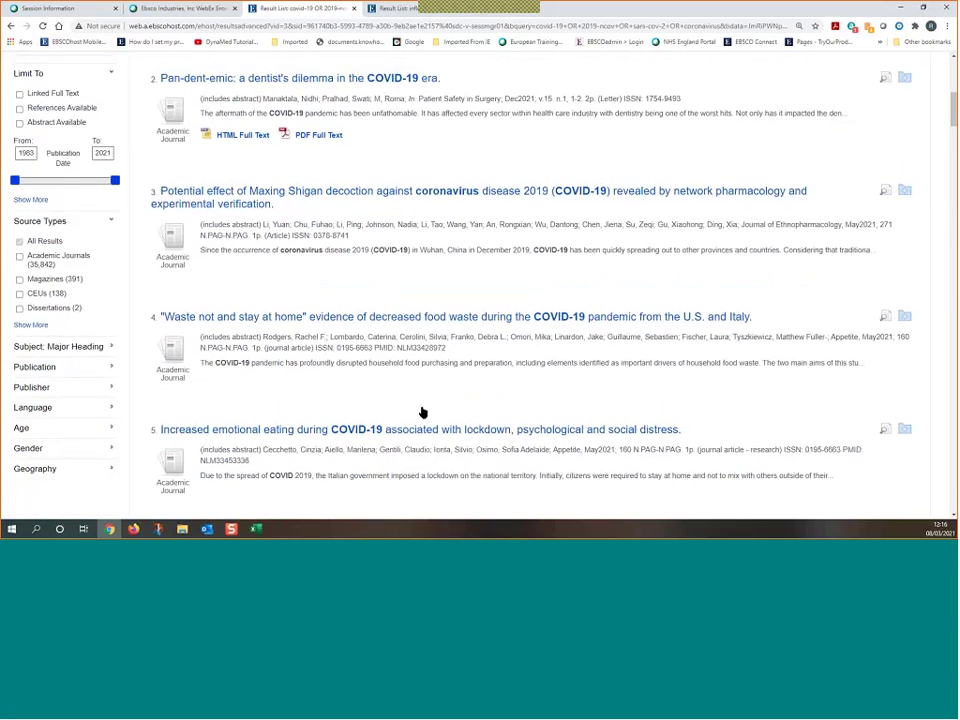
pyautogui.scroll(4, 422, 407)
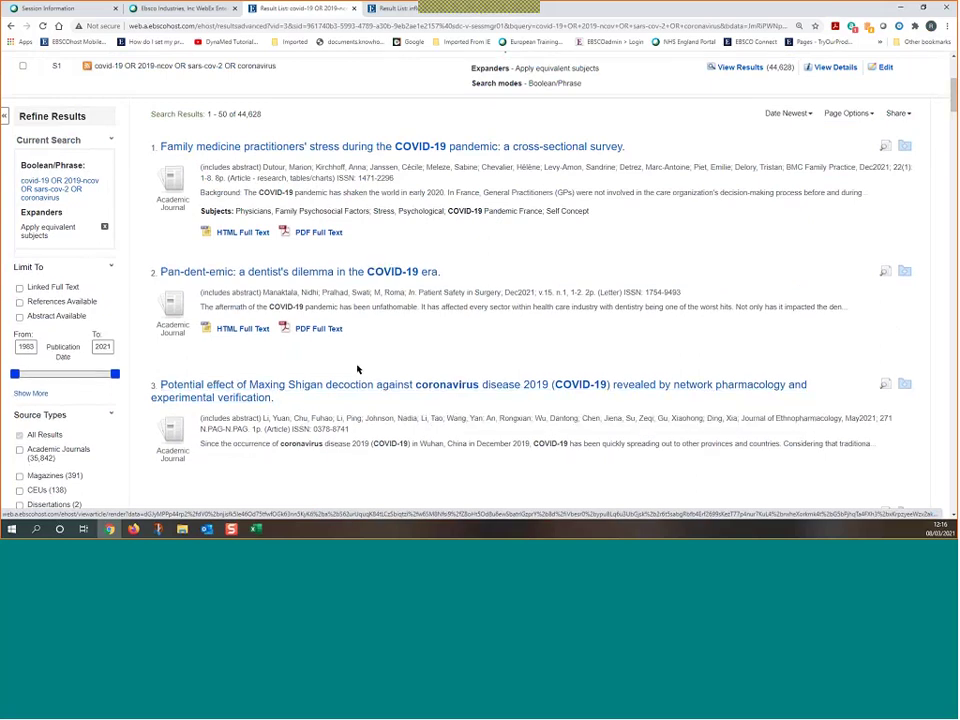
pyautogui.scroll(-1, 357, 370)
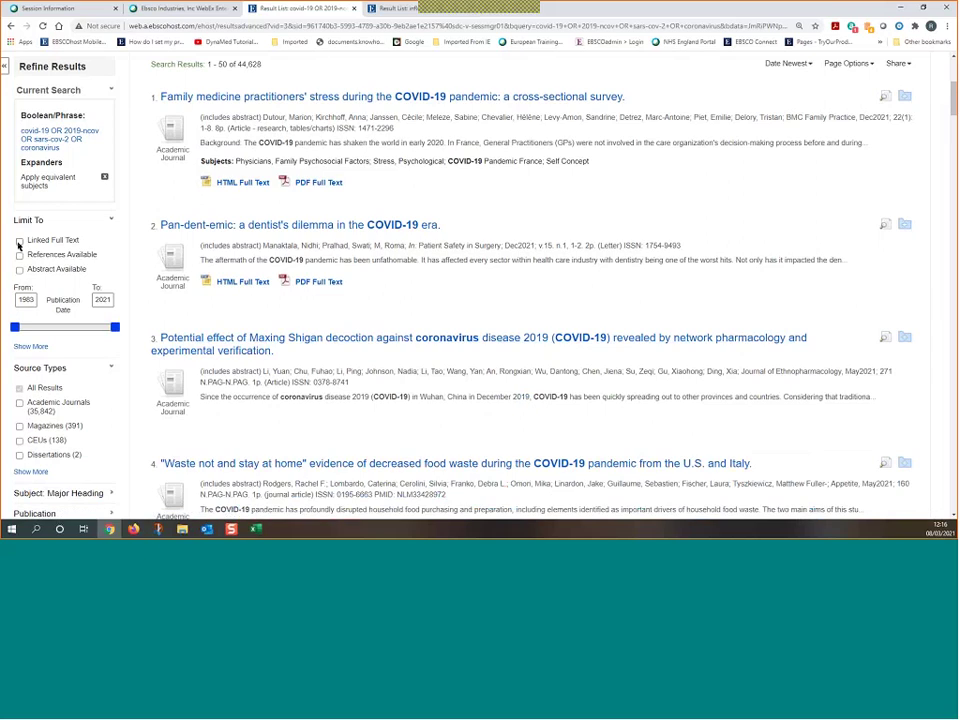
pyautogui.click(19, 240)
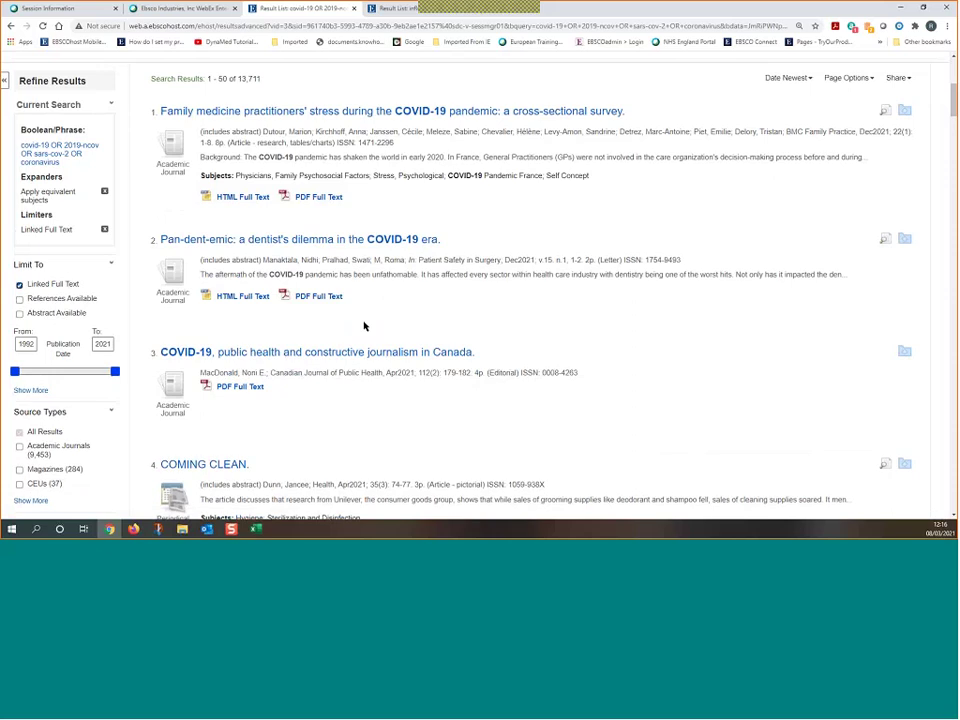
# Restrict the publication date range of the results to 2019–2021.
pyautogui.scroll(-2, 364, 326)
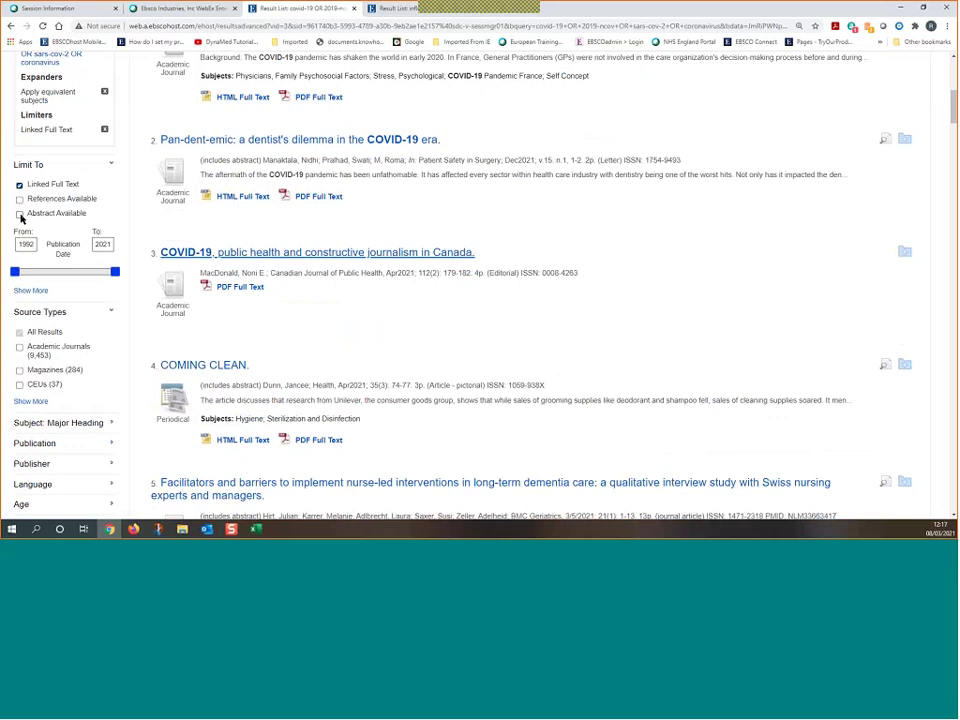
pyautogui.scroll(5, 503, 321)
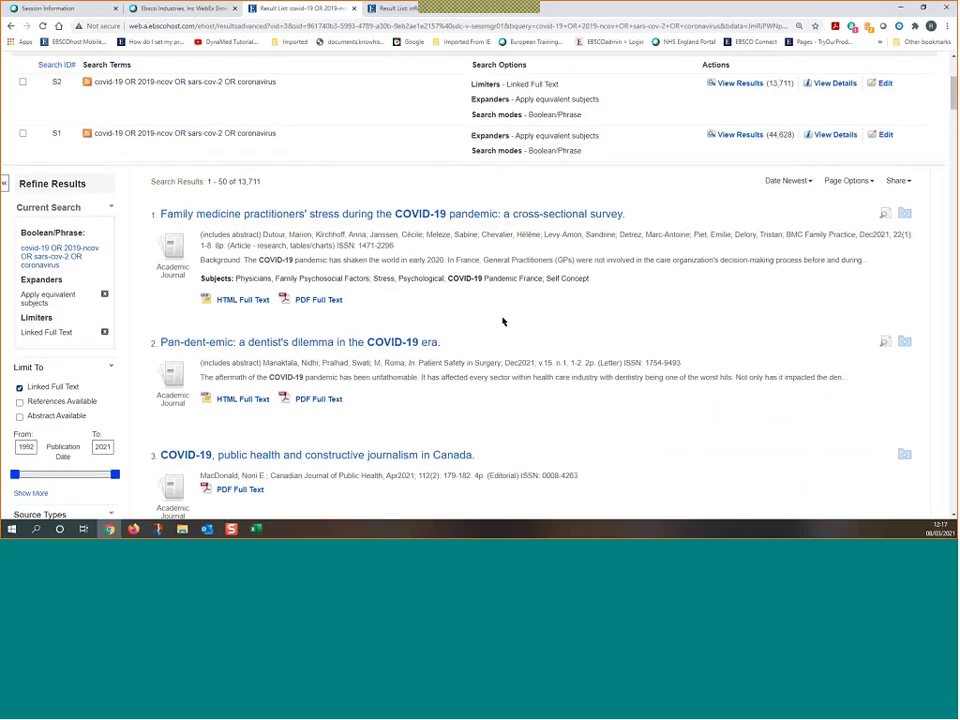
pyautogui.scroll(-3, 503, 321)
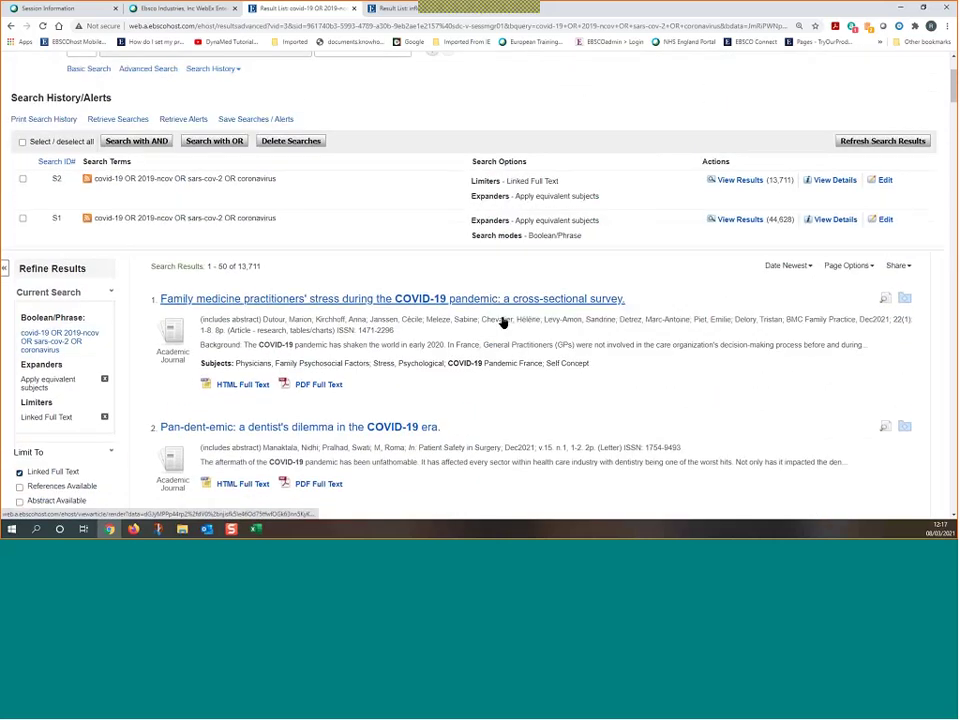
pyautogui.scroll(-5, 502, 321)
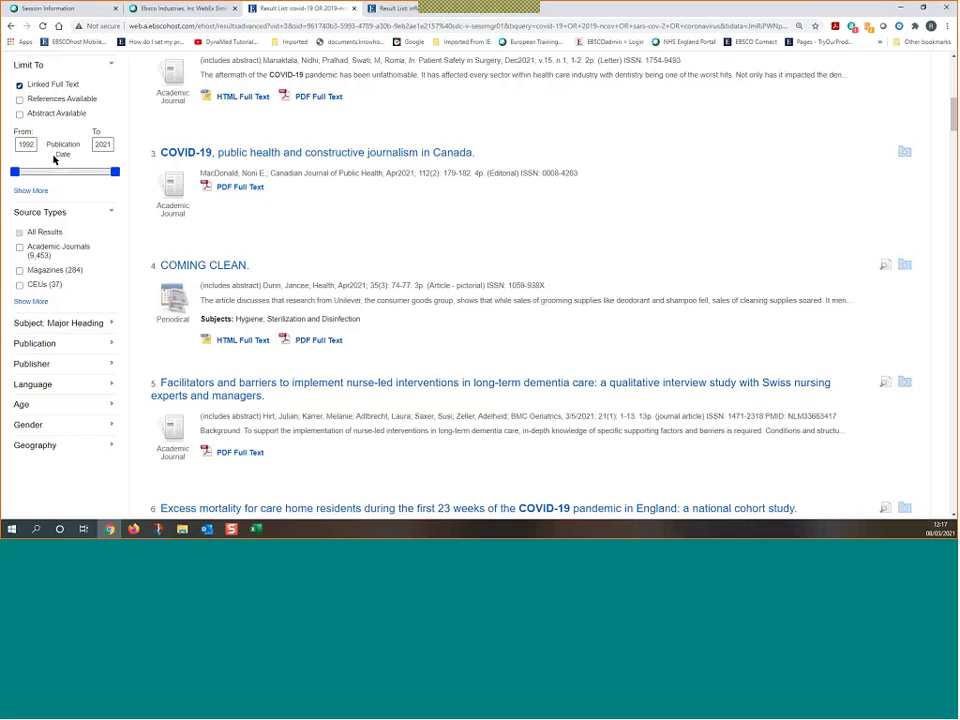
pyautogui.scroll(1, 56, 146)
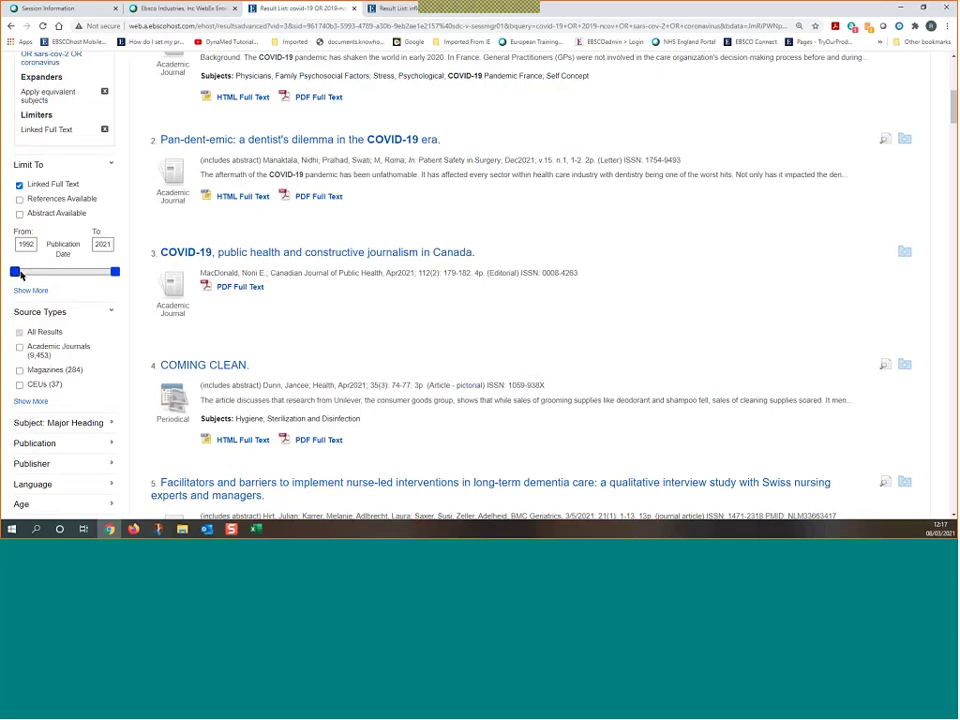
pyautogui.moveTo(16, 271); pyautogui.dragTo(111, 273)
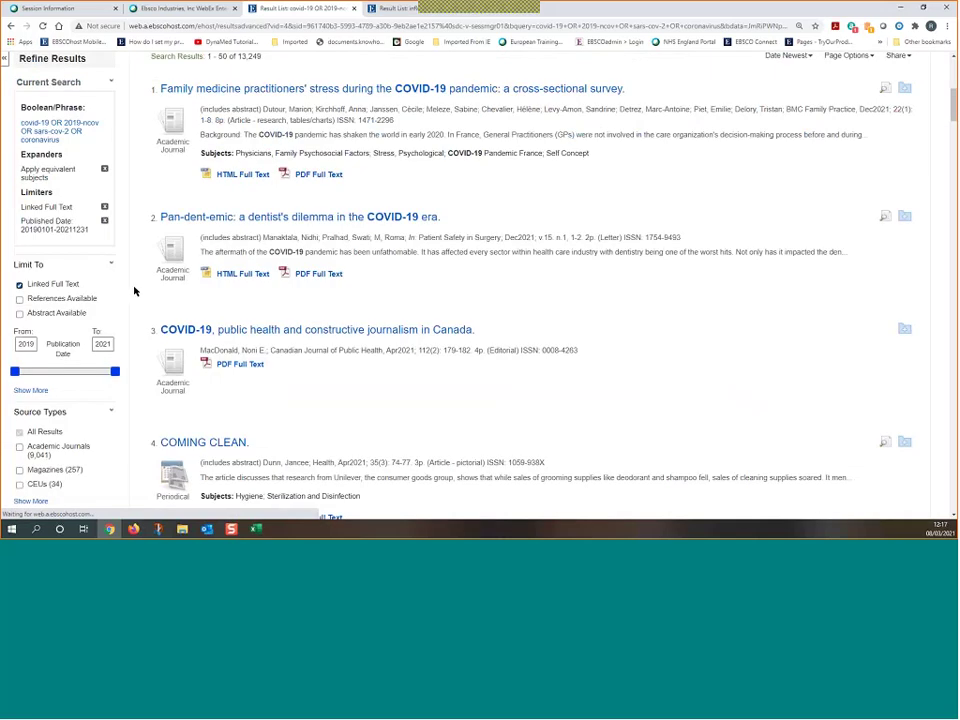
# Limit the source types to Academic Journals and expand the Subject: Major Heading filter.
pyautogui.scroll(-6, 134, 291)
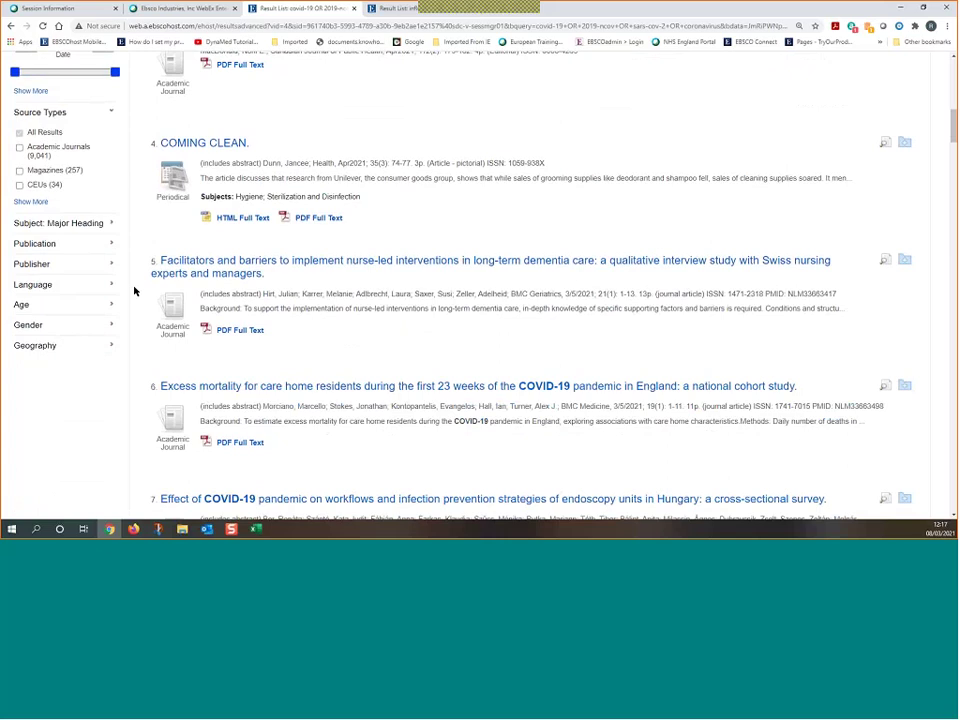
pyautogui.click(19, 147)
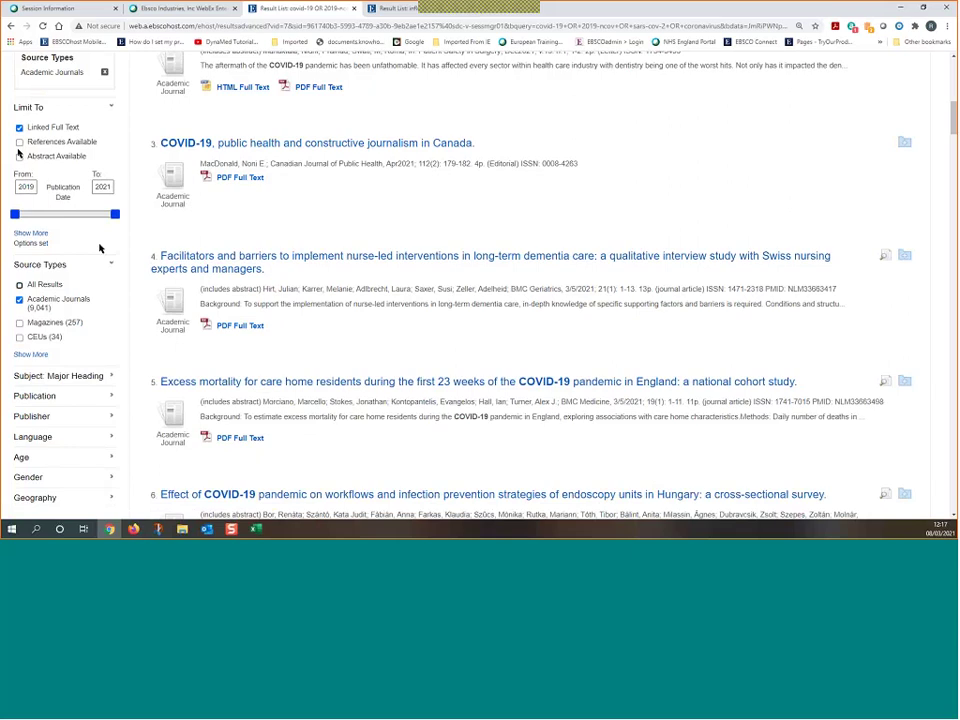
pyautogui.scroll(-5, 101, 249)
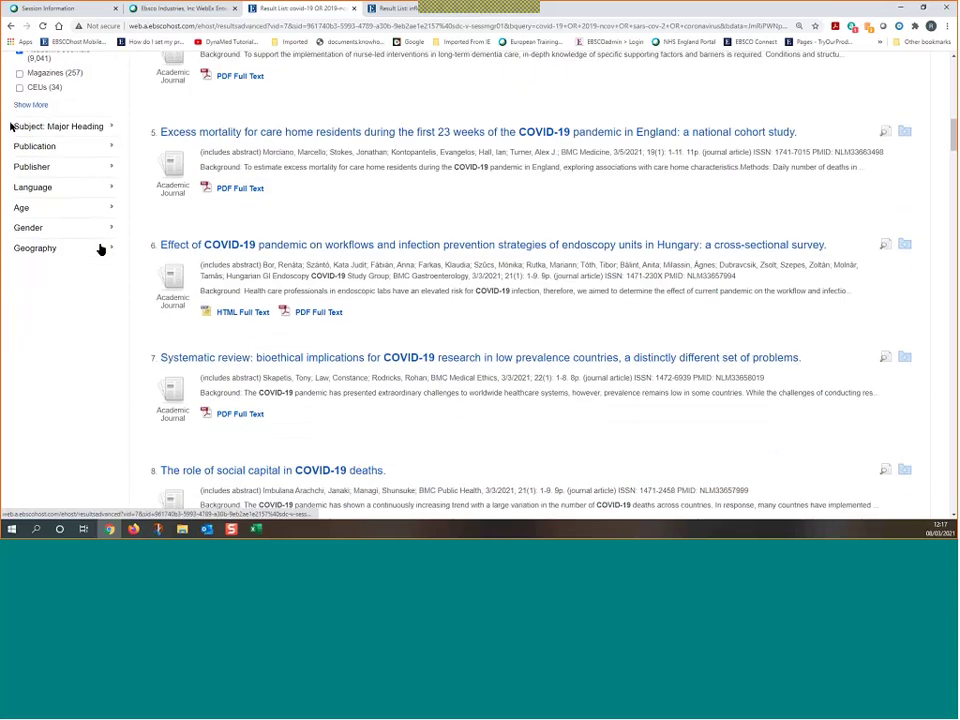
pyautogui.click(111, 128)
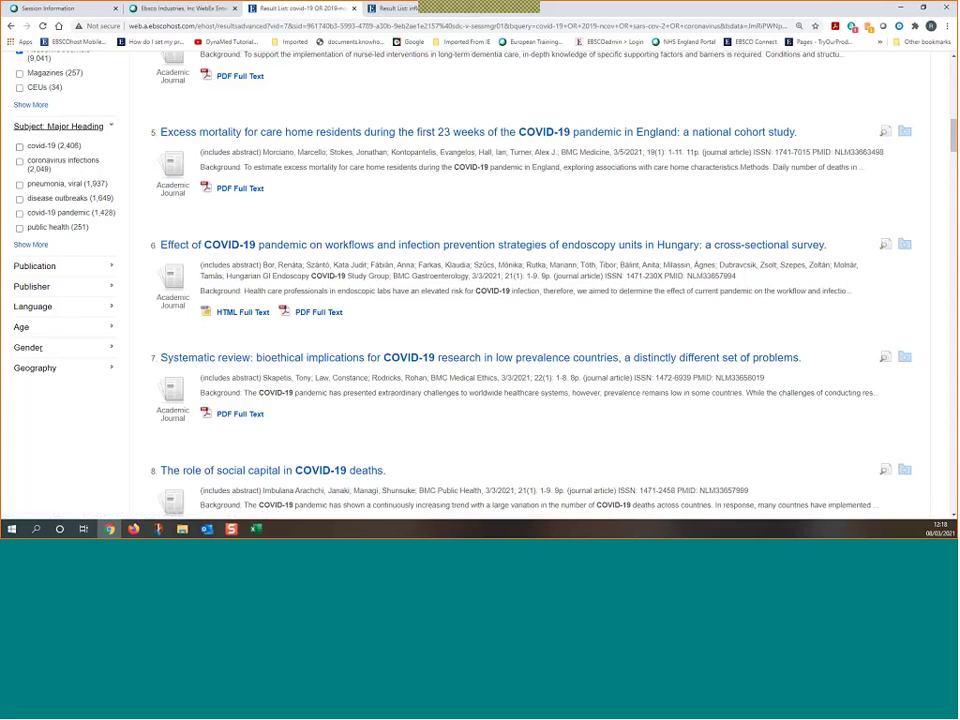
# Limit the results to the major subject headings covid-19, coronavirus infections, covid-19 pandemic and coronavirus, sorting the full heading list by name.
pyautogui.click(32, 246)
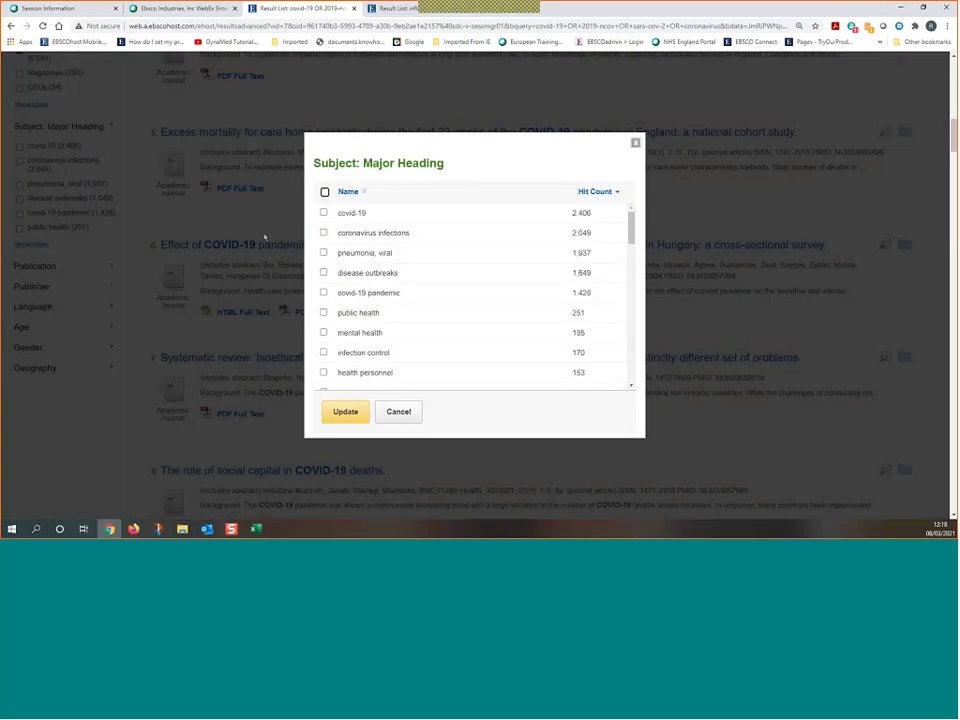
pyautogui.click(322, 212)
pyautogui.click(322, 234)
pyautogui.click(323, 293)
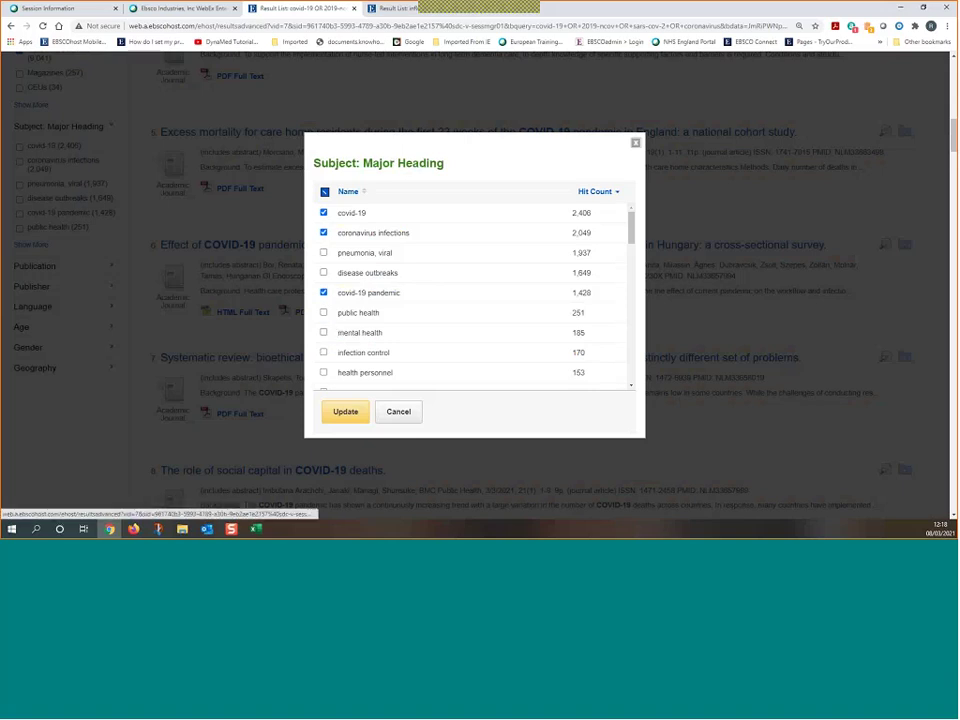
pyautogui.click(364, 200)
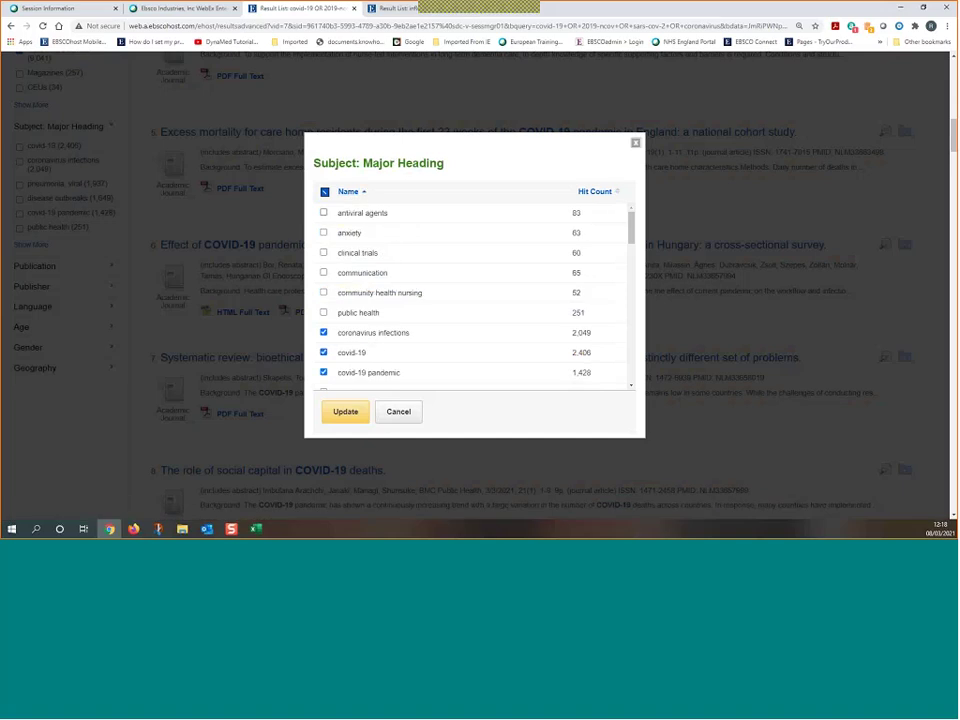
pyautogui.click(323, 313)
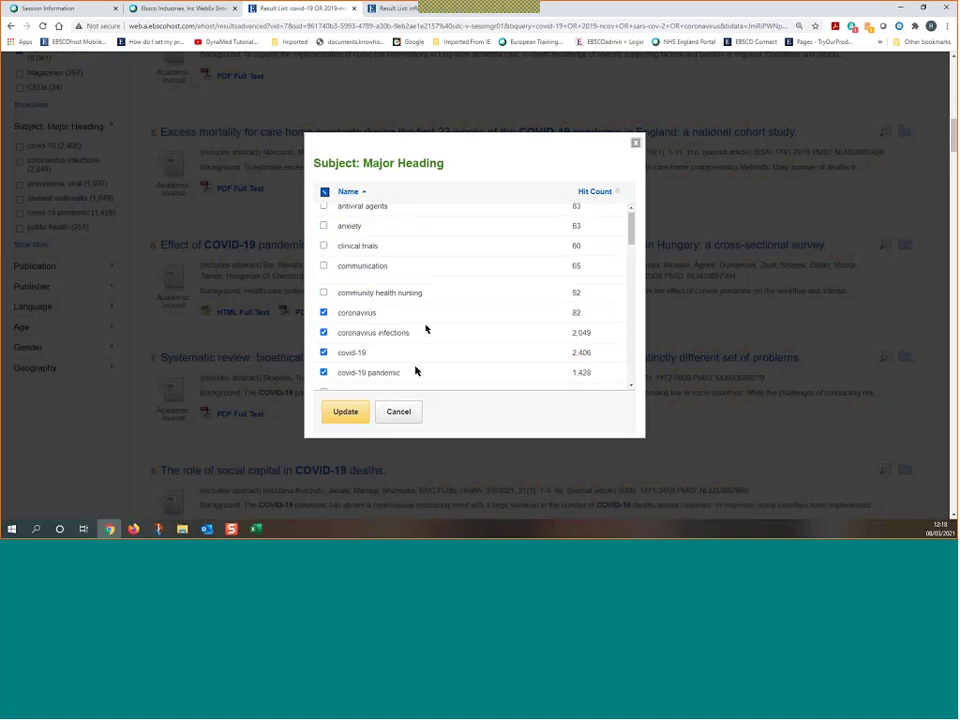
pyautogui.scroll(-3, 424, 328)
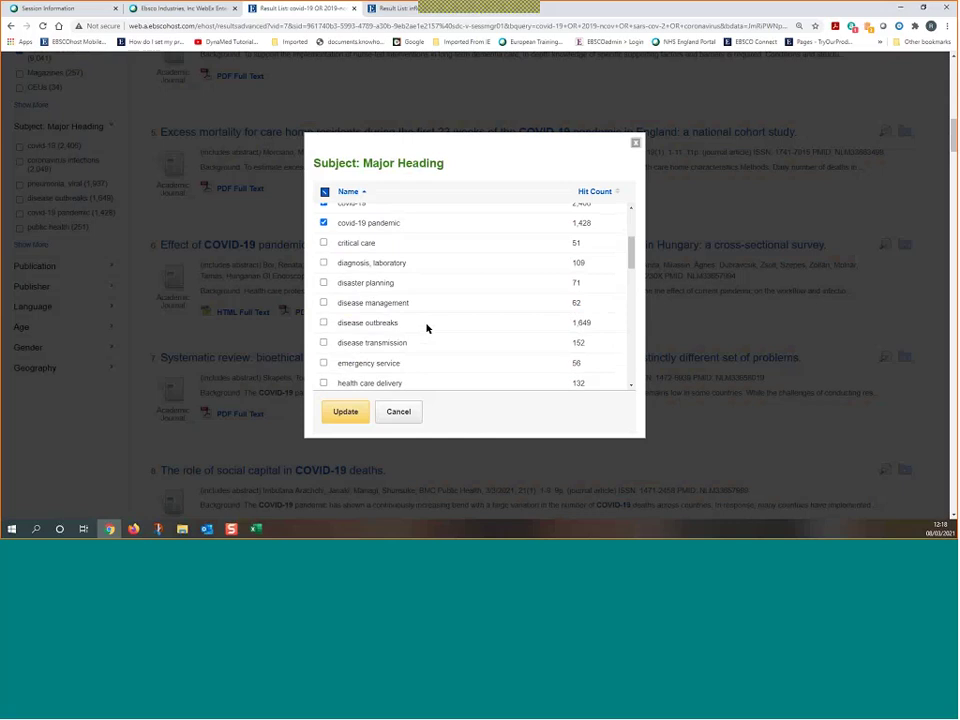
pyautogui.scroll(2, 426, 328)
pyautogui.click(340, 414)
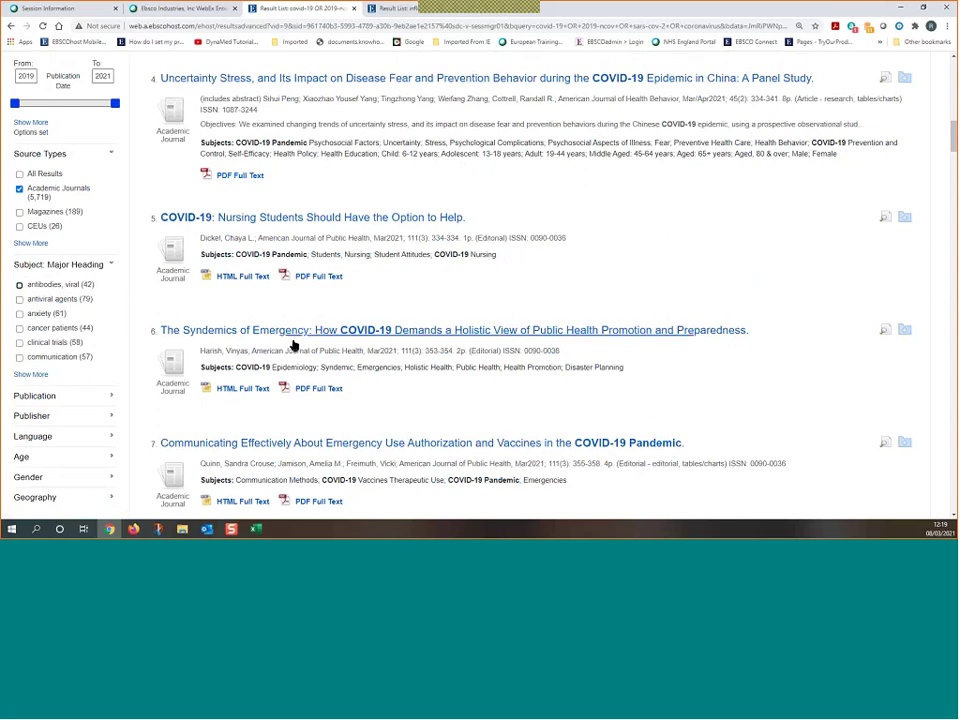
# Review the narrowed COVID-19 results and the filters applied to the current search, including Source Types.
pyautogui.scroll(5, 300, 350)
pyautogui.scroll(5, 311, 360)
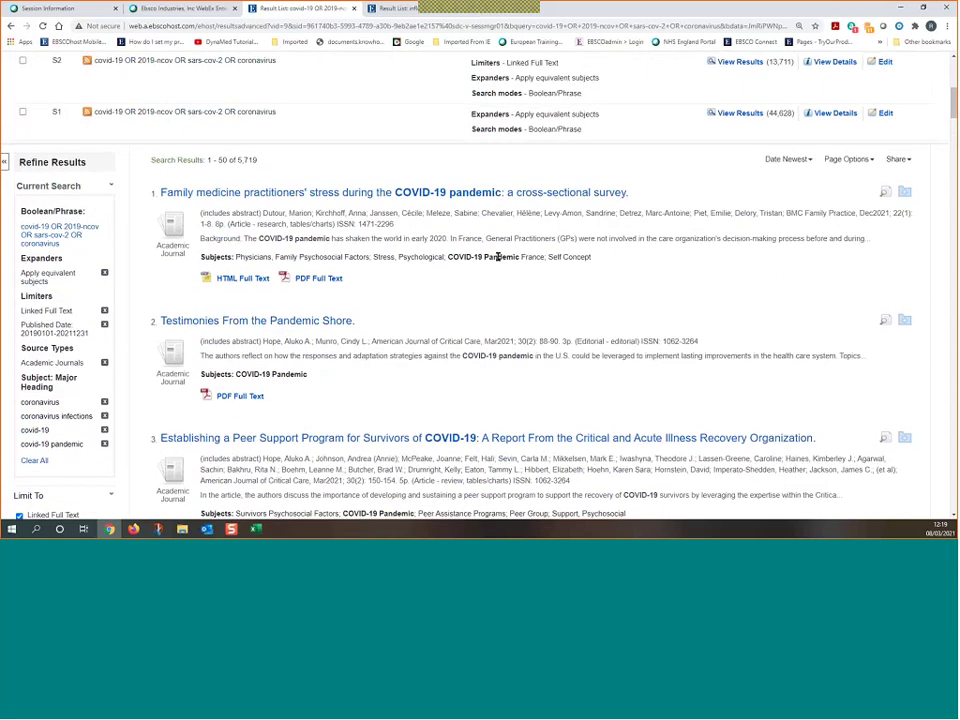
pyautogui.click(276, 196)
pyautogui.scroll(-3, 375, 315)
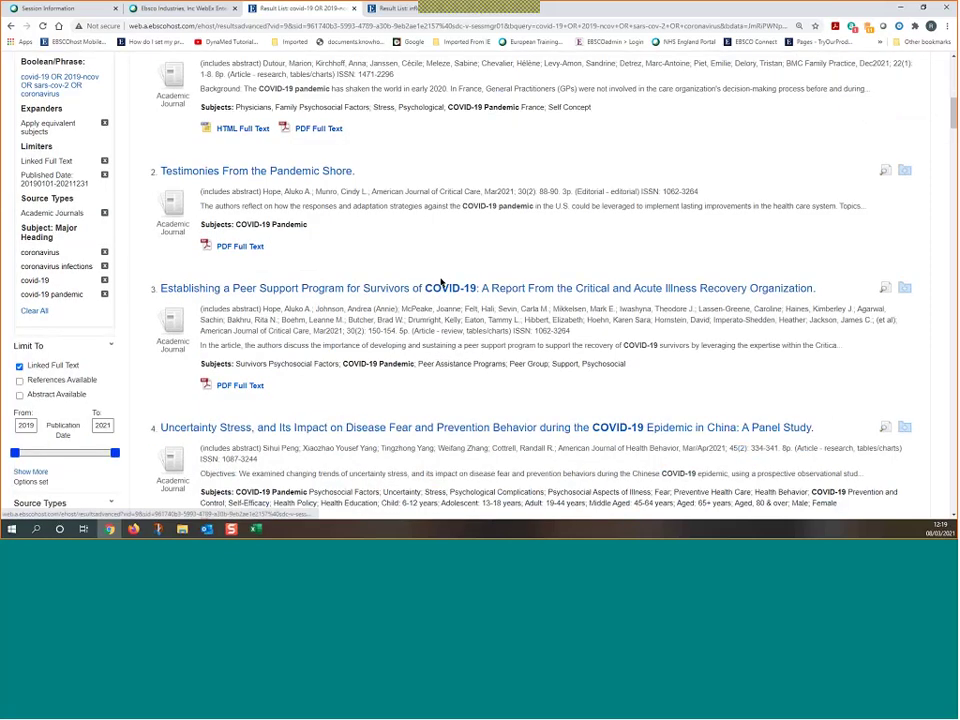
pyautogui.scroll(-3, 88, 339)
pyautogui.scroll(3, 88, 339)
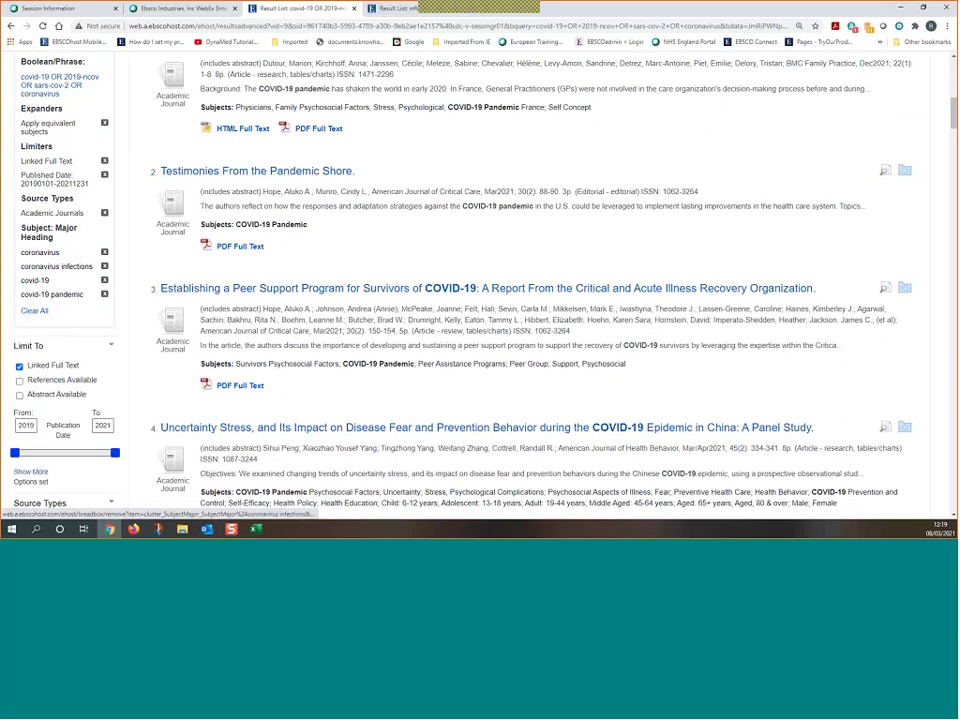
pyautogui.moveTo(20, 198); pyautogui.dragTo(74, 199)
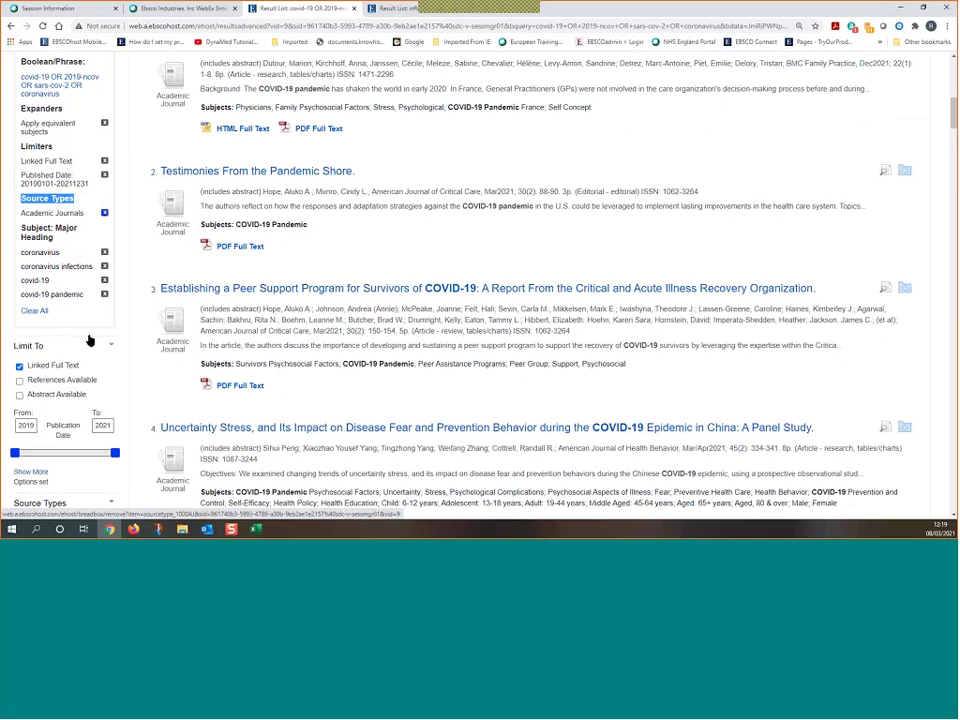
# Browse the full Publication filter list sorted by name and close it without choosing a journal.
pyautogui.scroll(-10, 90, 339)
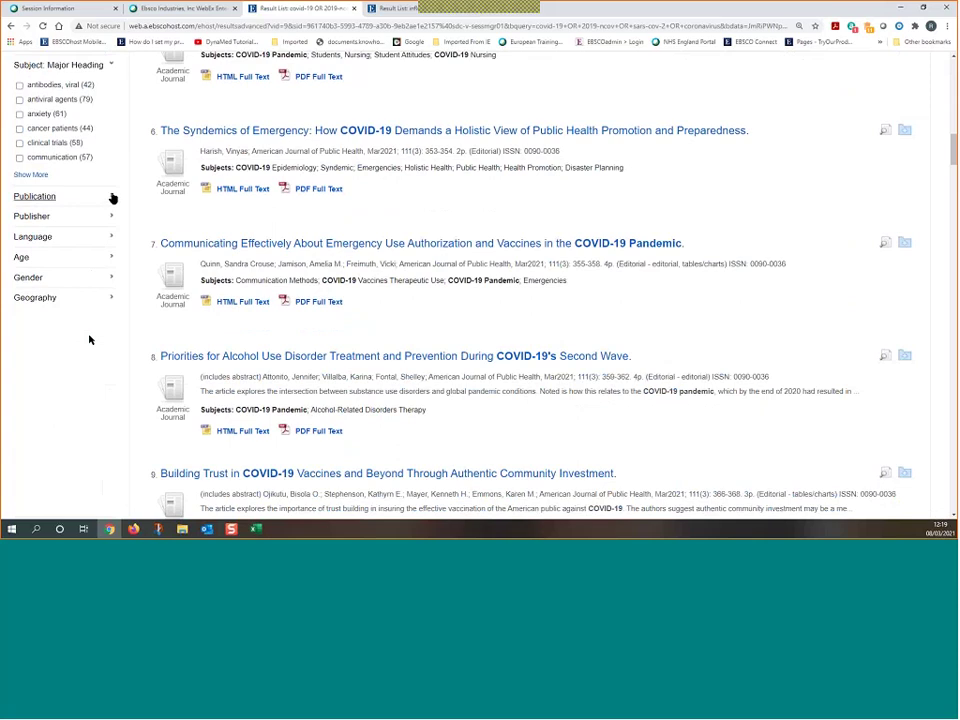
pyautogui.click(111, 199)
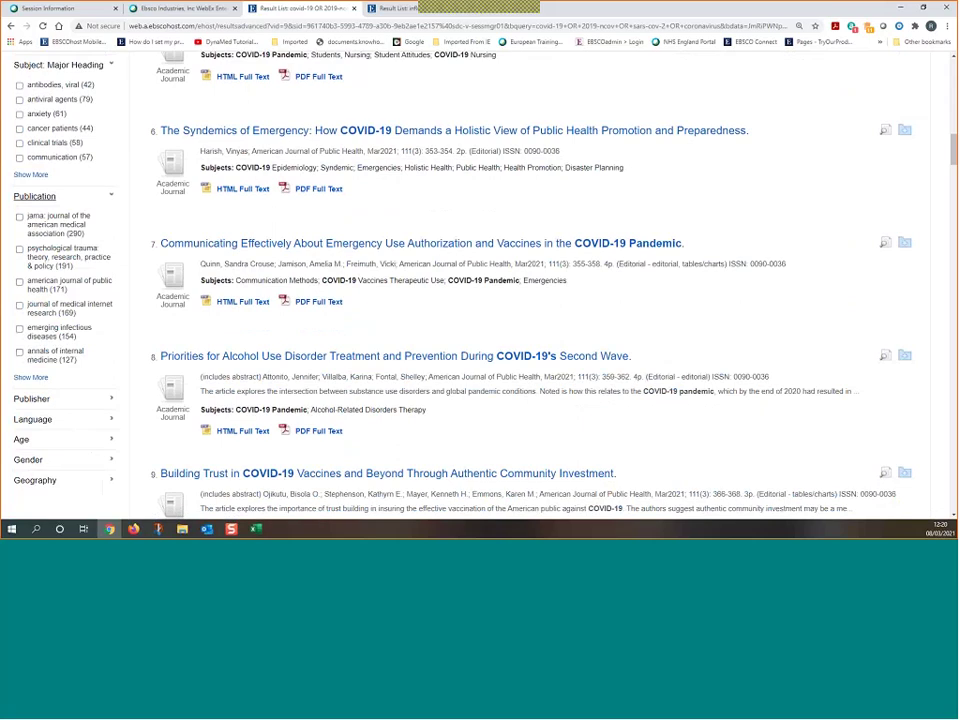
pyautogui.click(36, 378)
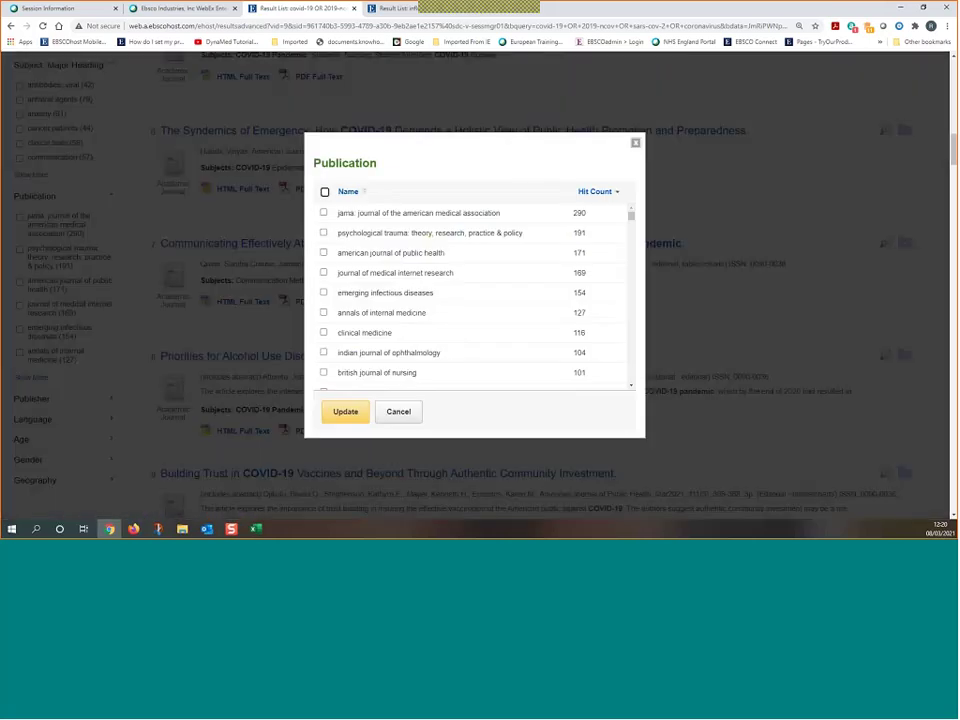
pyautogui.click(345, 192)
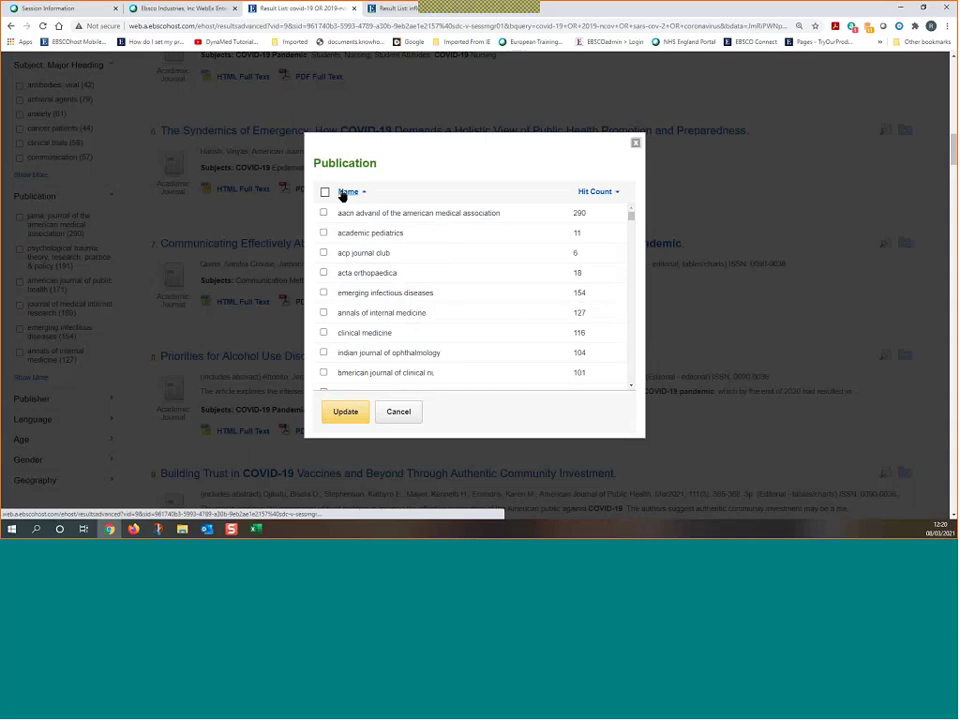
pyautogui.scroll(-5, 356, 343)
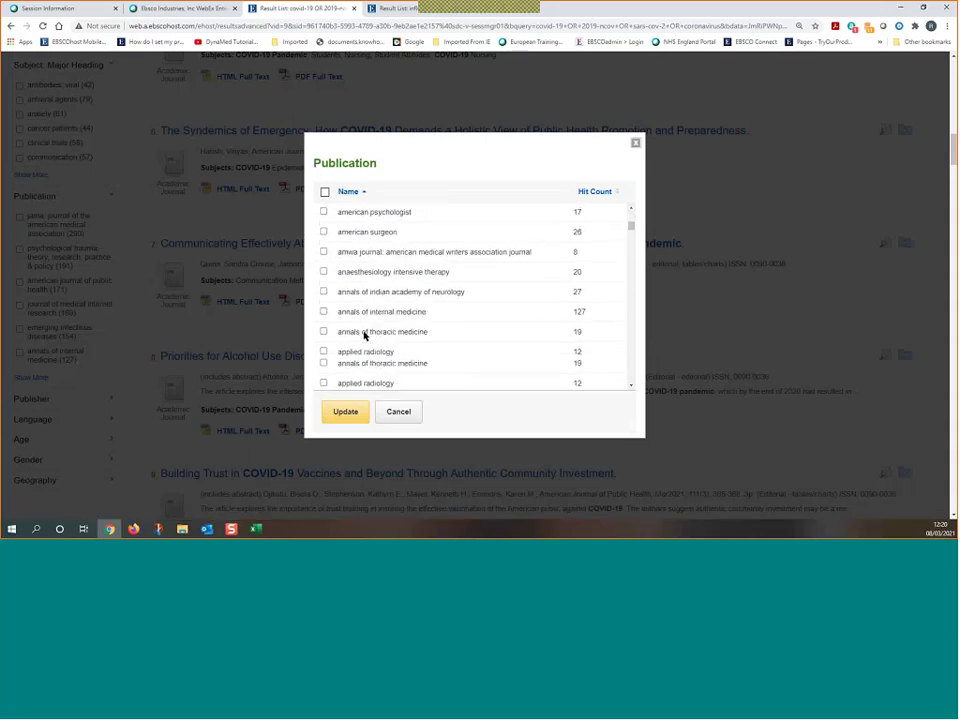
pyautogui.scroll(-5, 369, 312)
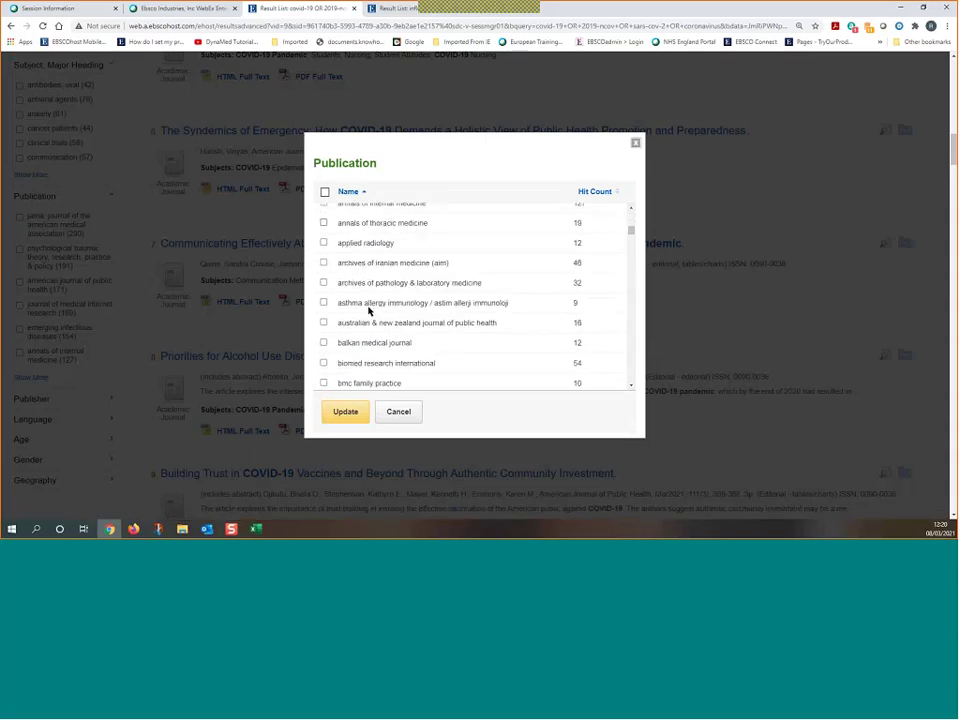
pyautogui.click(398, 412)
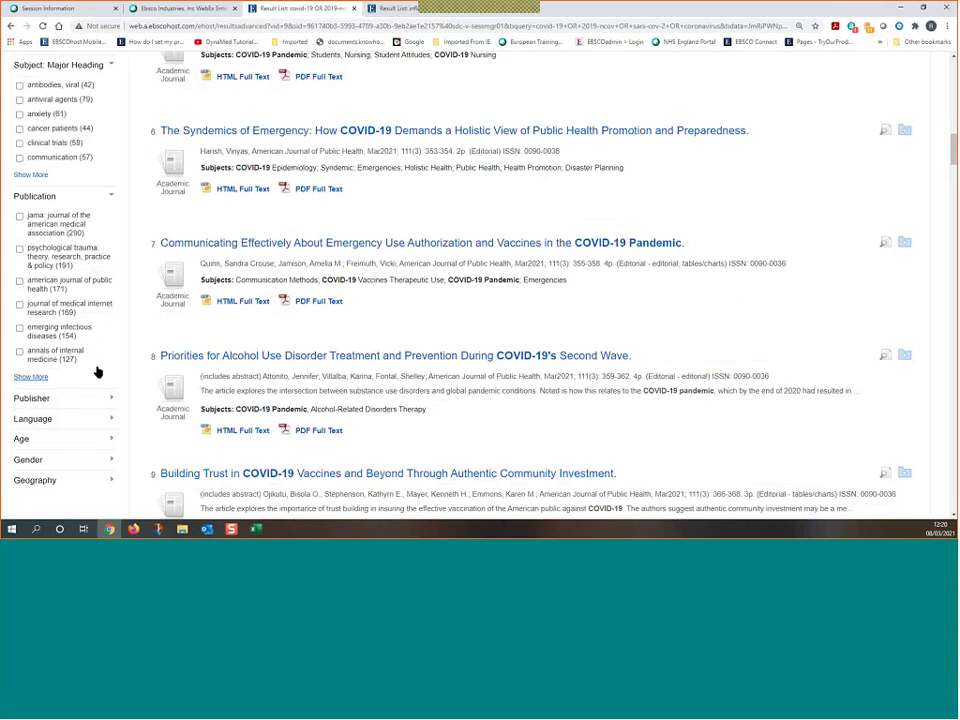
# Expand the Publisher and Language filters and limit the results to English.
pyautogui.scroll(-3, 95, 371)
pyautogui.click(96, 256)
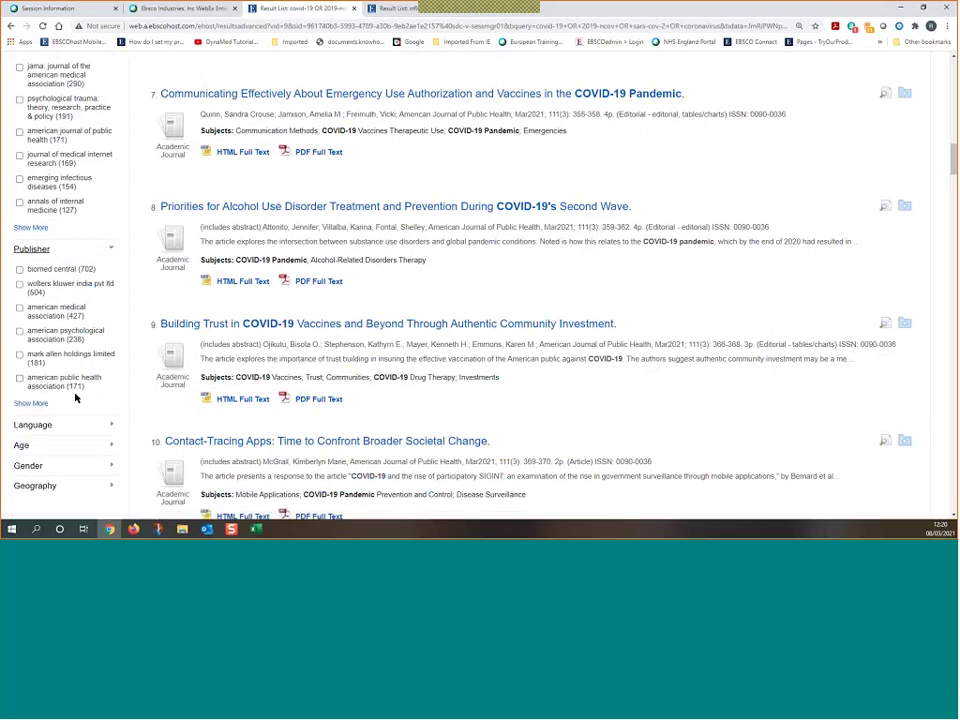
pyautogui.scroll(-1, 113, 432)
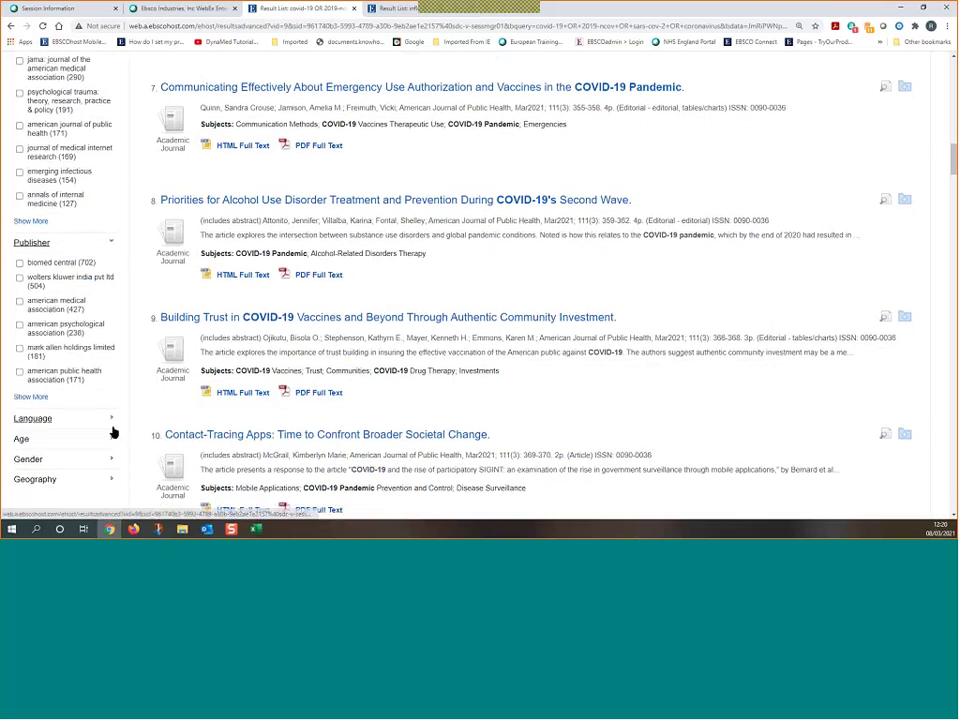
pyautogui.scroll(-3, 113, 432)
pyautogui.click(100, 279)
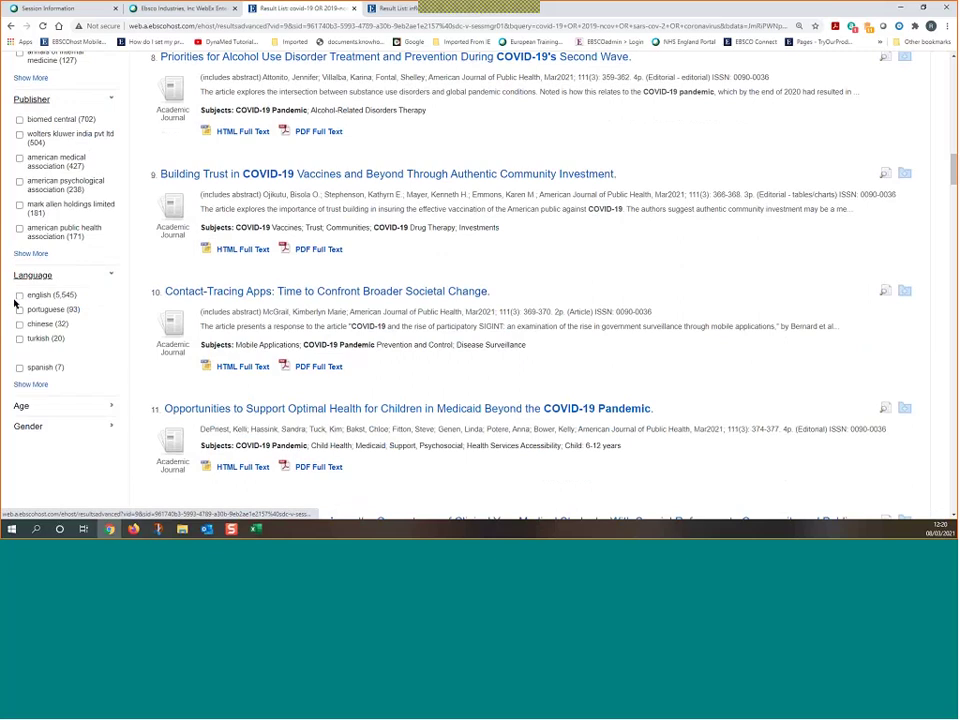
pyautogui.click(19, 296)
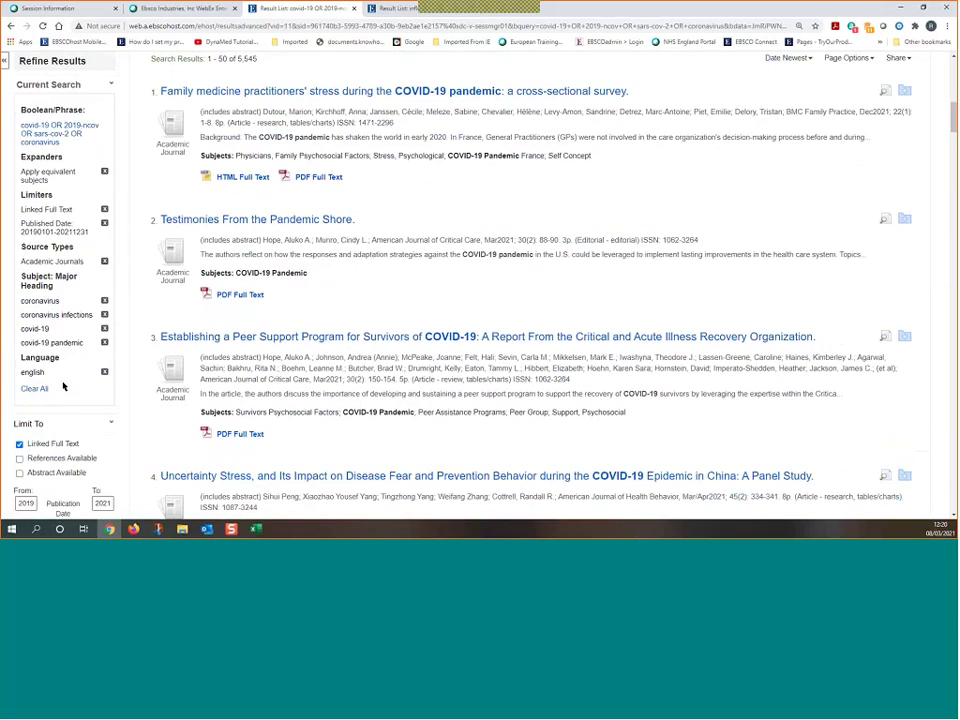
# Expand the Age filter and limit the results to adolescent: 13-18 years.
pyautogui.scroll(-4, 62, 384)
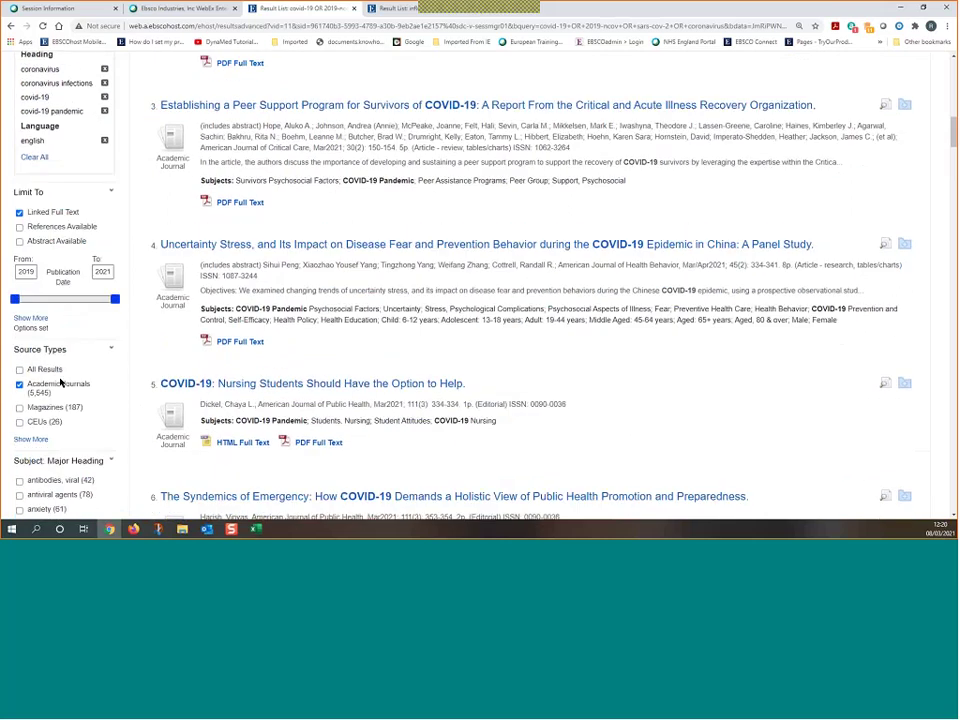
pyautogui.scroll(-5, 62, 384)
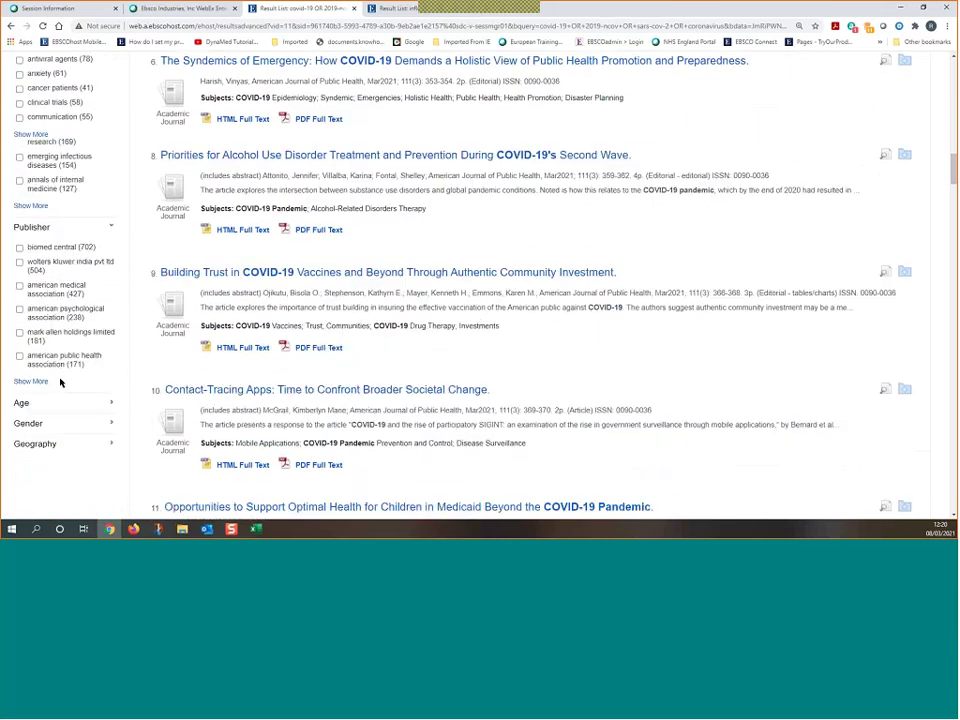
pyautogui.click(101, 304)
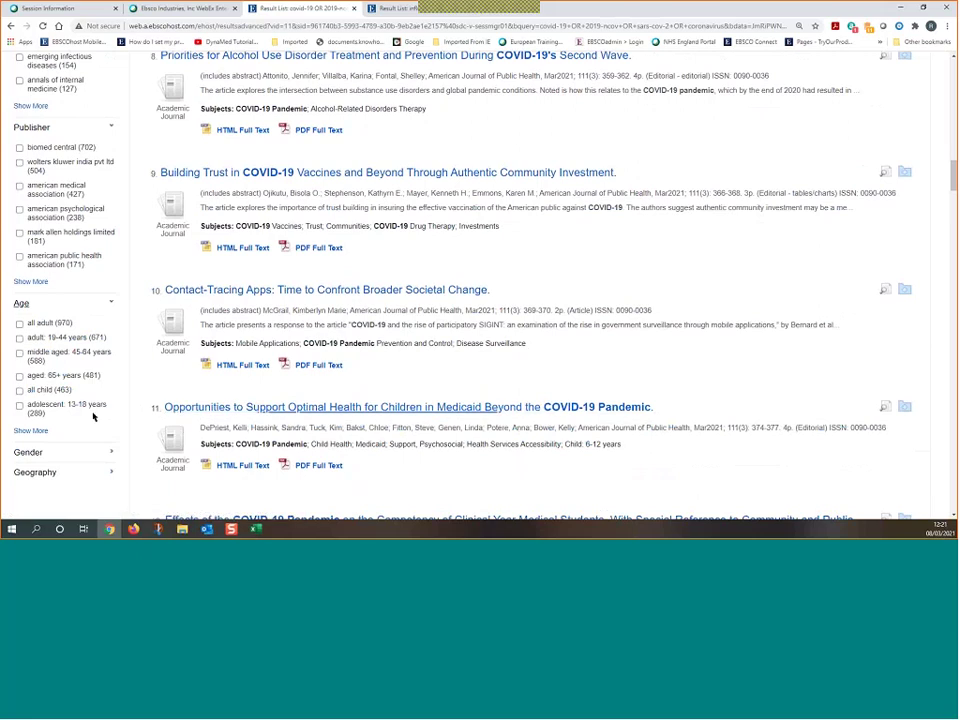
pyautogui.click(19, 406)
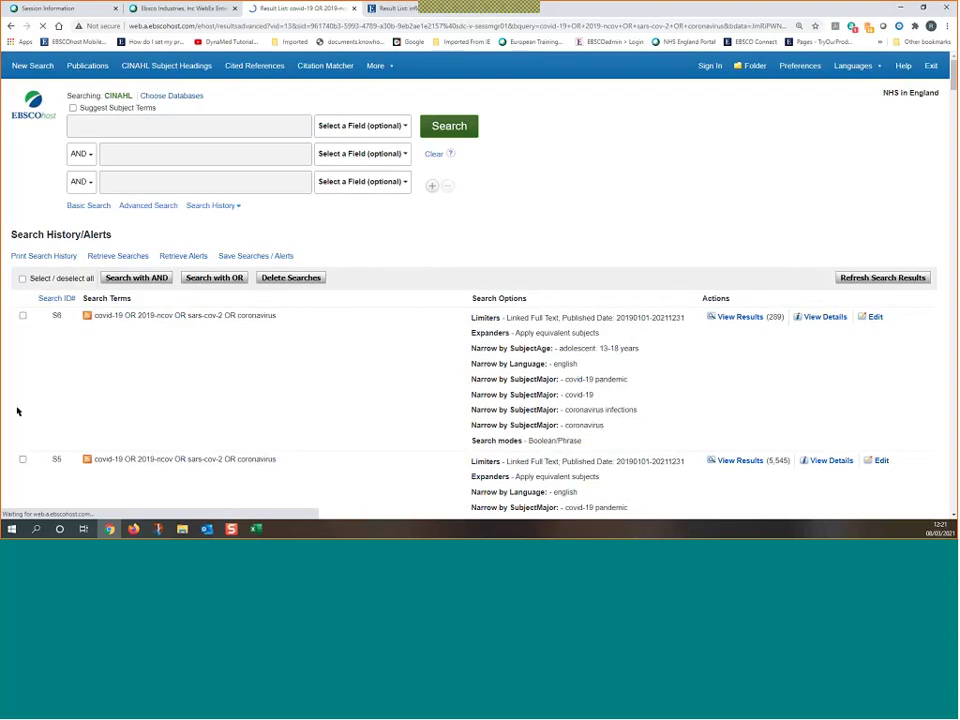
# Examine the Subjects line of the tenth article for its Adolescent: 13-18 years term and check the search history.
pyautogui.scroll(-3, 175, 404)
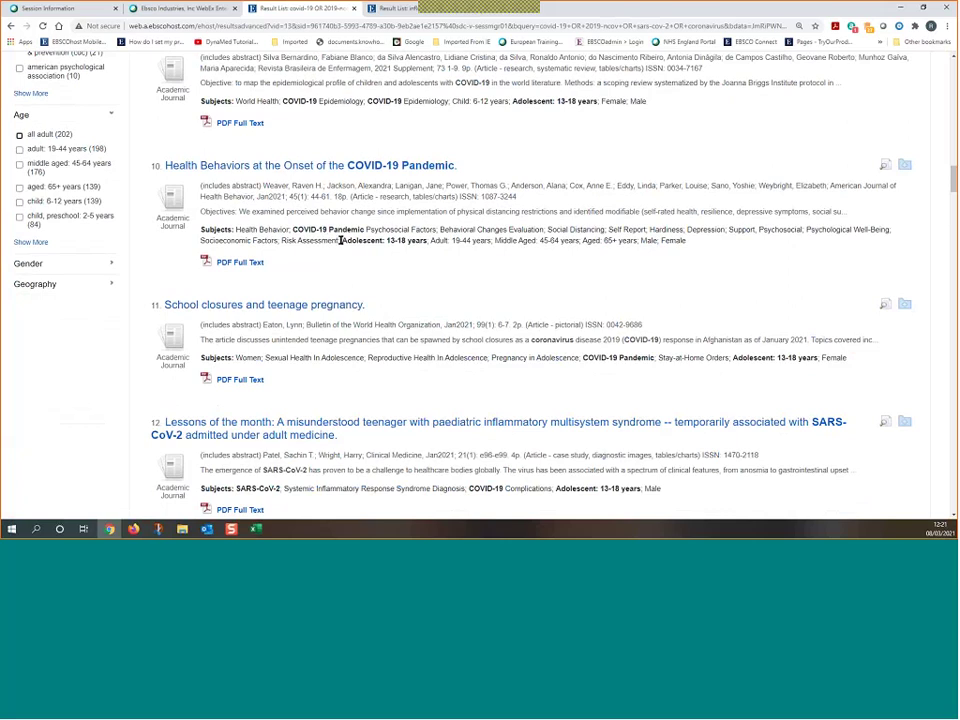
pyautogui.moveTo(340, 241); pyautogui.dragTo(427, 240)
pyautogui.moveTo(427, 240); pyautogui.dragTo(431, 241)
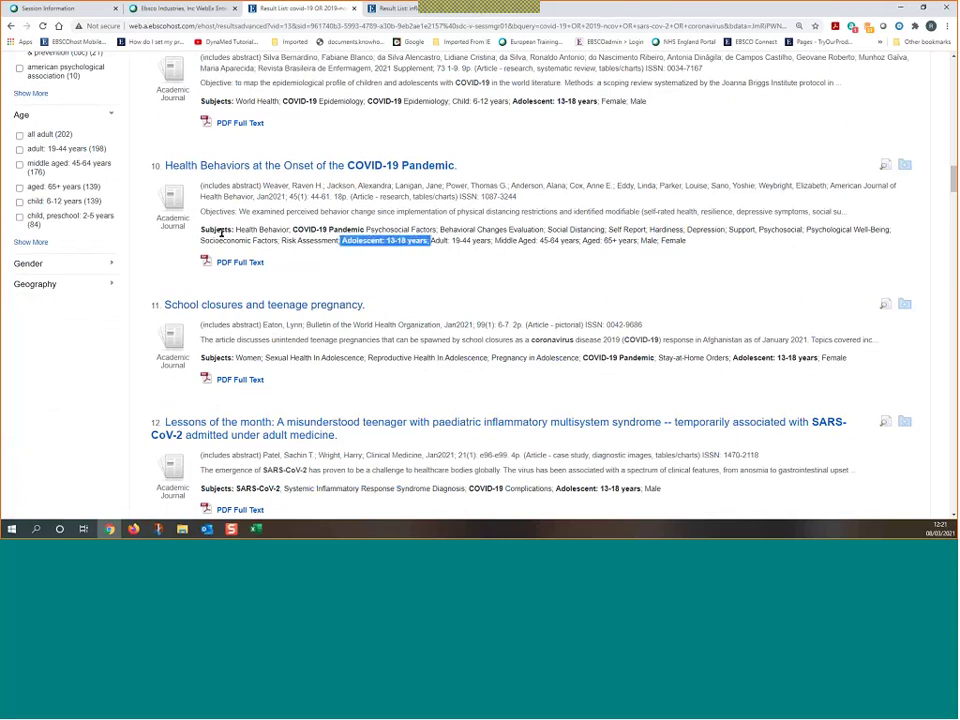
pyautogui.moveTo(201, 231); pyautogui.dragTo(235, 230)
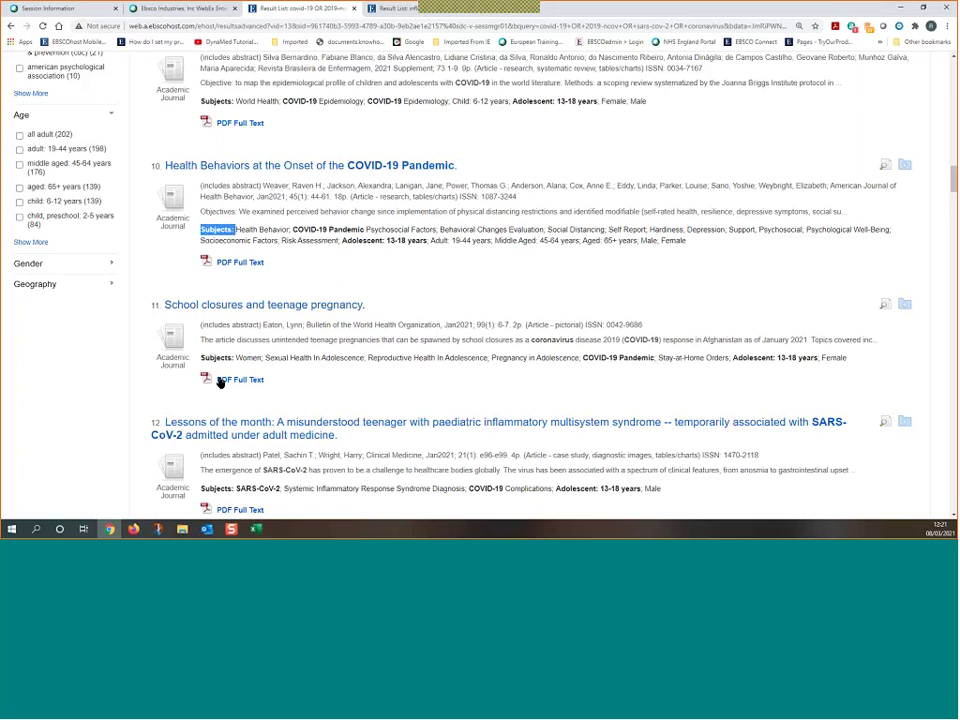
pyautogui.scroll(20, 221, 381)
pyautogui.scroll(20, 221, 381)
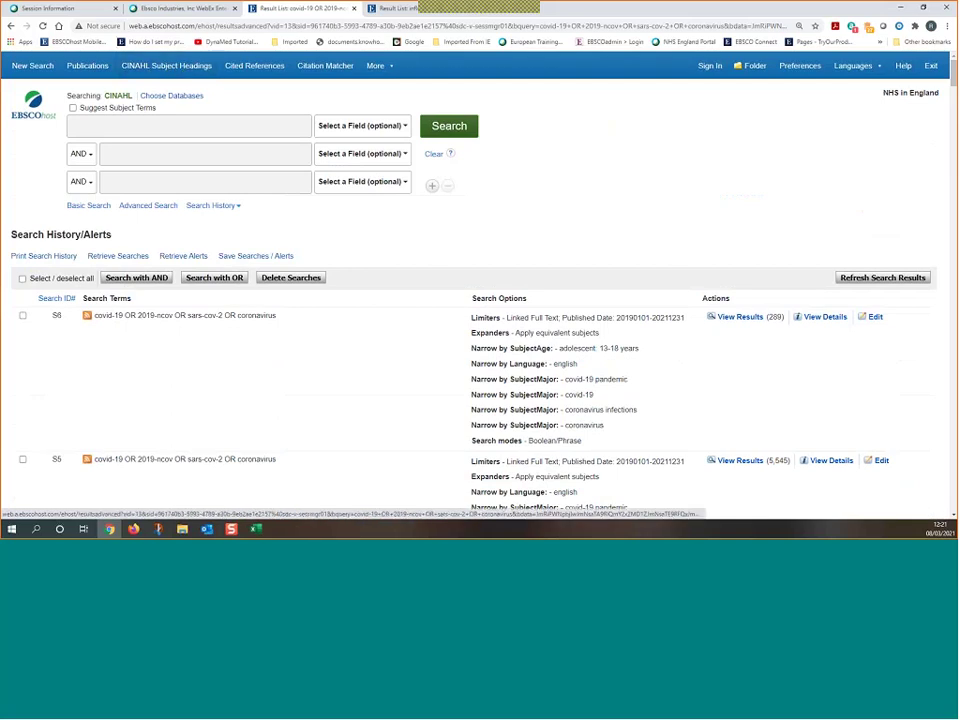
# Expand the Gender filter and limit the adolescent results to male.
pyautogui.scroll(-10, 197, 427)
pyautogui.scroll(-8, 197, 427)
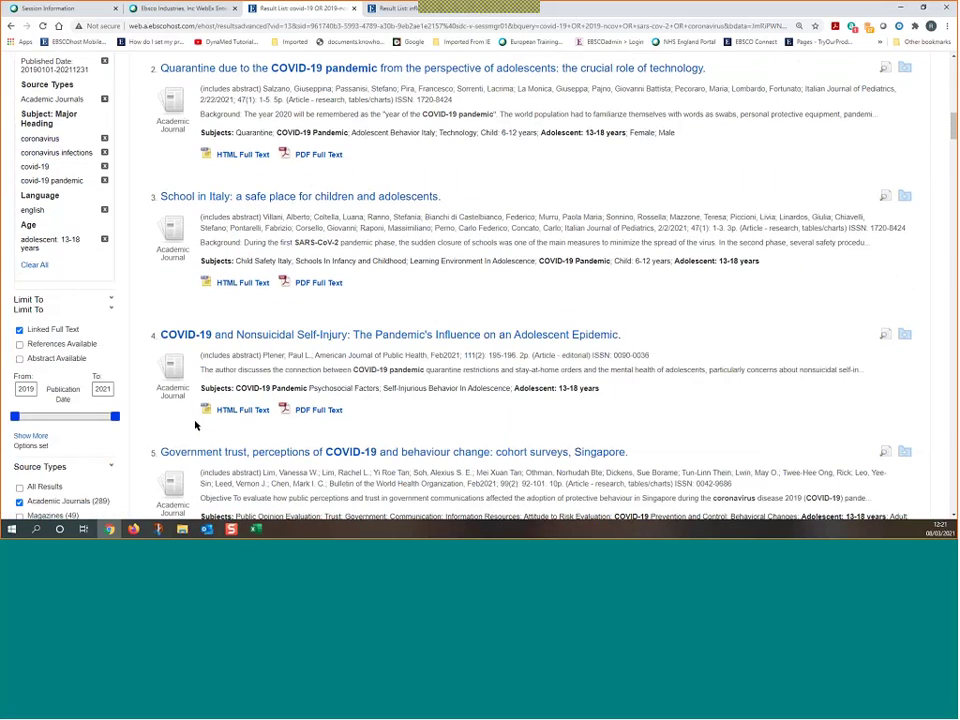
pyautogui.scroll(-5, 196, 425)
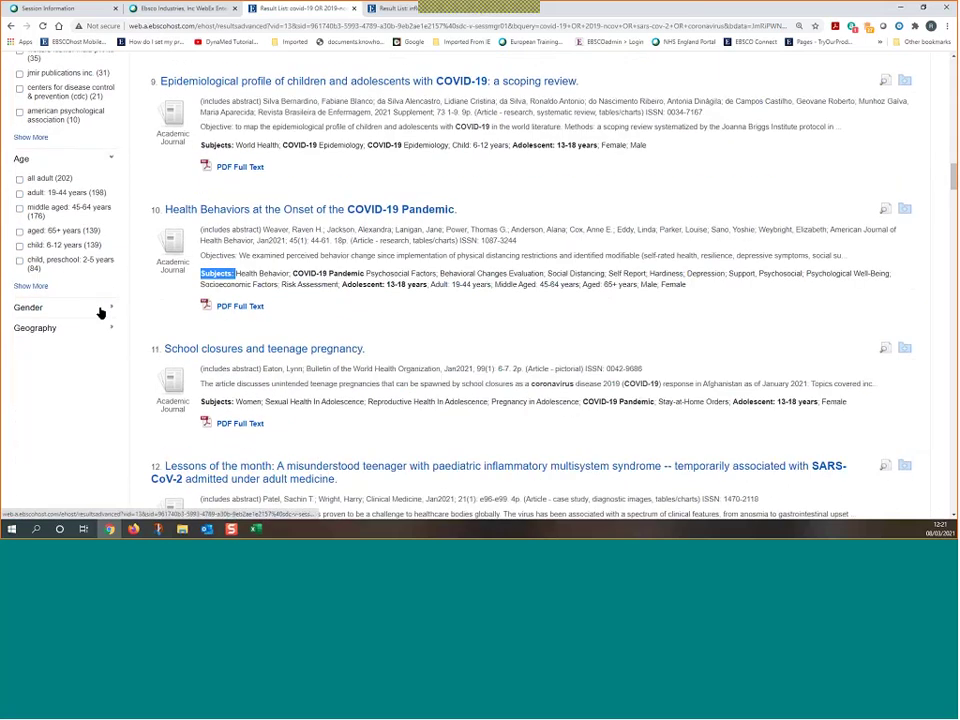
pyautogui.click(100, 313)
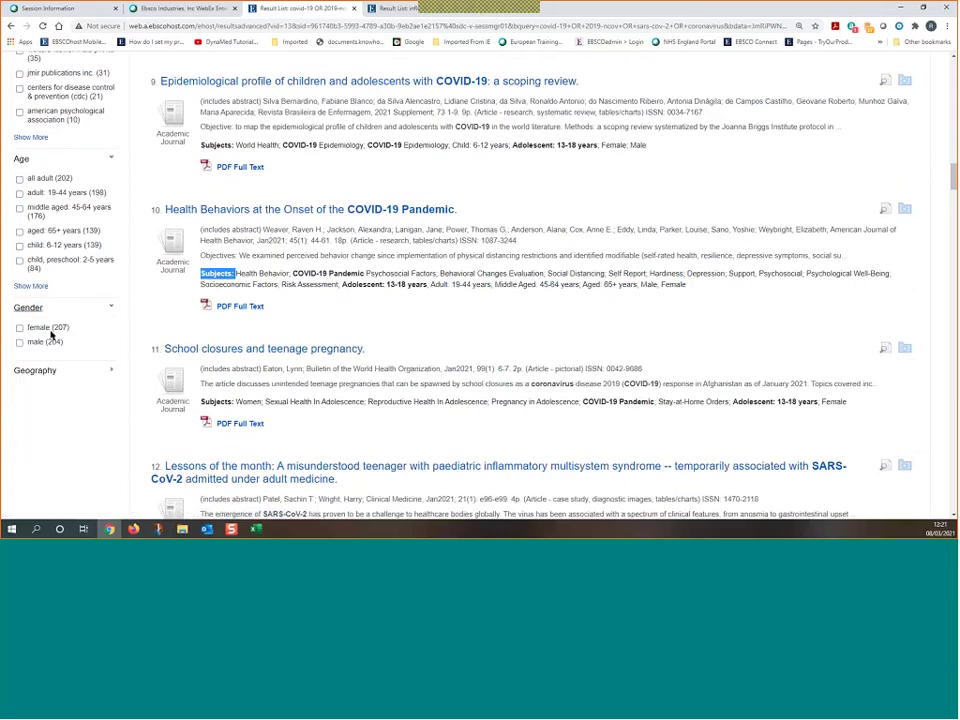
pyautogui.click(19, 343)
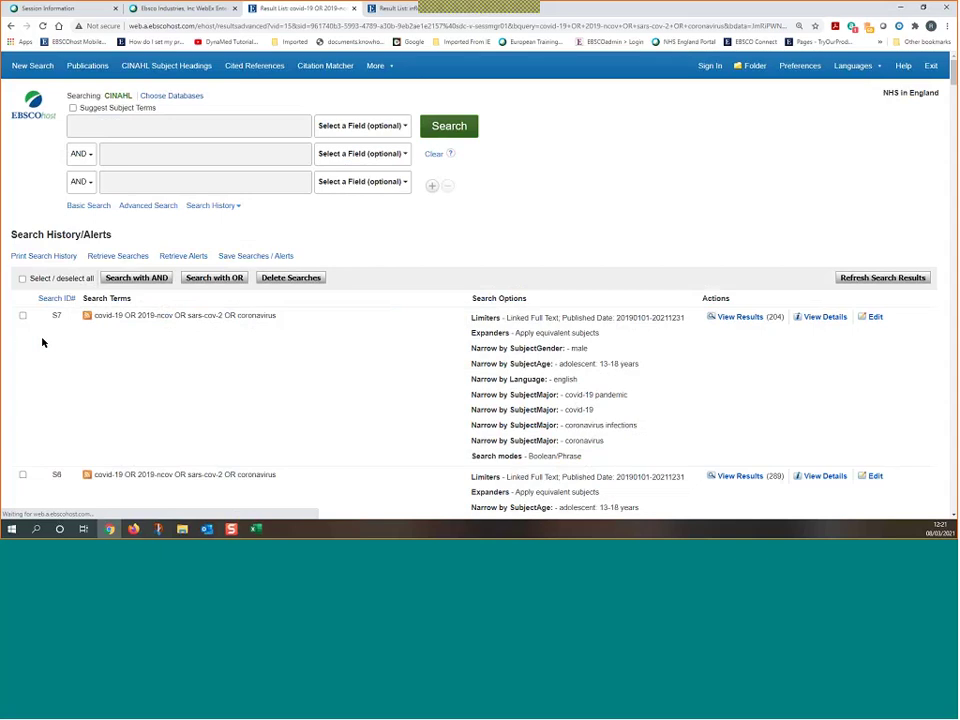
pyautogui.scroll(-15, 42, 343)
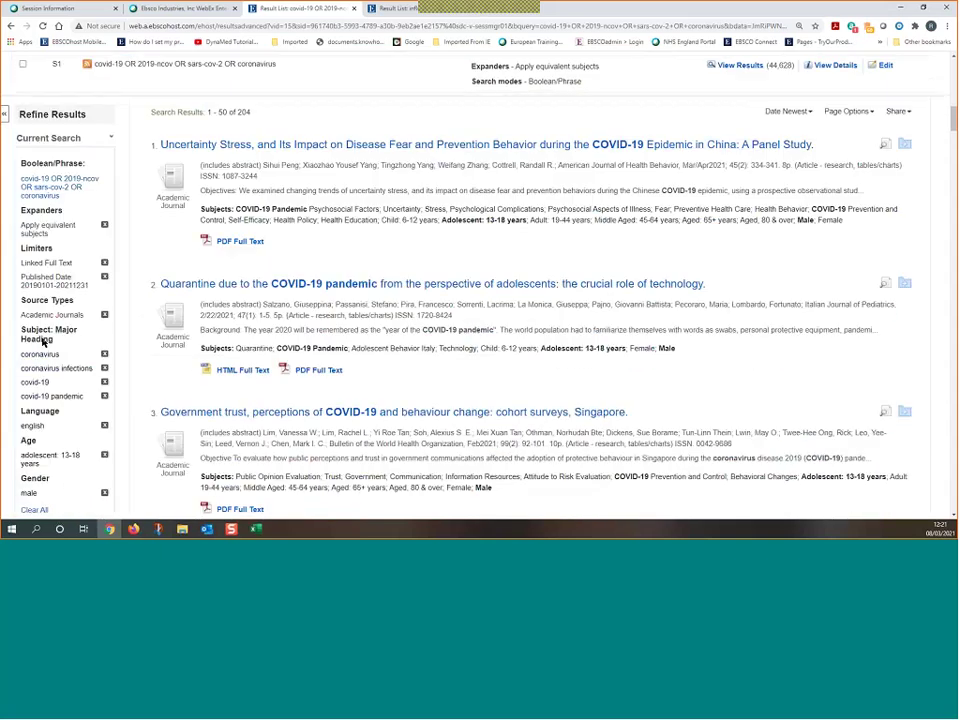
pyautogui.scroll(-8, 42, 343)
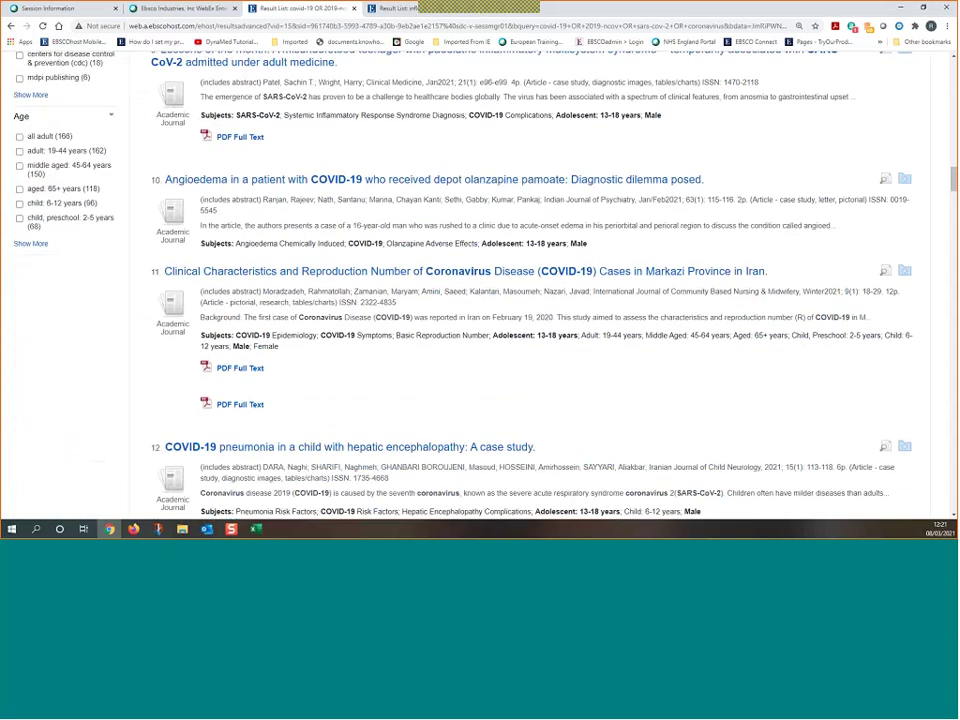
# Expand the Geography filter, limit the results to uk & ireland, and review the updated search history before collapsing it.
pyautogui.click(40, 230)
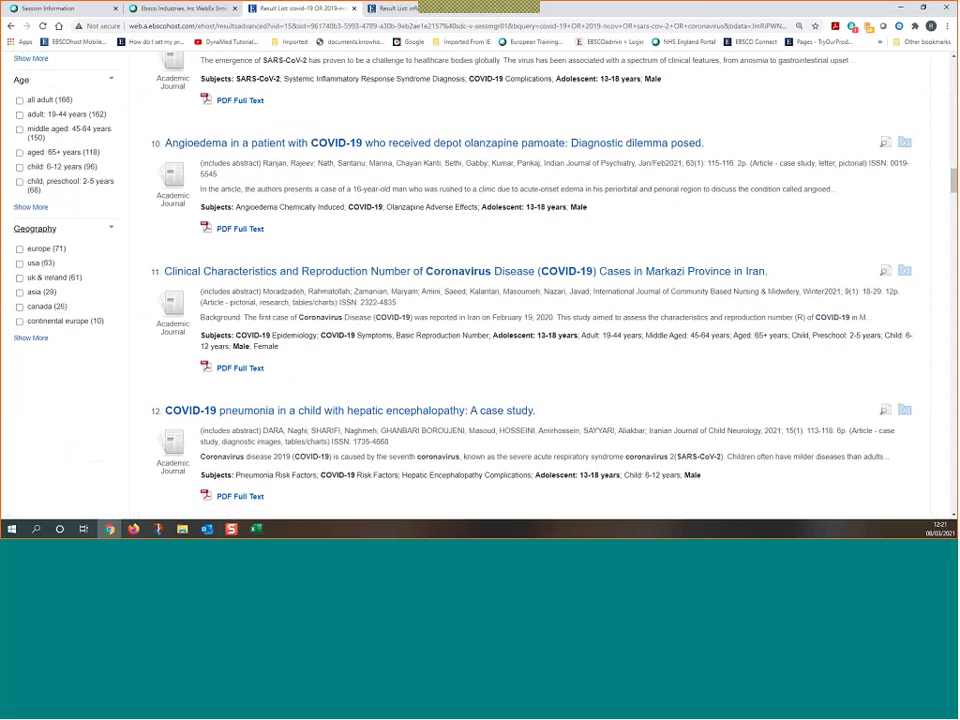
pyautogui.click(19, 278)
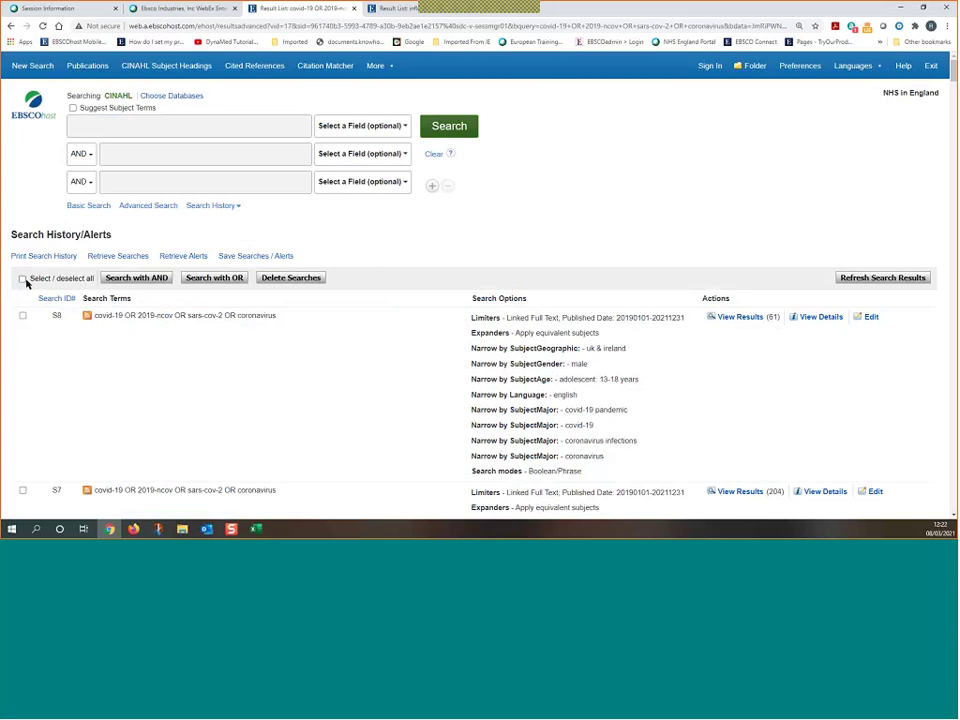
pyautogui.scroll(-3, 26, 283)
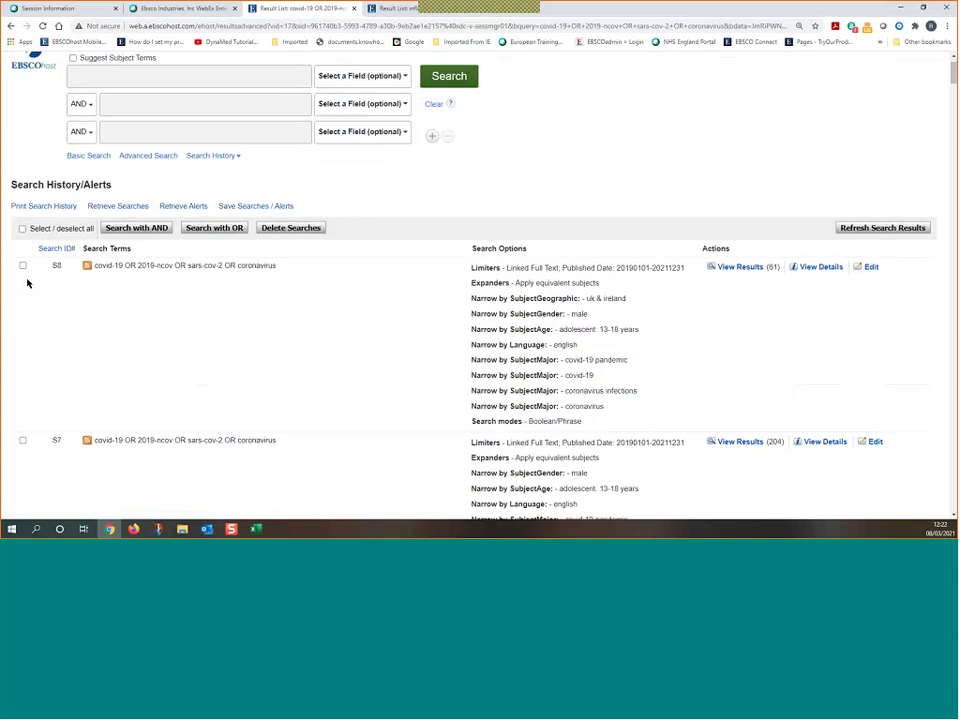
pyautogui.click(214, 156)
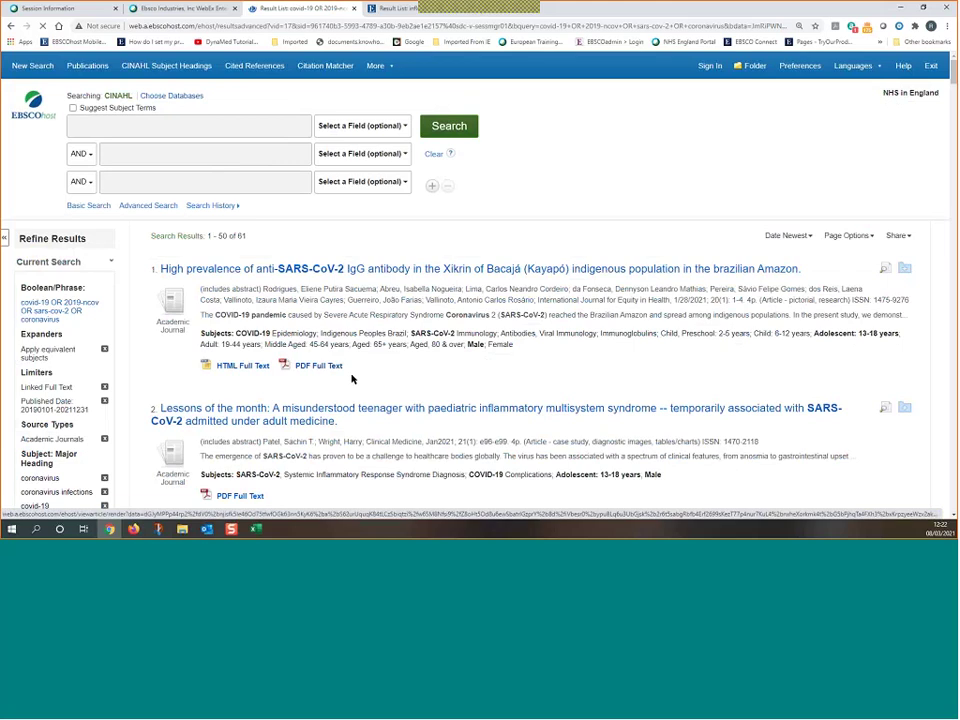
# Sort the refined result list by Relevance.
pyautogui.scroll(-2, 351, 378)
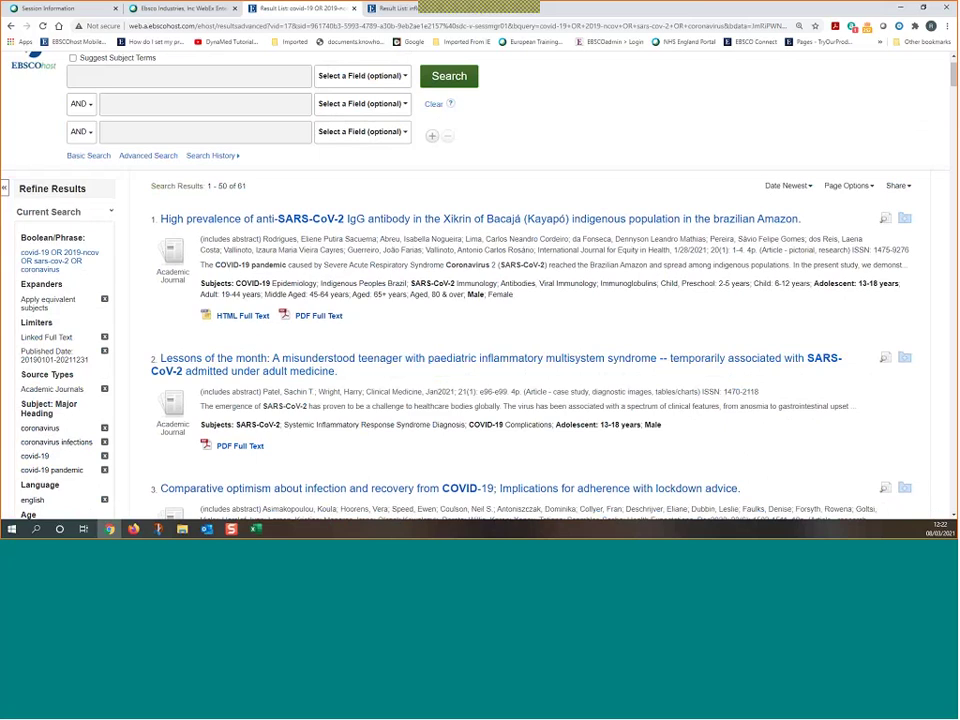
pyautogui.click(786, 185)
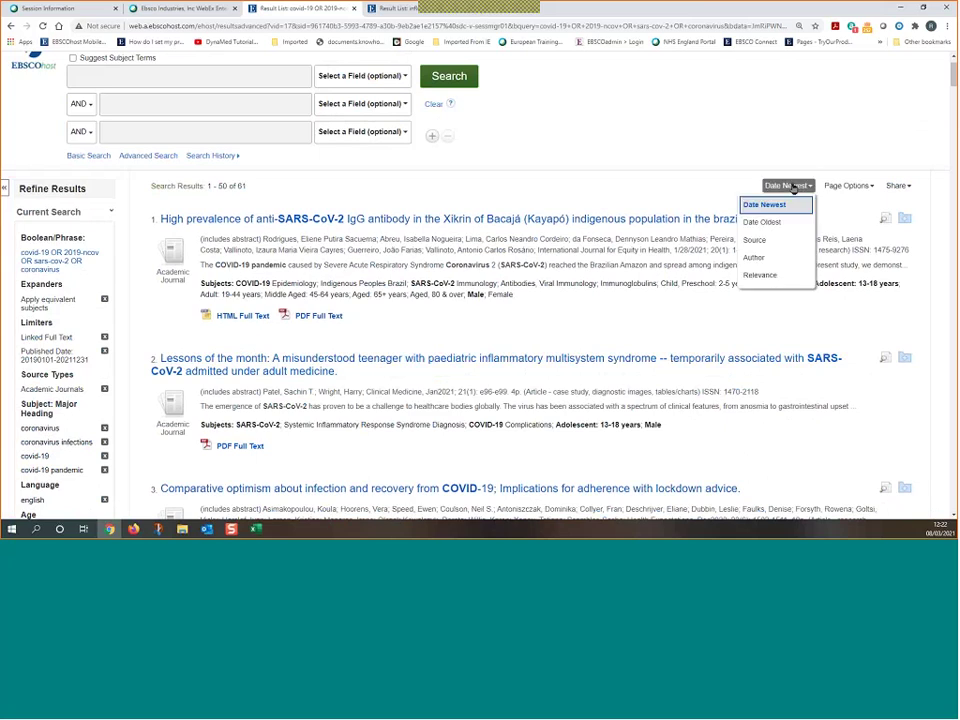
pyautogui.click(761, 279)
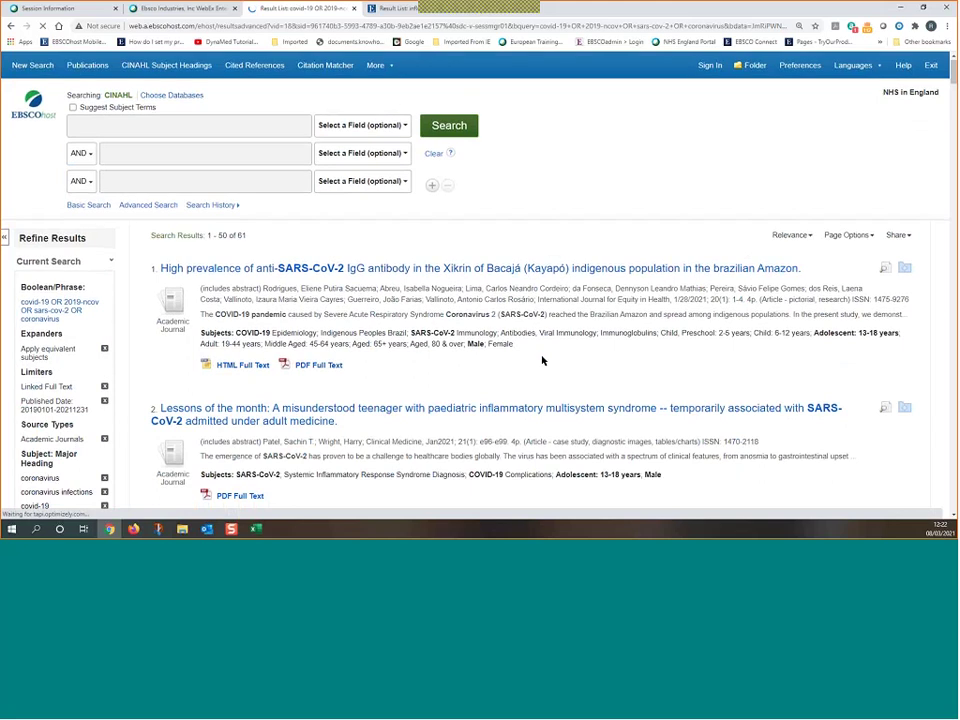
# Open the first article's detailed record, review its subjects, abstract and journal subset, and return to the result list.
pyautogui.scroll(-3, 542, 360)
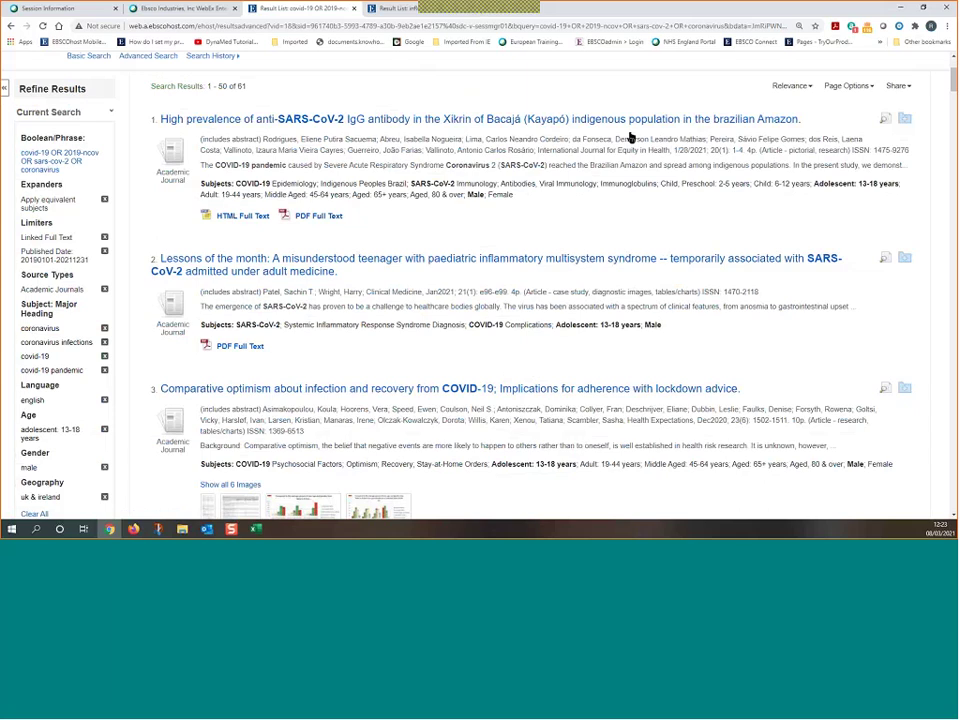
pyautogui.click(512, 120)
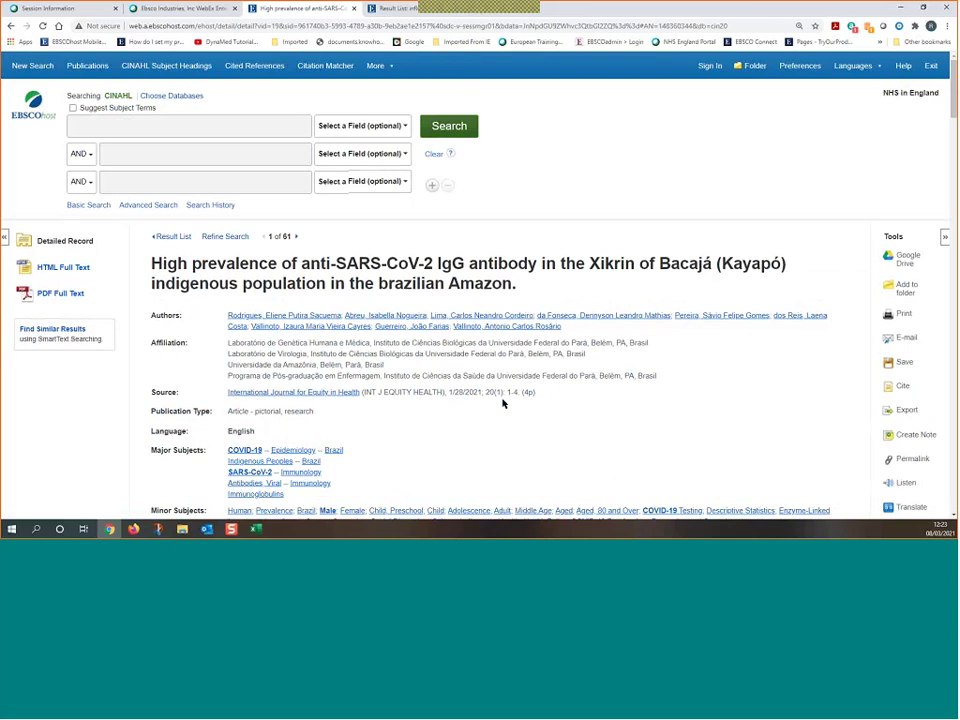
pyautogui.scroll(-3, 506, 401)
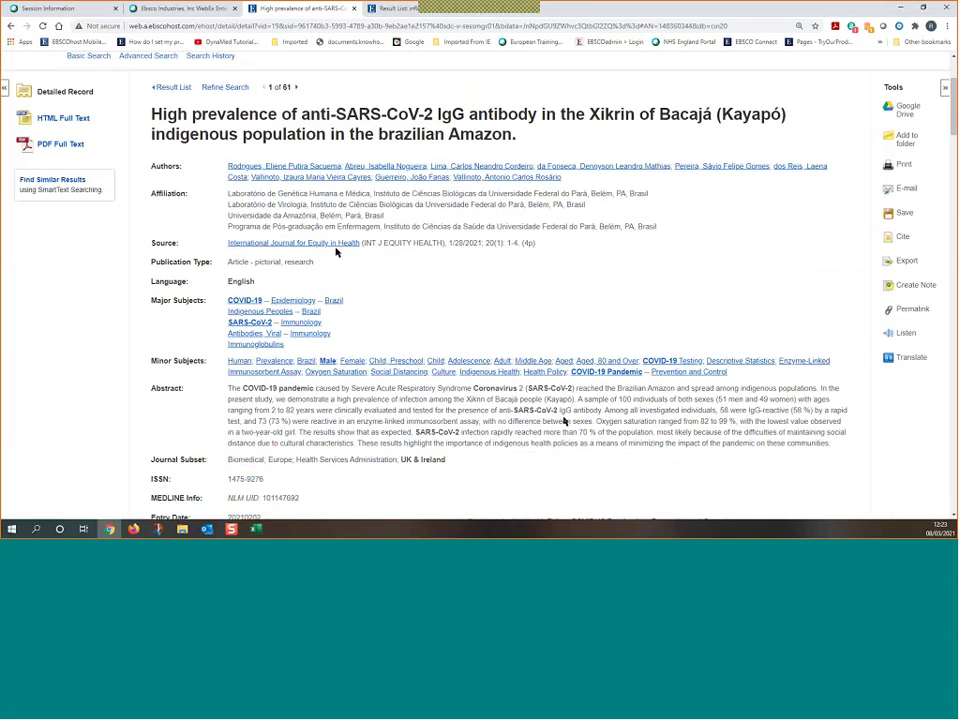
pyautogui.scroll(-2, 564, 421)
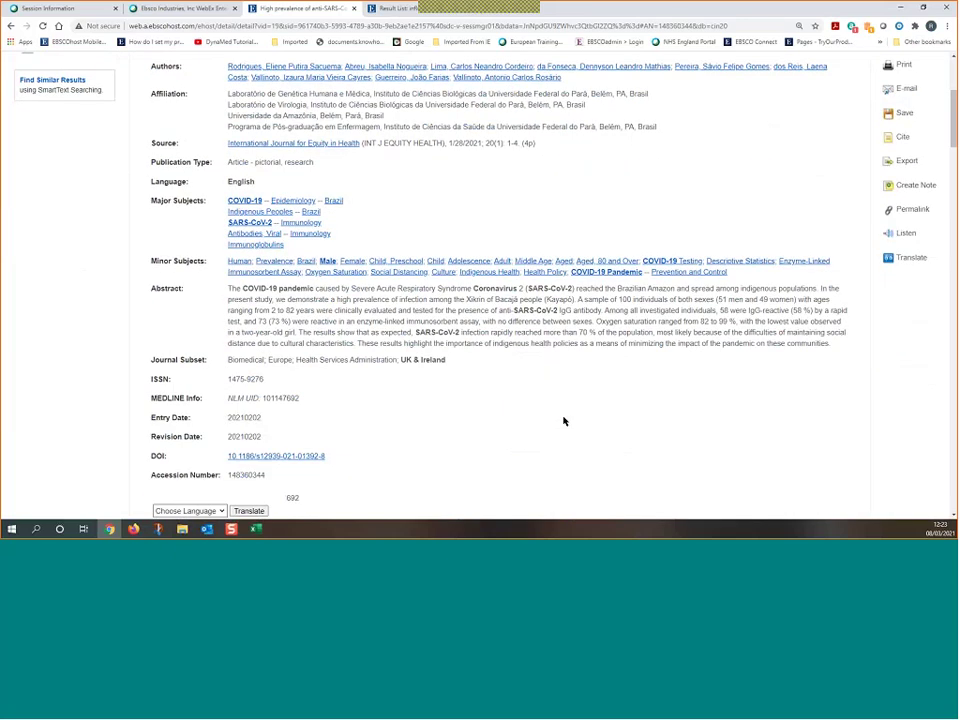
pyautogui.scroll(2, 564, 421)
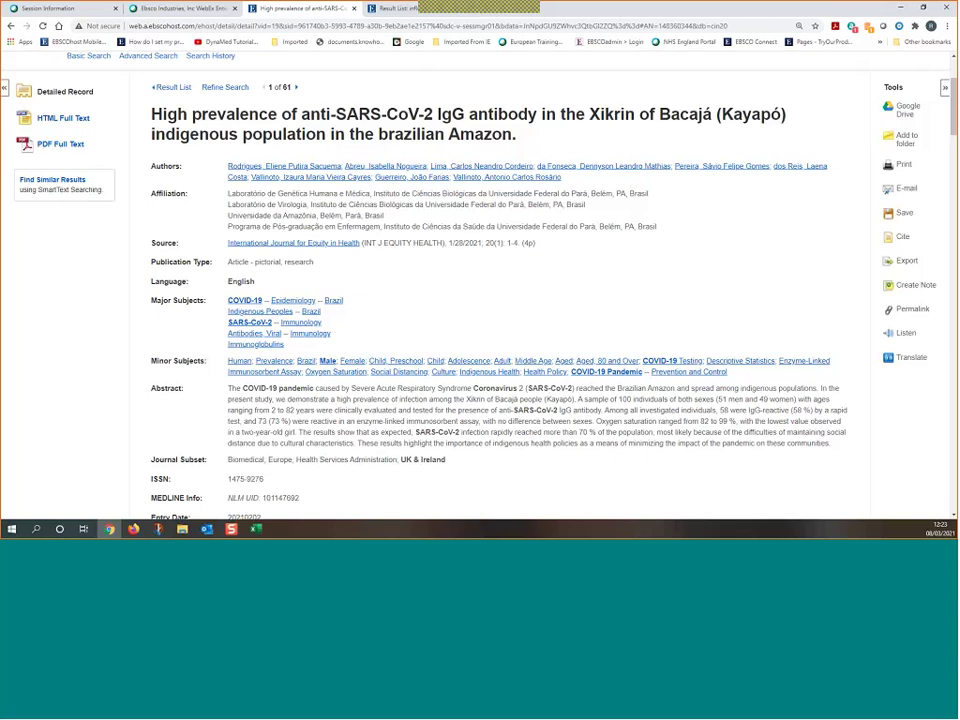
pyautogui.click(173, 89)
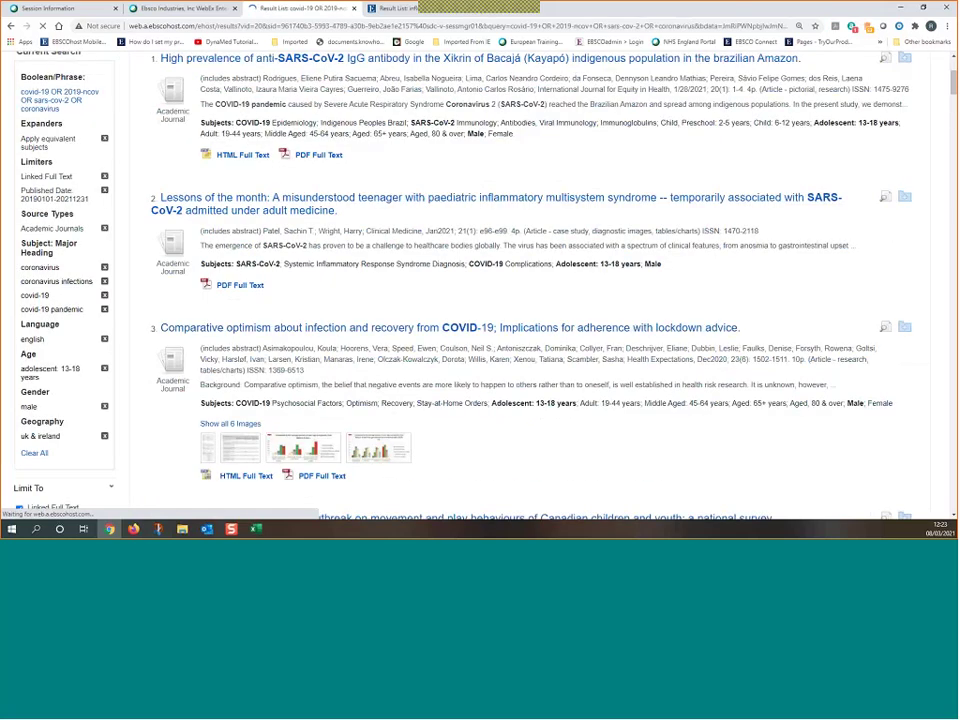
# Browse the relevance-sorted results and examine the articles' titles, subject terms and full-text links.
pyautogui.scroll(-4, 342, 436)
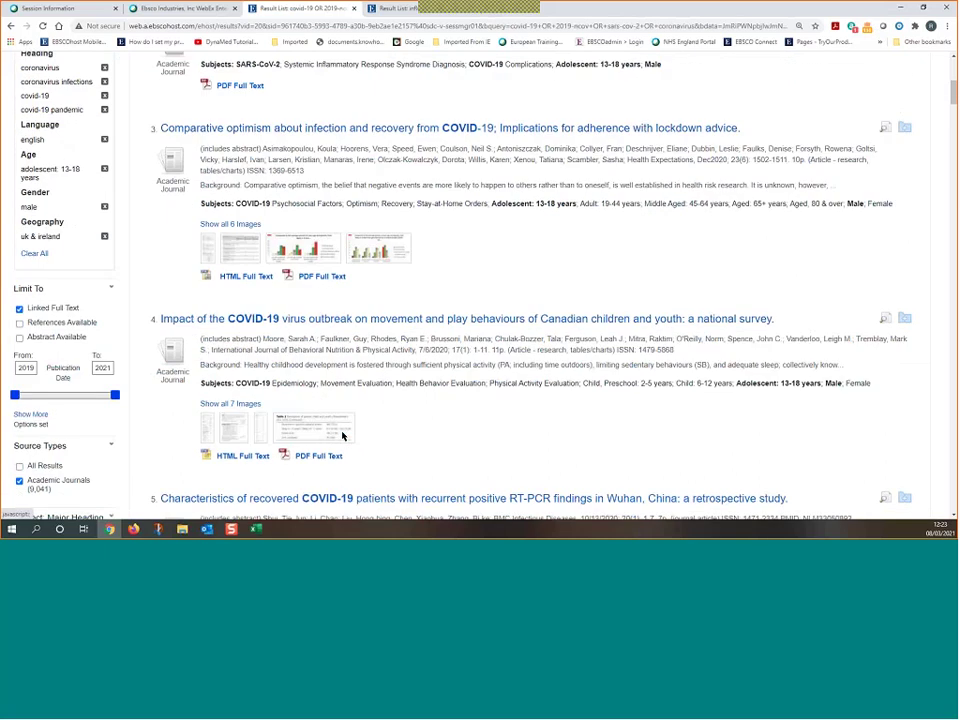
pyautogui.scroll(-3, 342, 436)
pyautogui.scroll(-5, 345, 433)
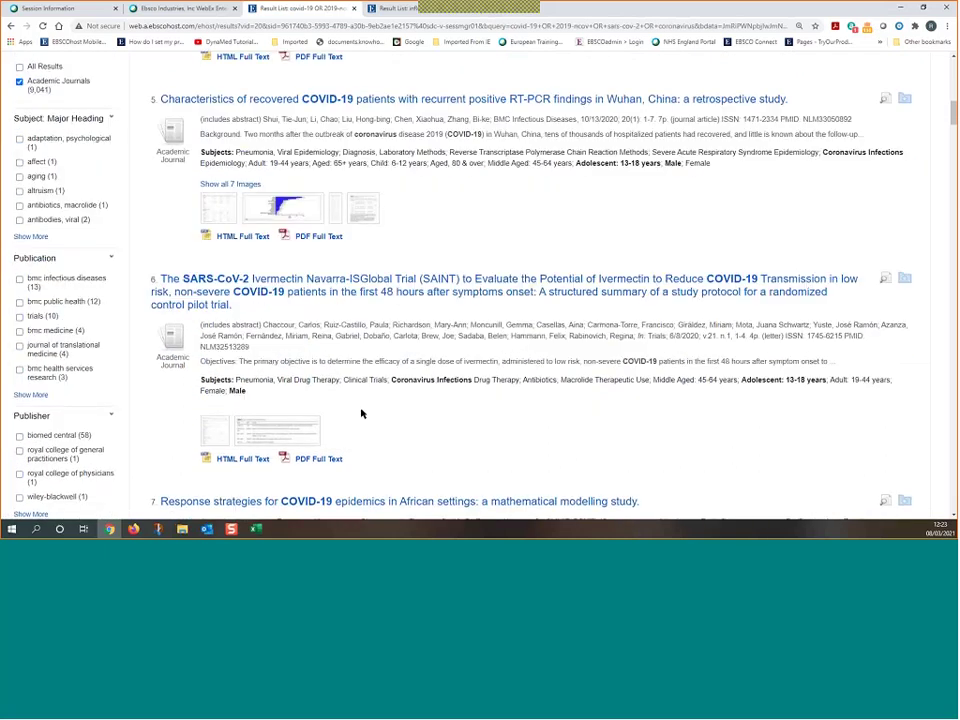
pyautogui.scroll(-3, 363, 413)
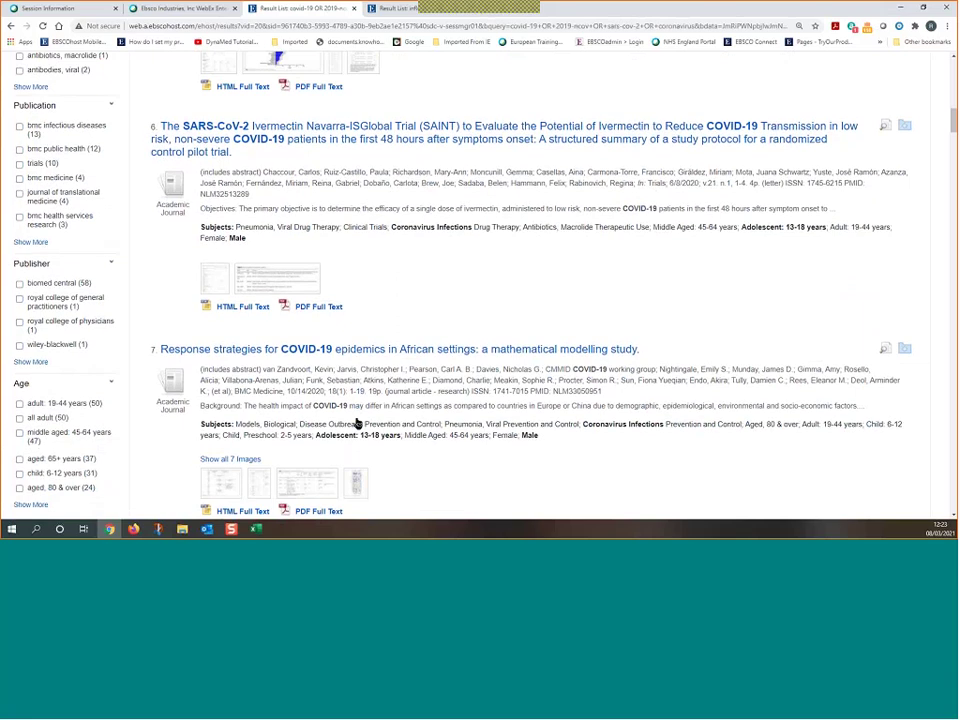
pyautogui.scroll(-7, 357, 421)
pyautogui.scroll(-3, 357, 424)
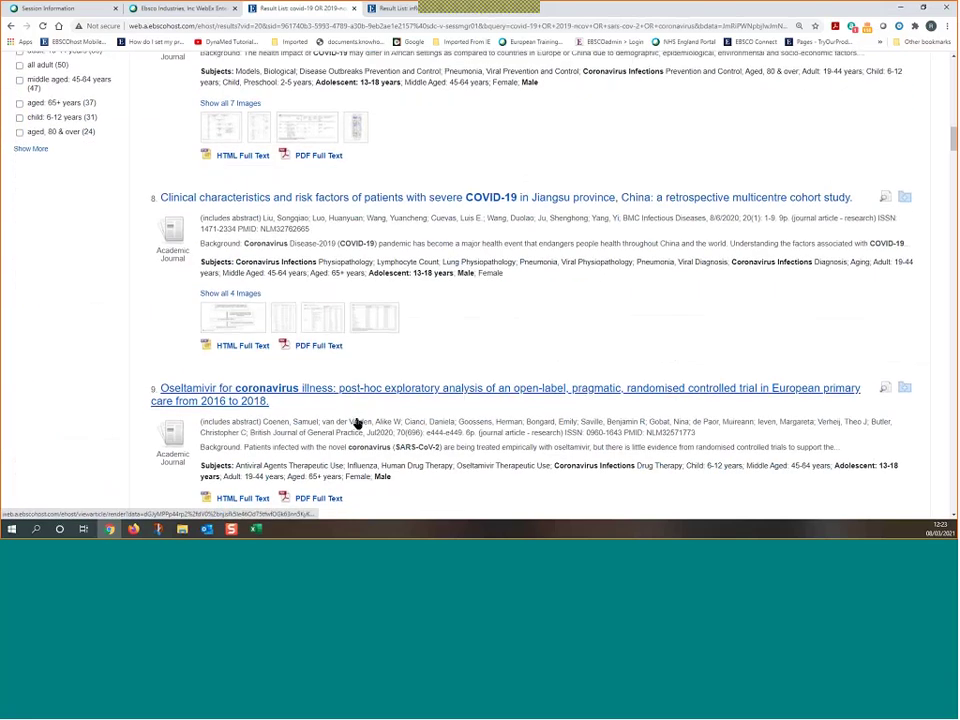
pyautogui.scroll(-1, 357, 424)
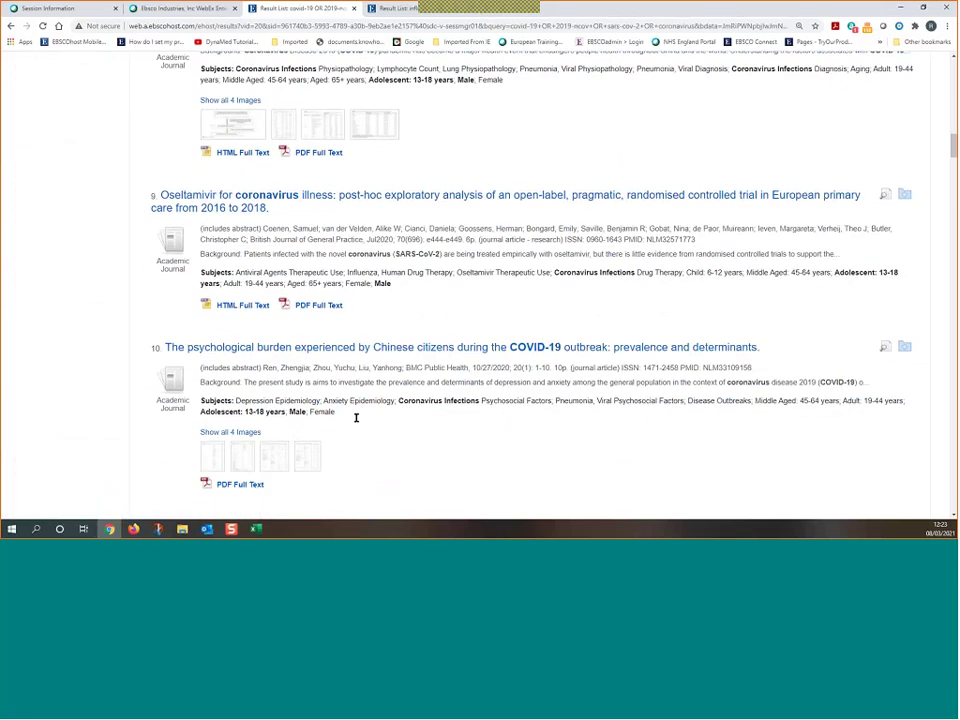
pyautogui.scroll(-4, 356, 420)
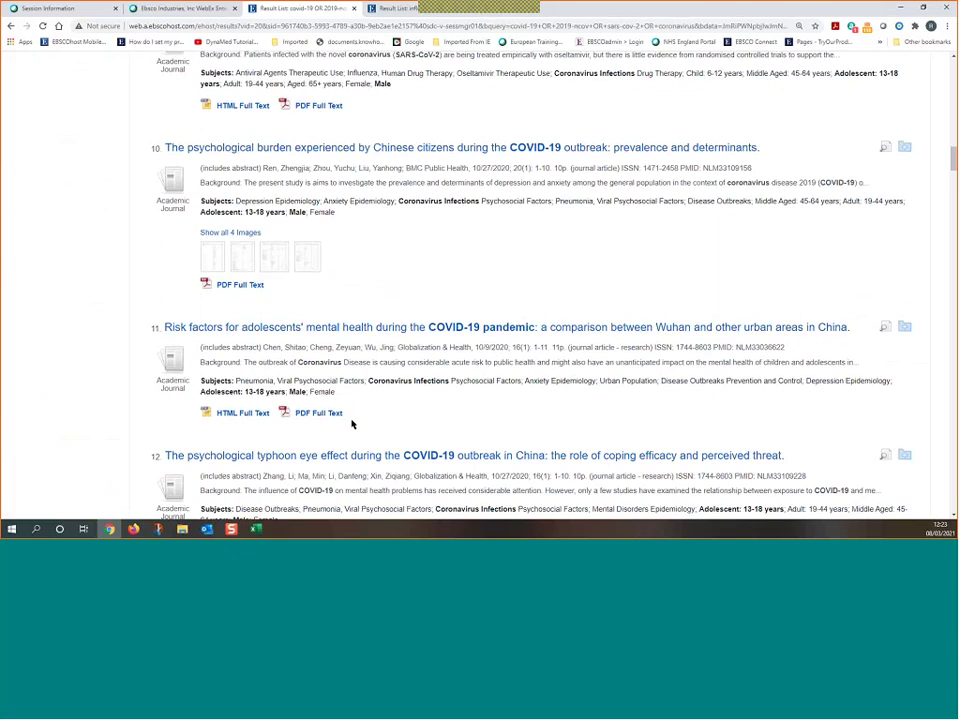
pyautogui.scroll(-7, 351, 425)
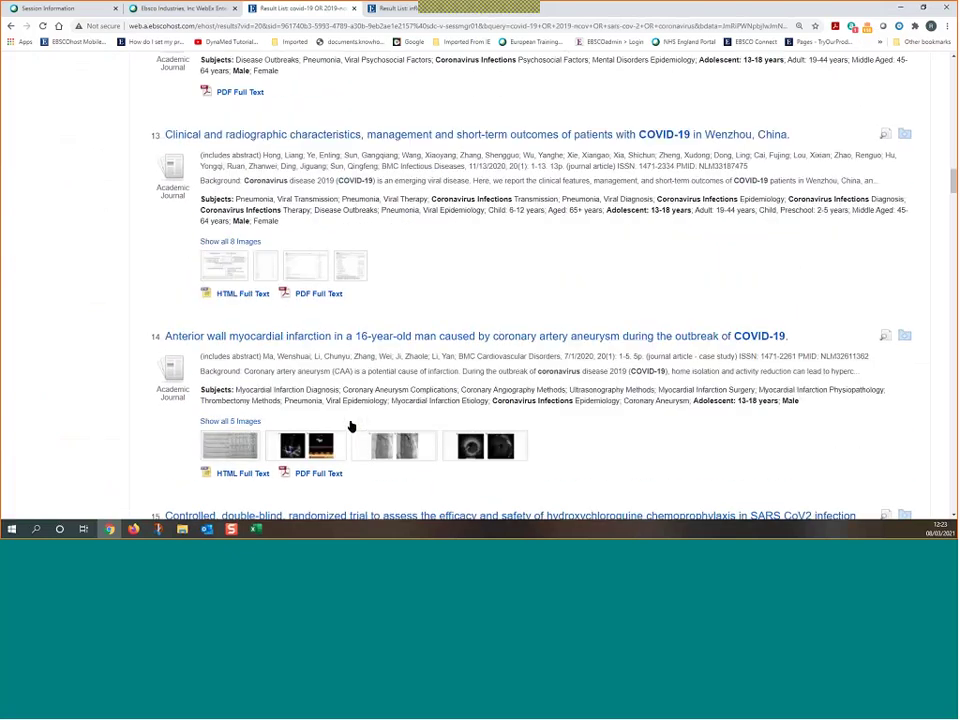
pyautogui.scroll(-4, 350, 427)
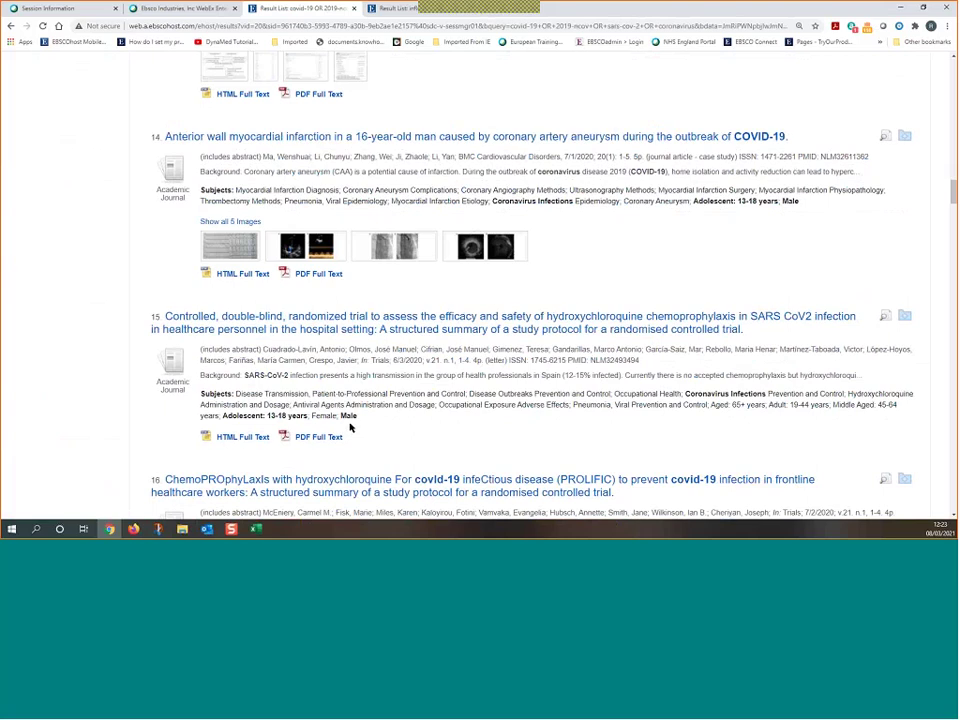
pyautogui.scroll(-2, 350, 427)
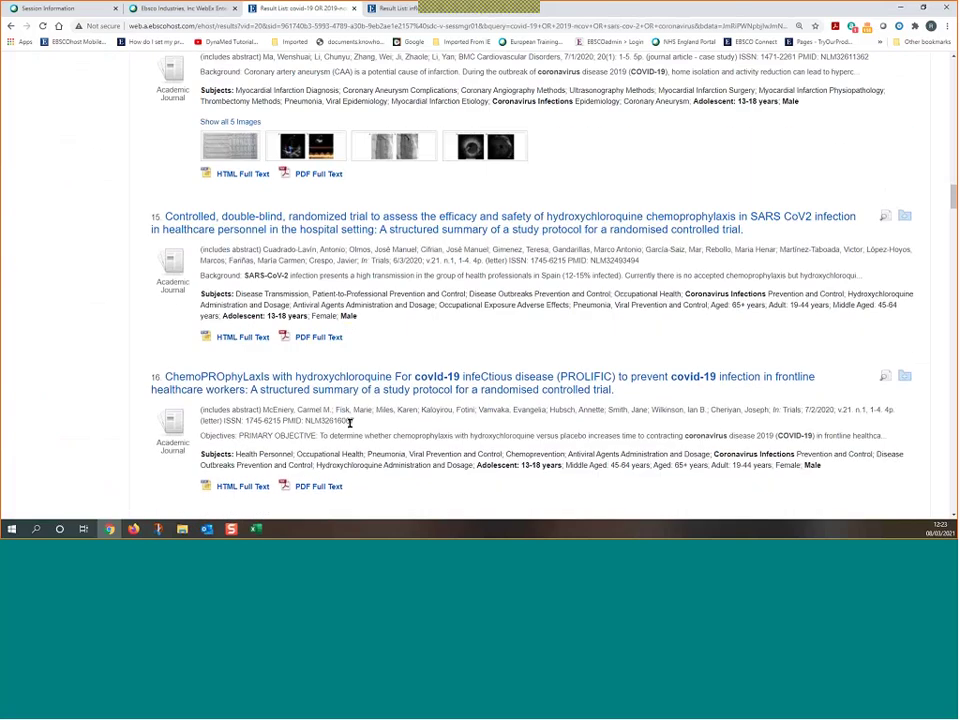
pyautogui.scroll(-1, 350, 426)
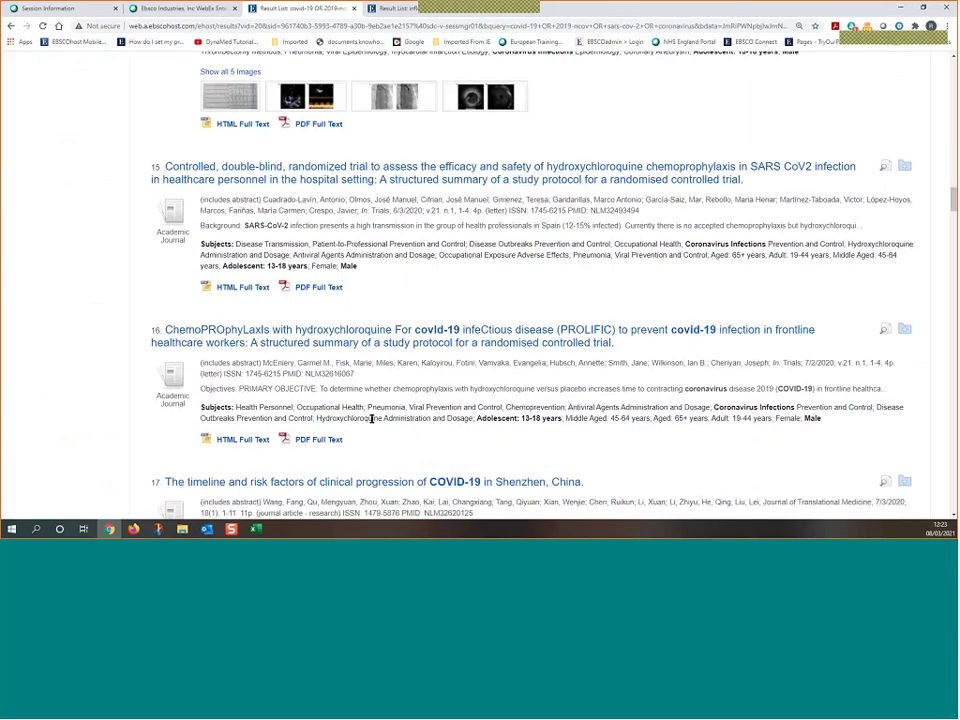
pyautogui.scroll(-1, 371, 420)
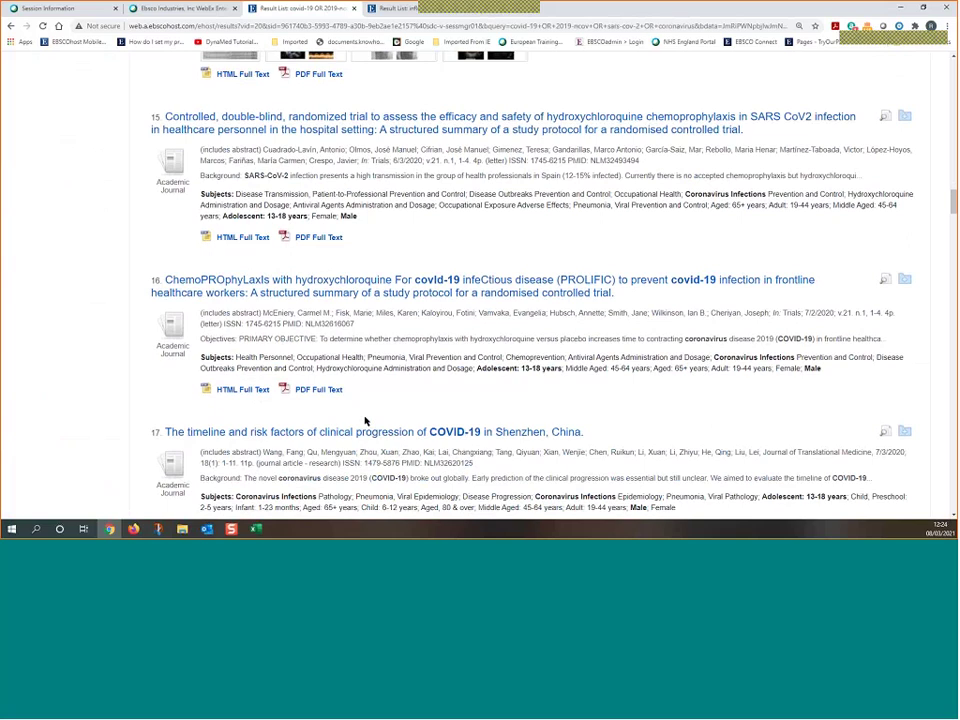
# Limit the results to the publication bmc infectious diseases.
pyautogui.scroll(6, 135, 326)
pyautogui.scroll(20, 124, 326)
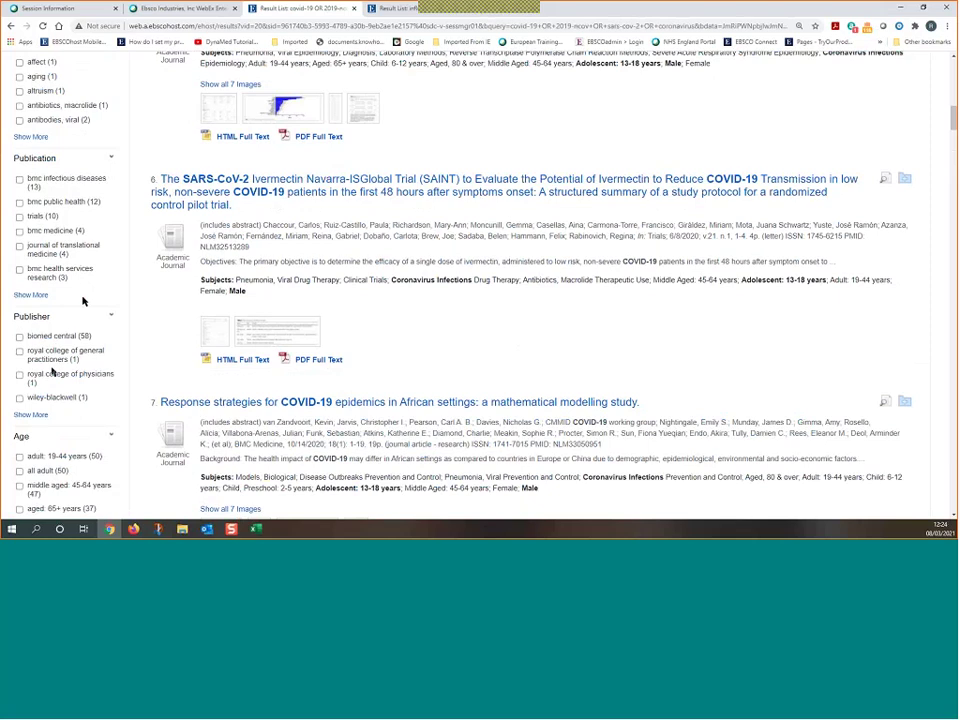
pyautogui.click(19, 180)
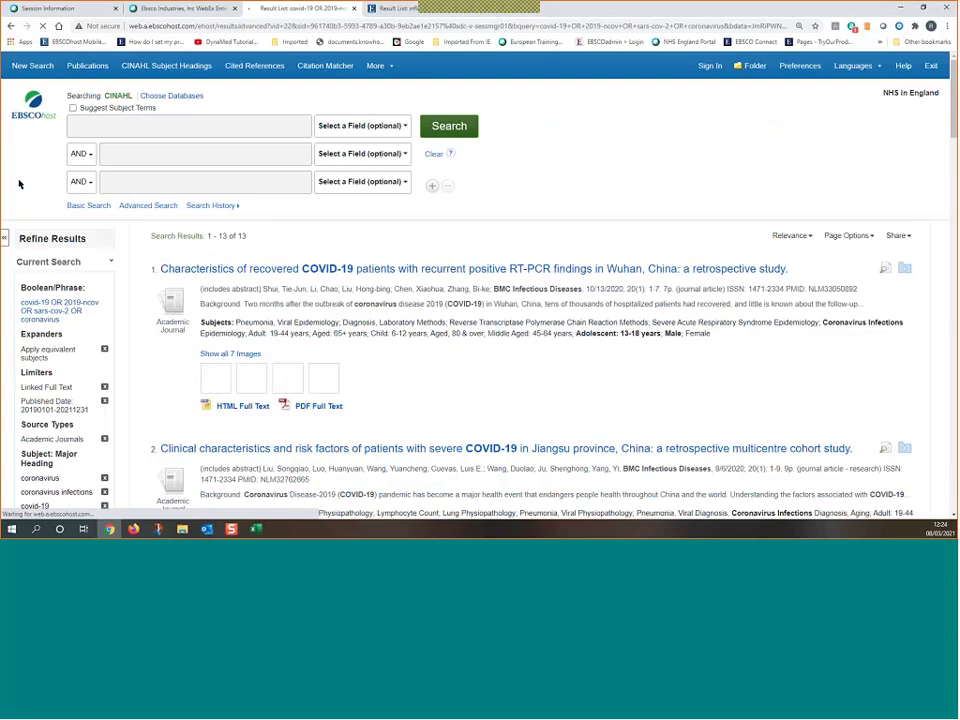
# Open the article on the first consecutive 5000 Coronavirus Disease 2019 patients from Qatar and review its detailed record and abstract.
pyautogui.scroll(-6, 436, 412)
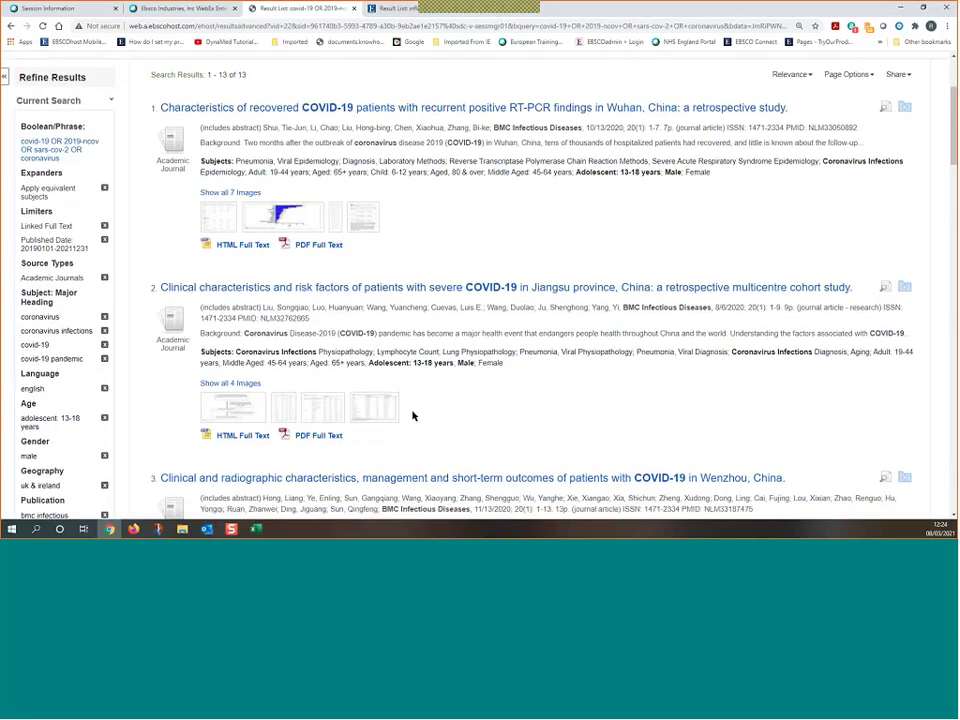
pyautogui.scroll(-7, 408, 413)
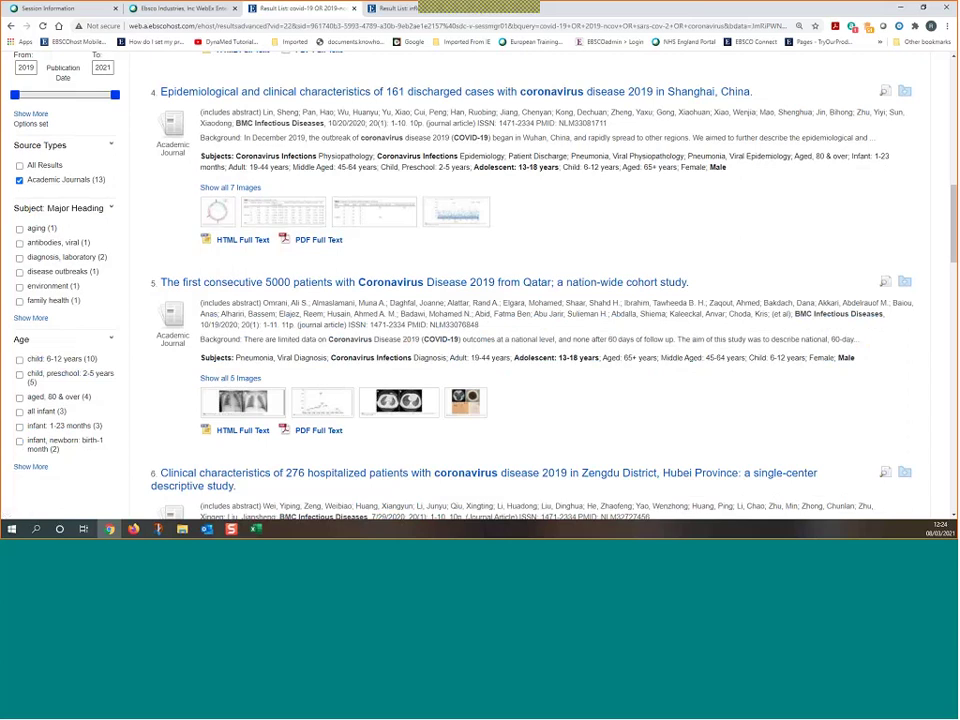
pyautogui.click(325, 284)
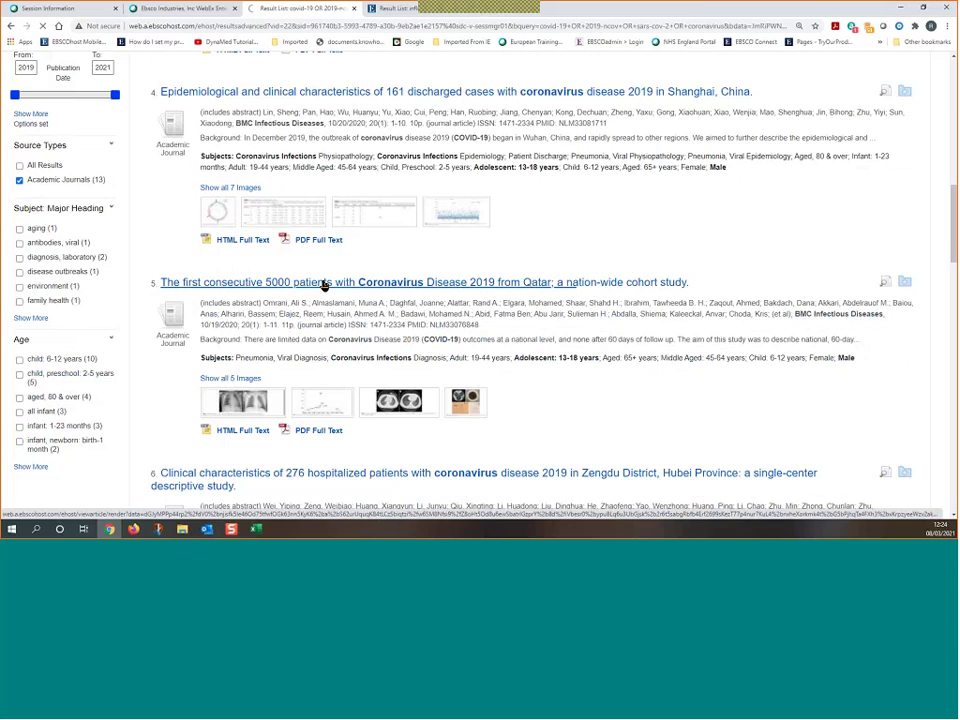
pyautogui.scroll(-3, 74, 345)
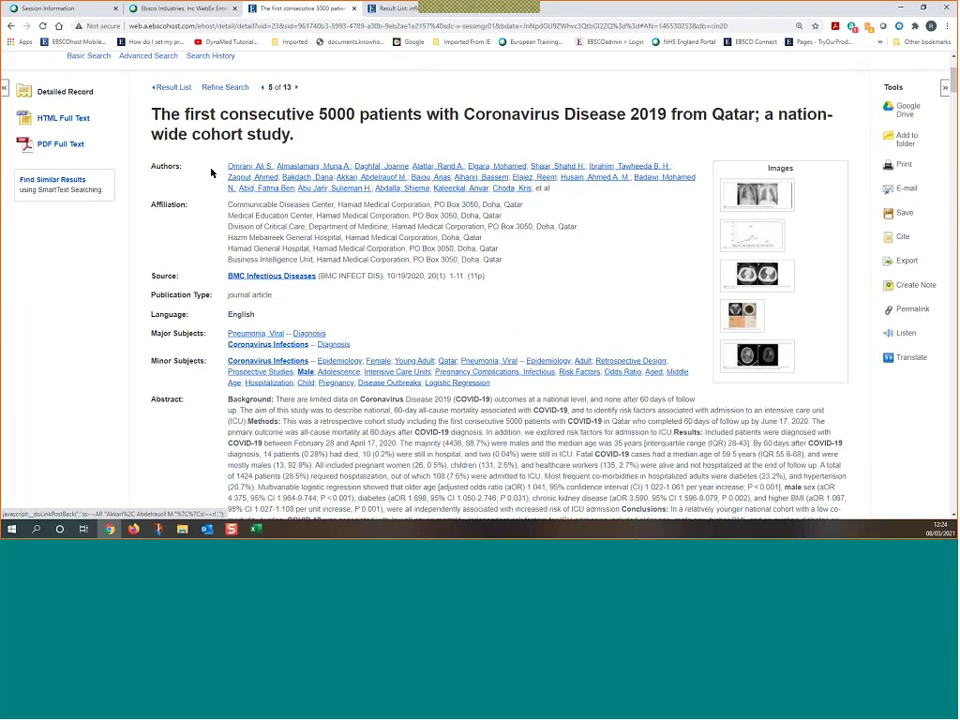
pyautogui.scroll(-1, 555, 317)
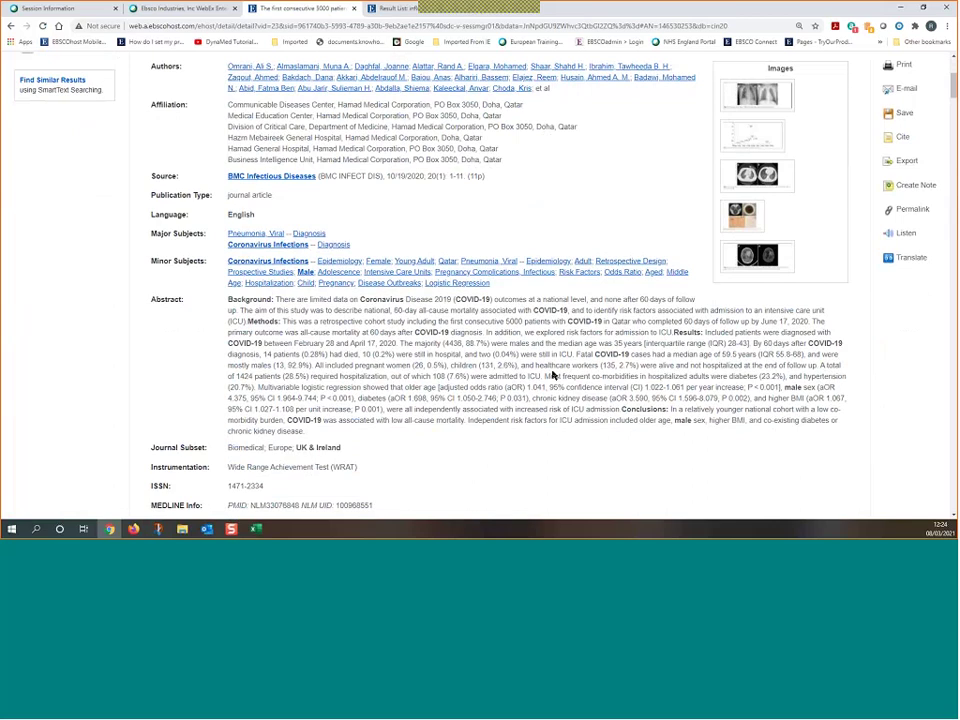
pyautogui.scroll(-2, 552, 375)
pyautogui.scroll(5, 552, 375)
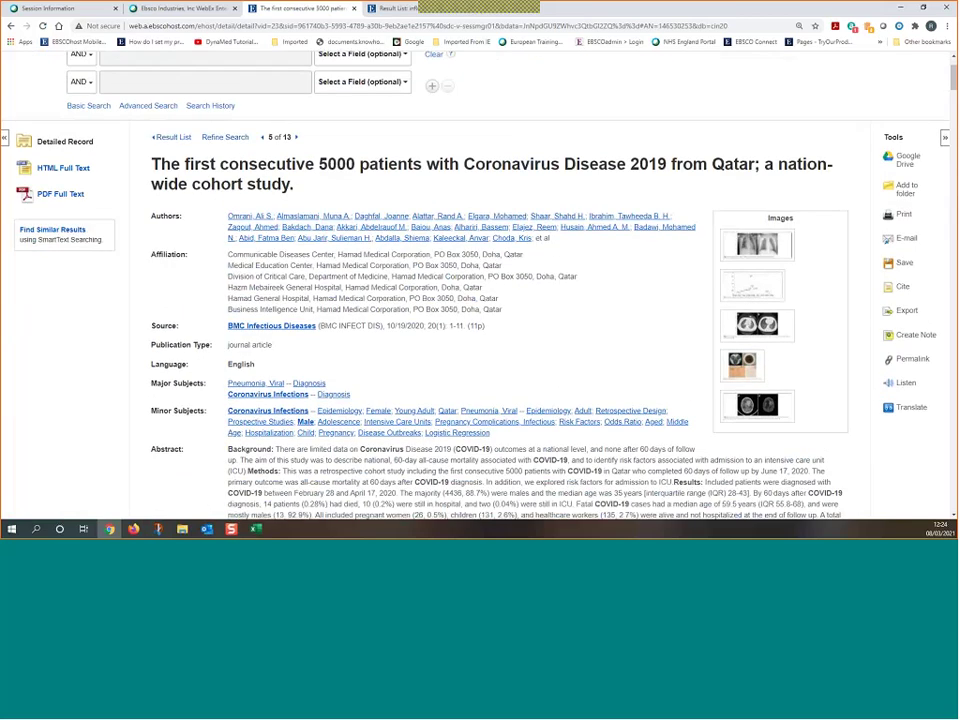
# Add the Qatar cohort study to the folder and check the folder indicator.
pyautogui.click(907, 189)
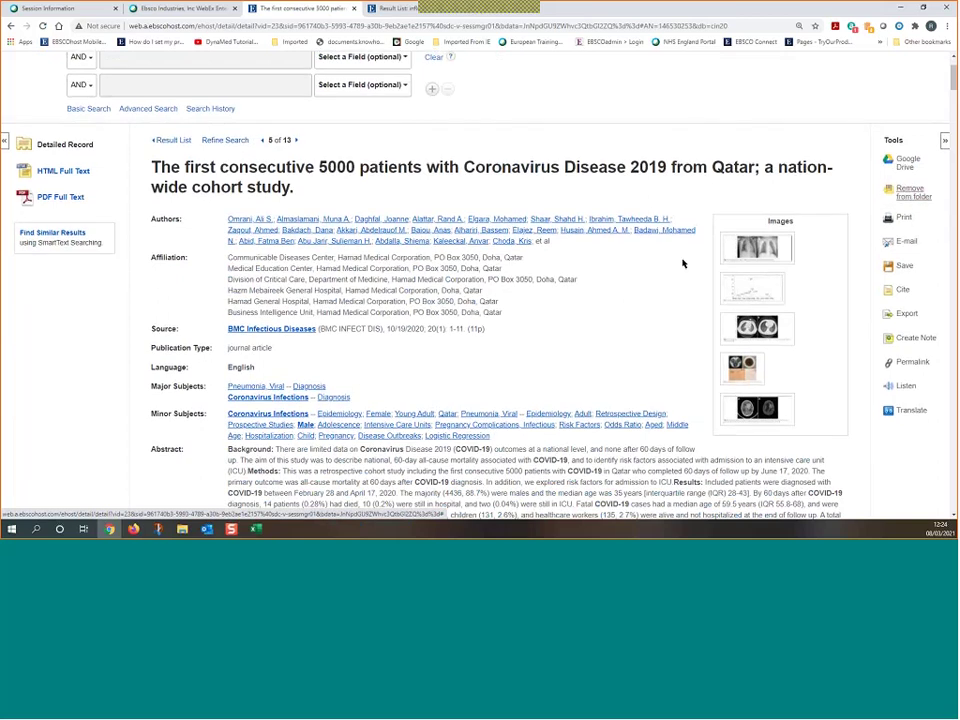
pyautogui.scroll(2, 683, 263)
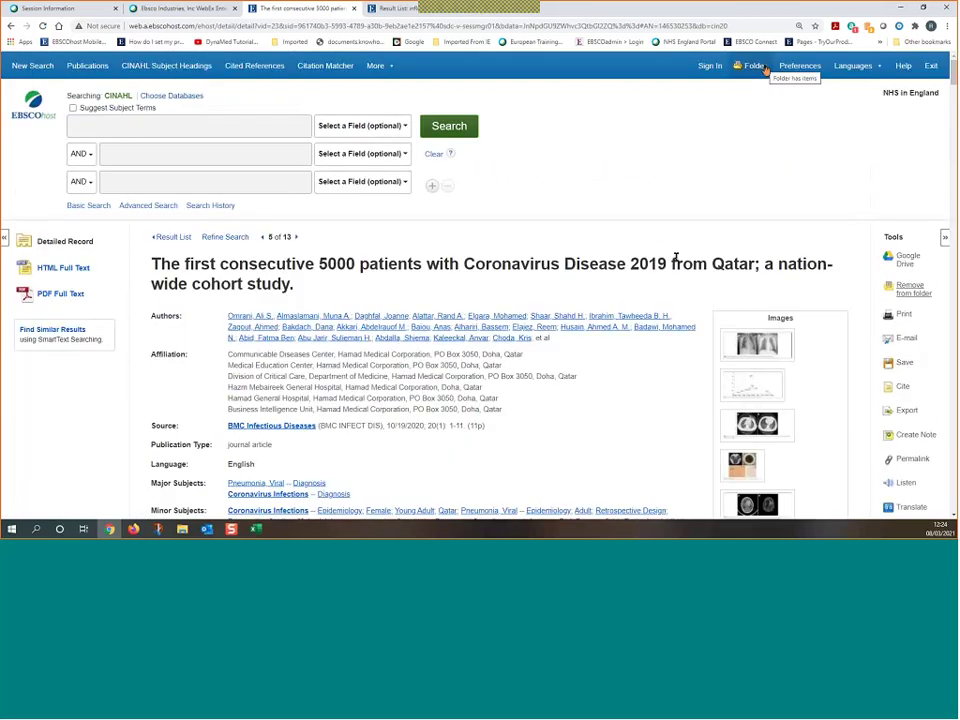
pyautogui.scroll(-2, 790, 300)
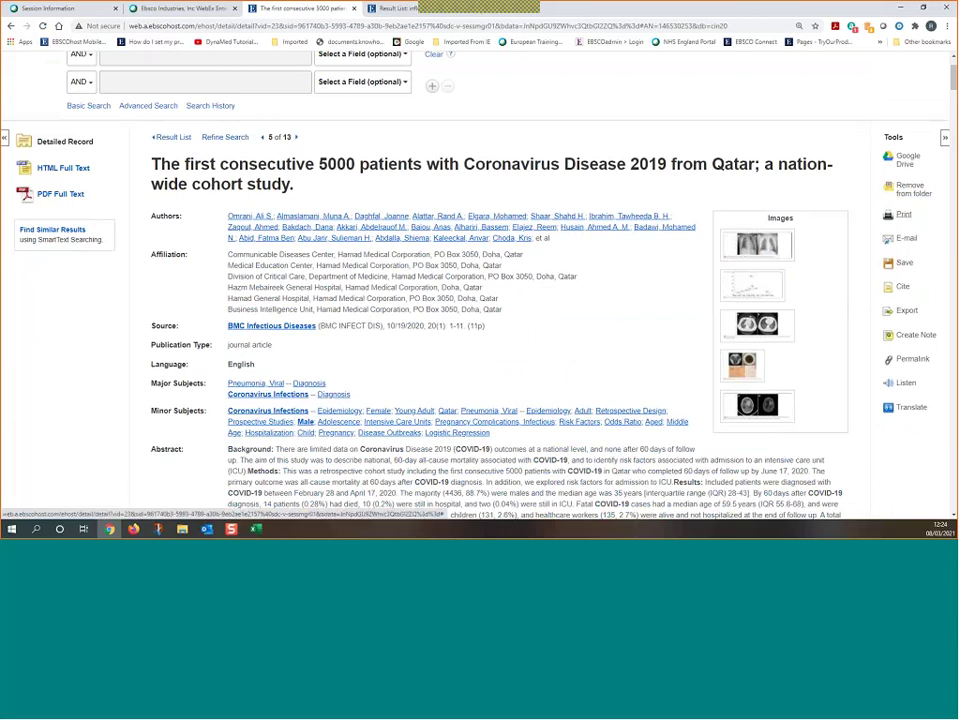
# Generate a printable version of the Qatar cohort study with HTML full text and the Harvard citation format.
pyautogui.click(904, 218)
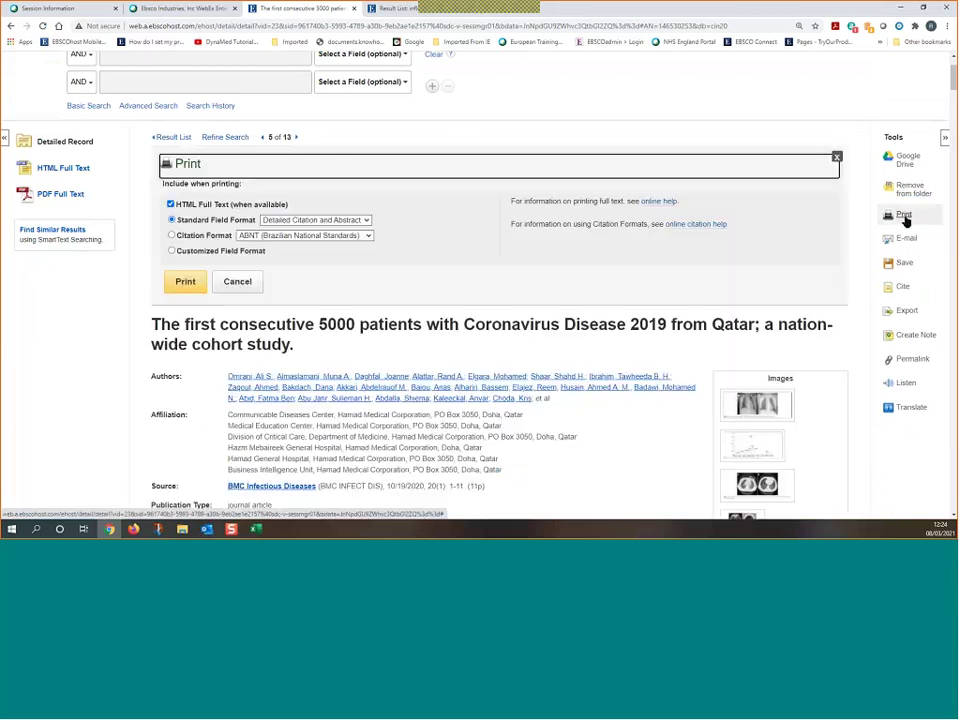
pyautogui.click(172, 235)
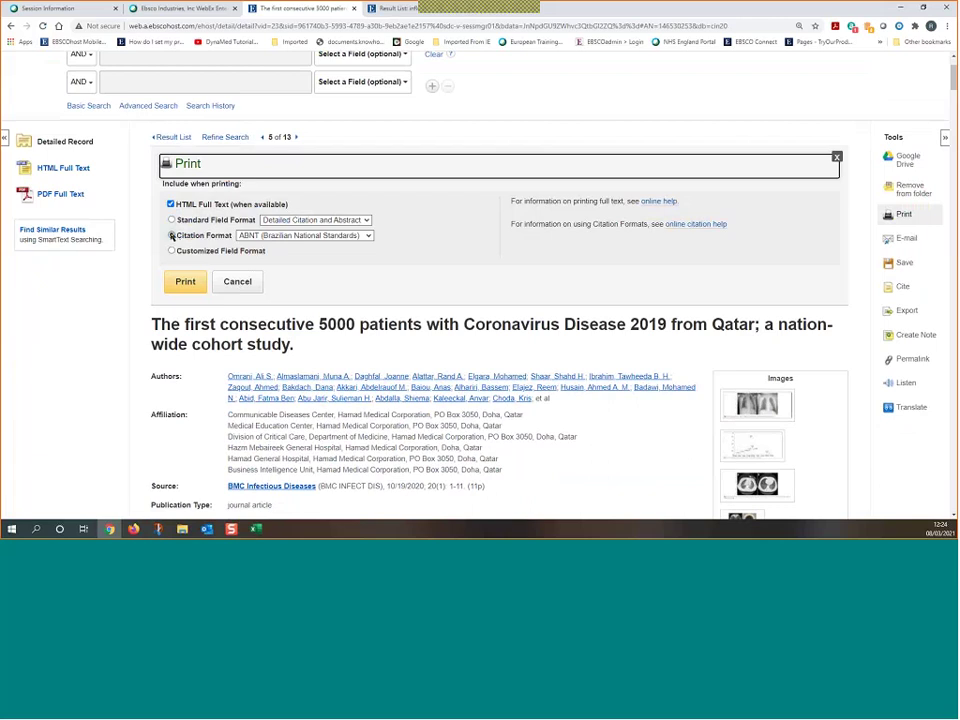
pyautogui.click(266, 236)
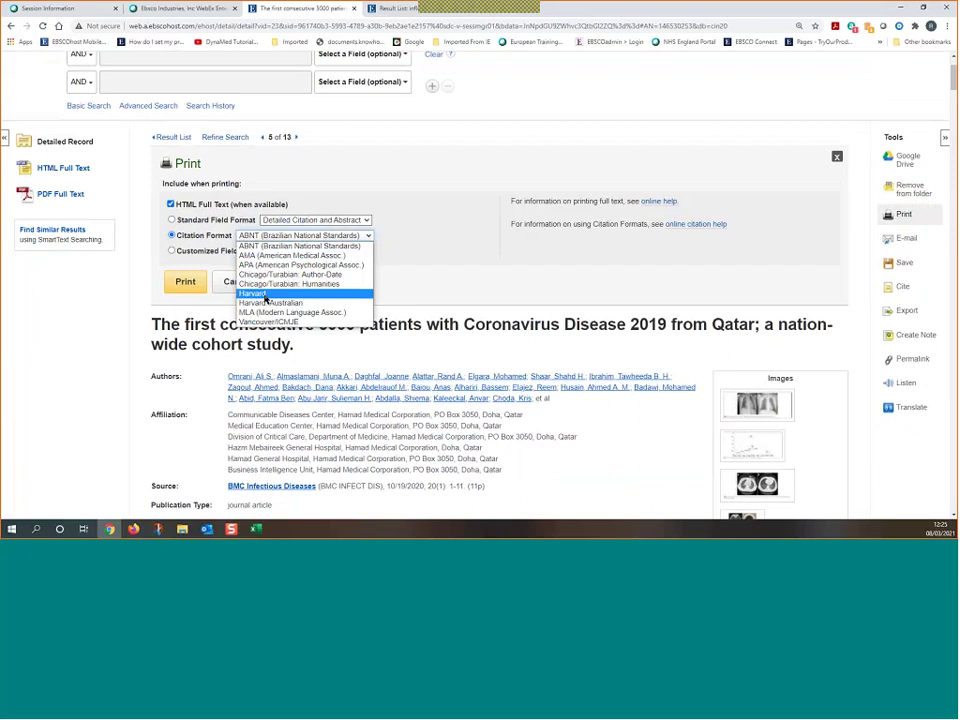
pyautogui.click(266, 296)
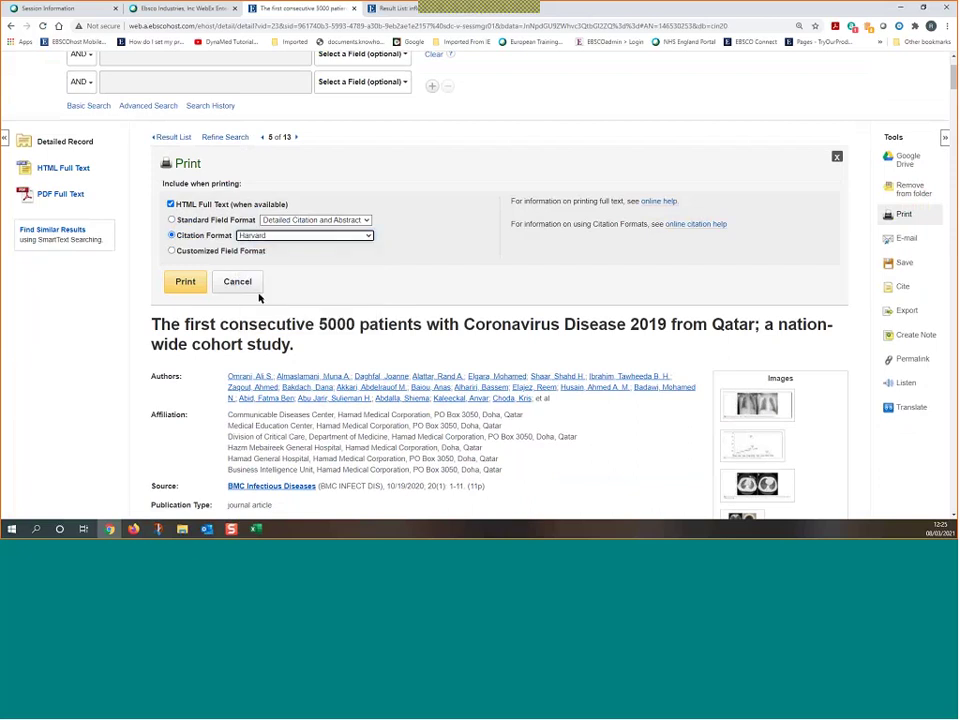
pyautogui.click(186, 282)
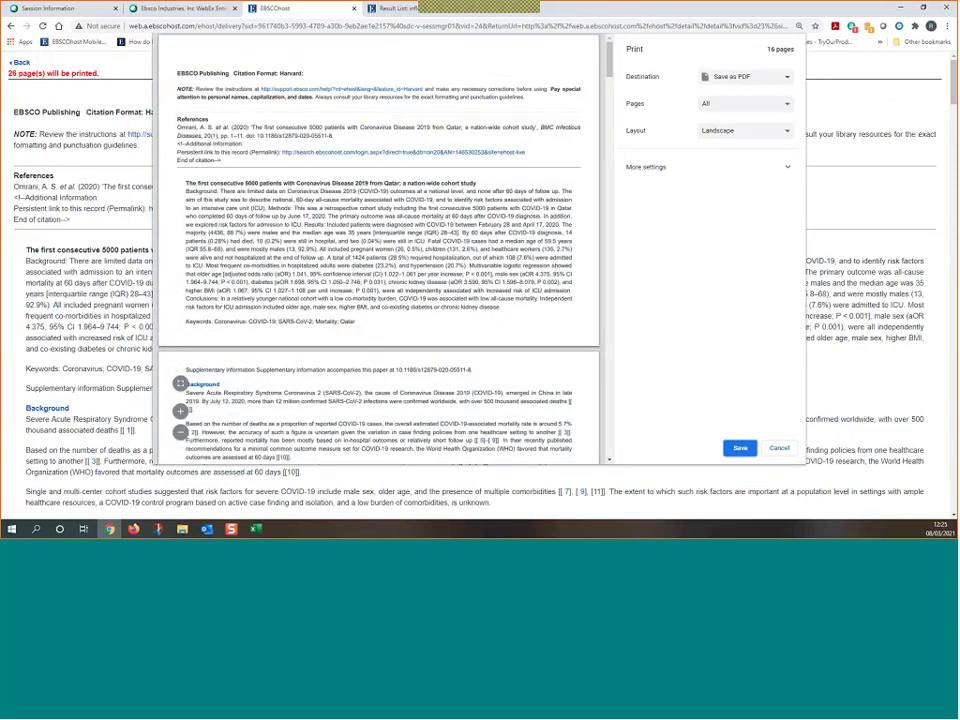
# Check the available print destinations, cancel the print job and return to the study's detailed record.
pyautogui.click(785, 80)
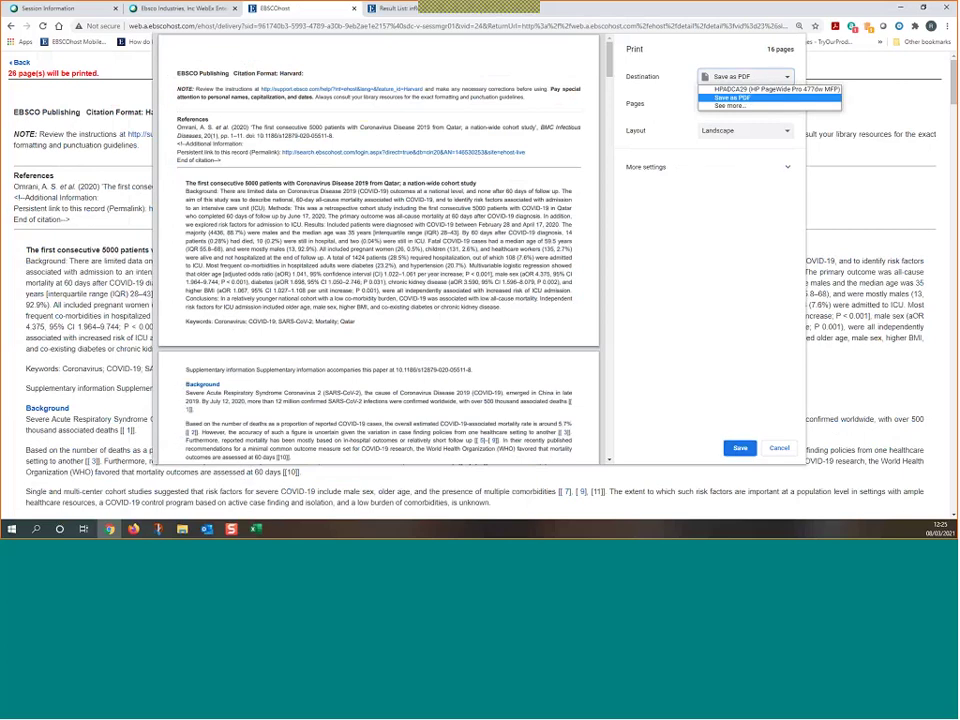
pyautogui.press('Escape')
pyautogui.press('Escape')
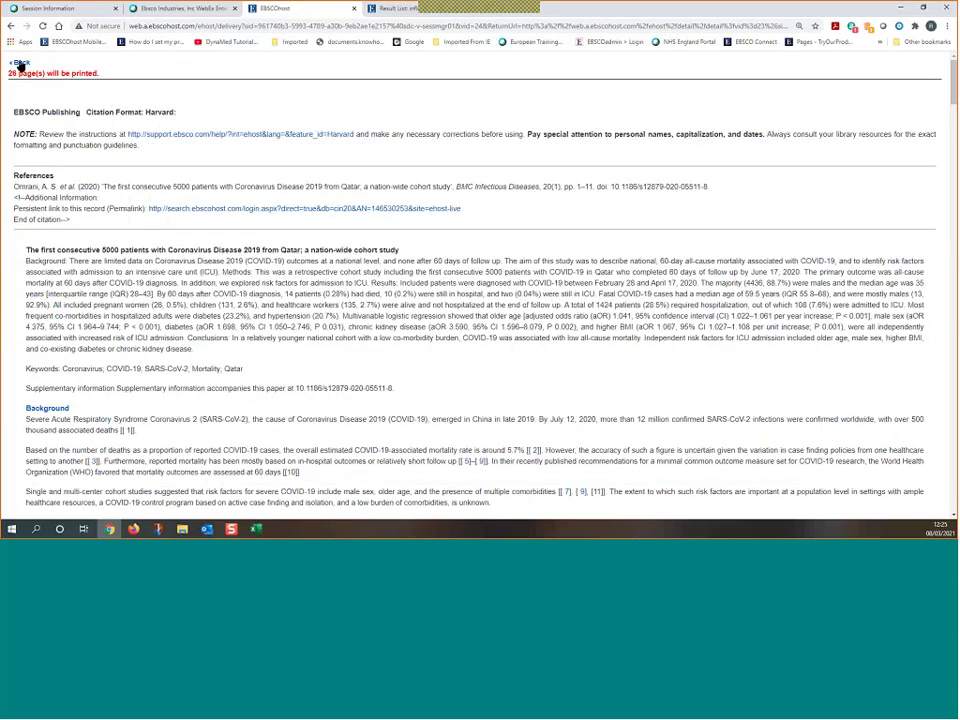
pyautogui.click(21, 63)
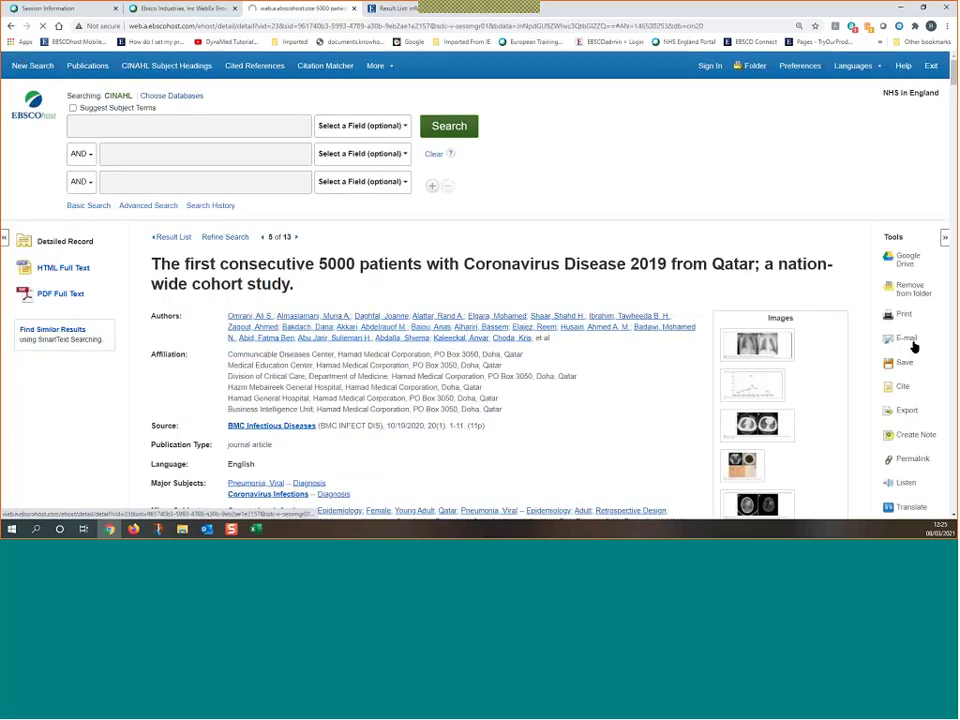
# Open the e-mail form for the Qatar cohort study and review its recipient, attachment and citation format options.
pyautogui.click(912, 341)
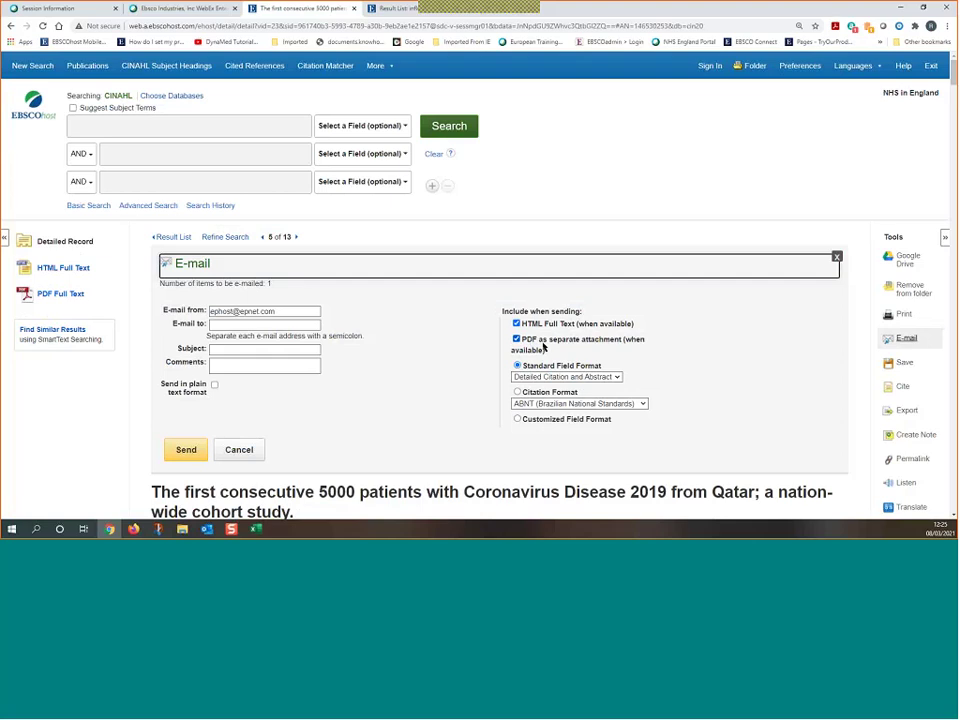
pyautogui.scroll(-1, 555, 342)
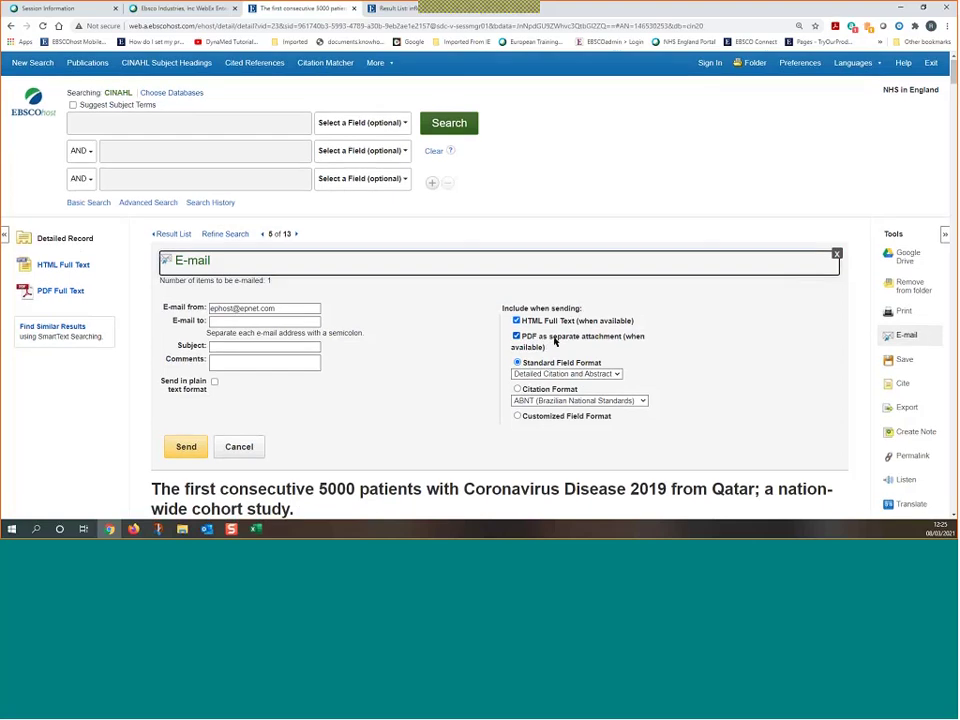
pyautogui.scroll(-1, 555, 342)
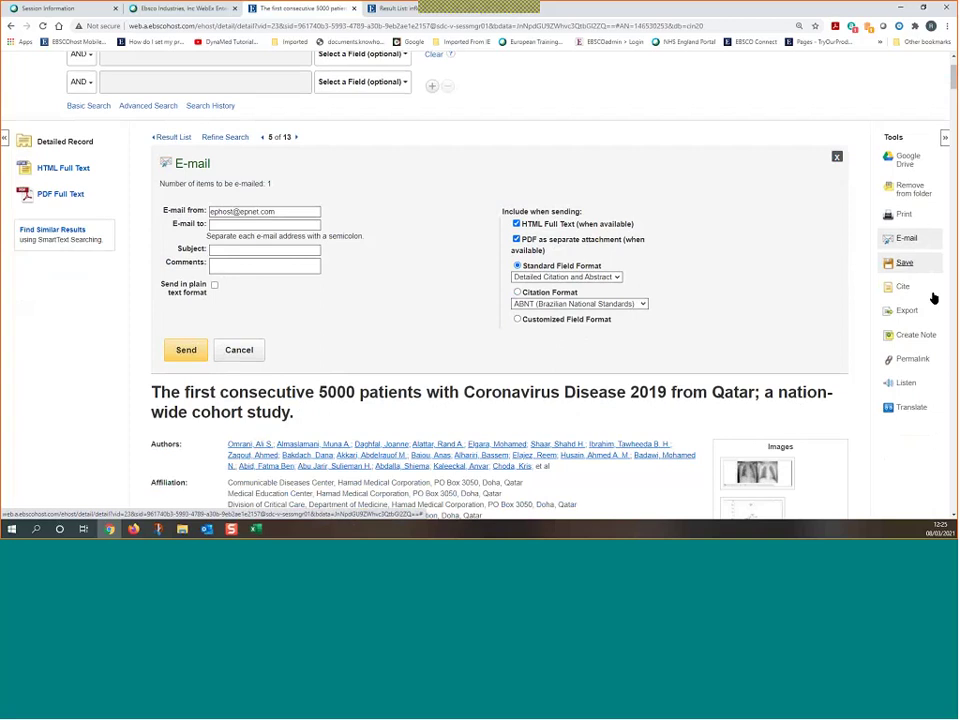
# Generate the saveable version of the Qatar study with HTML full text and article links, check the browser's save option and return to the record.
pyautogui.click(903, 265)
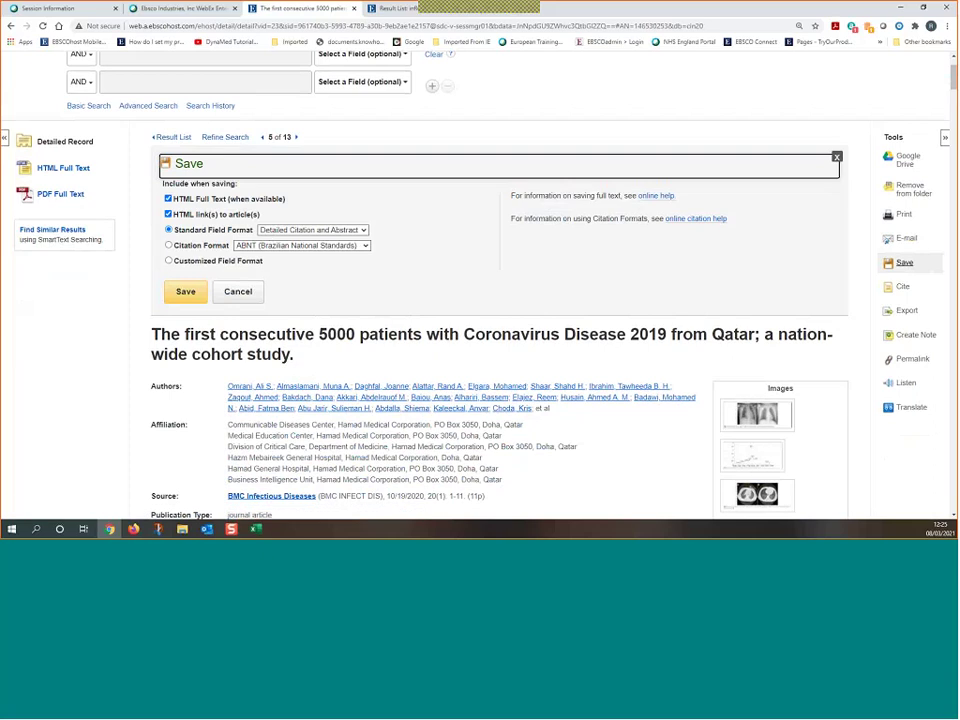
pyautogui.click(185, 294)
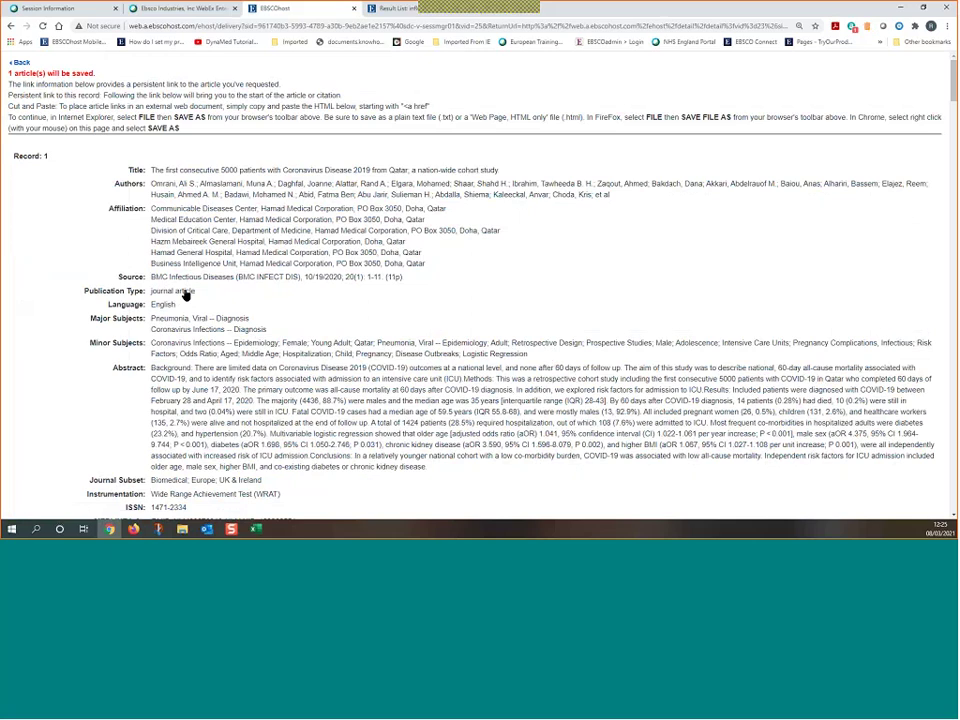
pyautogui.rightClick(299, 266)
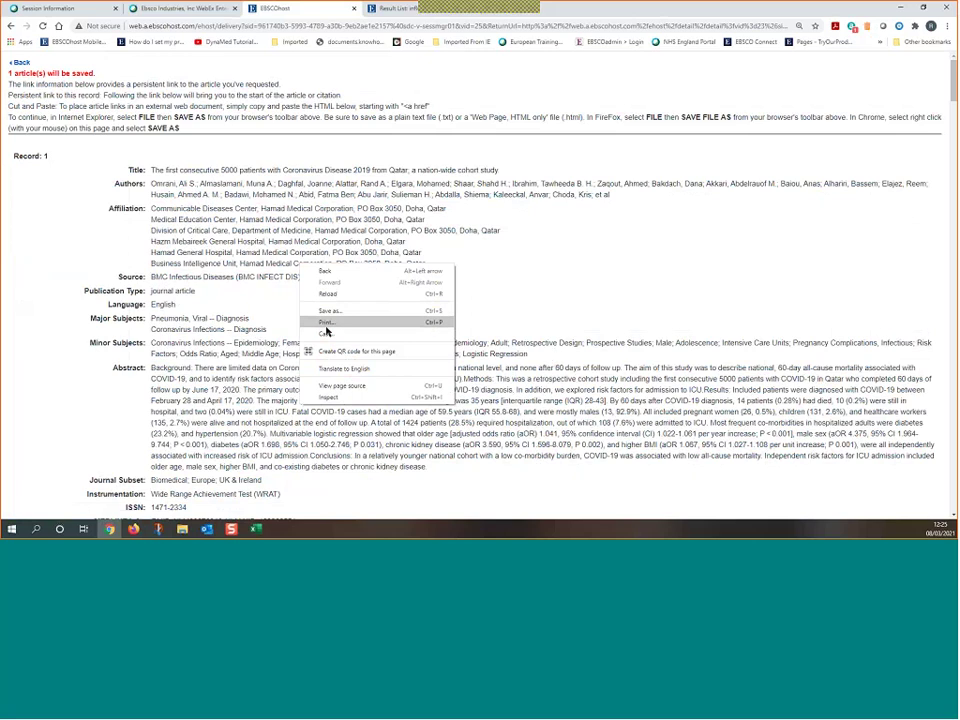
pyautogui.click(14, 48)
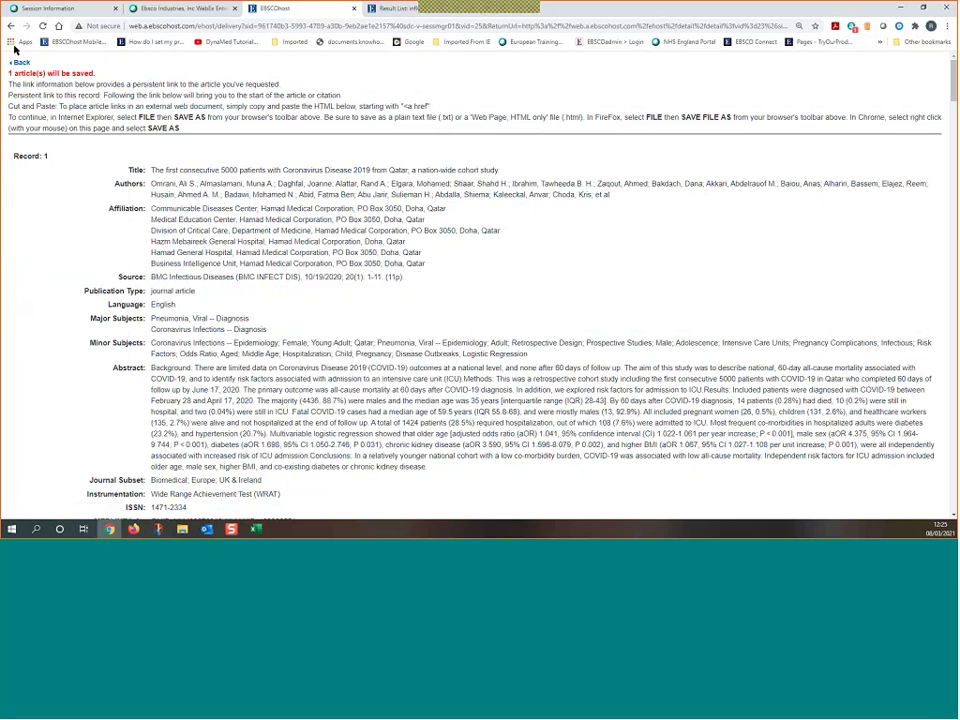
pyautogui.click(10, 26)
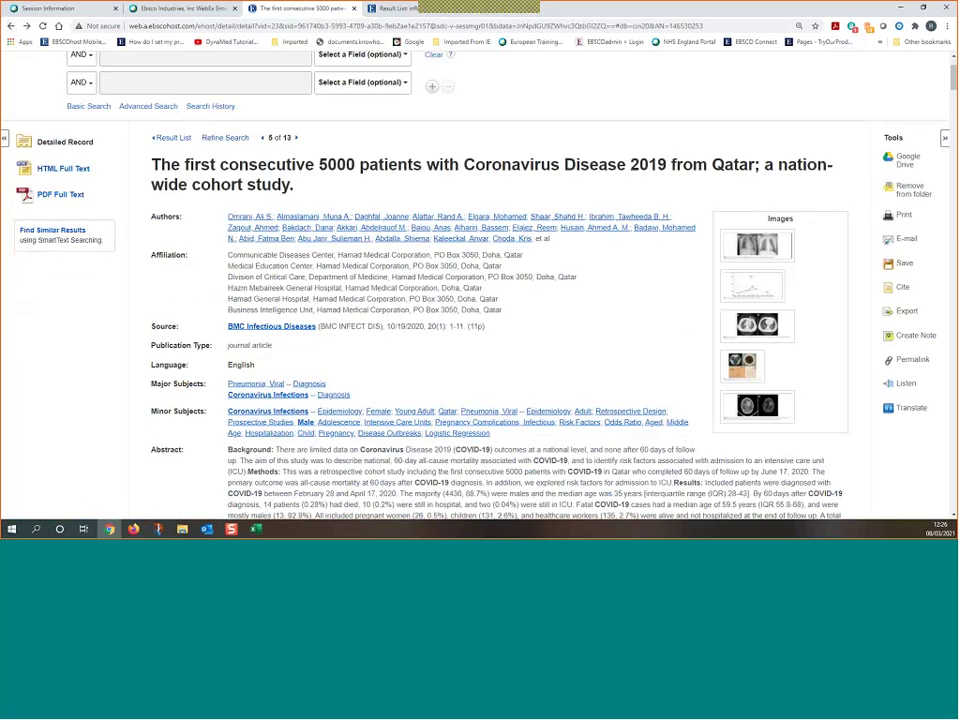
# Review the Qatar study's citation in the available styles, including the Harvard style instructions, and close the citation formats.
pyautogui.click(908, 287)
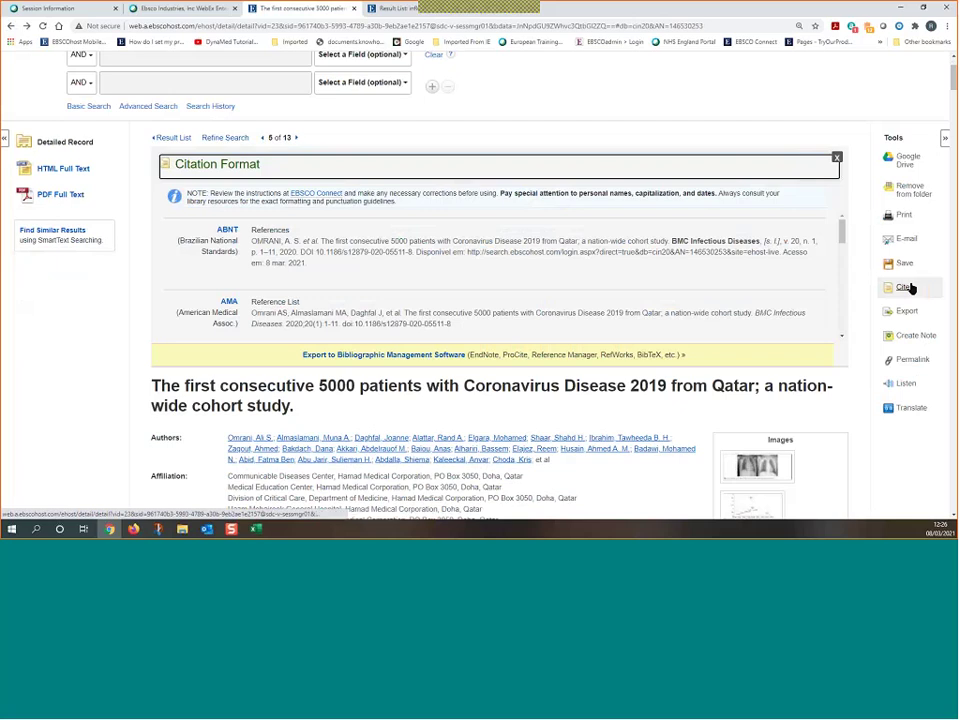
pyautogui.moveTo(838, 228); pyautogui.dragTo(852, 294)
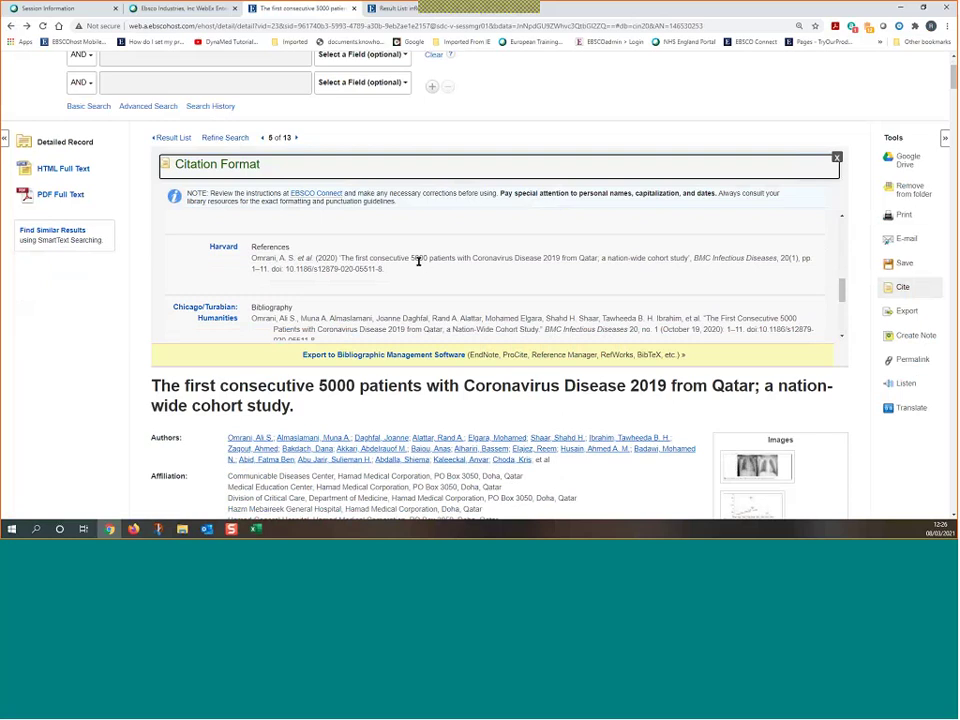
pyautogui.click(228, 252)
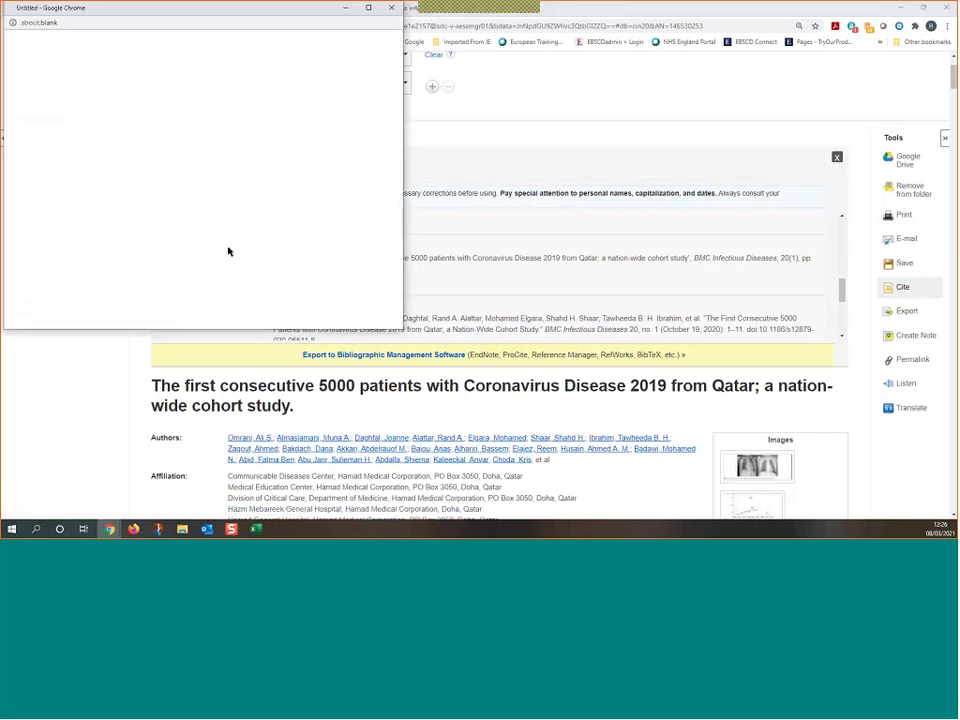
pyautogui.scroll(-10, 74, 188)
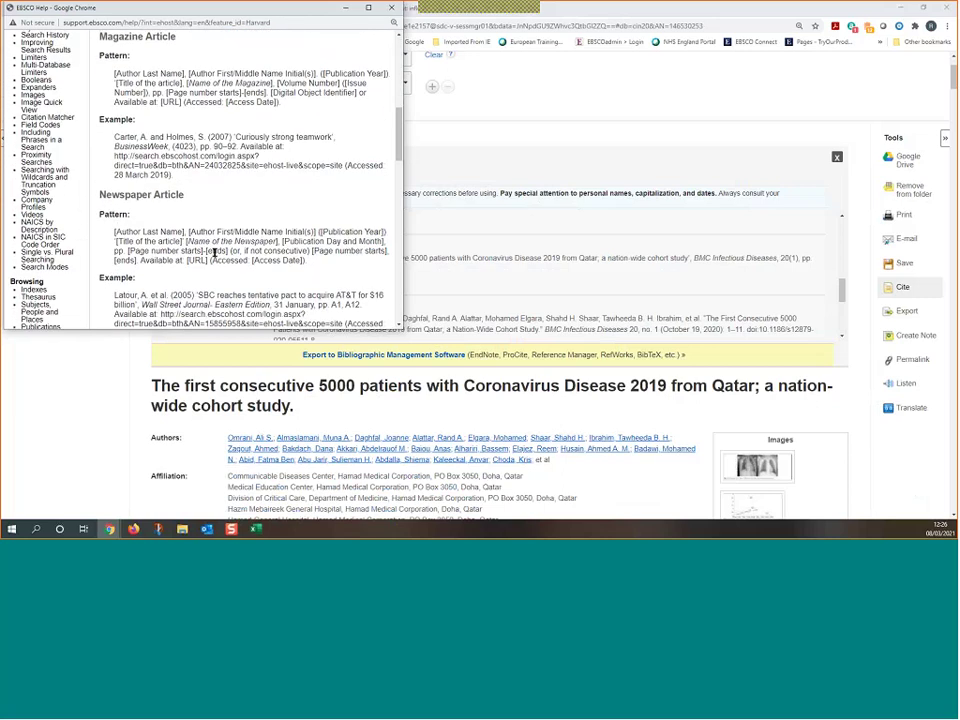
pyautogui.scroll(10, 216, 255)
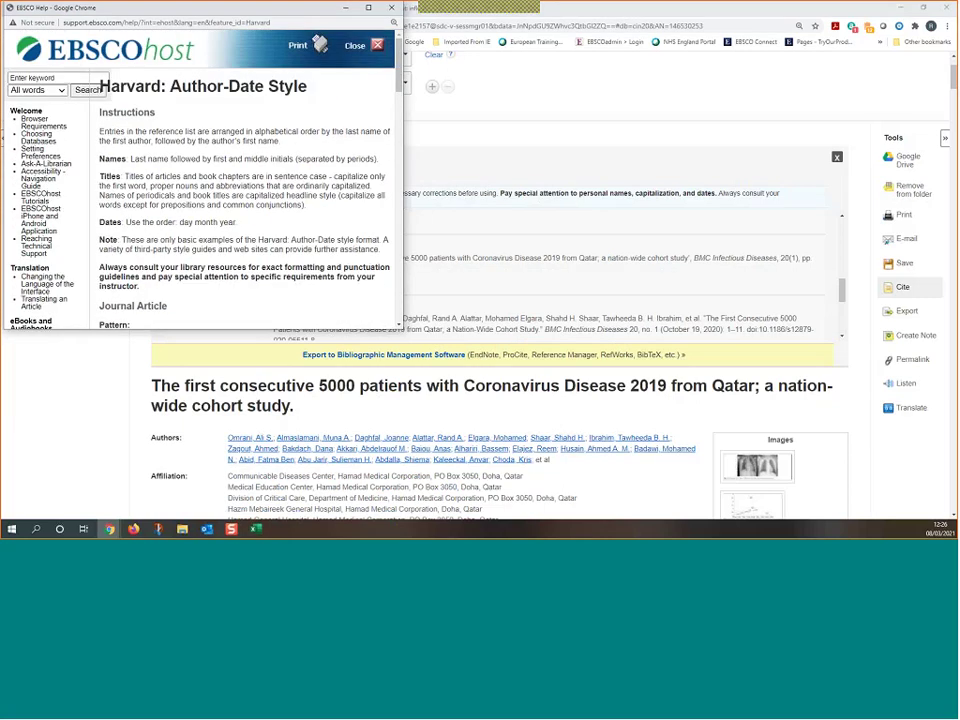
pyautogui.click(352, 45)
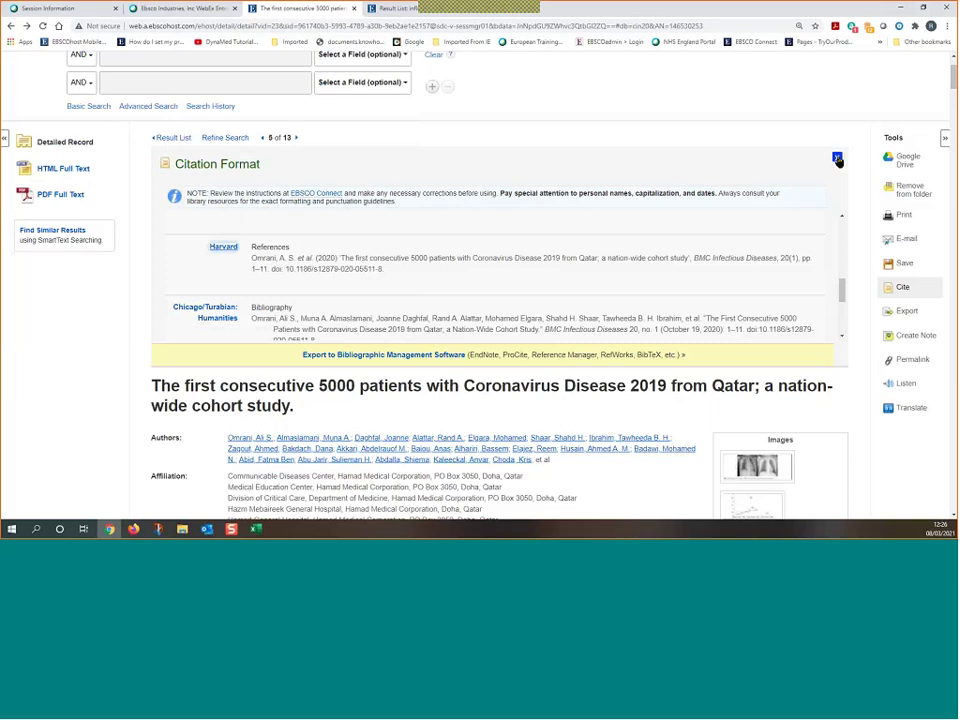
pyautogui.click(837, 157)
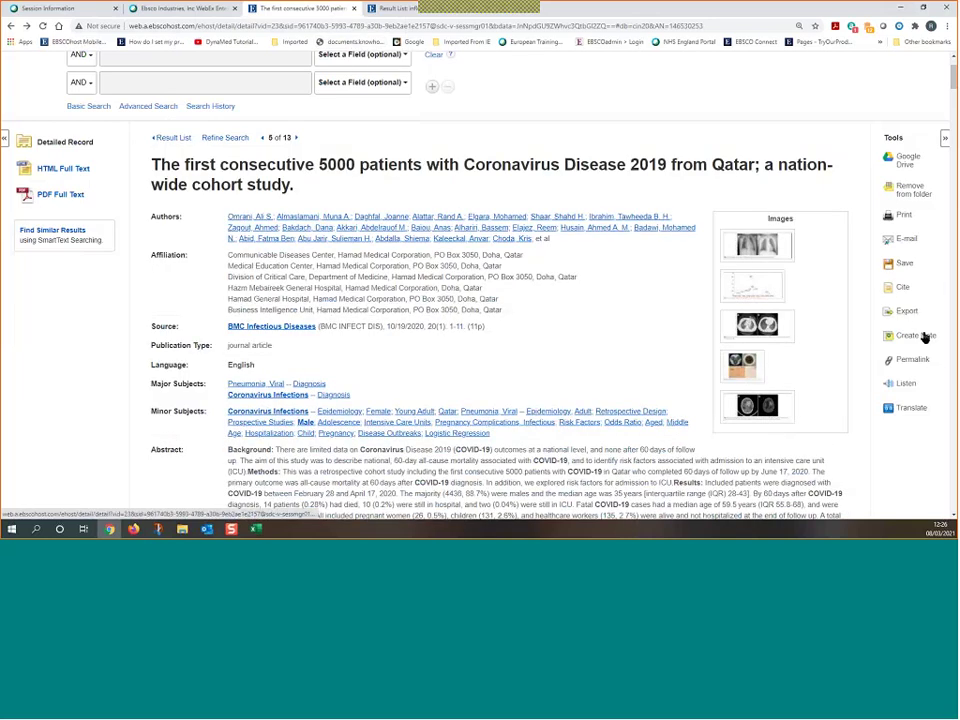
# Open a blank new note for the Qatar cohort study and cancel it without entering text.
pyautogui.click(912, 336)
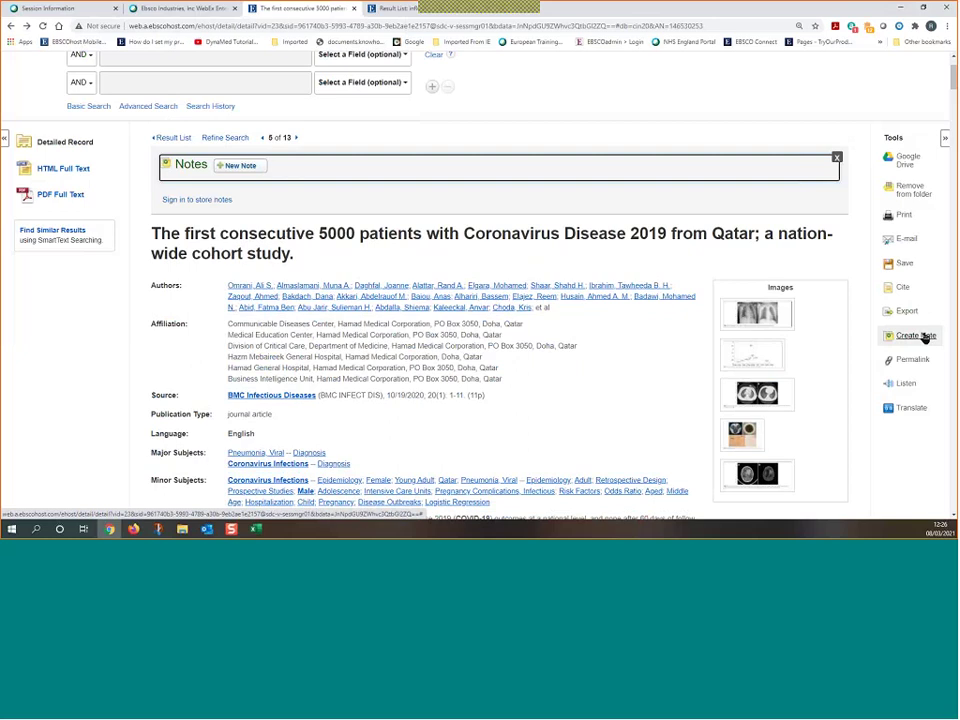
pyautogui.click(240, 165)
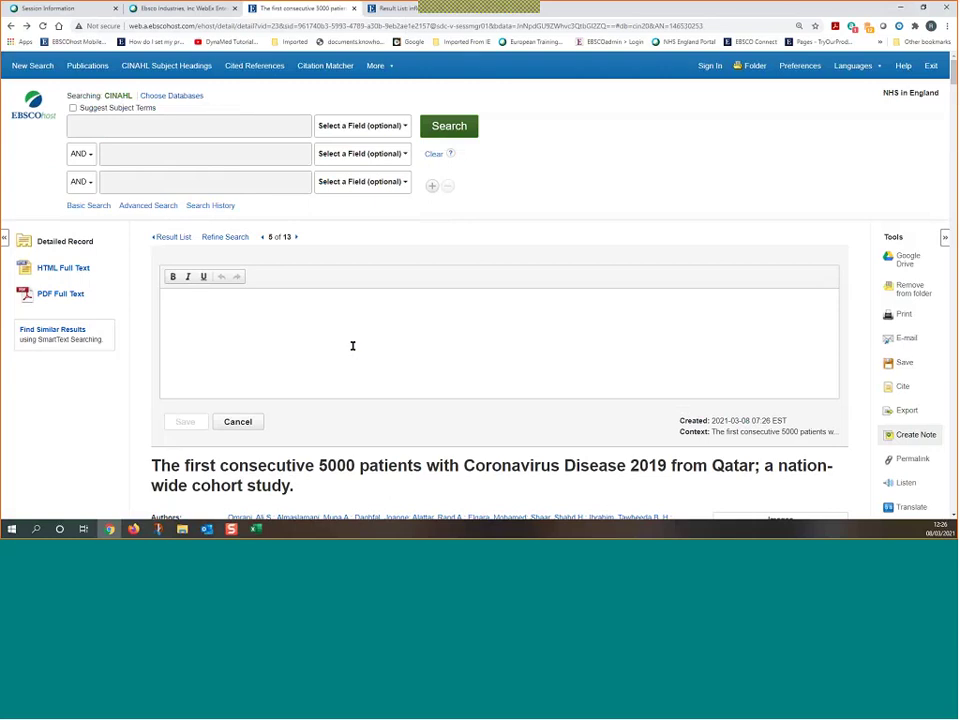
pyautogui.click(240, 421)
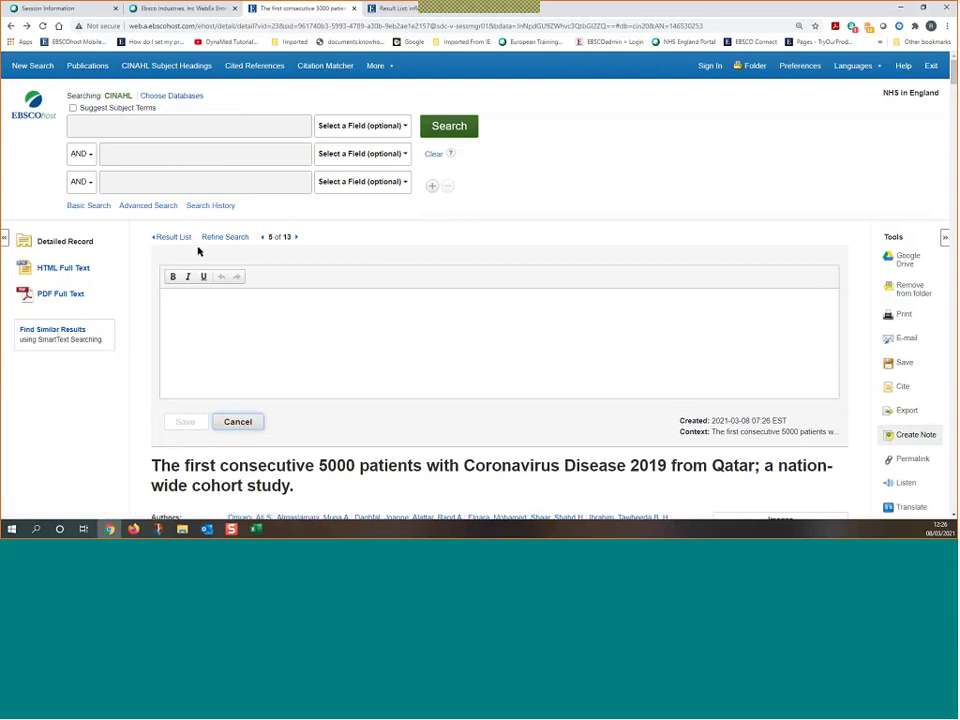
pyautogui.click(240, 421)
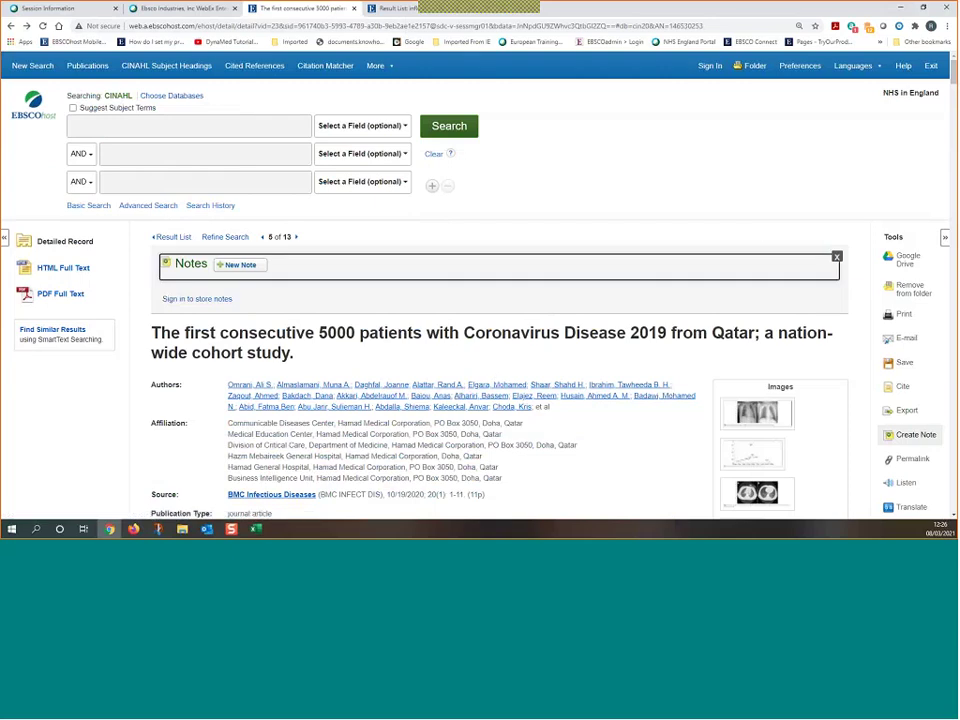
# Display the Qatar cohort study's permalink, select its full URL for copying and close the permalink display.
pyautogui.click(217, 27)
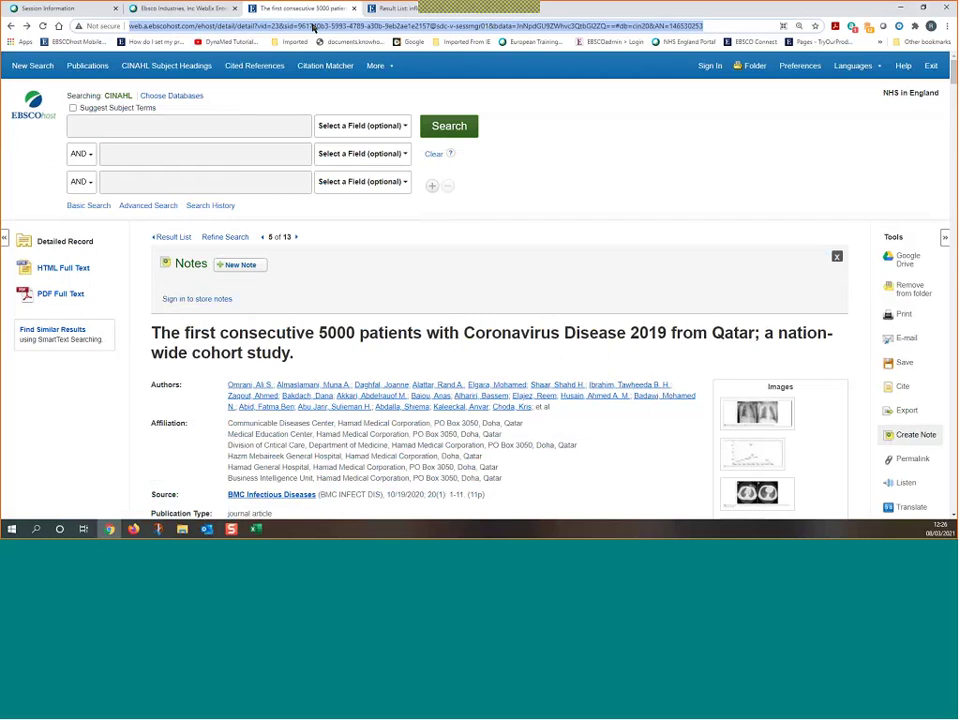
pyautogui.scroll(-3, 615, 353)
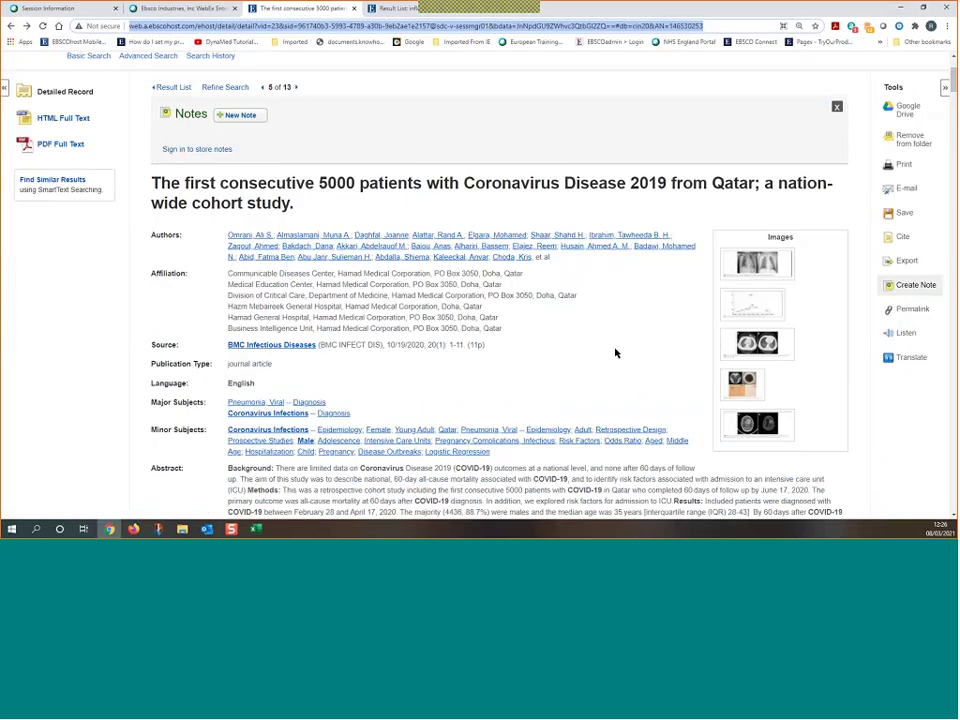
pyautogui.click(914, 310)
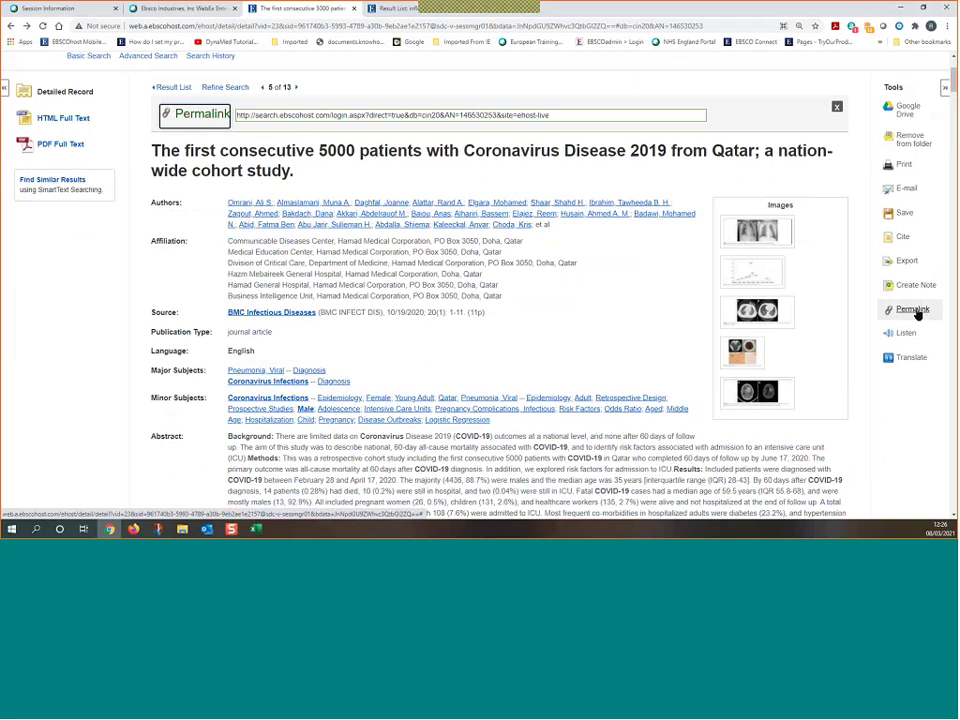
pyautogui.click(335, 116)
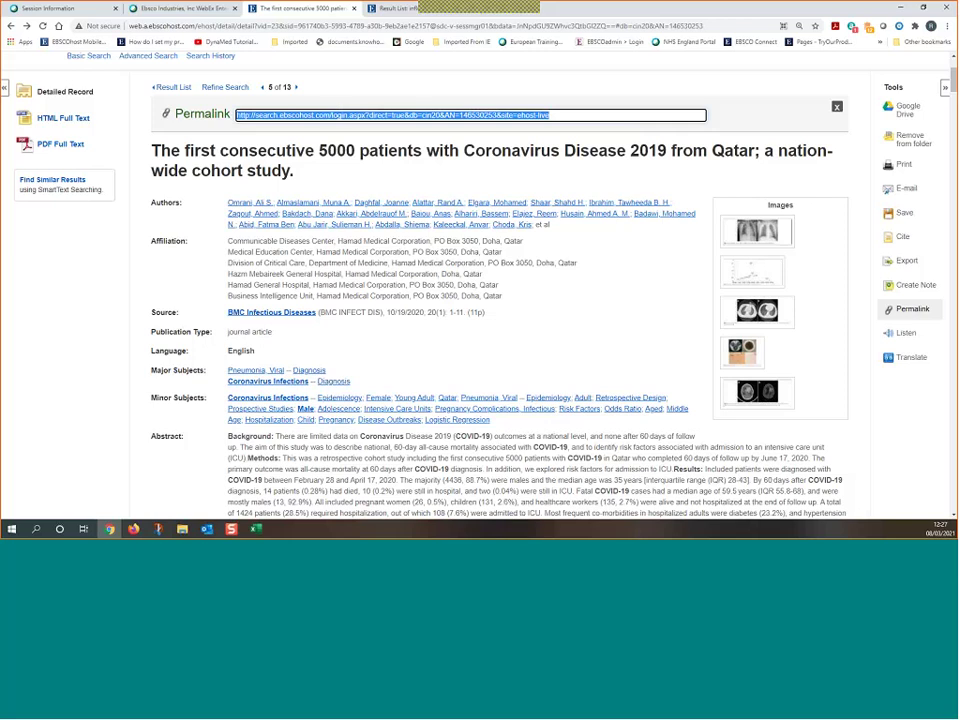
pyautogui.click(838, 108)
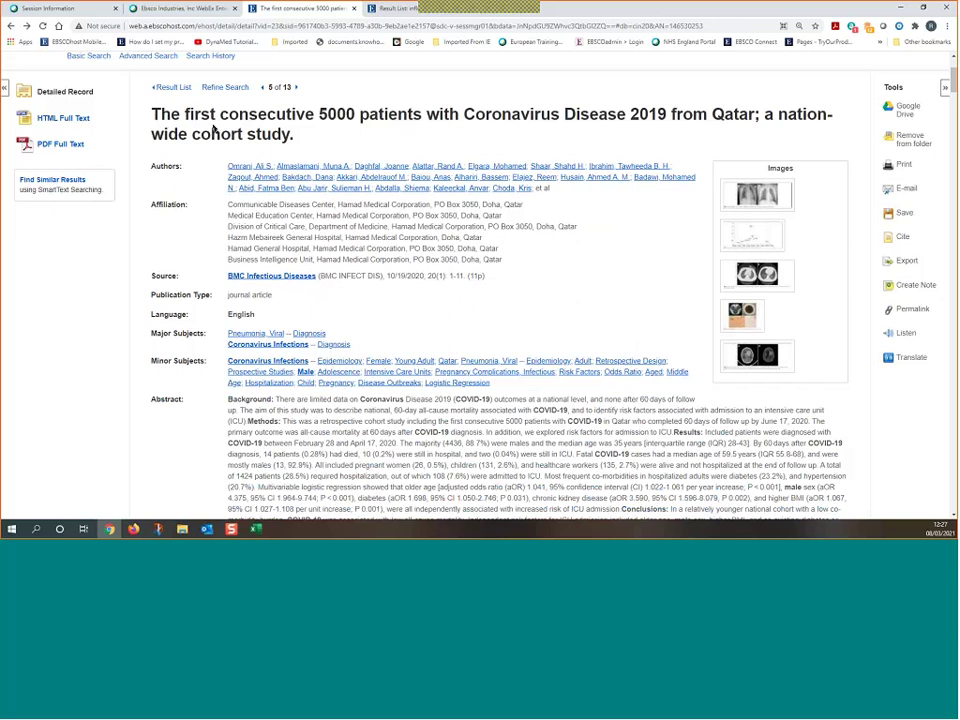
# Return to the result list and remove the BMC Infectious Diseases publication limiter from the current COVID-19 search.
pyautogui.click(168, 90)
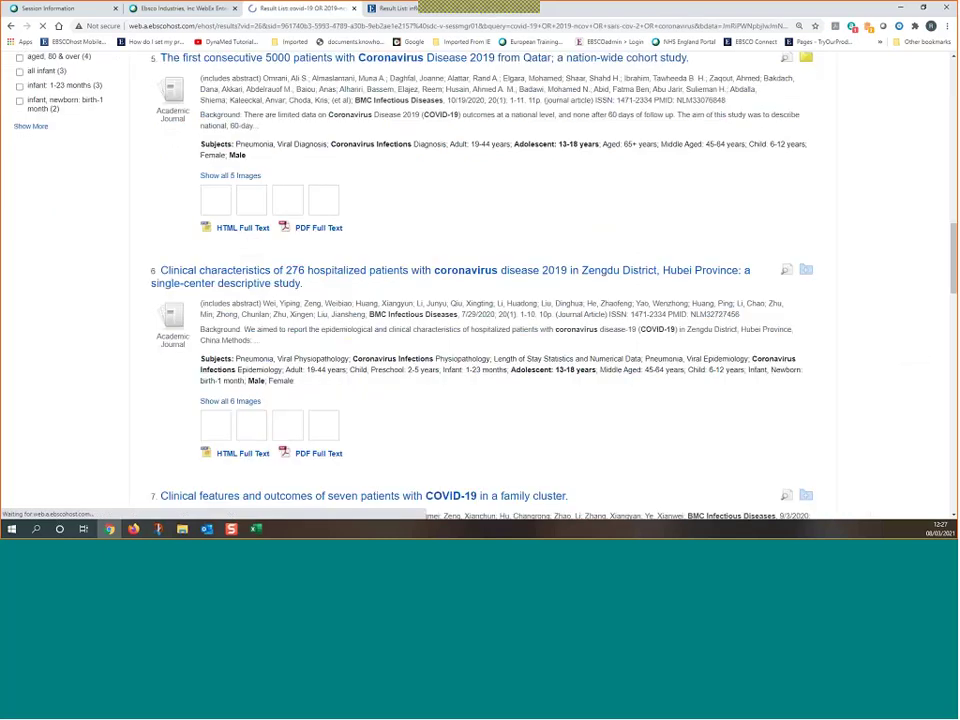
pyautogui.scroll(-5, 514, 415)
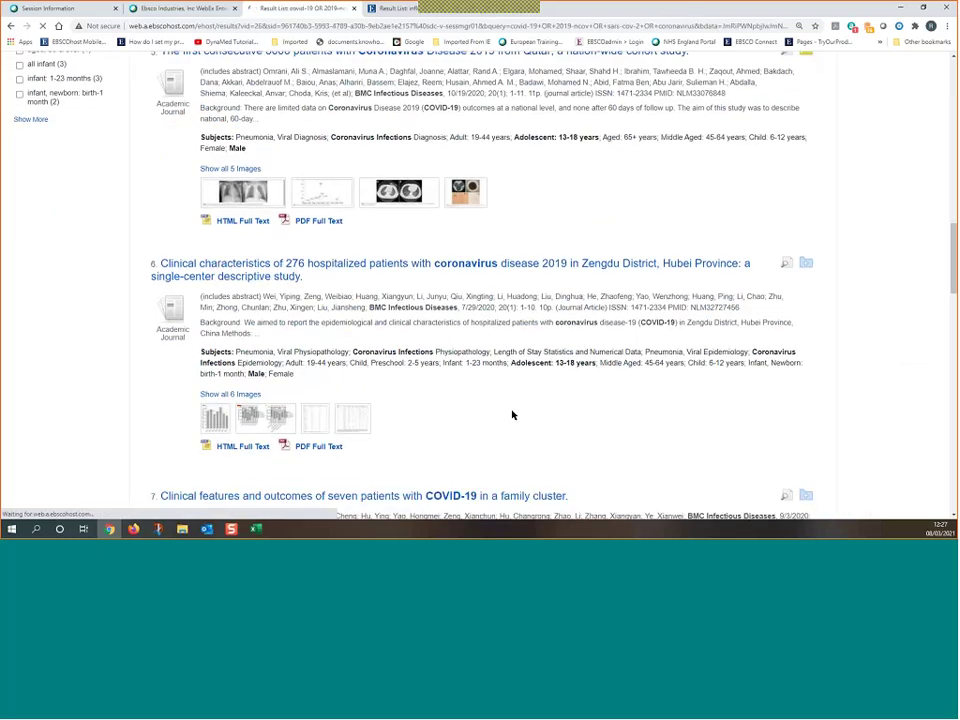
pyautogui.scroll(-5, 514, 420)
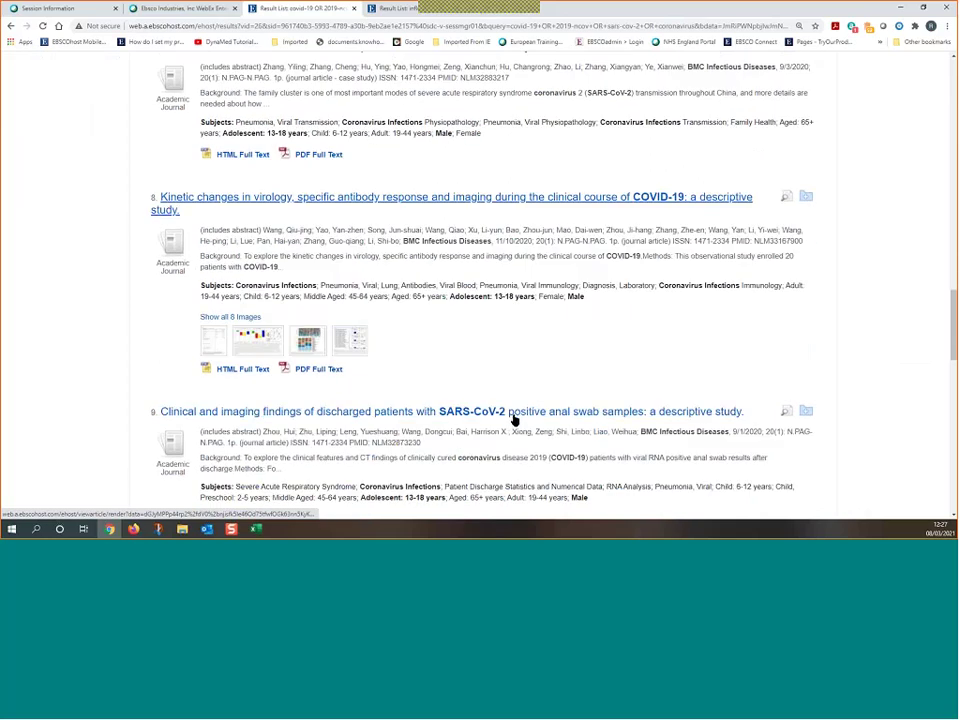
pyautogui.scroll(10, 120, 313)
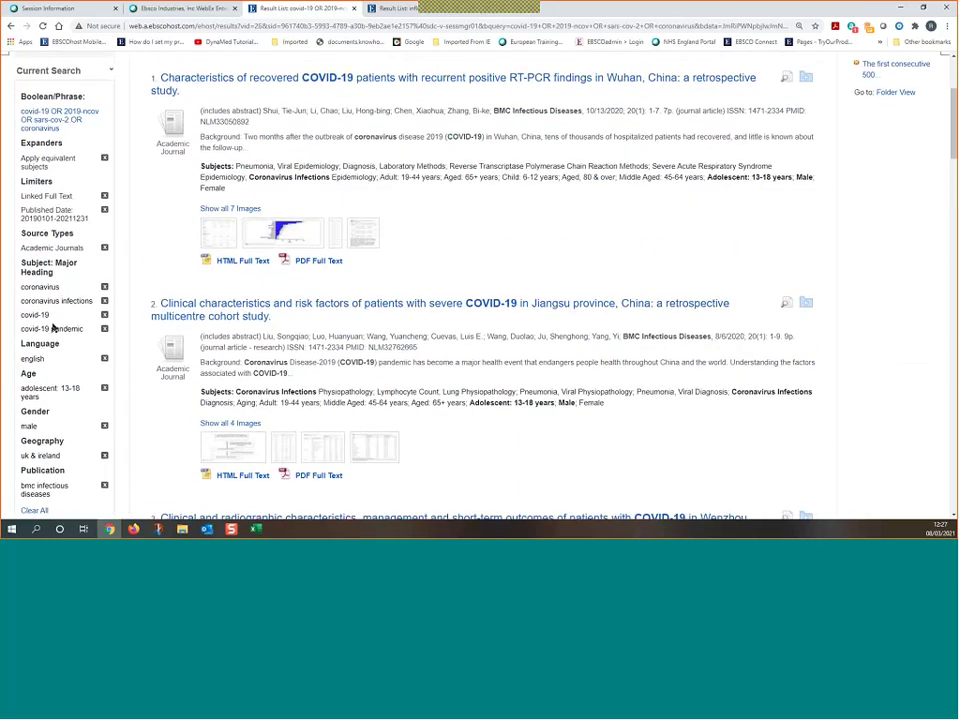
pyautogui.scroll(-3, 55, 260)
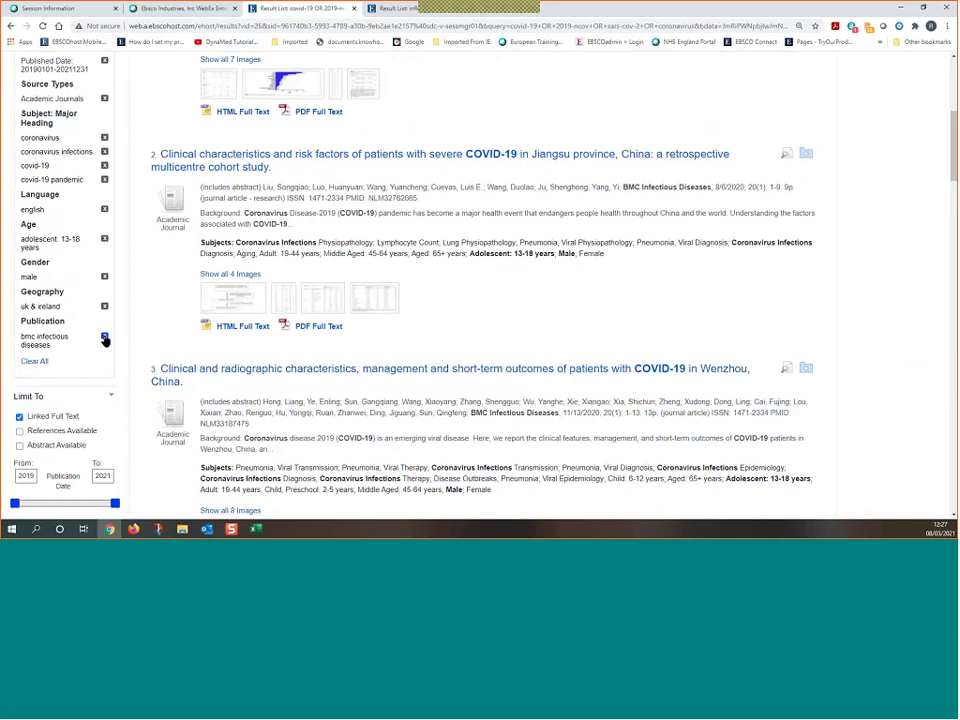
pyautogui.click(105, 338)
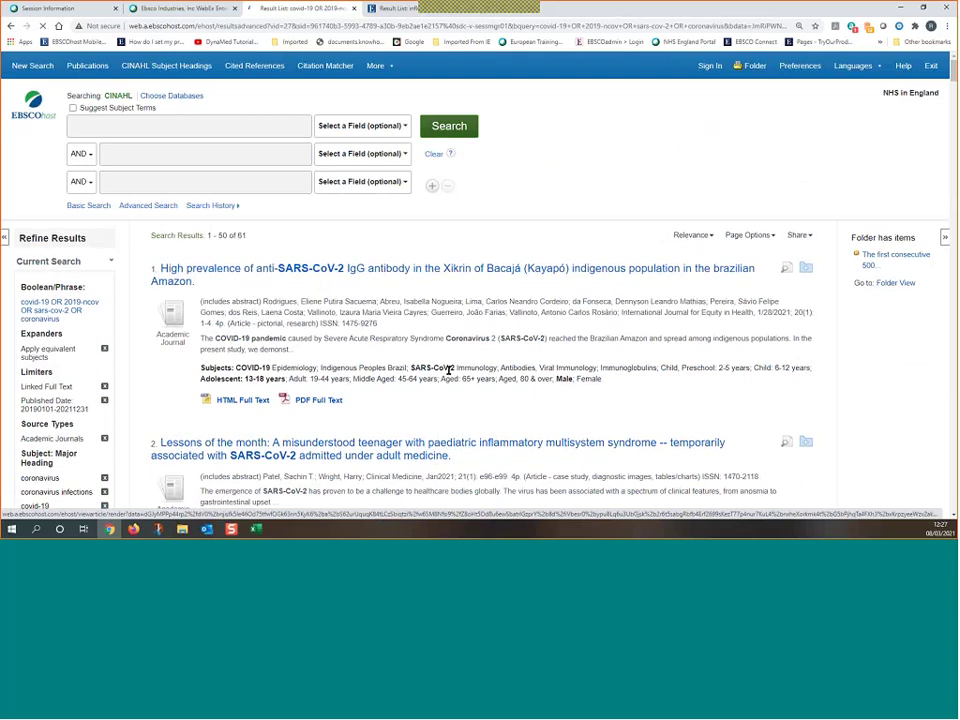
# Open the HTML full text of the first result, the Xikrin of Bacajá antibody article, and look through its opening sections.
pyautogui.scroll(-3, 449, 374)
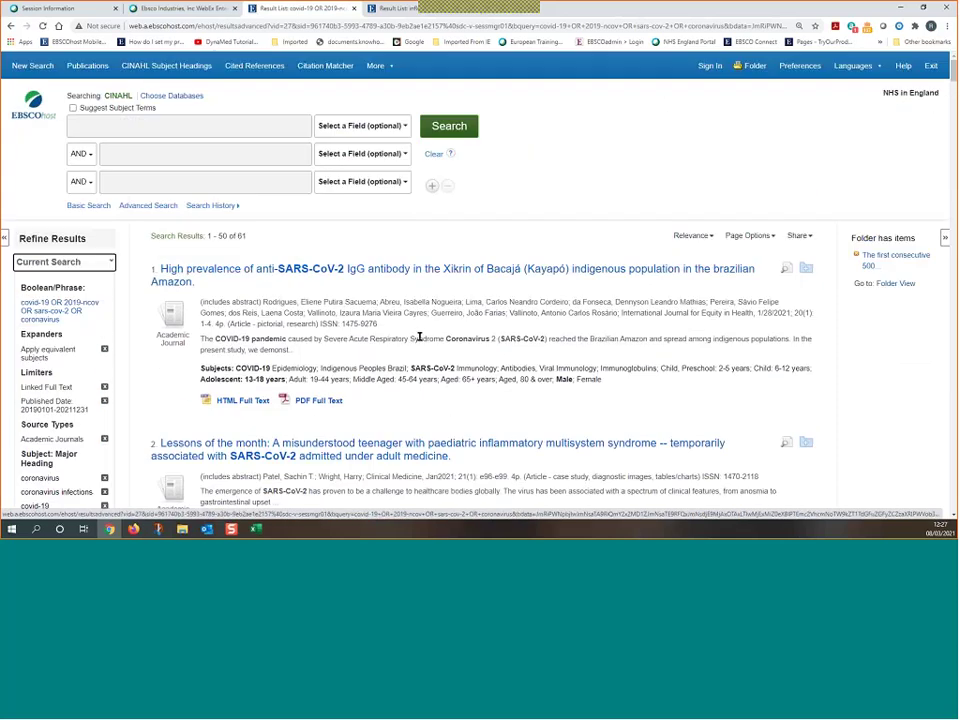
pyautogui.scroll(-3, 419, 337)
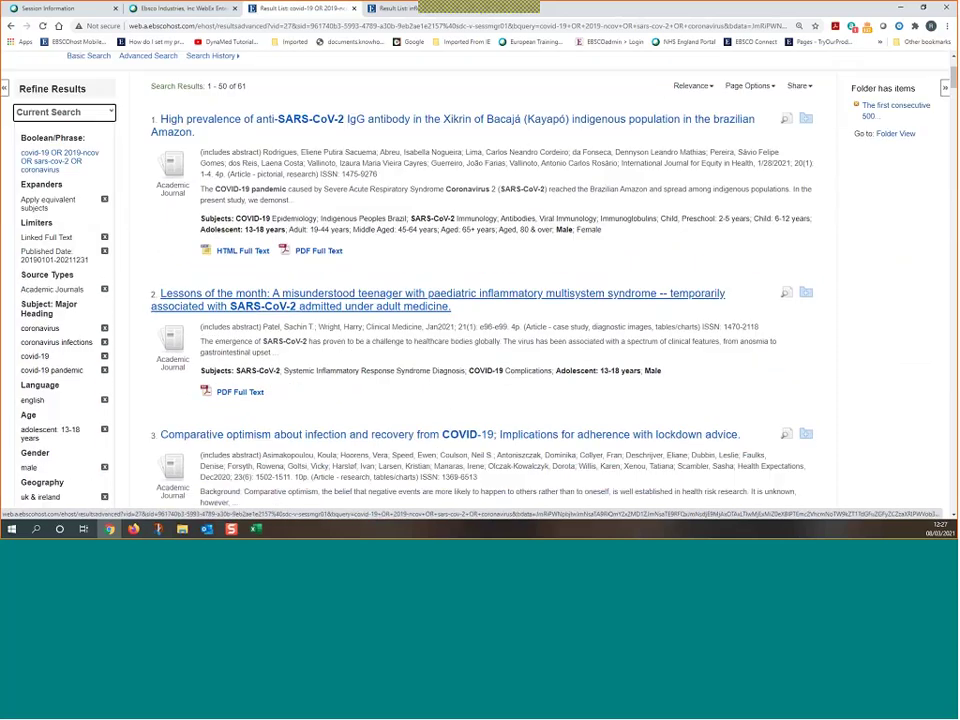
pyautogui.click(253, 252)
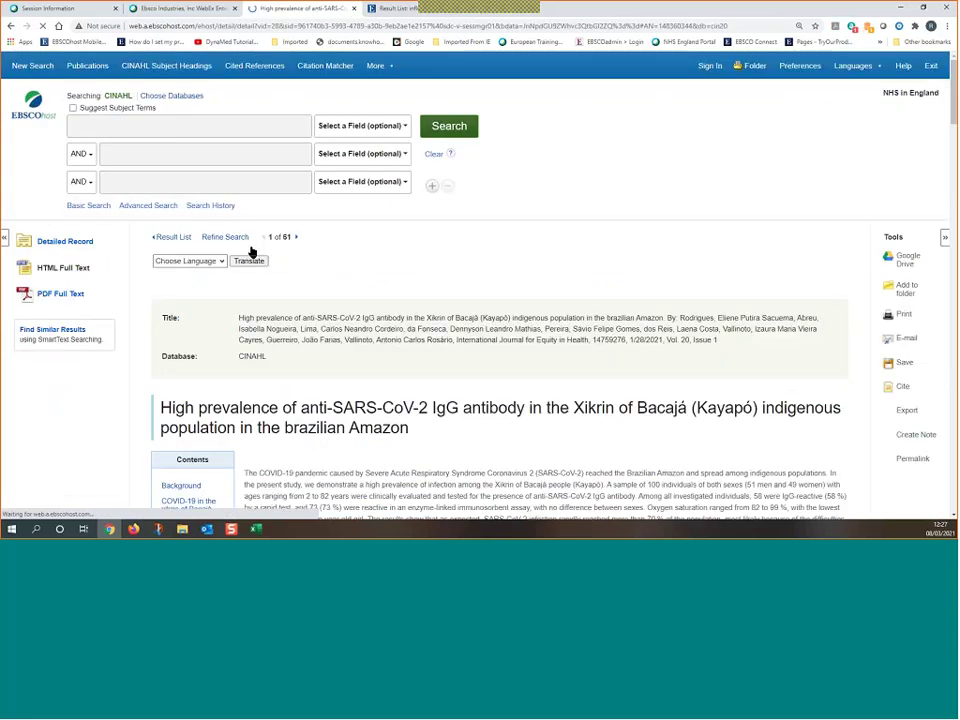
pyautogui.scroll(-3, 464, 414)
pyautogui.scroll(-1, 464, 414)
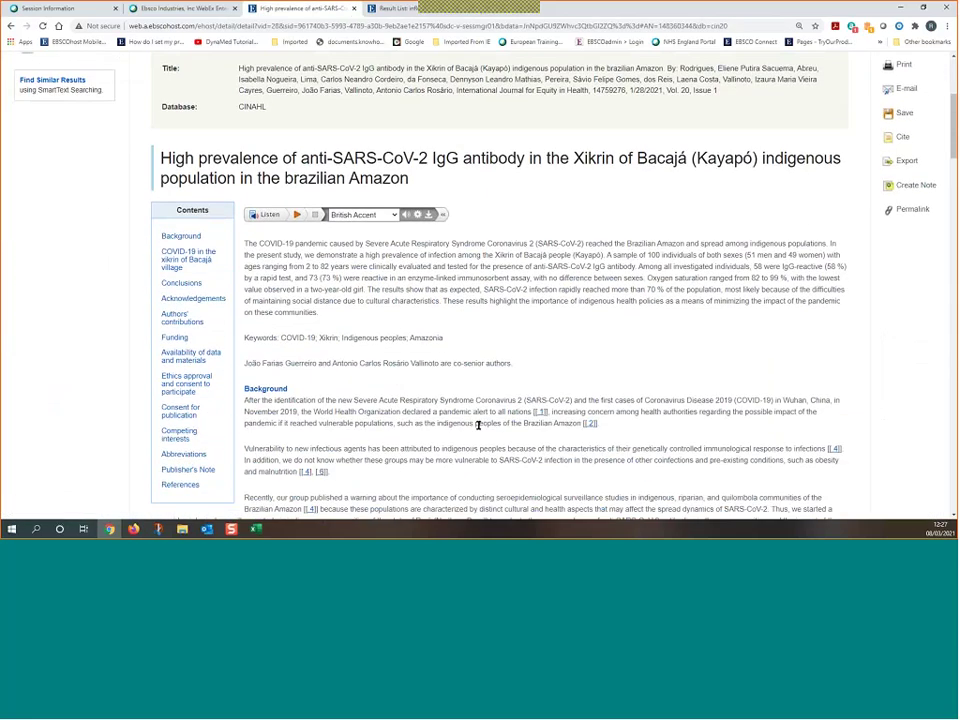
pyautogui.scroll(-1, 477, 424)
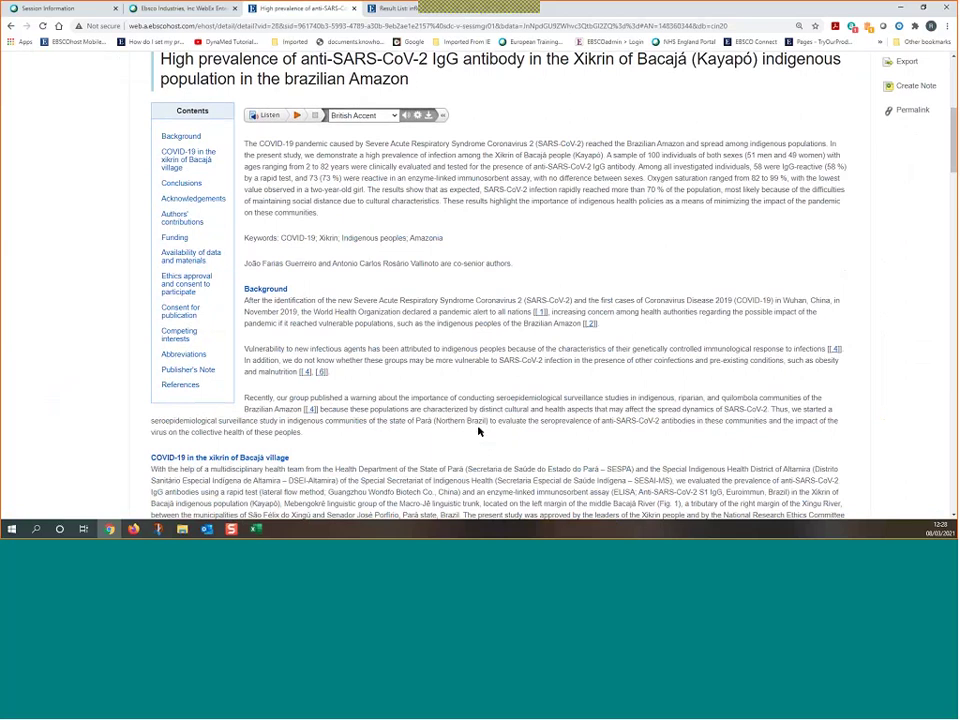
# Review the languages available for translating the Xikrin article's full text without choosing one.
pyautogui.scroll(3, 480, 430)
pyautogui.click(190, 161)
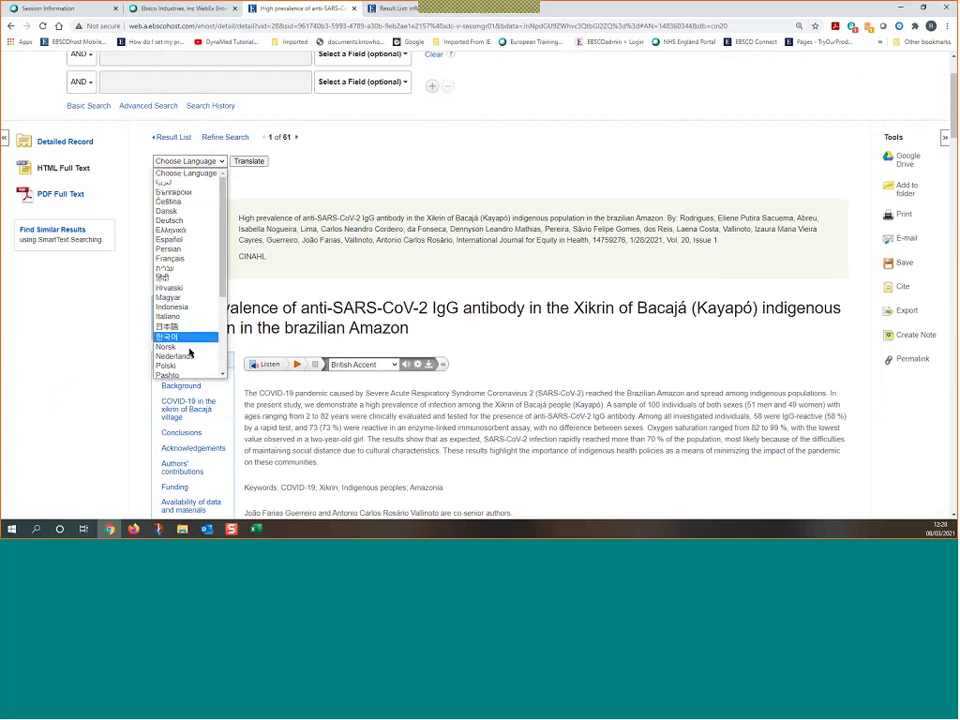
pyautogui.click(262, 236)
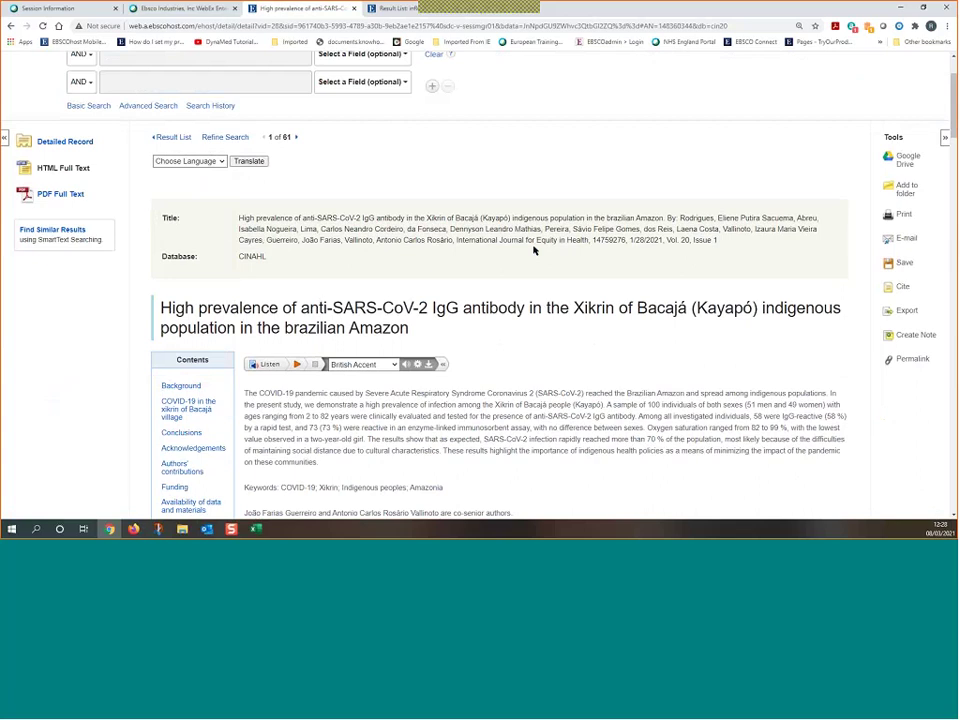
# Check the accent choices for listening to the article, review the ReadSpeaker highlighting and reading settings, and close them unchanged.
pyautogui.scroll(-2, 534, 250)
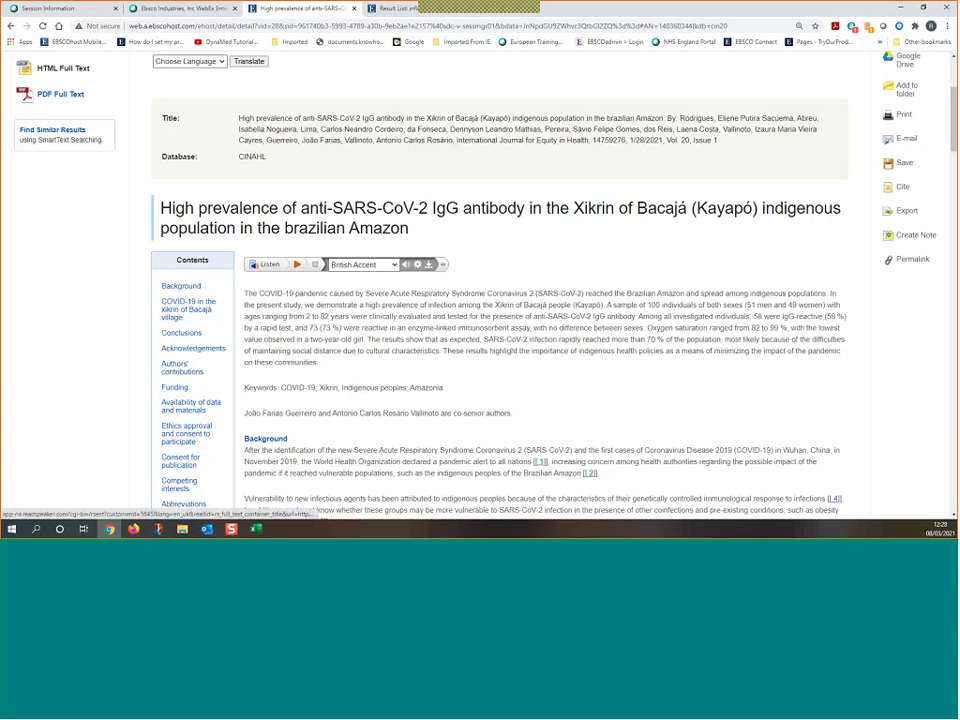
pyautogui.click(365, 266)
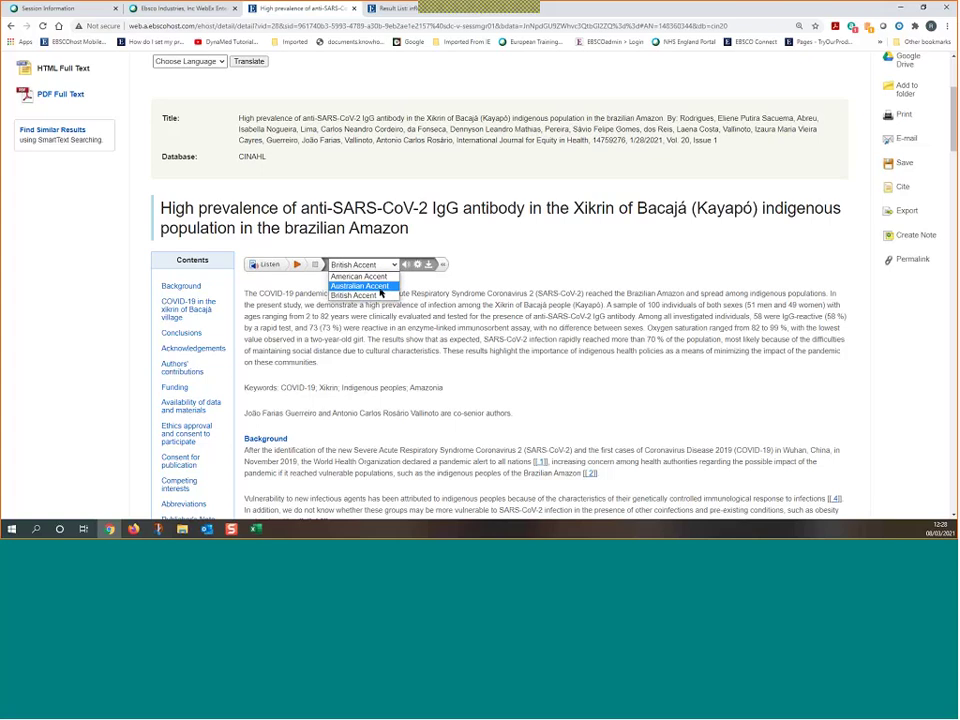
pyautogui.click(419, 268)
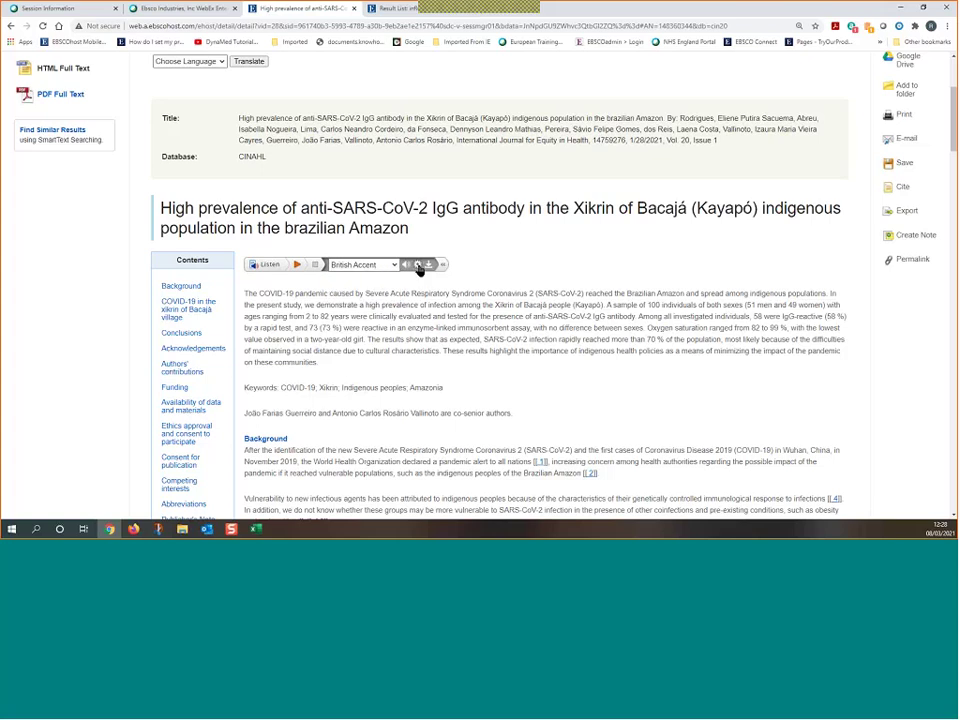
pyautogui.click(419, 268)
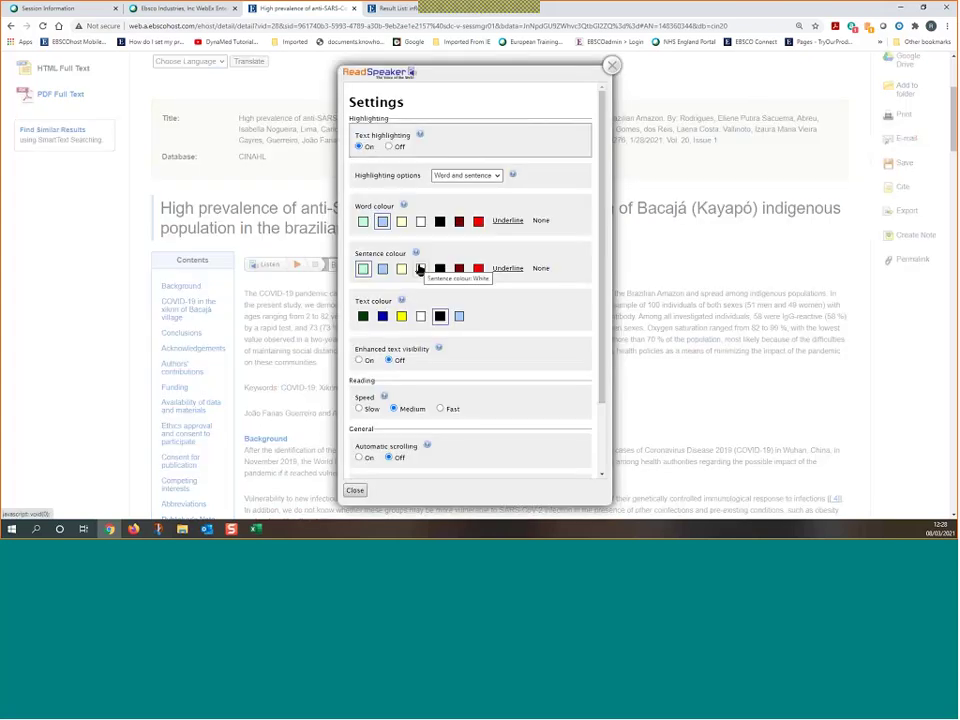
pyautogui.scroll(-3, 426, 280)
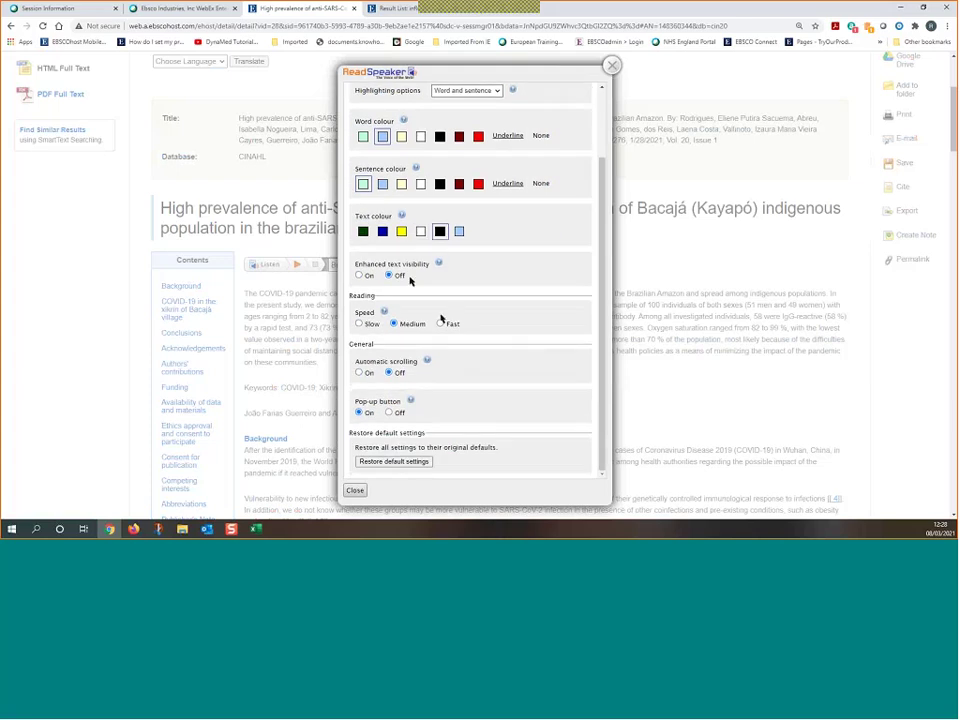
pyautogui.click(613, 66)
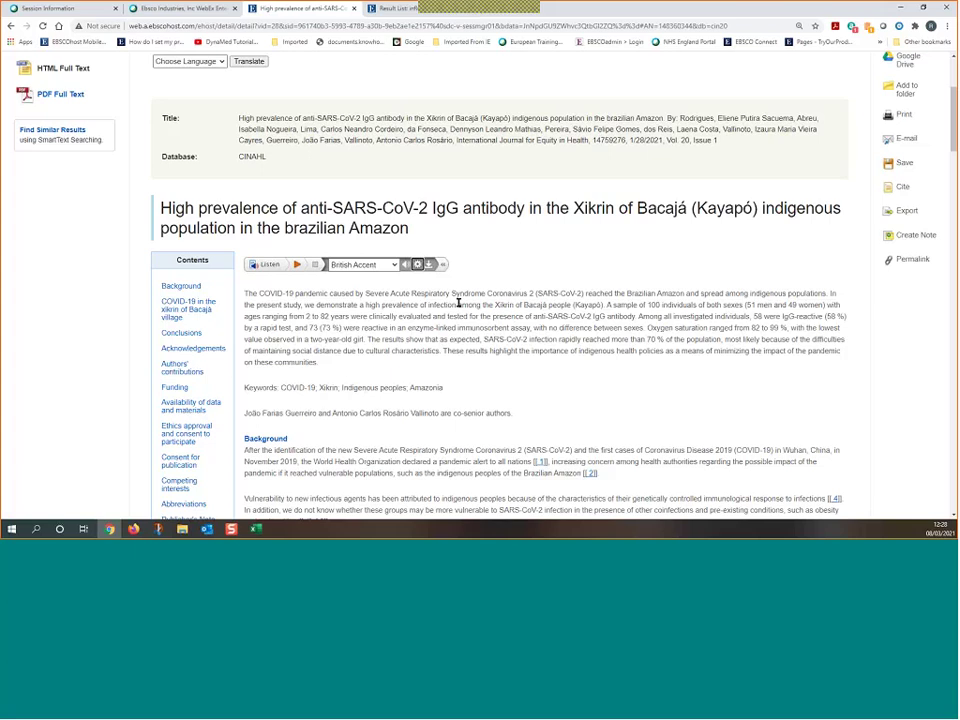
# Return to the result list, open the Xikrin article's PDF full text and look over its pages.
pyautogui.scroll(1, 466, 390)
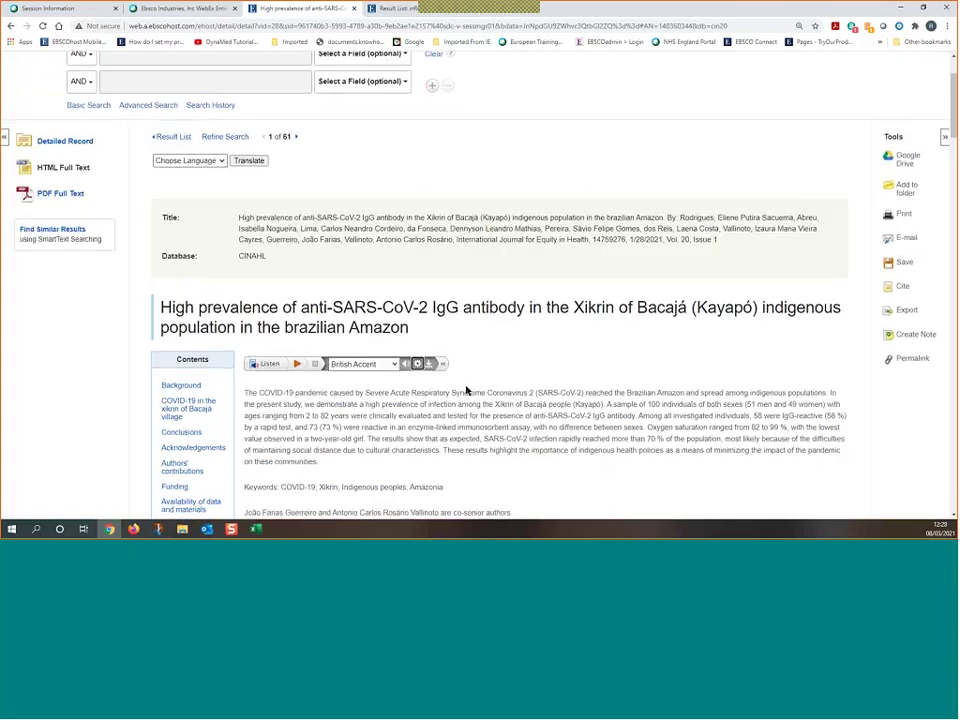
pyautogui.click(174, 137)
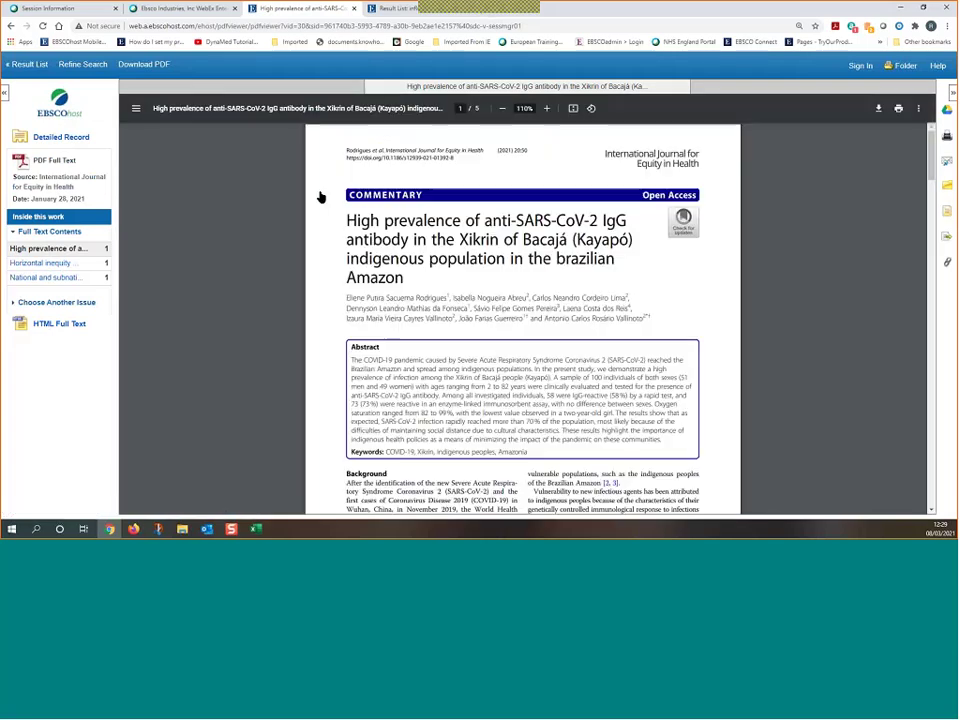
pyautogui.scroll(-3, 450, 286)
pyautogui.scroll(3, 450, 286)
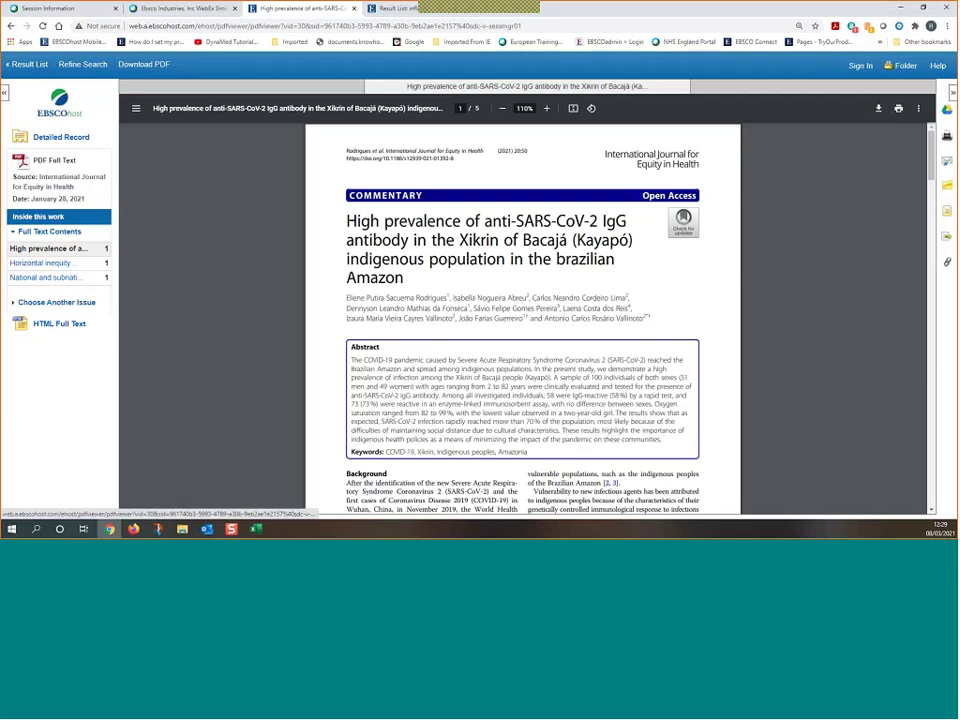
# Add the Xikrin article to the folder from the PDF view, then inspect its e-mail options and close them without sending.
pyautogui.click(948, 162)
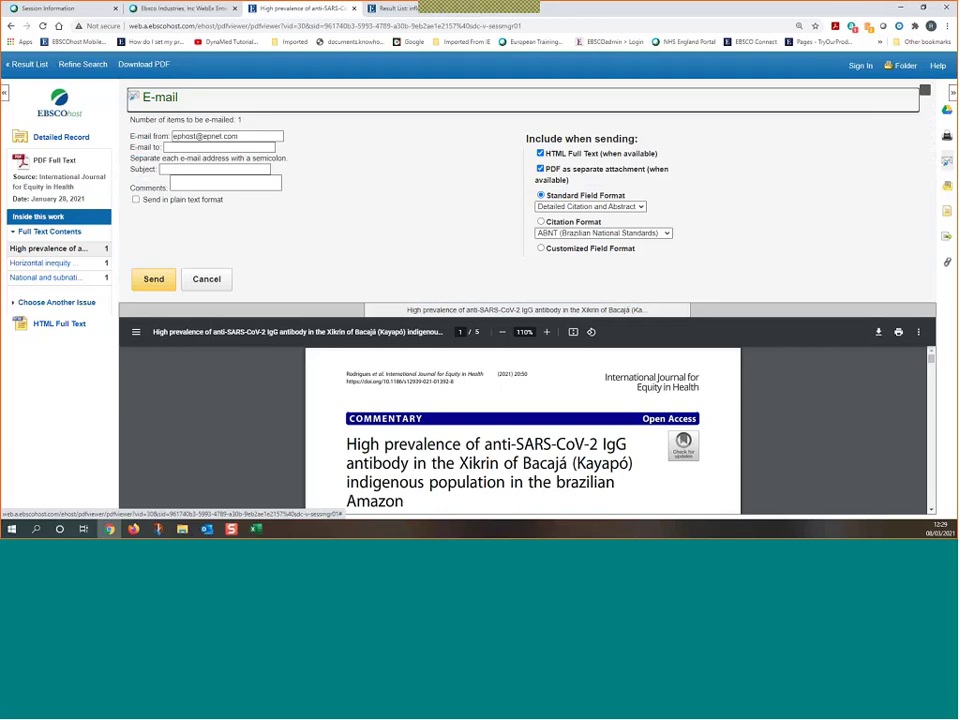
pyautogui.click(926, 93)
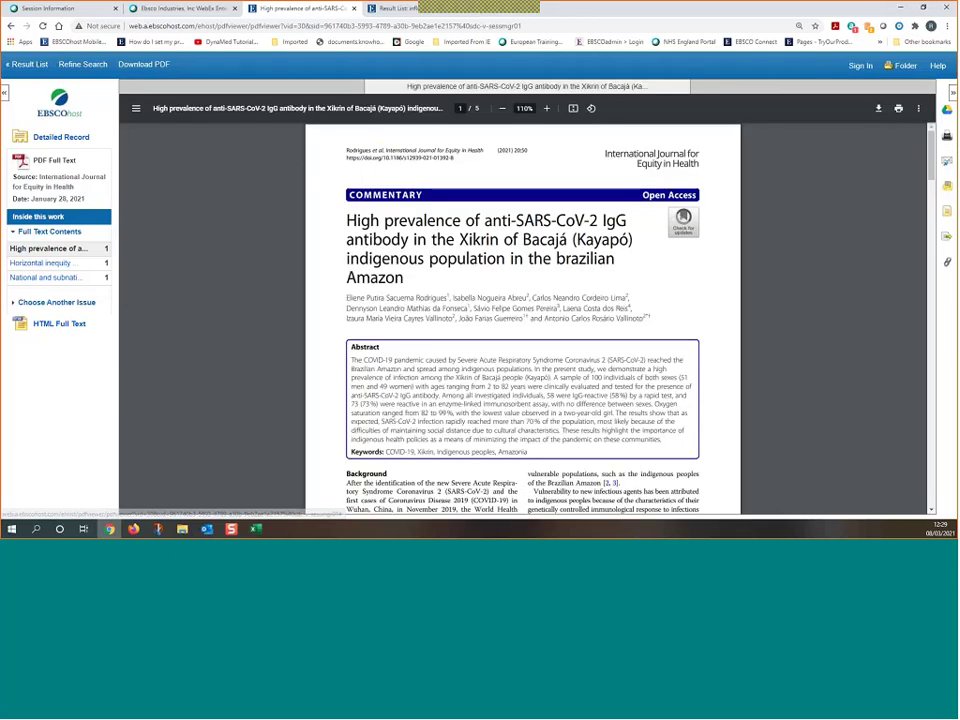
# Review the Xikrin article's citation in the available styles, down to the Harvard formats, and close the citation formats.
pyautogui.click(948, 211)
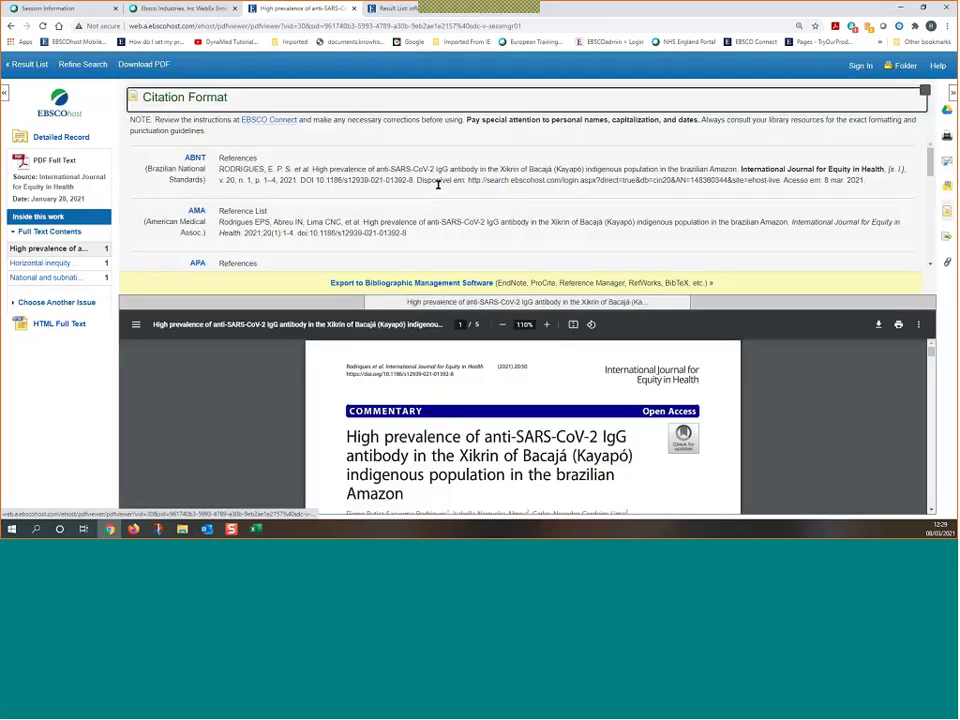
pyautogui.scroll(-3, 930, 200)
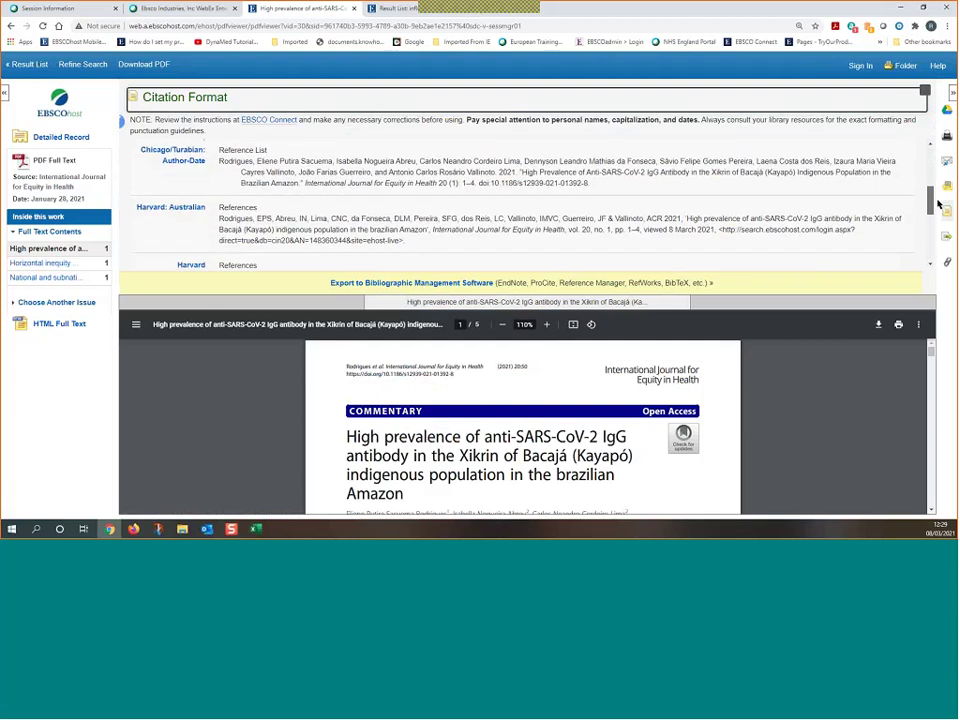
pyautogui.click(918, 91)
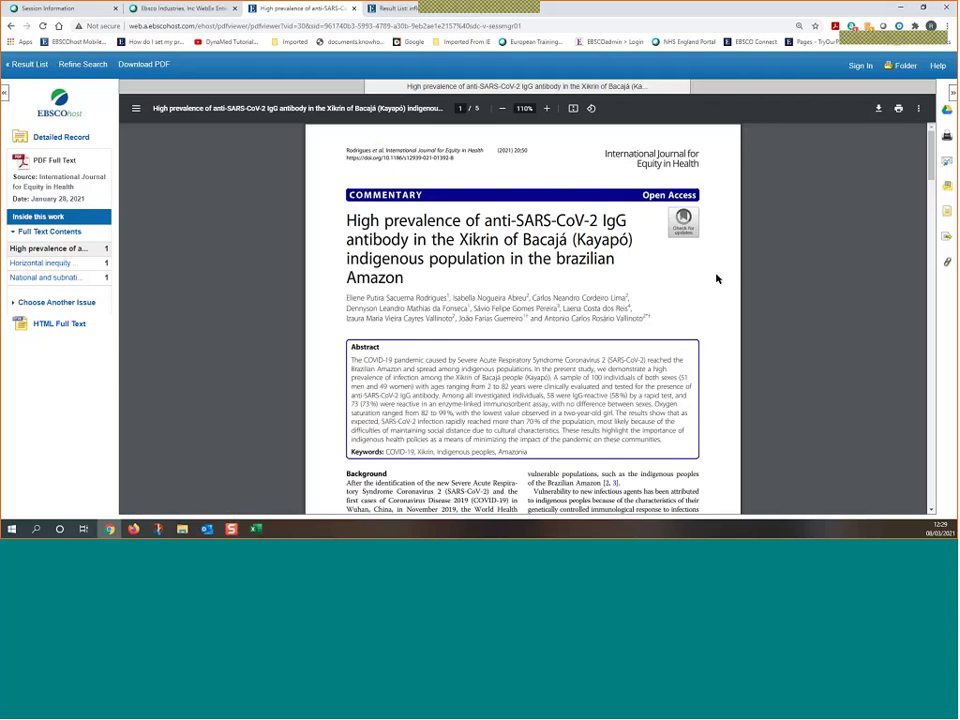
# Reopen and dismiss the e-mail options, then display the Xikrin article's permalink and select its full URL.
pyautogui.click(947, 161)
pyautogui.click(925, 93)
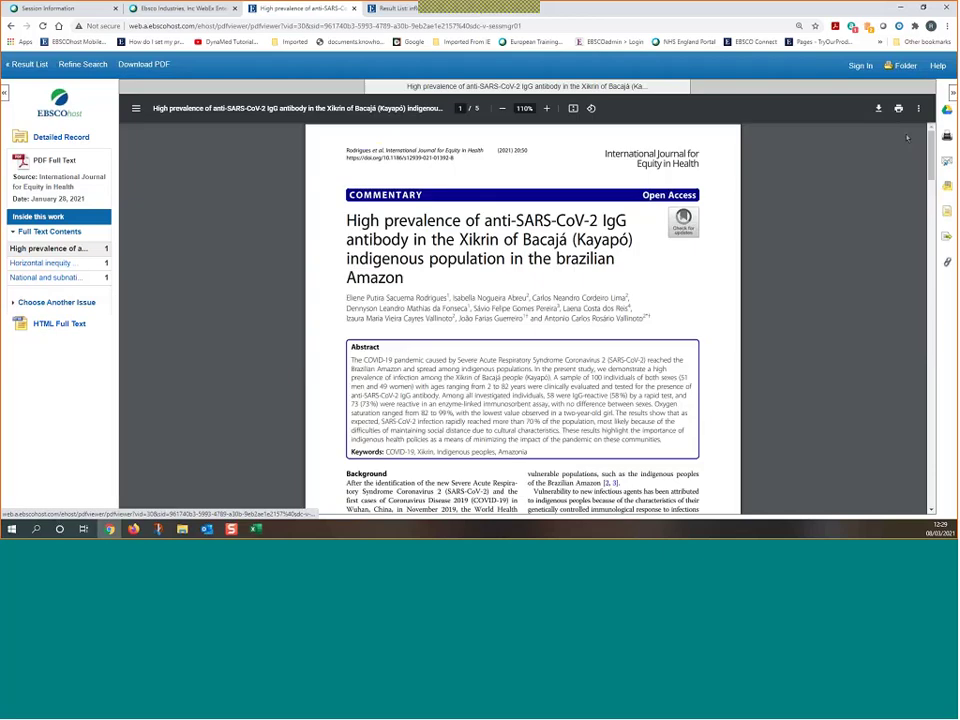
pyautogui.click(948, 265)
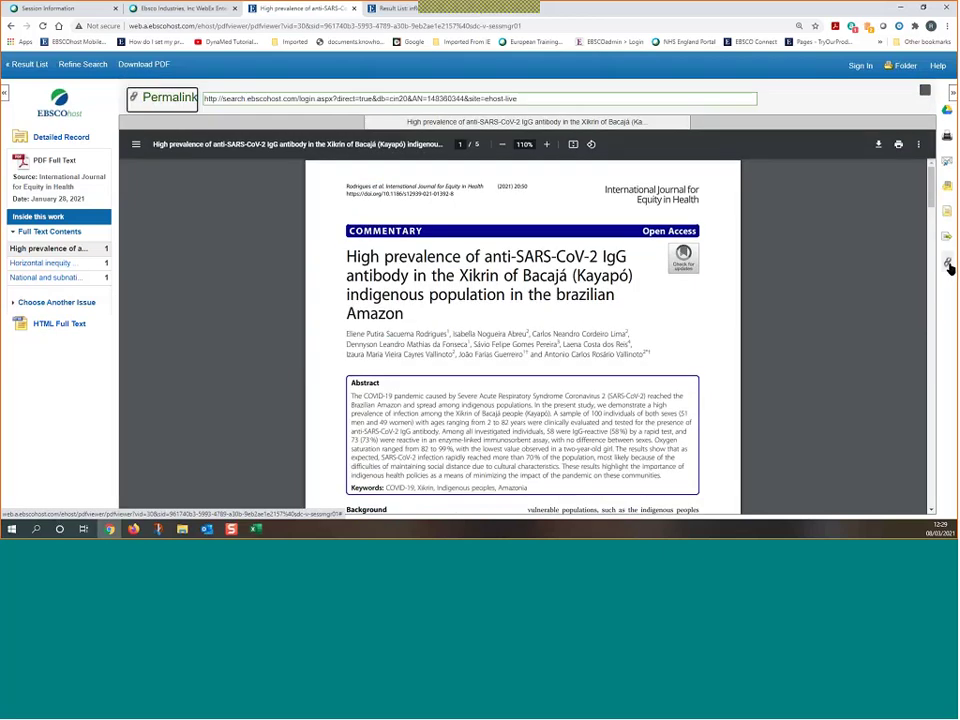
pyautogui.click(422, 100)
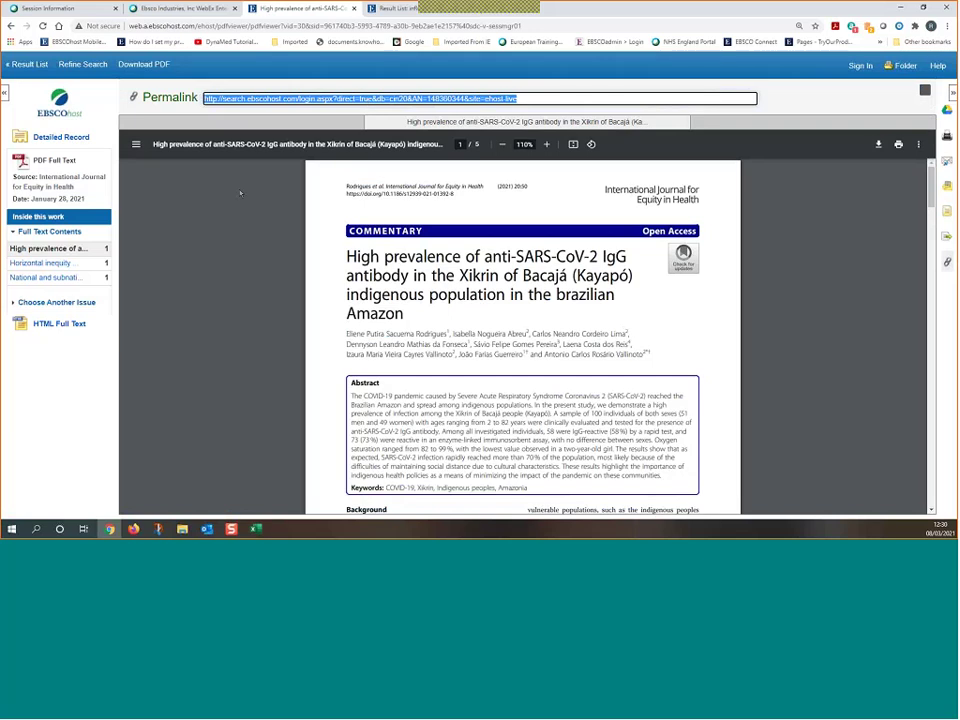
# Return to the result list and browse the COVID-19 articles and their full-text options down to the eighth result.
pyautogui.click(30, 68)
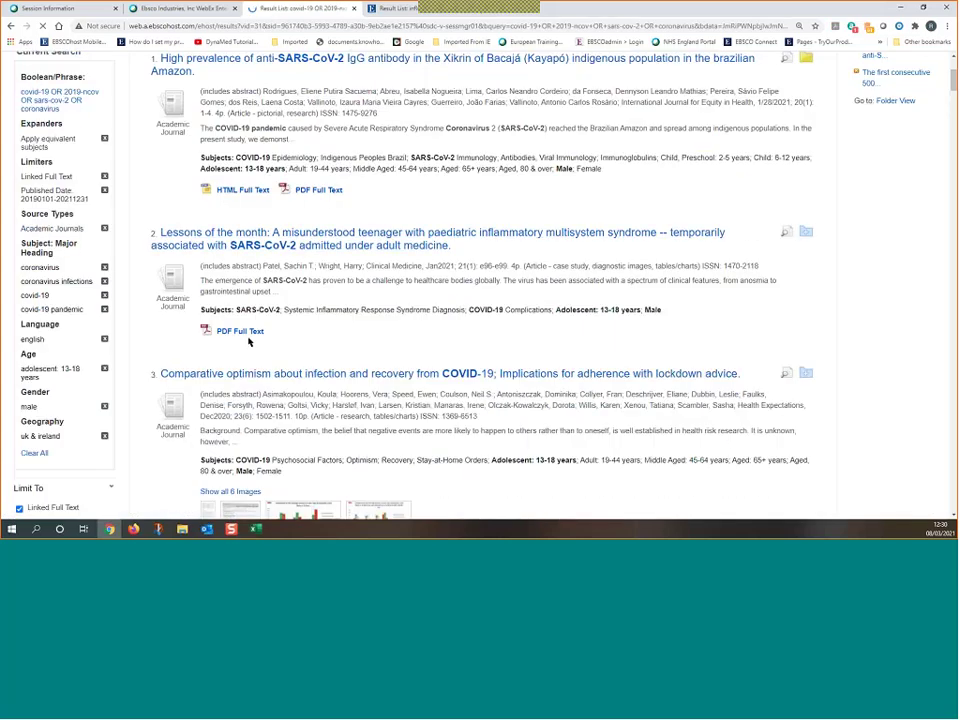
pyautogui.scroll(-5, 394, 388)
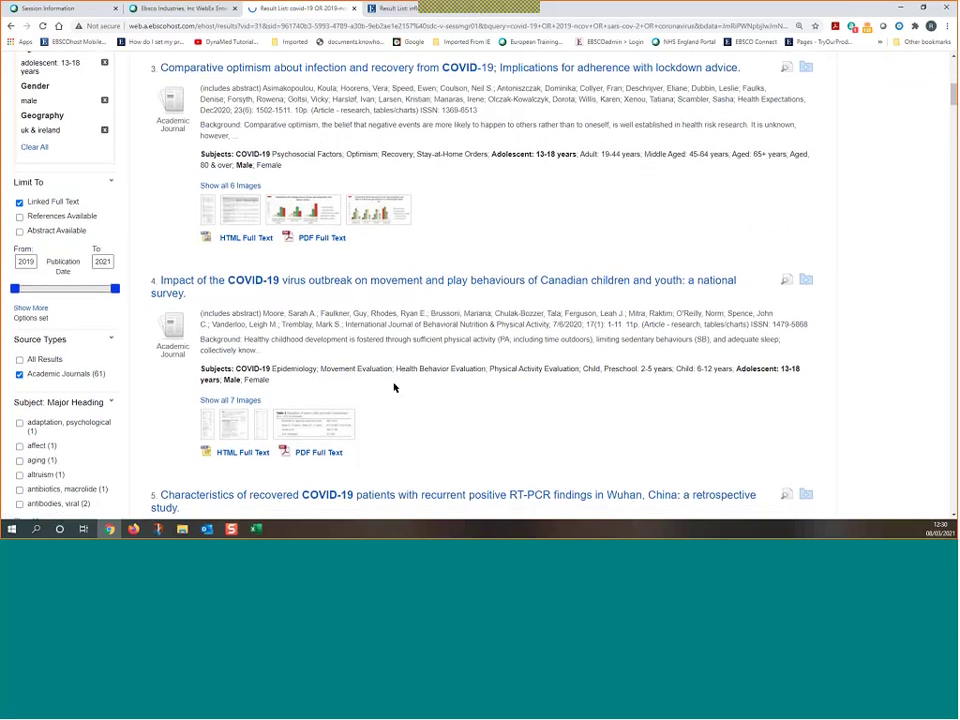
pyautogui.scroll(-2, 399, 414)
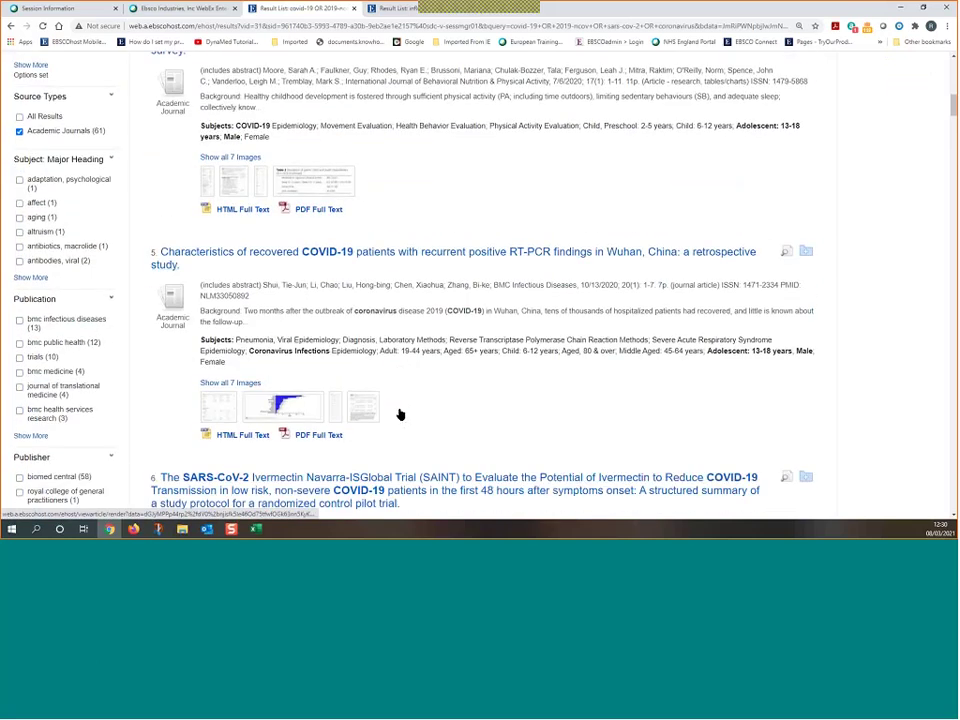
pyautogui.scroll(-4, 399, 414)
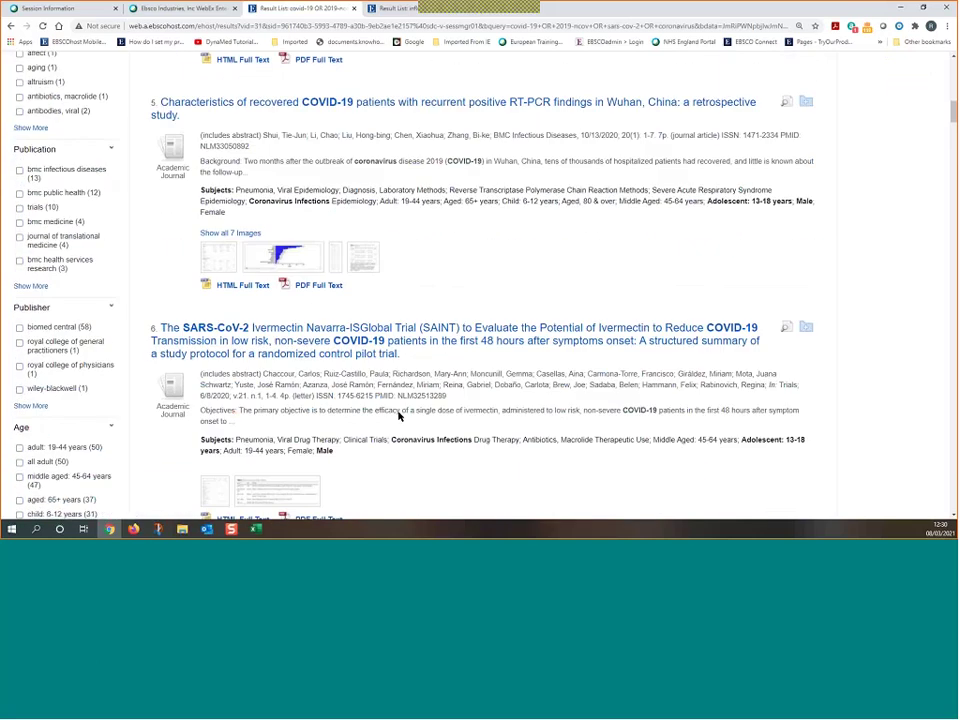
pyautogui.scroll(-3, 399, 414)
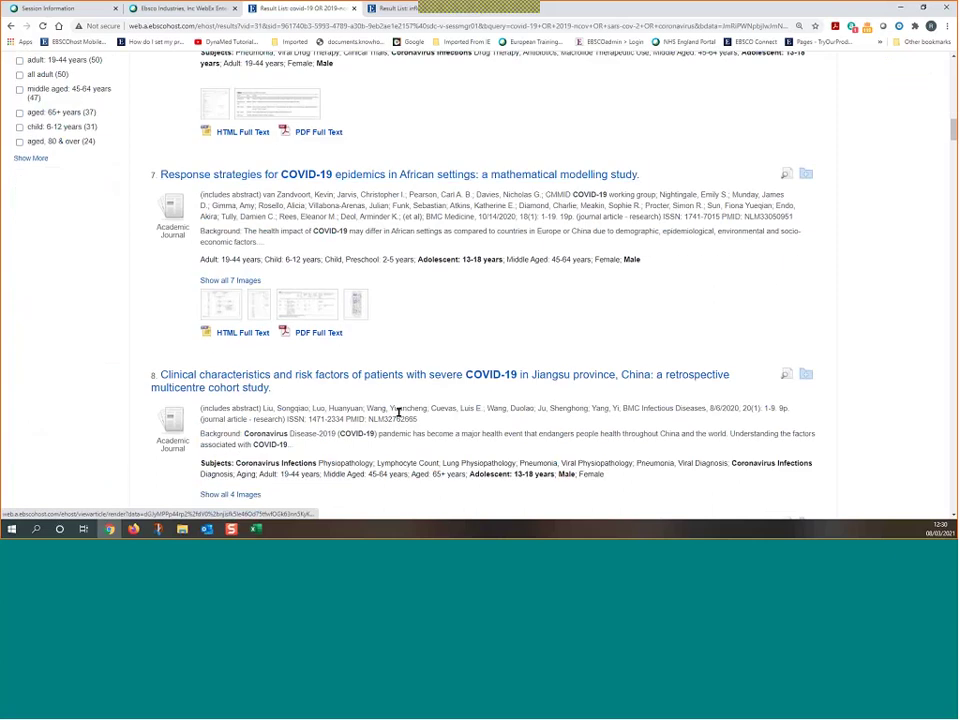
# Add the second, third and fourth COVID-19 results to the folder, starting with the "Lessons of the month" article.
pyautogui.scroll(15, 395, 457)
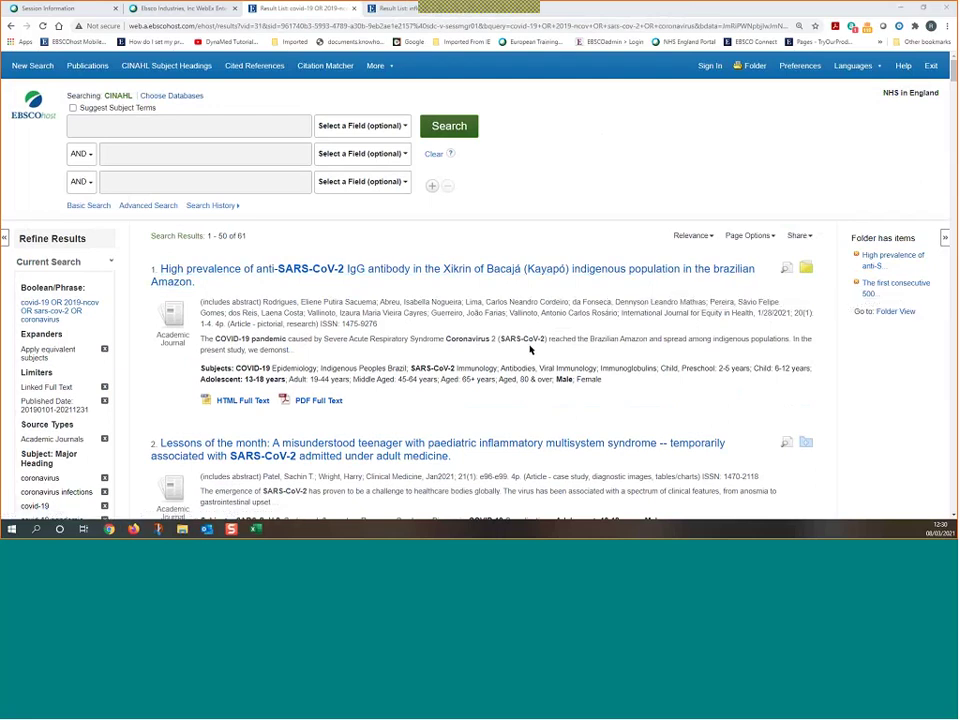
pyautogui.scroll(-1, 530, 349)
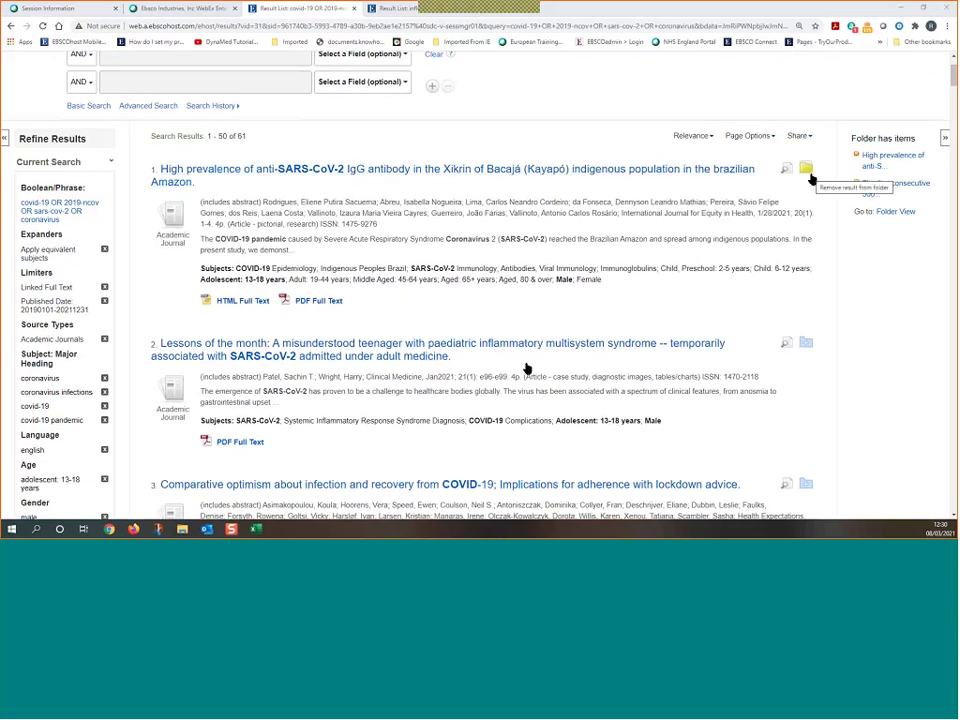
pyautogui.scroll(-1, 525, 368)
pyautogui.click(807, 244)
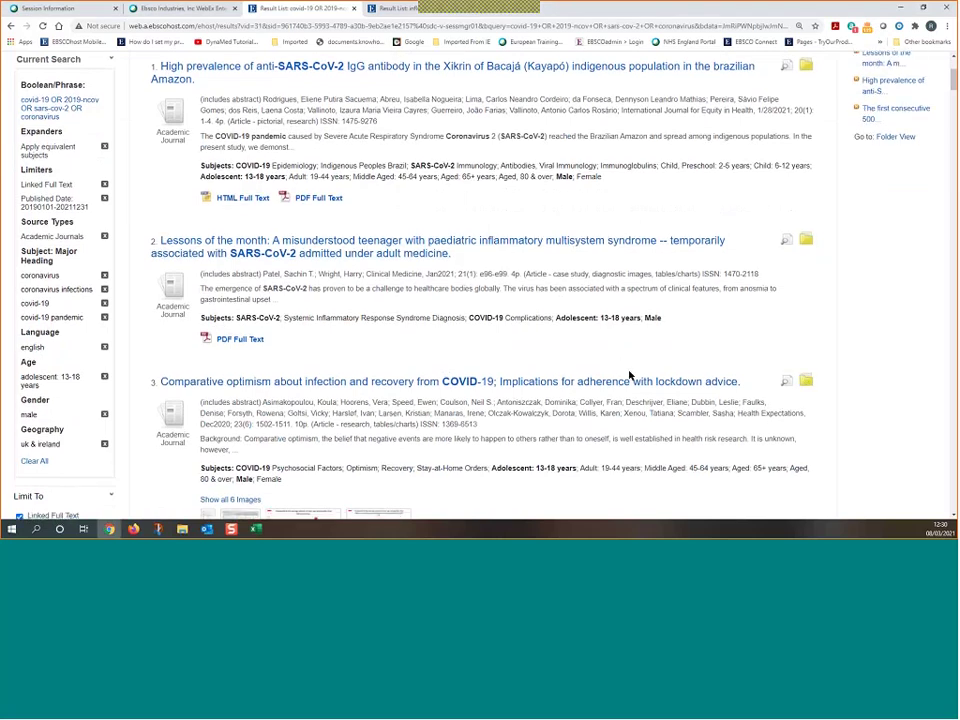
pyautogui.scroll(-2, 782, 373)
pyautogui.scroll(3, 678, 354)
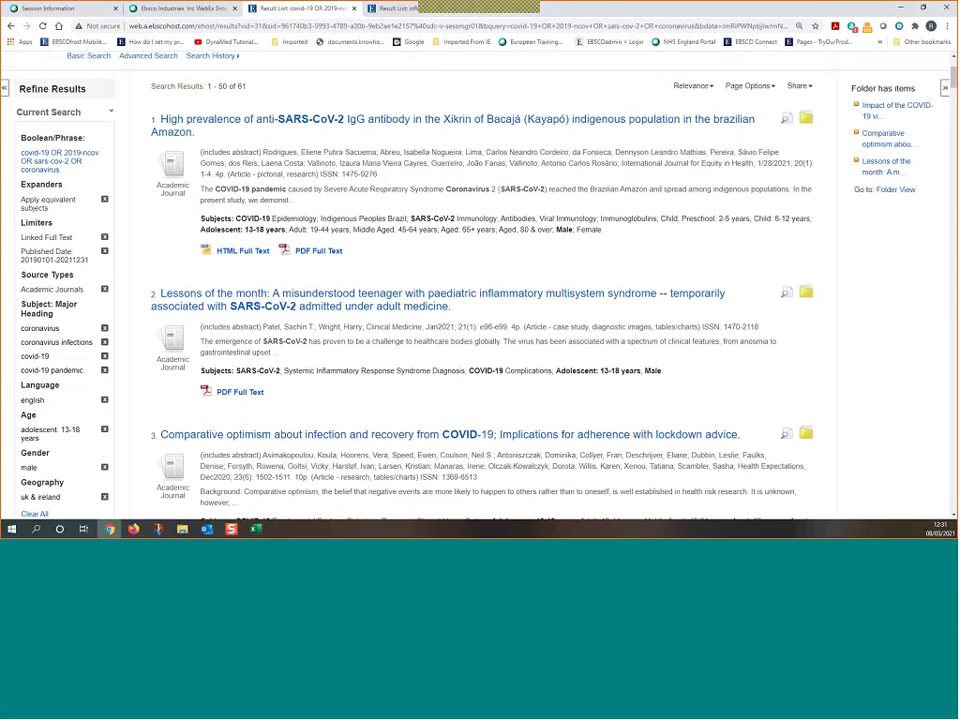
# Preview the "Lessons of the month" article, read its abstract to the end, and close the preview.
pyautogui.moveTo(788, 296)
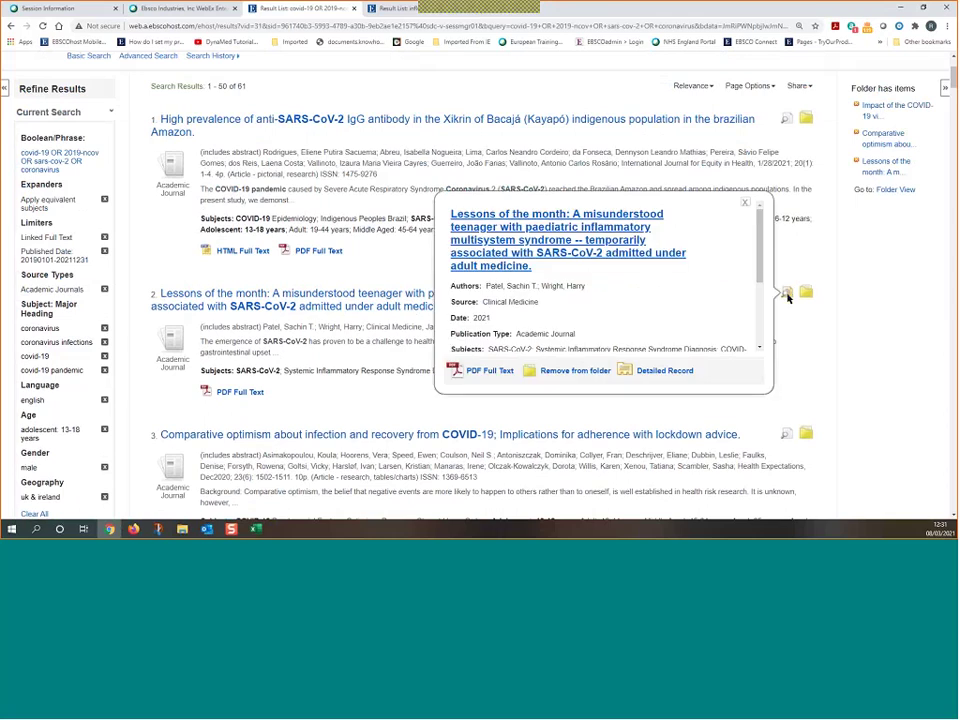
pyautogui.moveTo(760, 270); pyautogui.dragTo(770, 338)
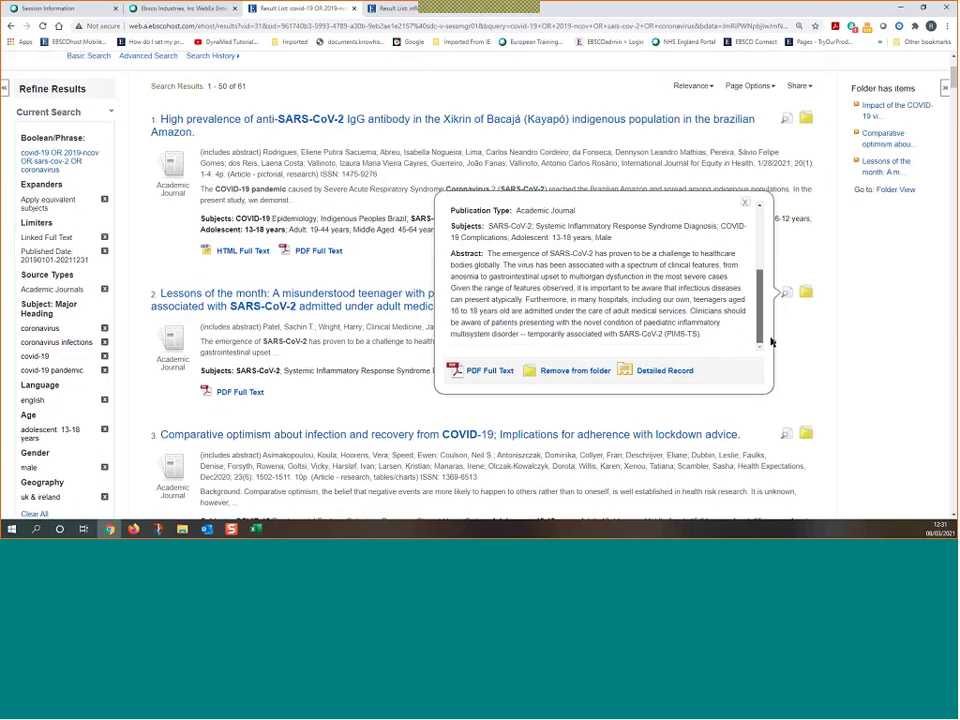
pyautogui.click(745, 201)
pyautogui.scroll(-3, 836, 317)
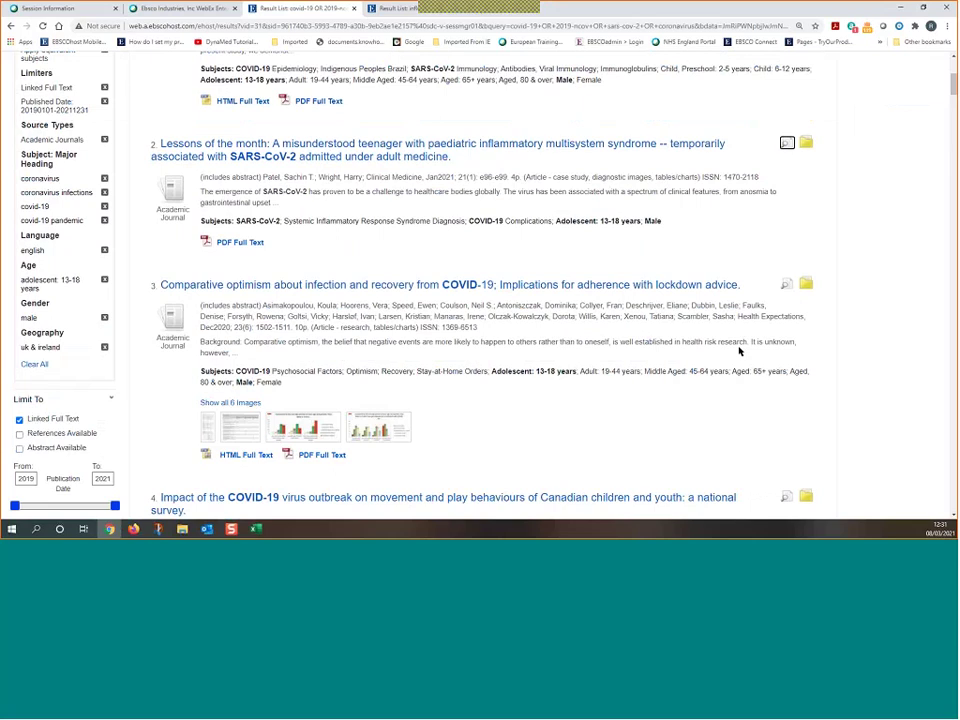
# Add results 1-50 to the folder in one go, then open the folder and browse the saved articles.
pyautogui.scroll(4, 740, 351)
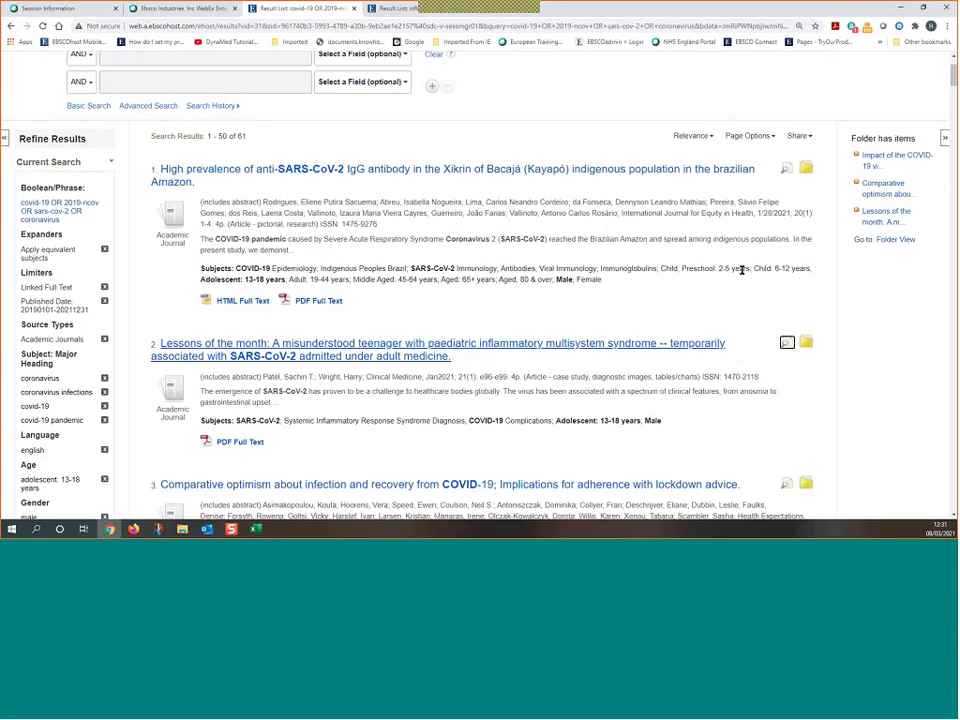
pyautogui.click(804, 139)
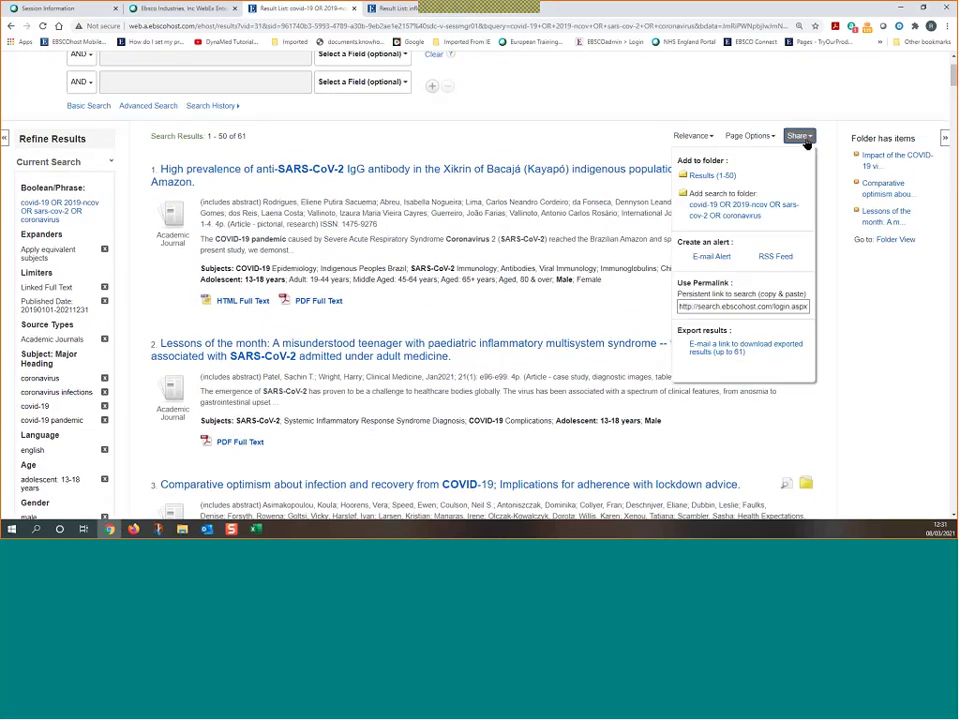
pyautogui.click(717, 177)
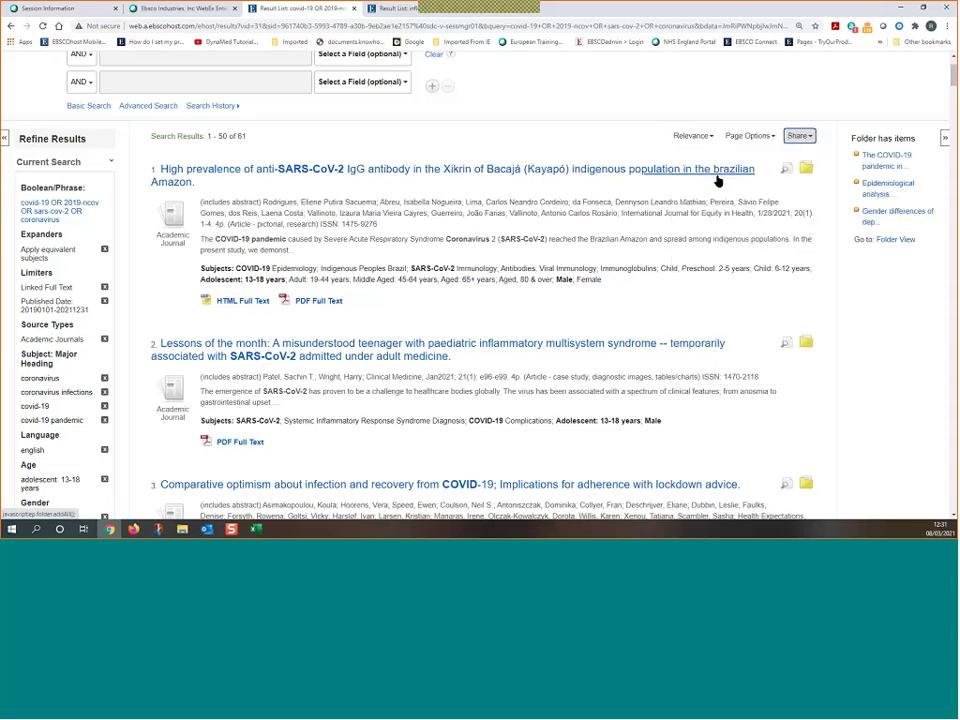
pyautogui.click(899, 241)
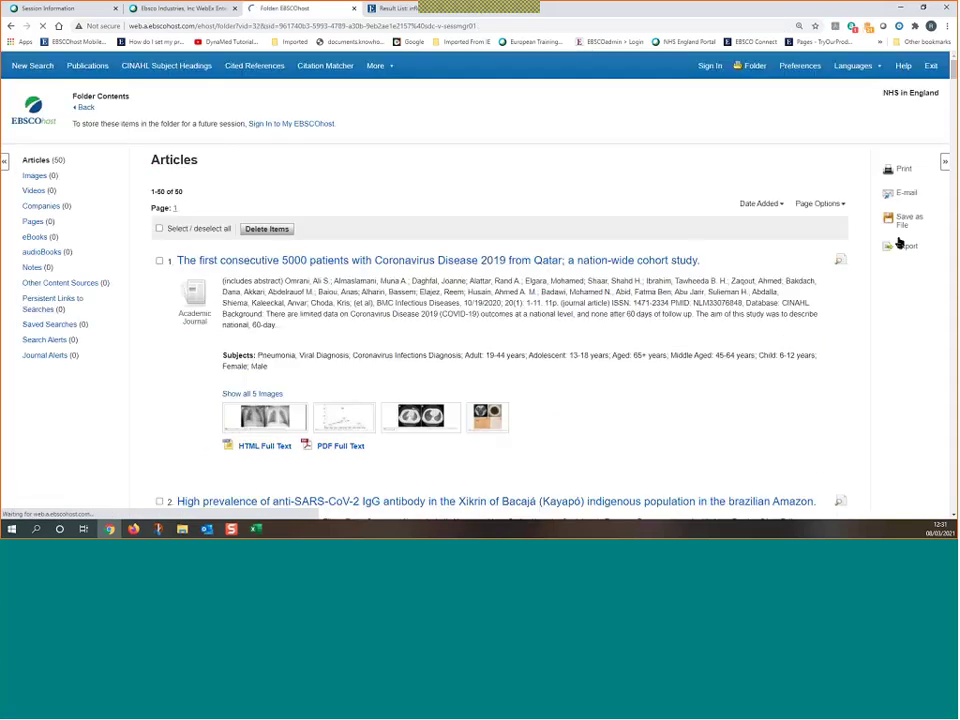
pyautogui.scroll(-6, 556, 332)
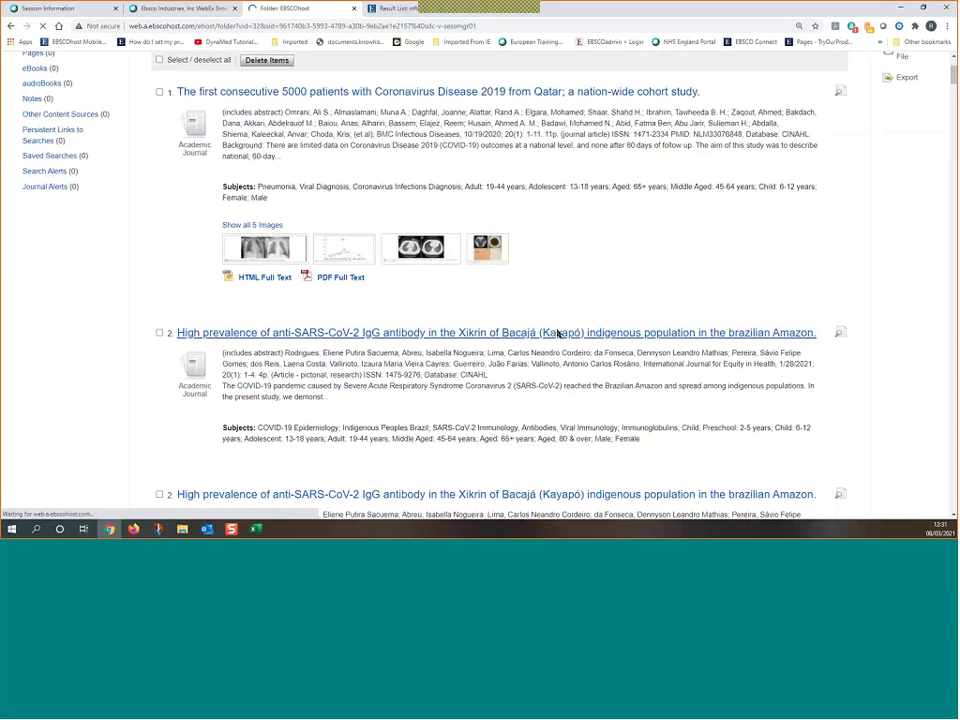
pyautogui.scroll(-5, 558, 334)
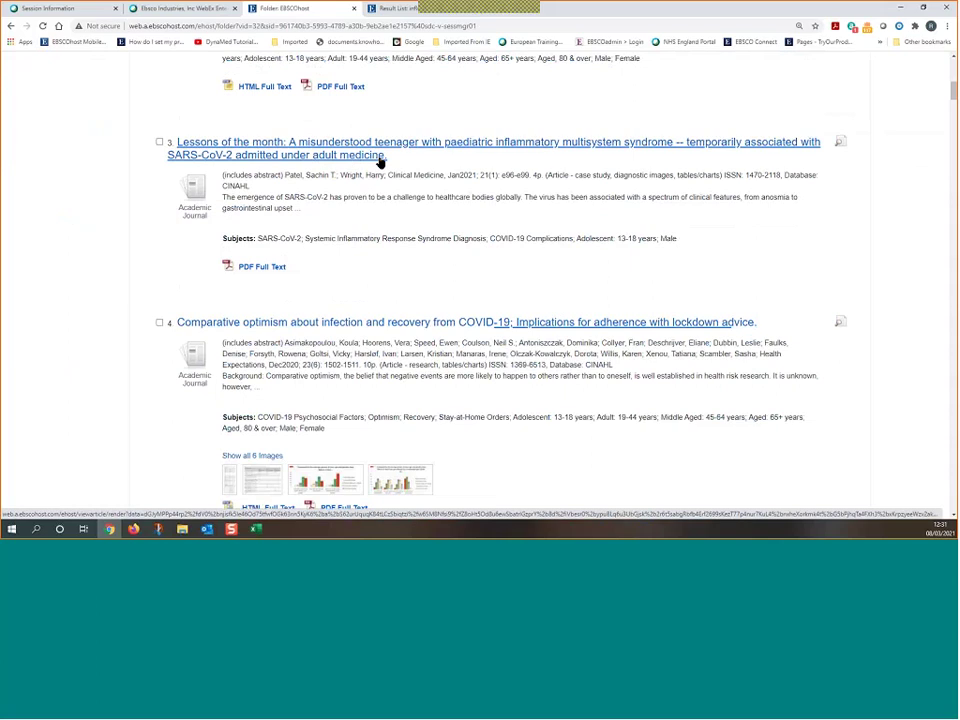
pyautogui.scroll(5, 647, 435)
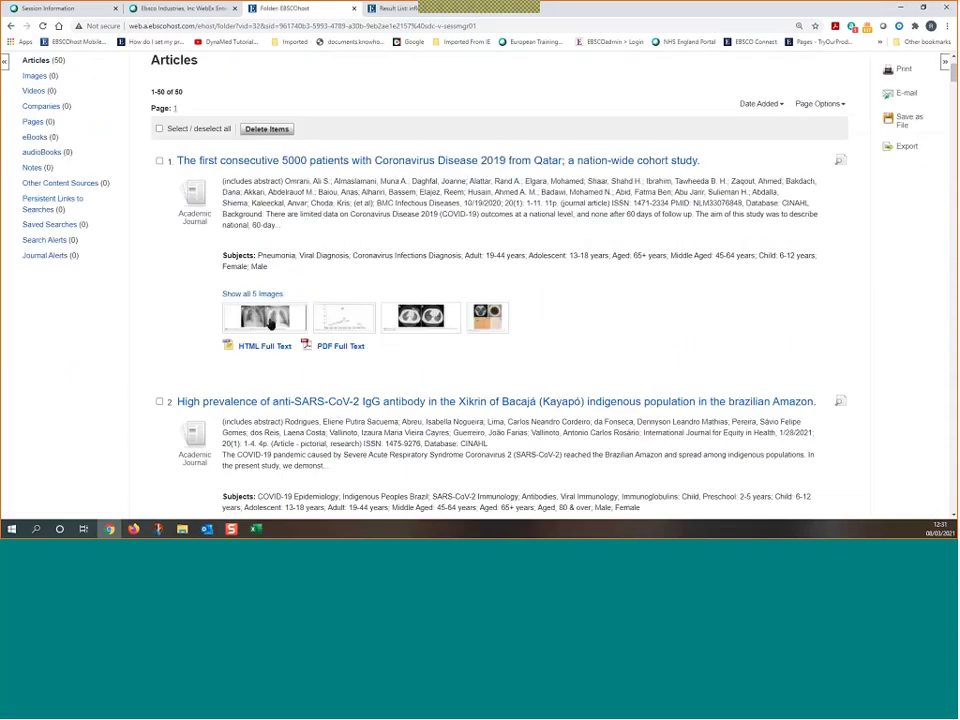
# View the chest radiograph image under the first saved article in high resolution, then close the image window.
pyautogui.click(266, 318)
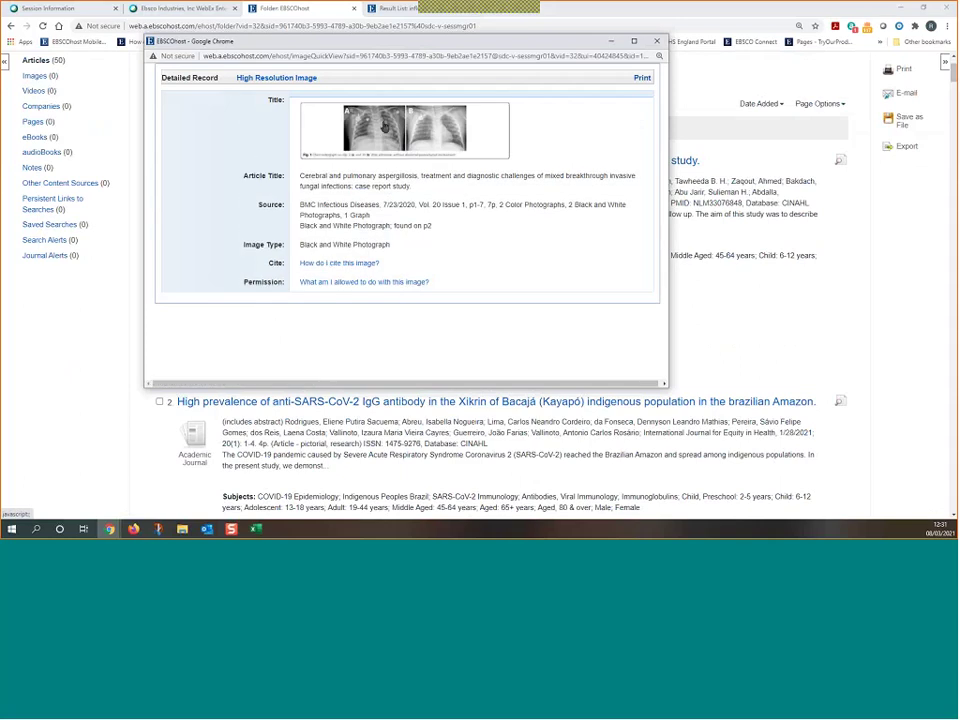
pyautogui.click(384, 125)
pyautogui.hotkey('alt', 'Left')
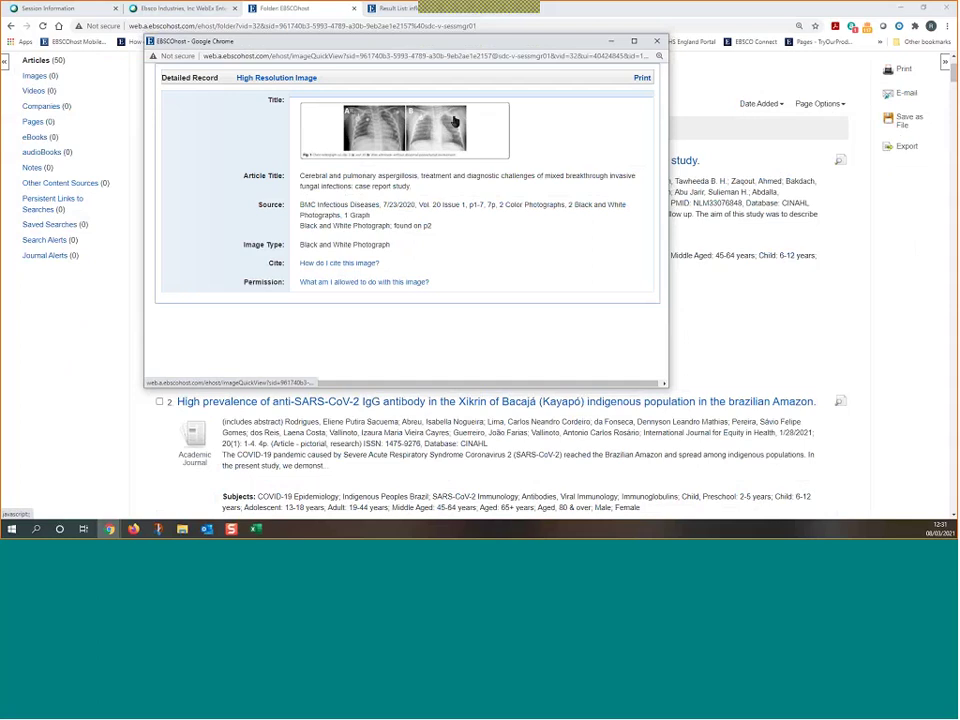
pyautogui.click(303, 79)
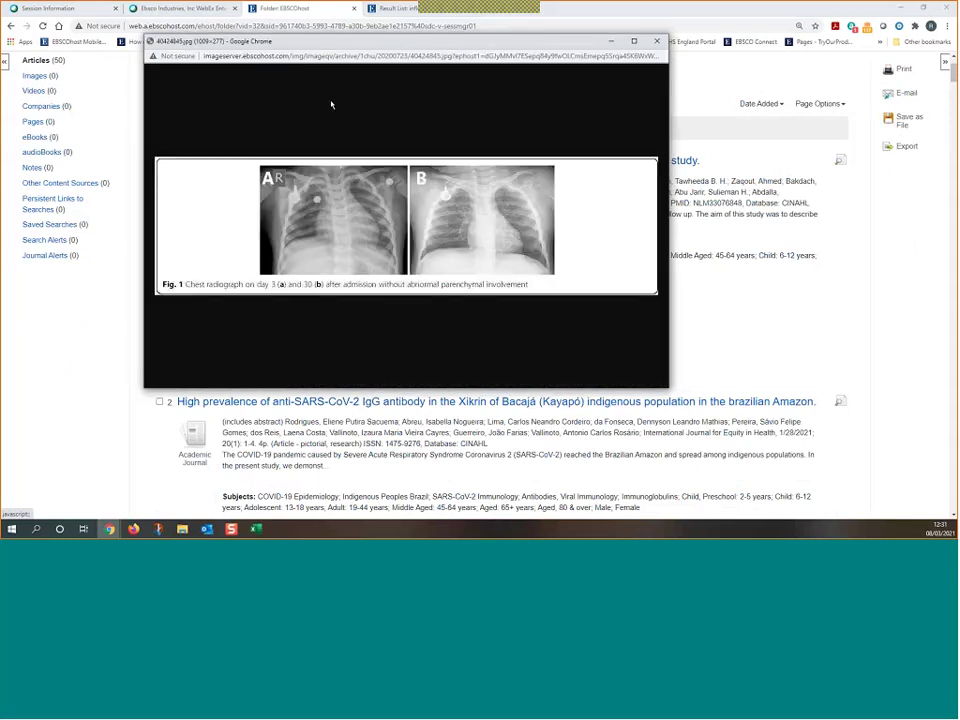
pyautogui.hotkey('alt', 'Left')
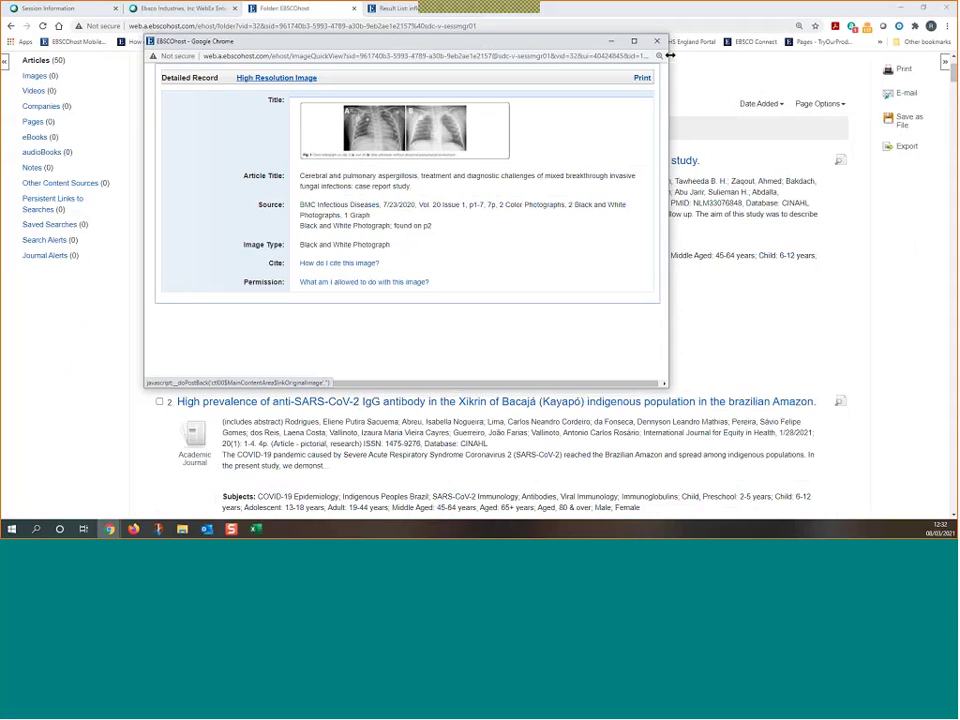
pyautogui.click(662, 45)
# Select all articles in the folder, open their e-mail options, and inspect the sender and recipient fields.
pyautogui.scroll(1, 657, 333)
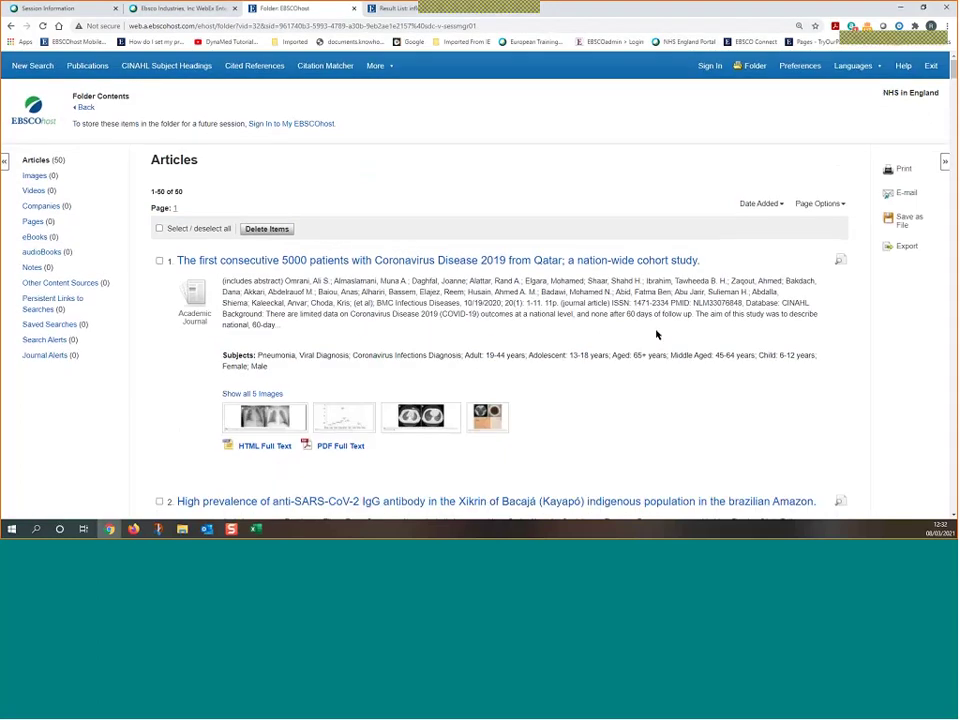
pyautogui.click(159, 229)
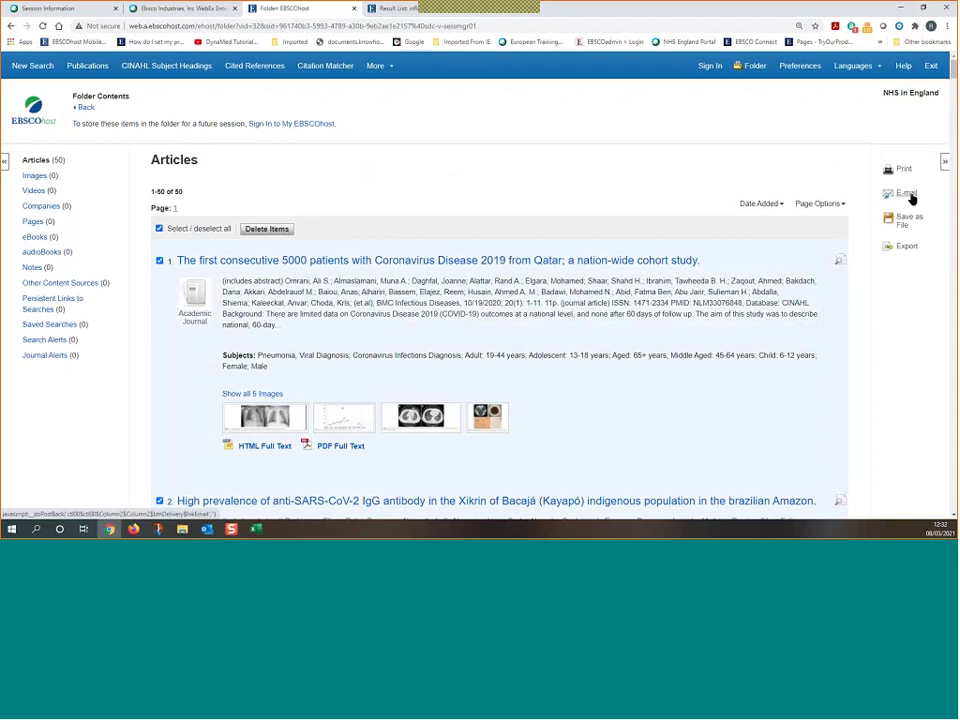
pyautogui.click(910, 196)
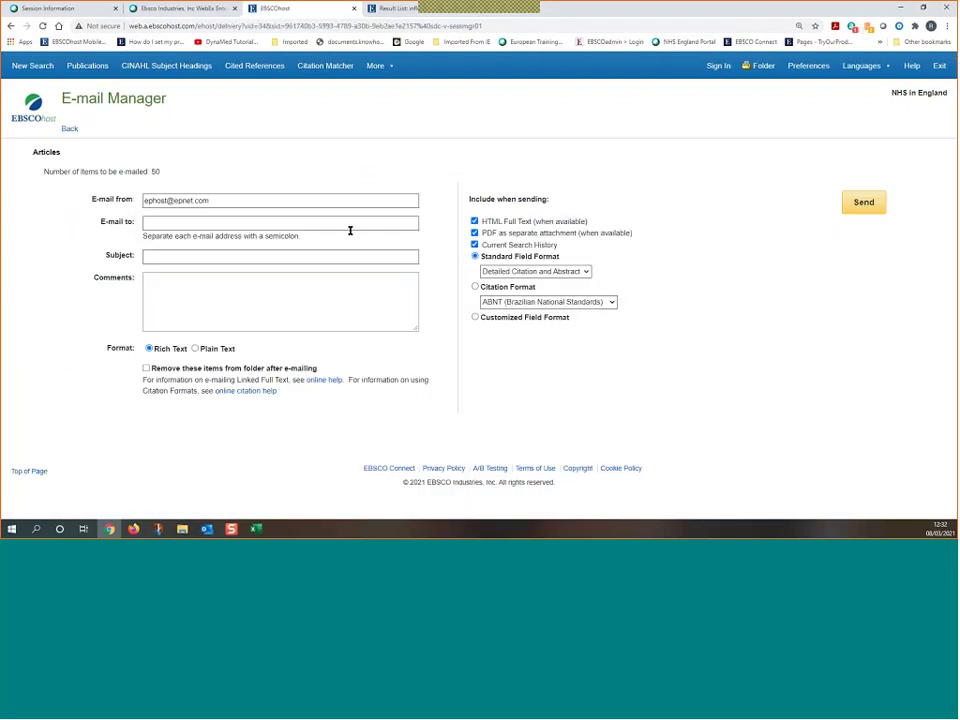
pyautogui.click(186, 224)
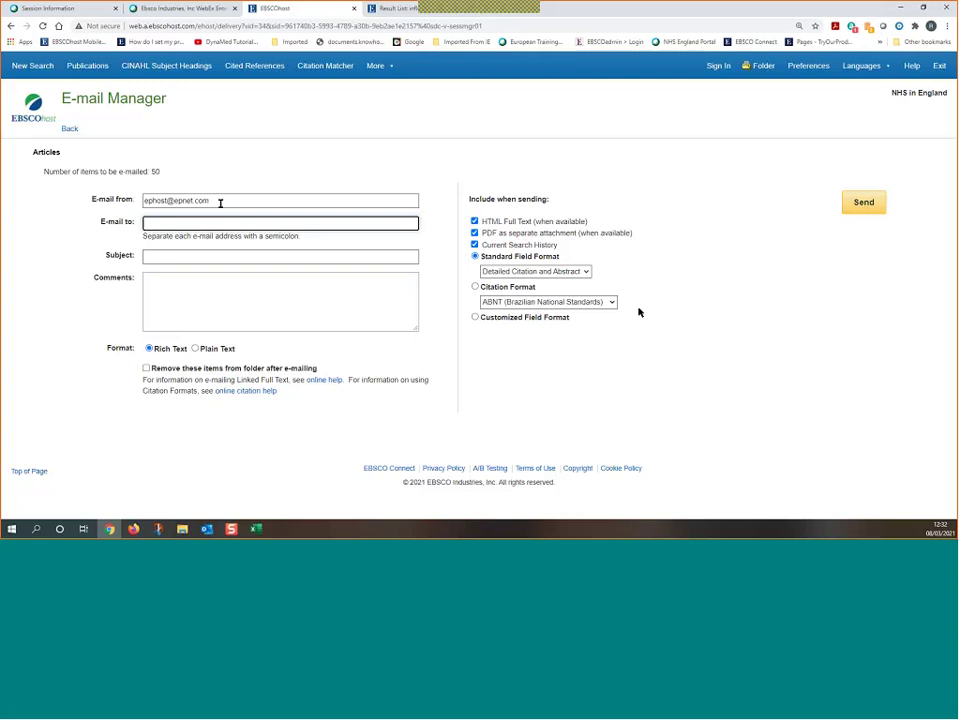
pyautogui.click(219, 201)
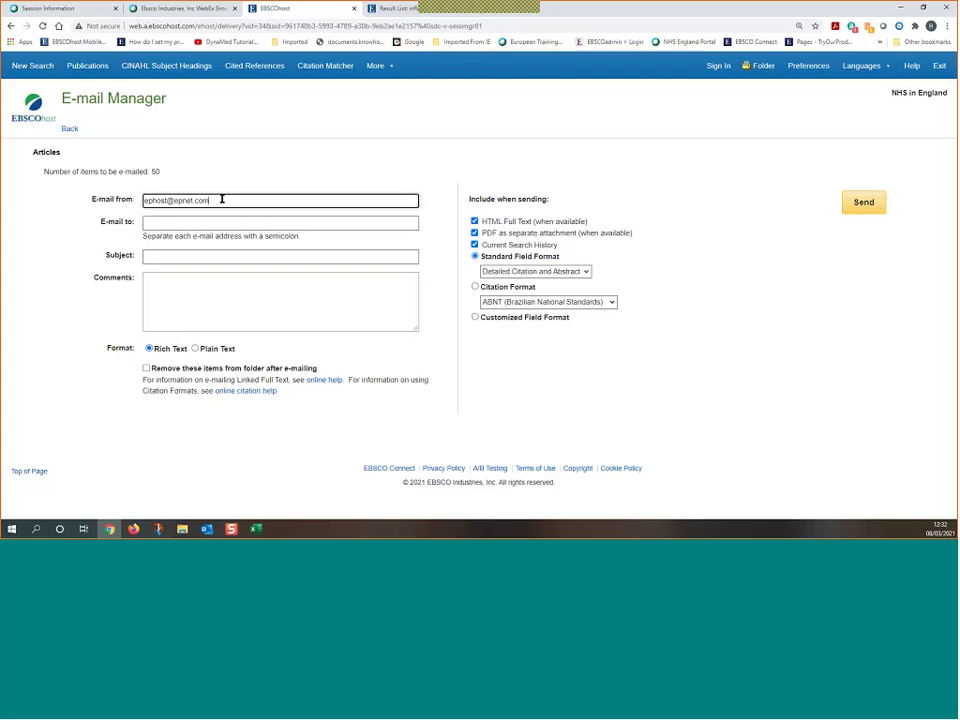
pyautogui.tripleClick(211, 200)
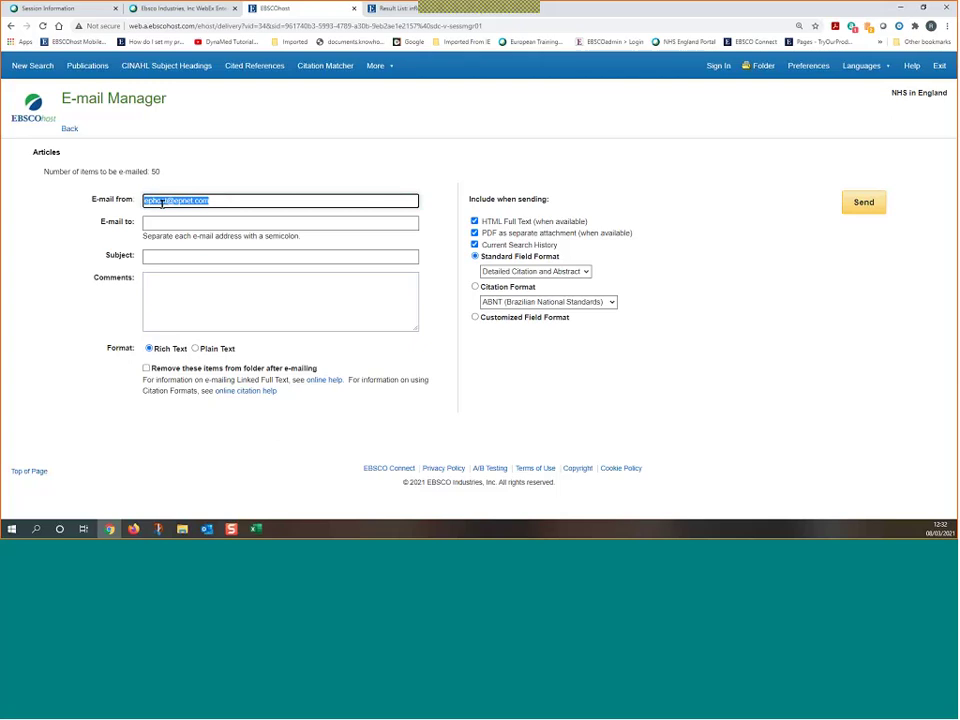
pyautogui.click(165, 222)
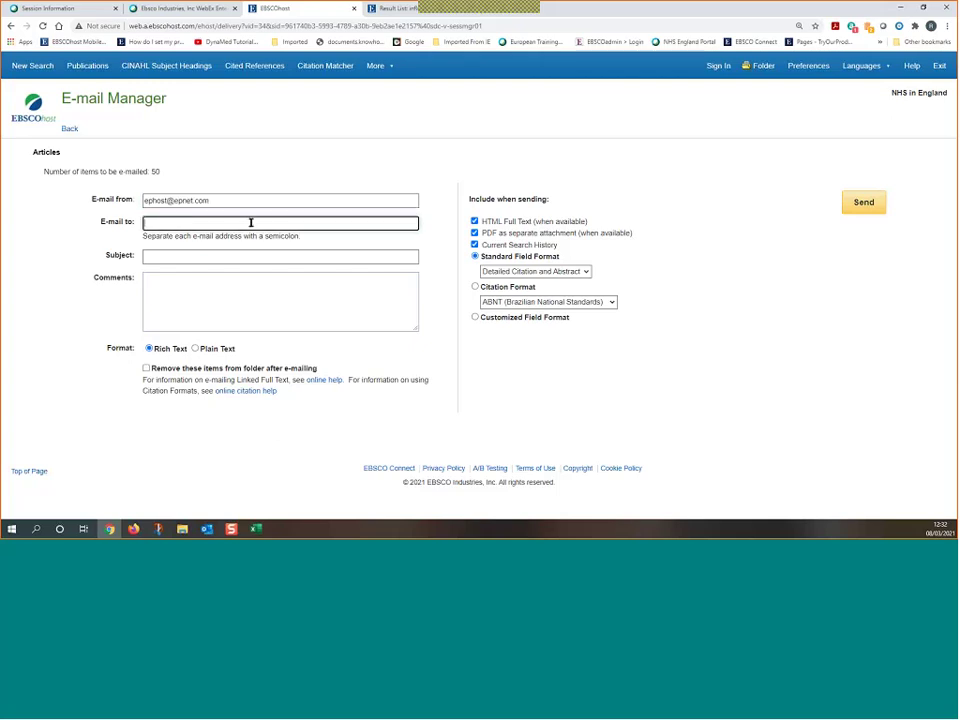
# Try e-mail settings without separate PDF attachments and with Harvard citation format, then return to the folder without sending.
pyautogui.click(146, 368)
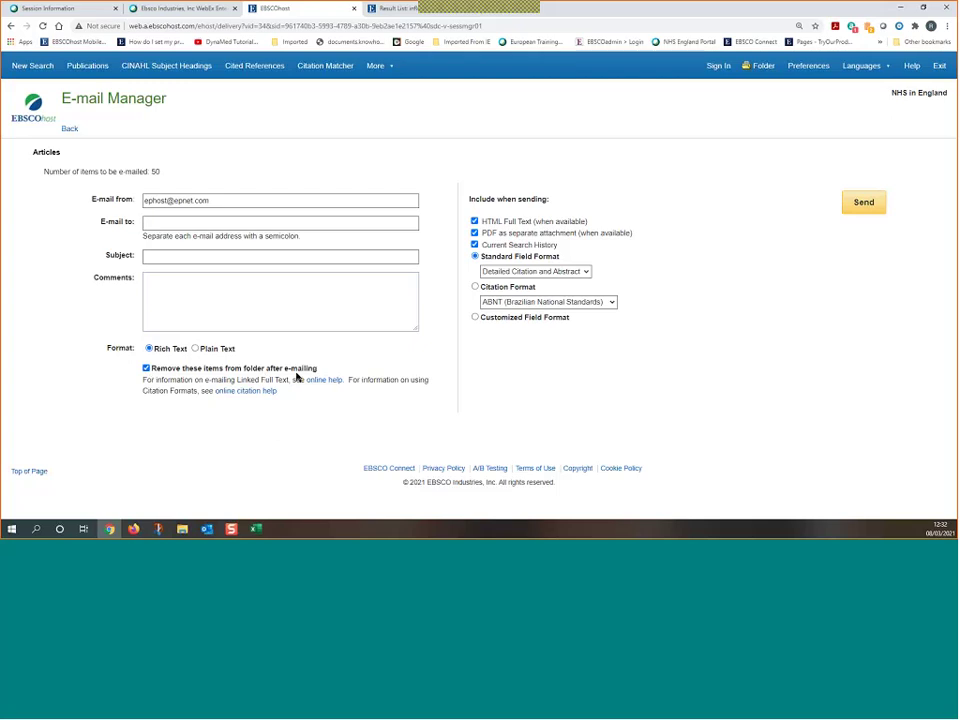
pyautogui.click(147, 368)
pyautogui.click(480, 234)
pyautogui.click(476, 286)
pyautogui.click(510, 302)
pyautogui.click(530, 361)
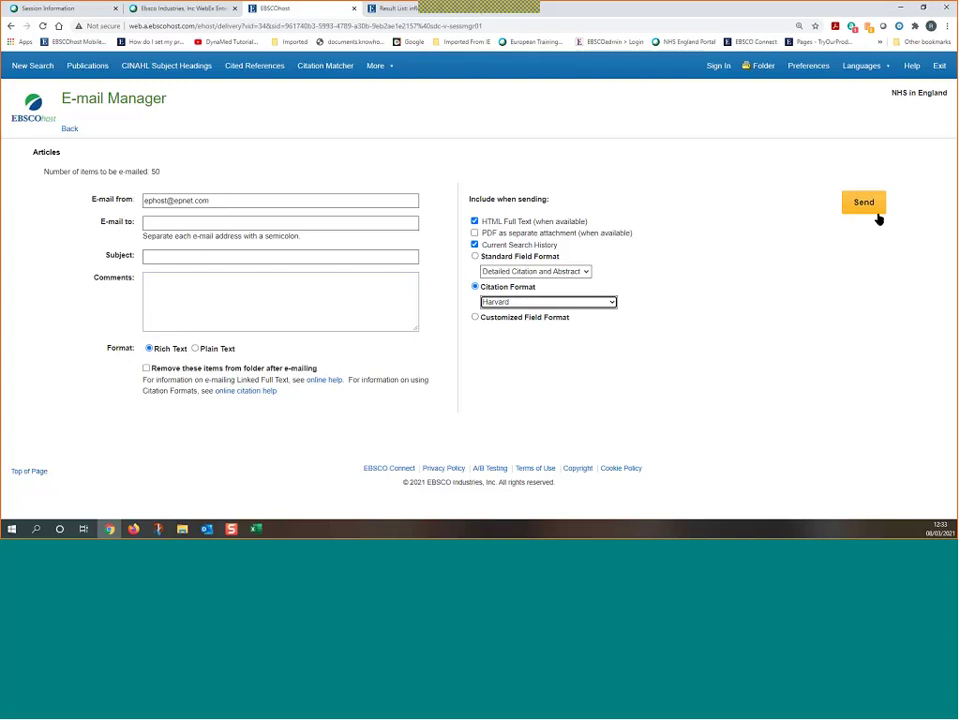
pyautogui.click(72, 131)
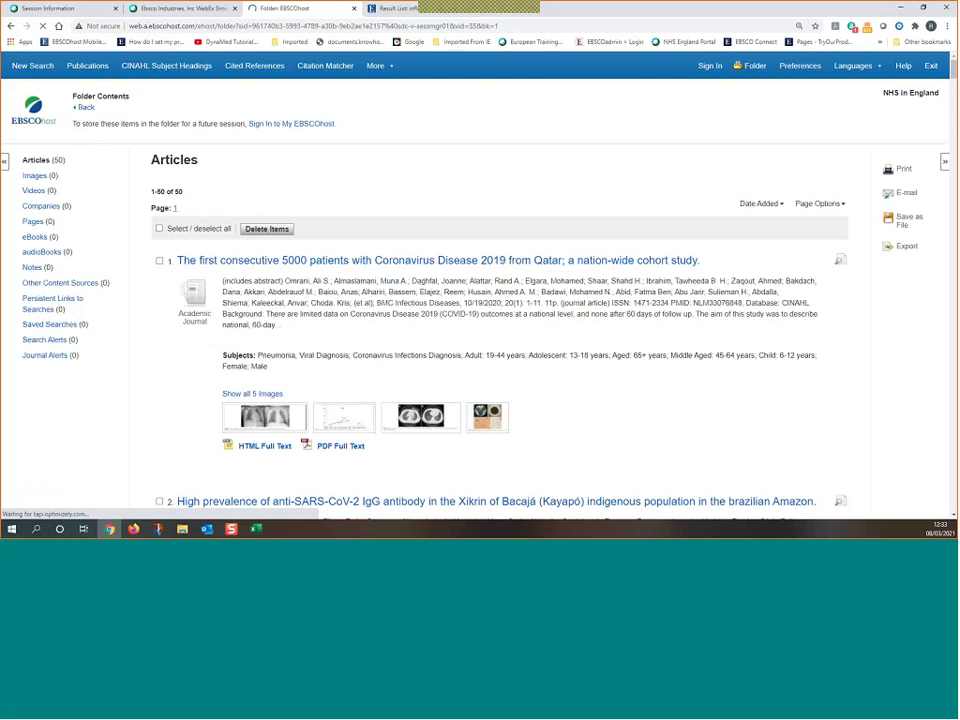
# Select all folder articles, review the options for saving them as a file, and return to the folder without saving.
pyautogui.click(159, 228)
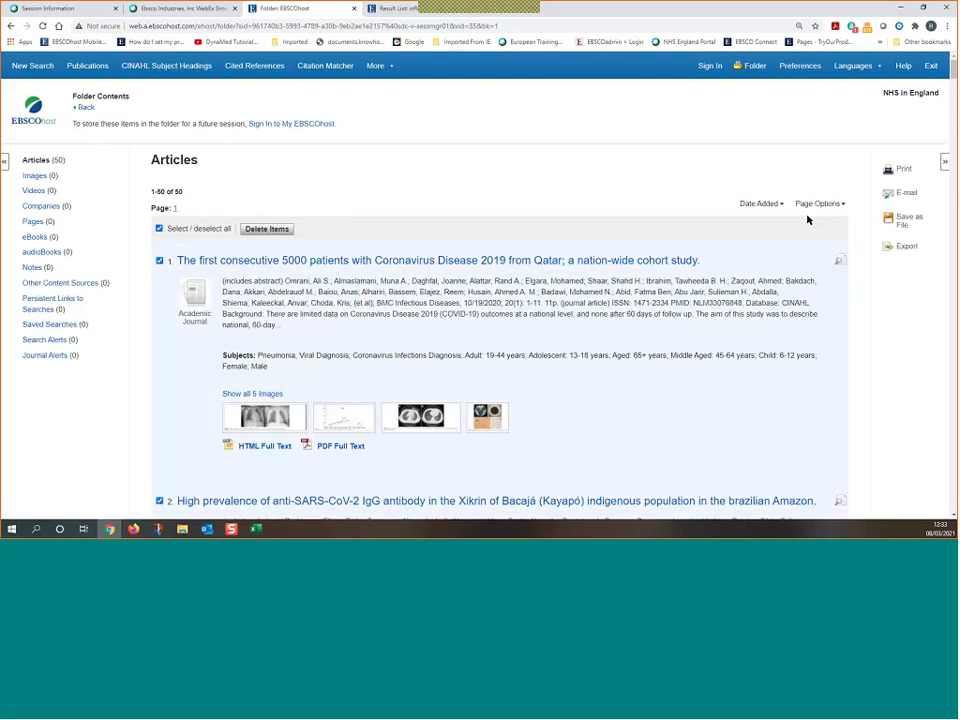
pyautogui.click(907, 221)
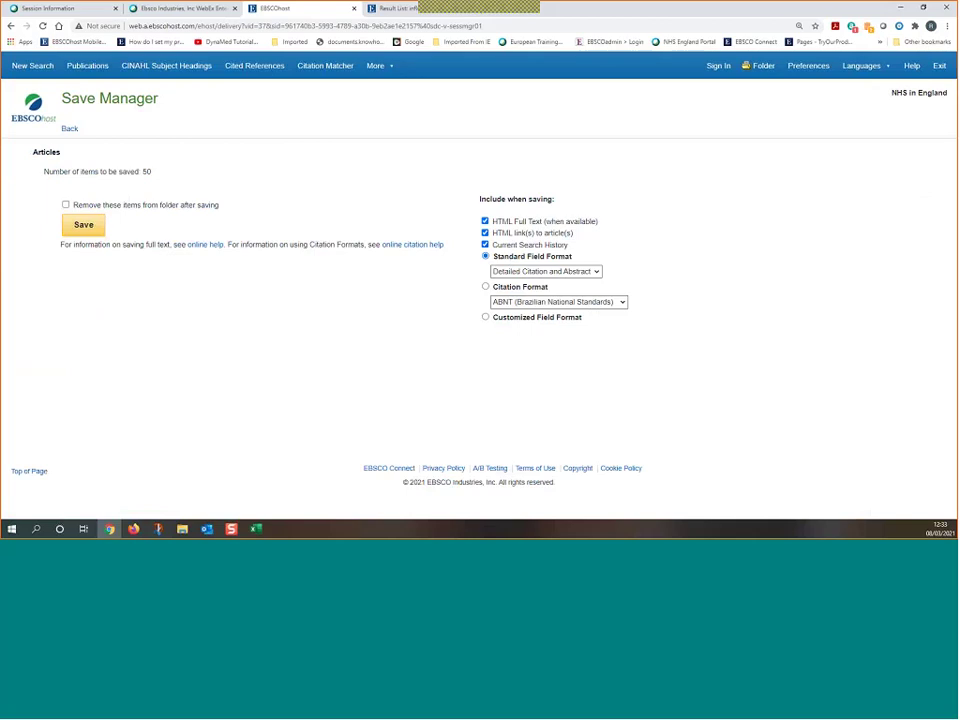
pyautogui.click(69, 130)
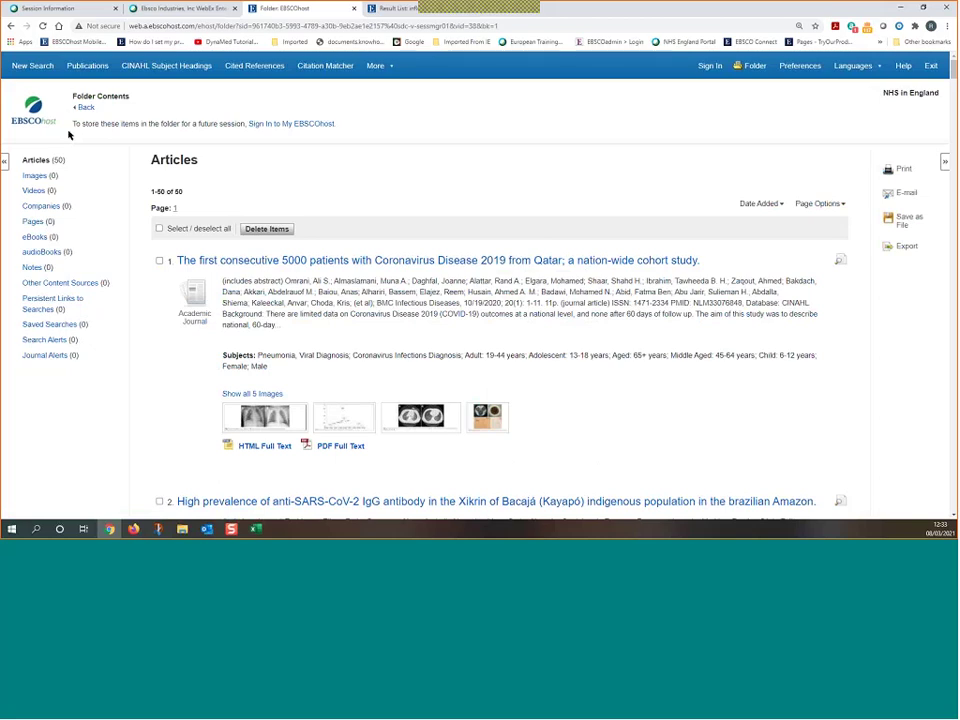
# Open the My EBSCOhost sign-in page from the folder and bring up the form for creating a new account.
pyautogui.click(323, 125)
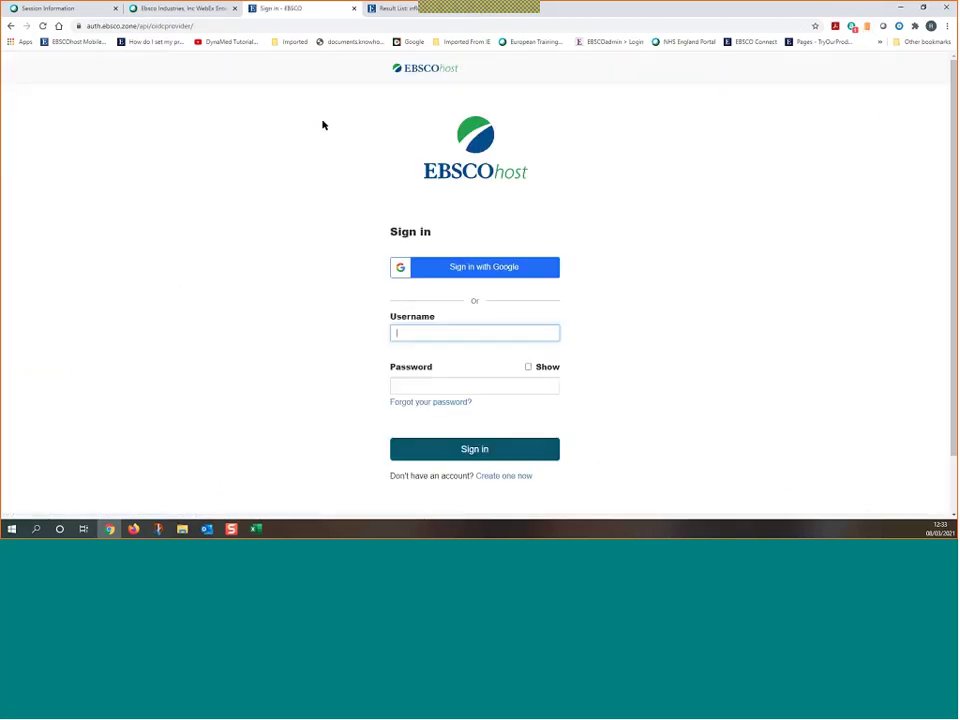
pyautogui.scroll(-1, 145, 220)
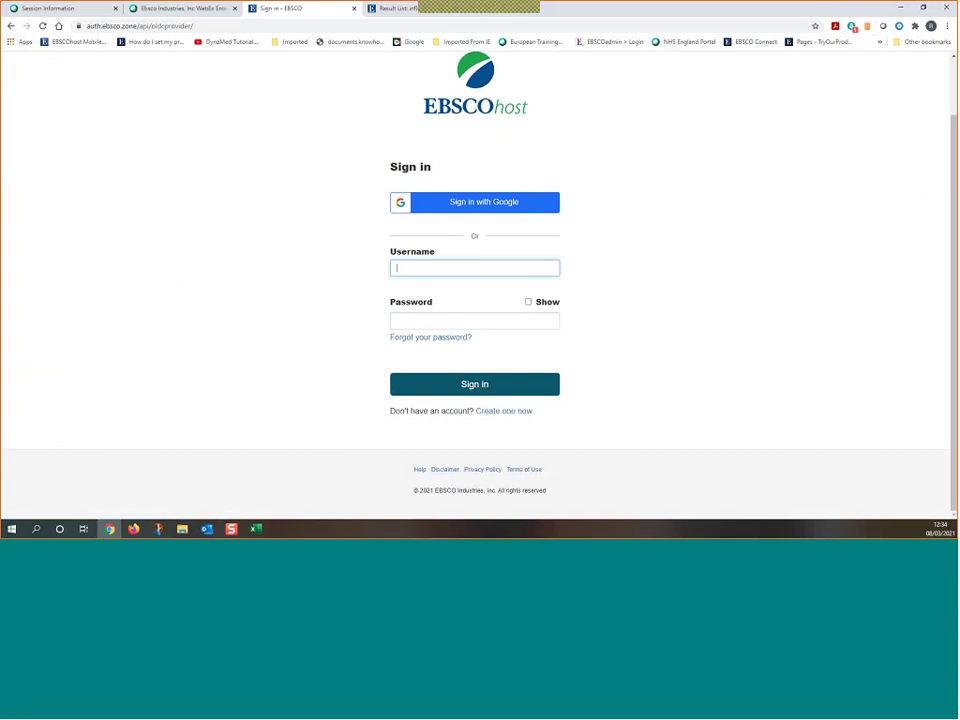
pyautogui.click(519, 418)
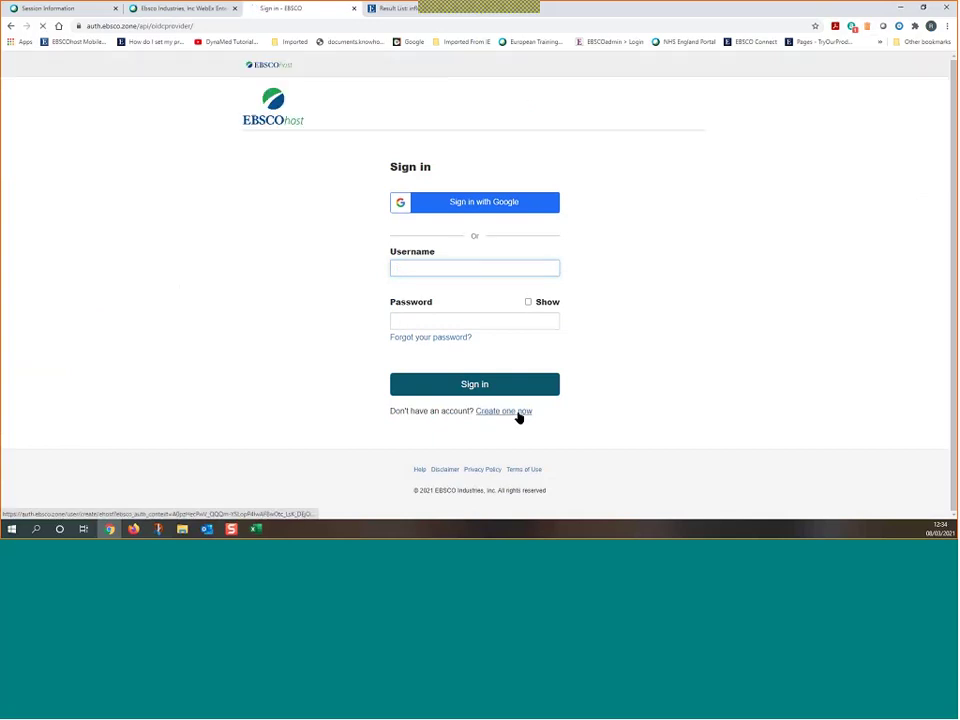
pyautogui.scroll(-3, 142, 281)
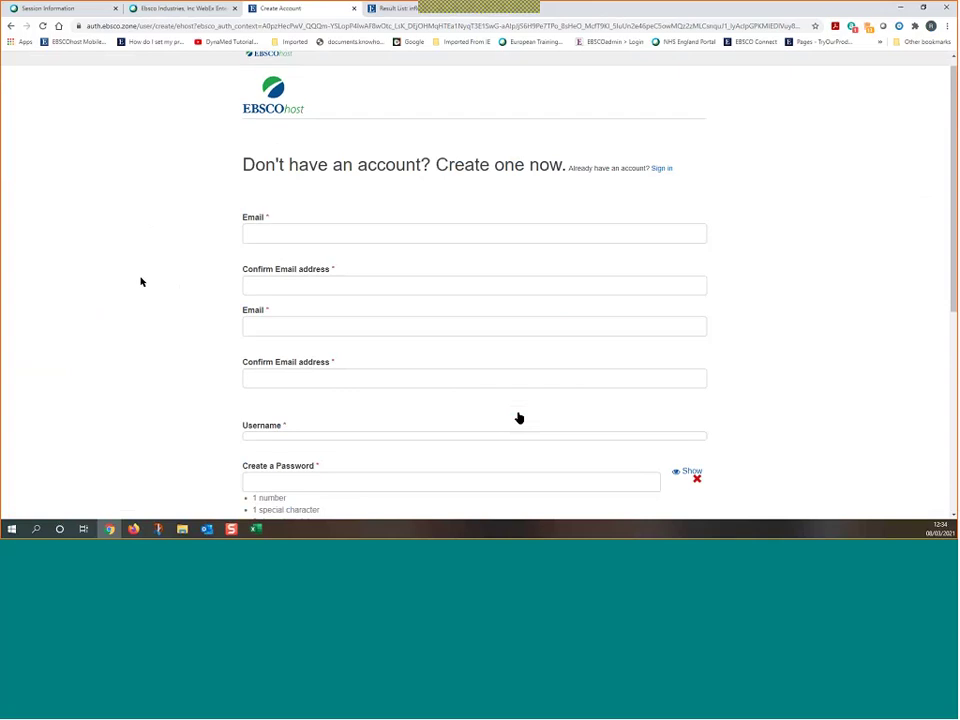
# Tick the personal data consent in the account creation form and review the additional information about data collection and usage.
pyautogui.scroll(-5, 119, 234)
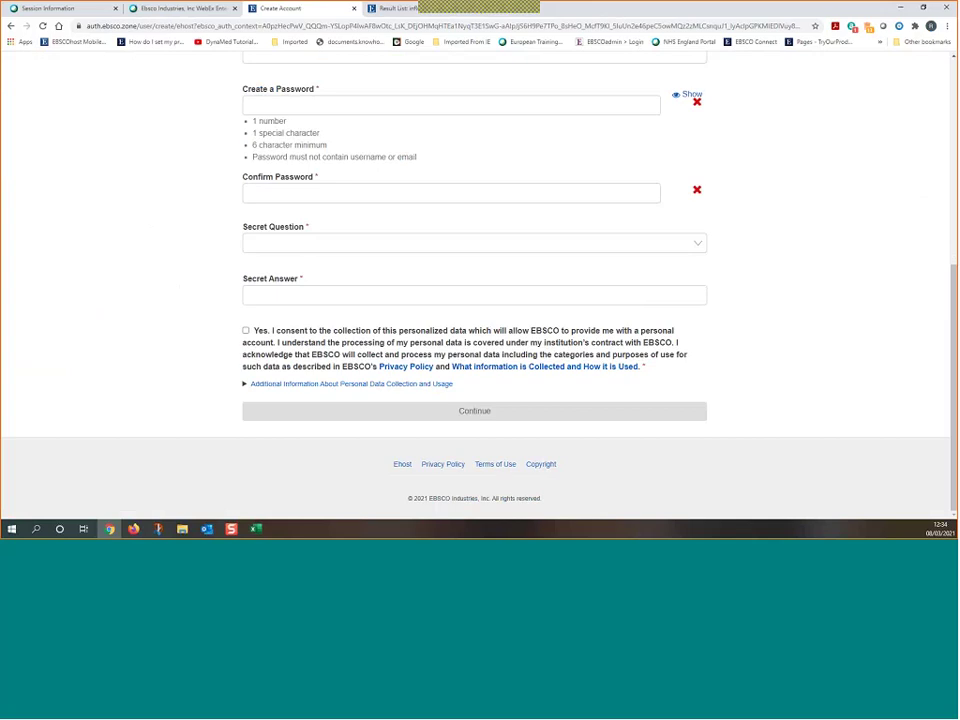
pyautogui.click(246, 331)
pyautogui.click(408, 386)
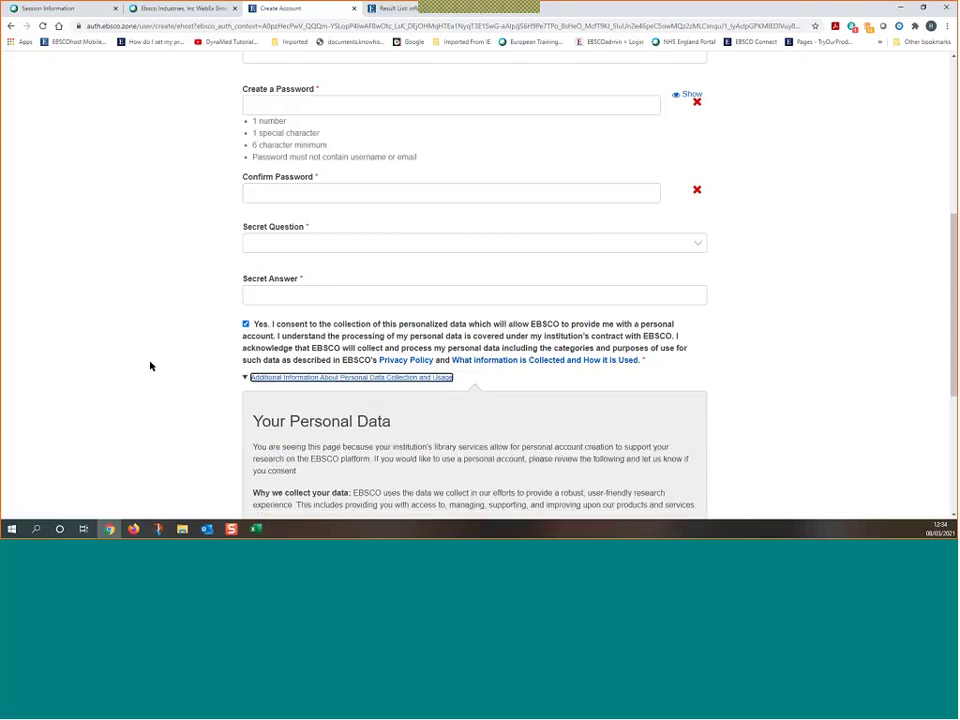
pyautogui.scroll(-5, 150, 366)
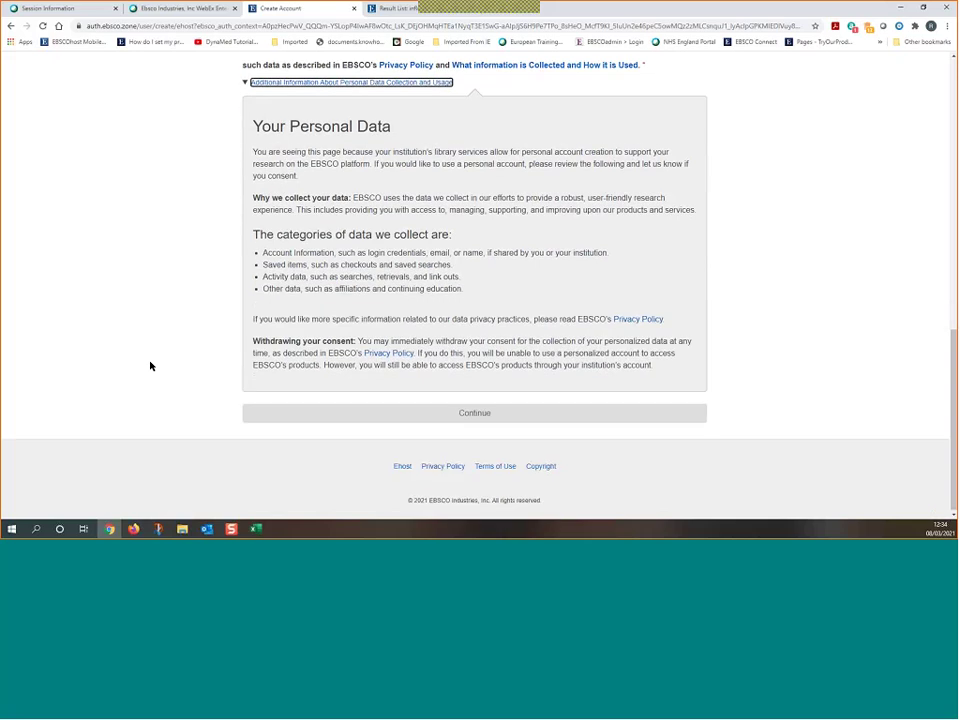
pyautogui.scroll(10, 150, 366)
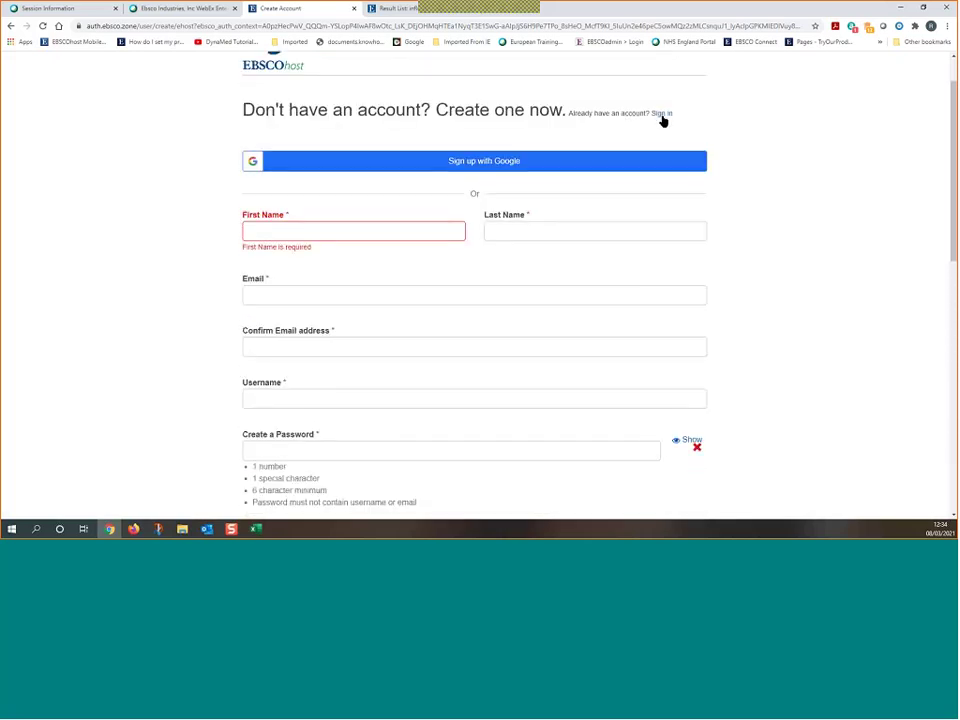
# Switch from account creation to sign-in, sign in to the existing account, and look over the articles in the personal folder.
pyautogui.click(662, 116)
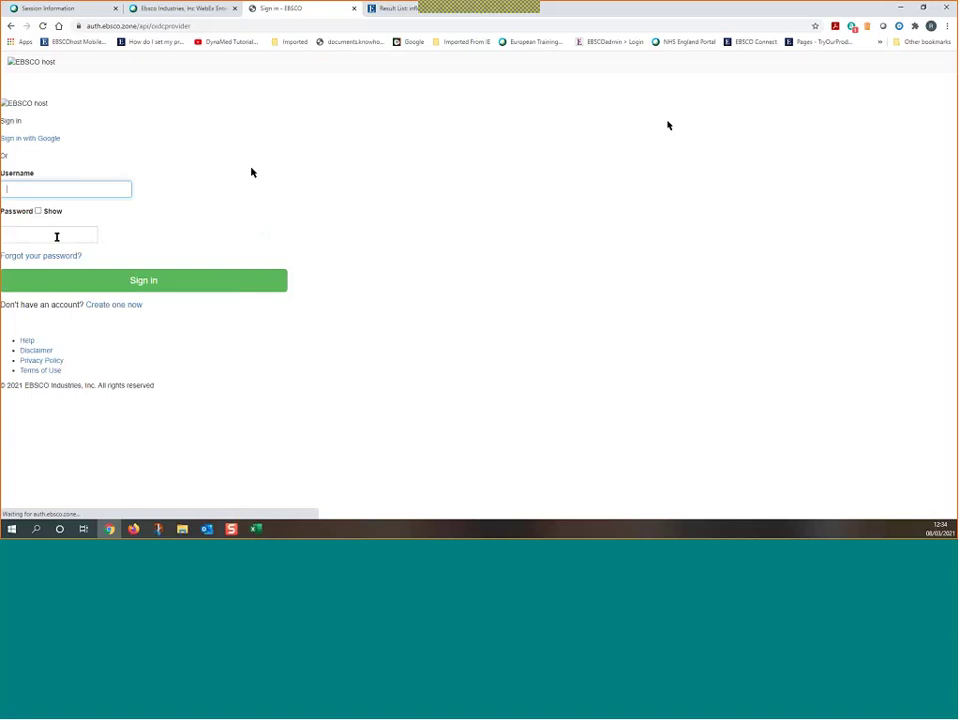
pyautogui.click(30, 143)
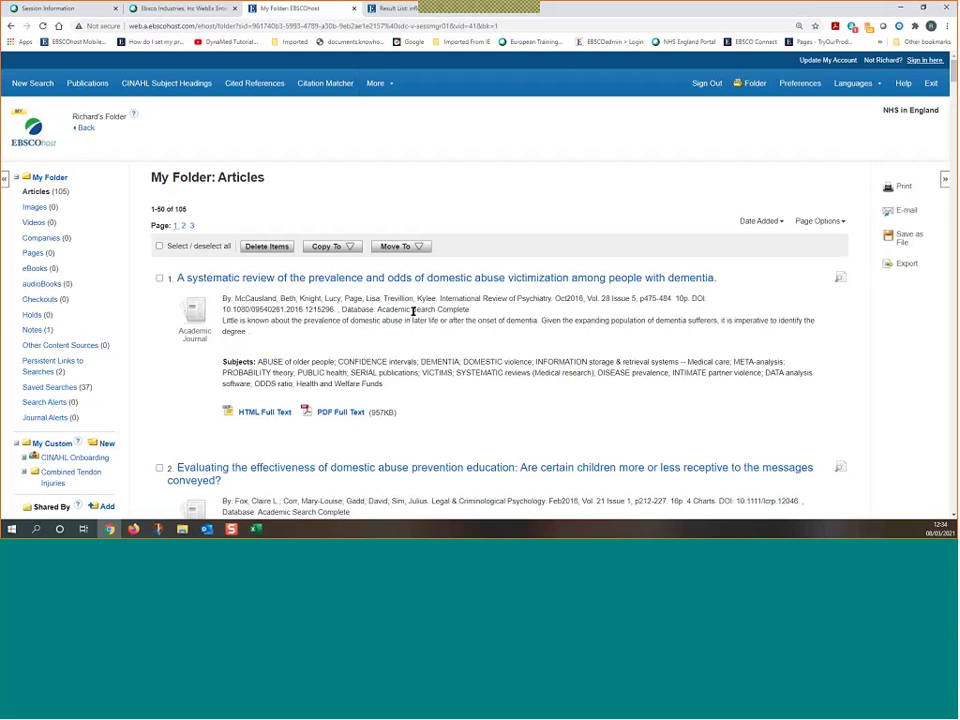
pyautogui.scroll(-5, 414, 320)
pyautogui.scroll(5, 422, 345)
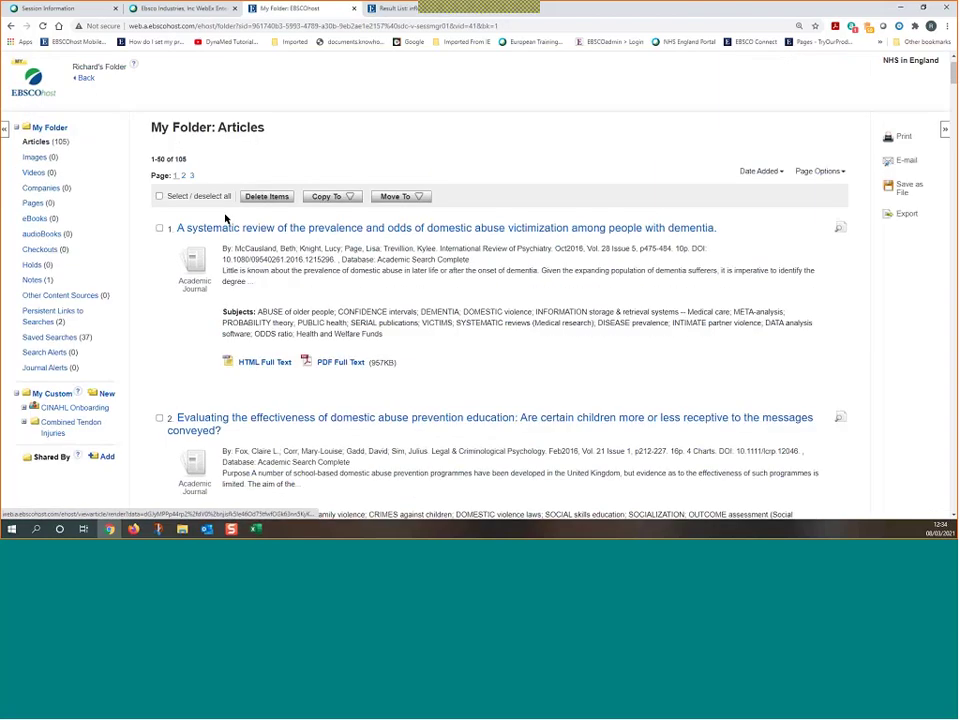
# Select all articles on the personal folder page, clear the selection, and return to the COVID-19 result list.
pyautogui.click(159, 197)
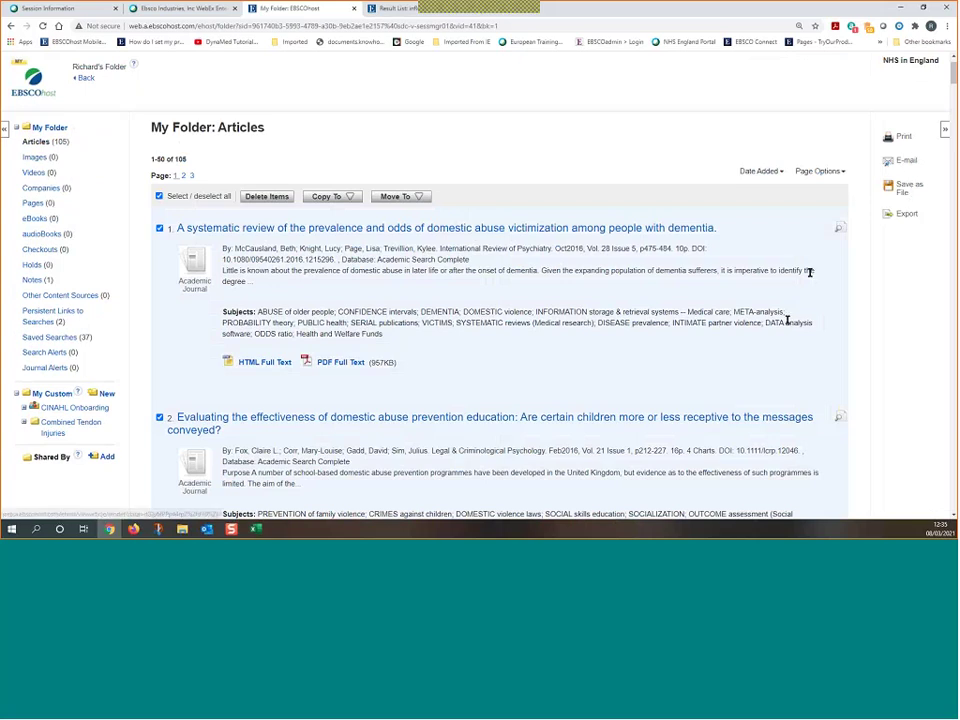
pyautogui.click(159, 197)
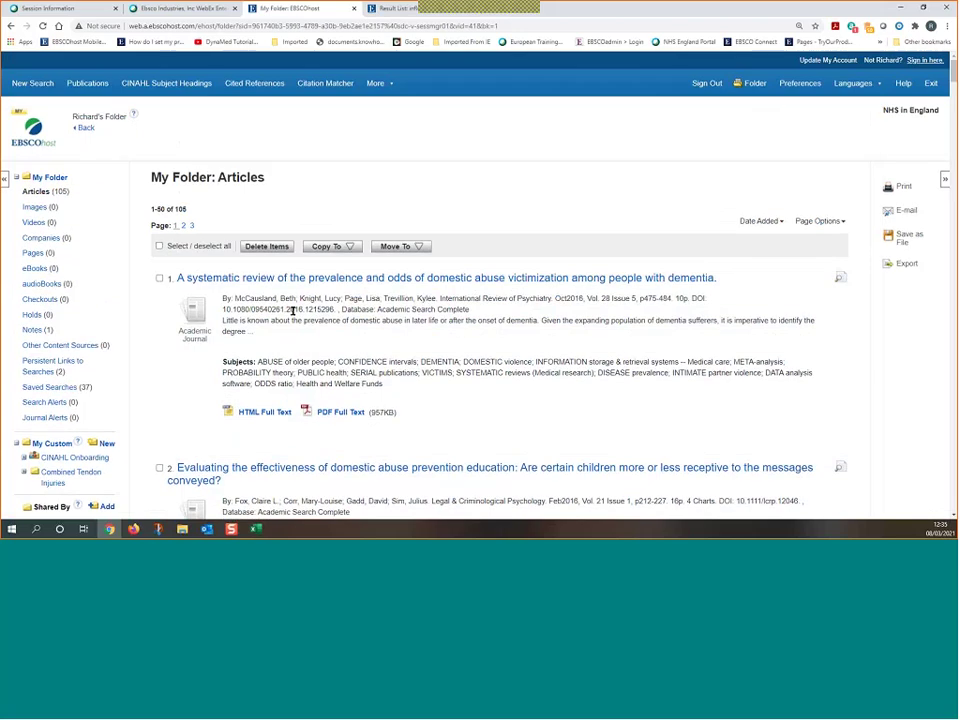
pyautogui.click(84, 129)
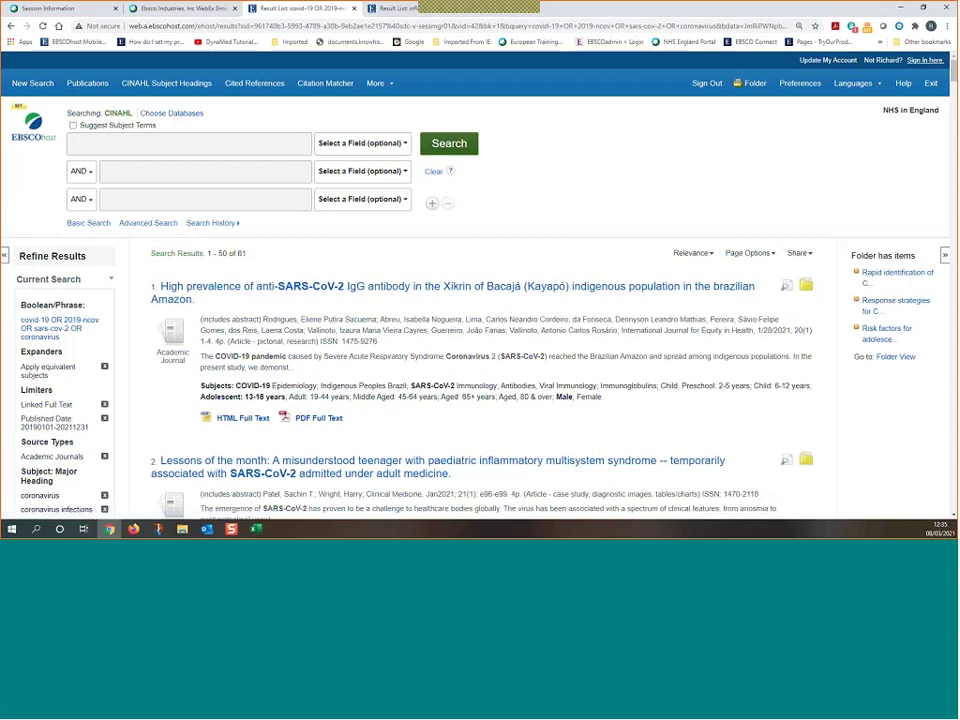
# Open the search history, review the listed searches, and sort them by search ID in ascending order.
pyautogui.click(206, 224)
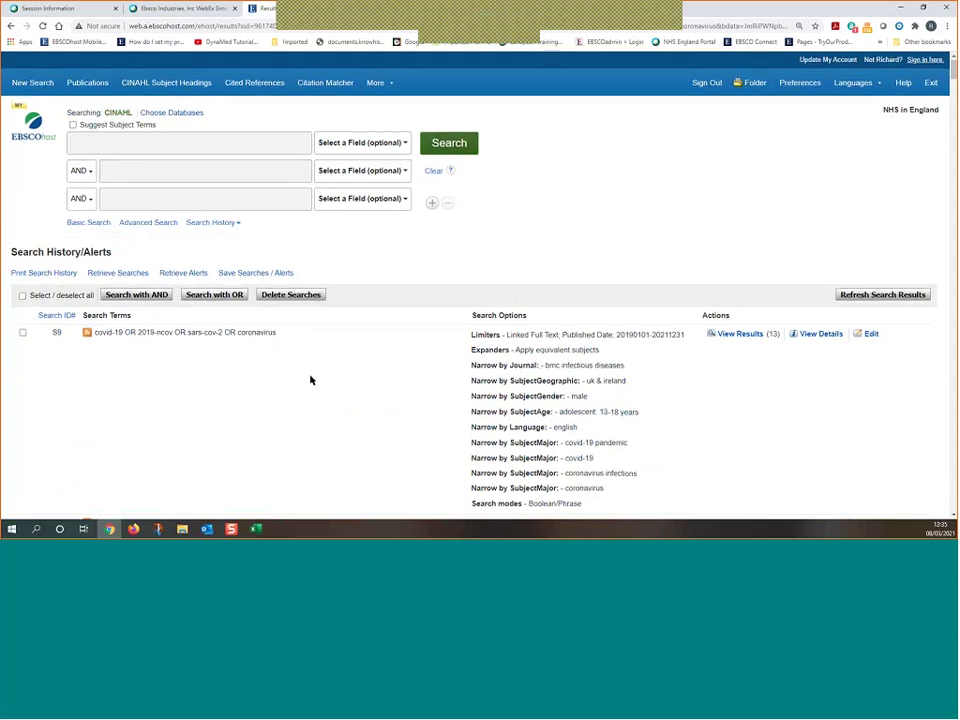
pyautogui.scroll(-5, 311, 381)
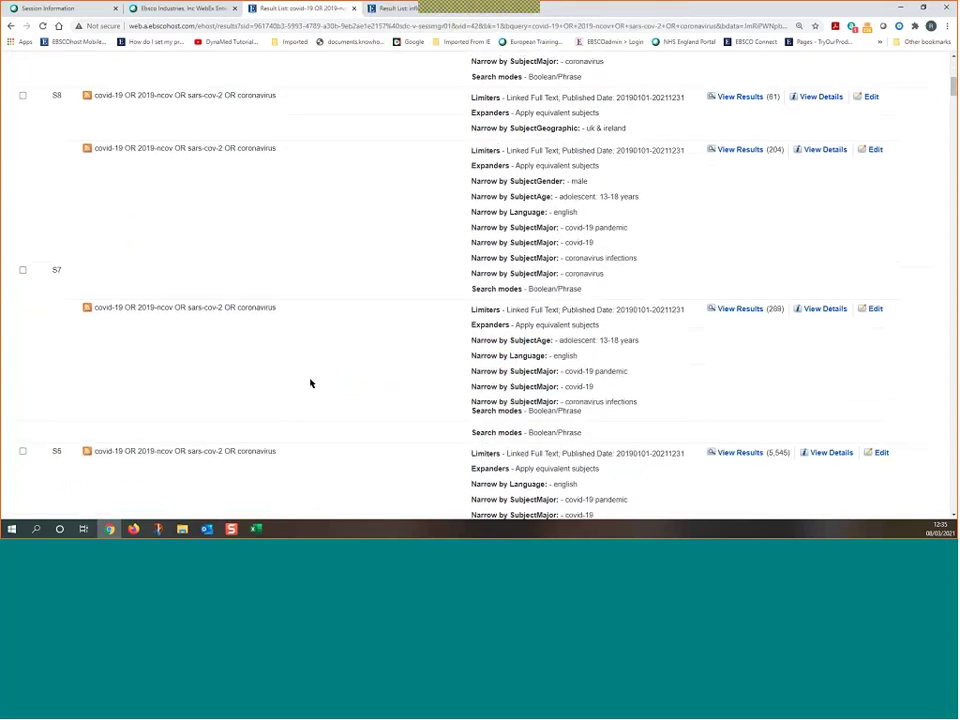
pyautogui.scroll(5, 317, 432)
pyautogui.scroll(2, 317, 435)
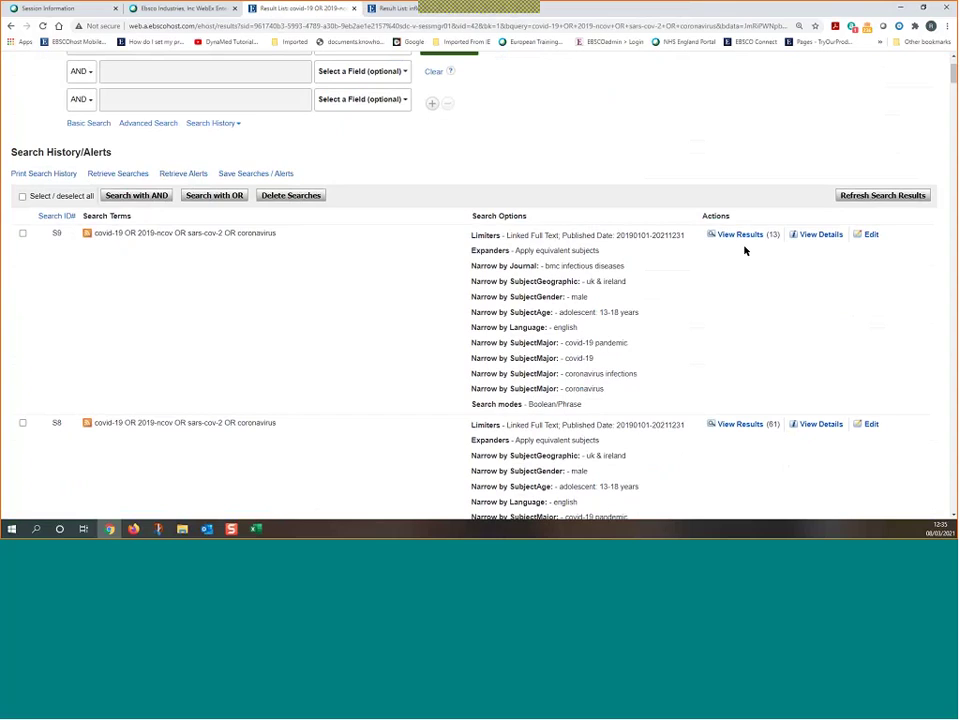
pyautogui.click(60, 217)
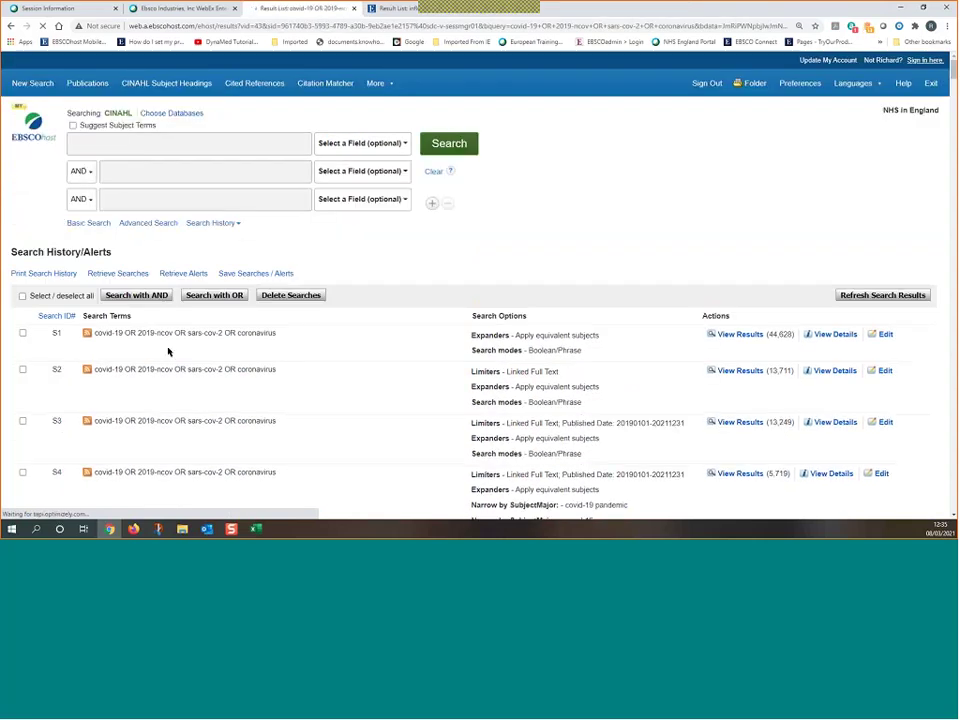
pyautogui.scroll(-3, 104, 258)
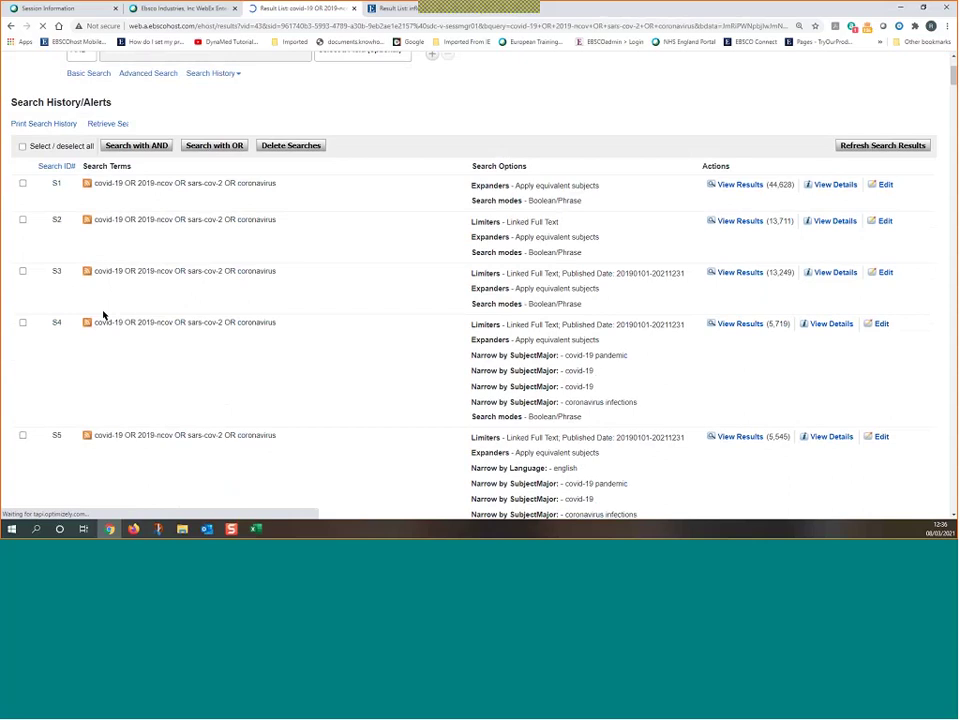
pyautogui.scroll(2, 262, 370)
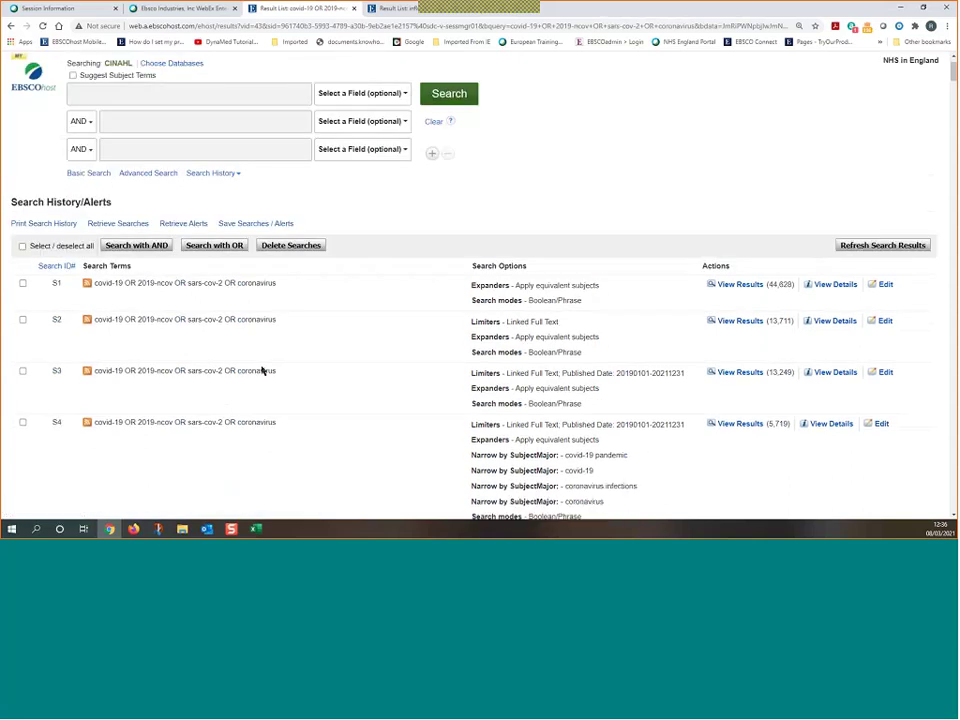
# Open the printable search history, preview its print settings with the HP printer as destination, and close it without printing.
pyautogui.click(27, 224)
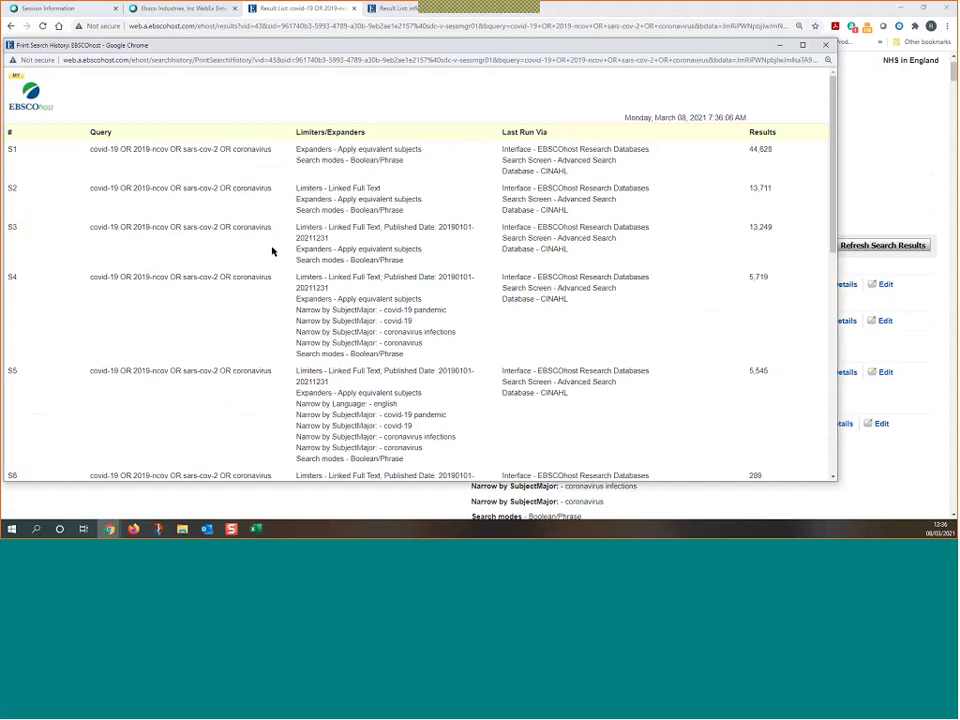
pyautogui.scroll(-5, 273, 290)
pyautogui.scroll(5, 270, 295)
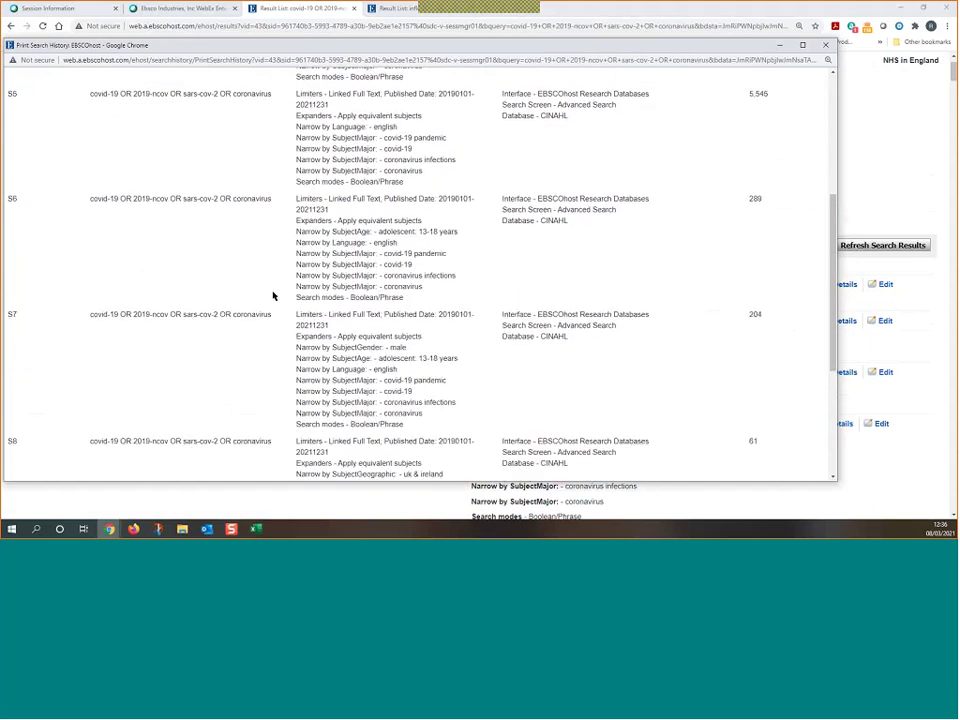
pyautogui.scroll(-2, 268, 297)
pyautogui.rightClick(266, 296)
pyautogui.click(281, 352)
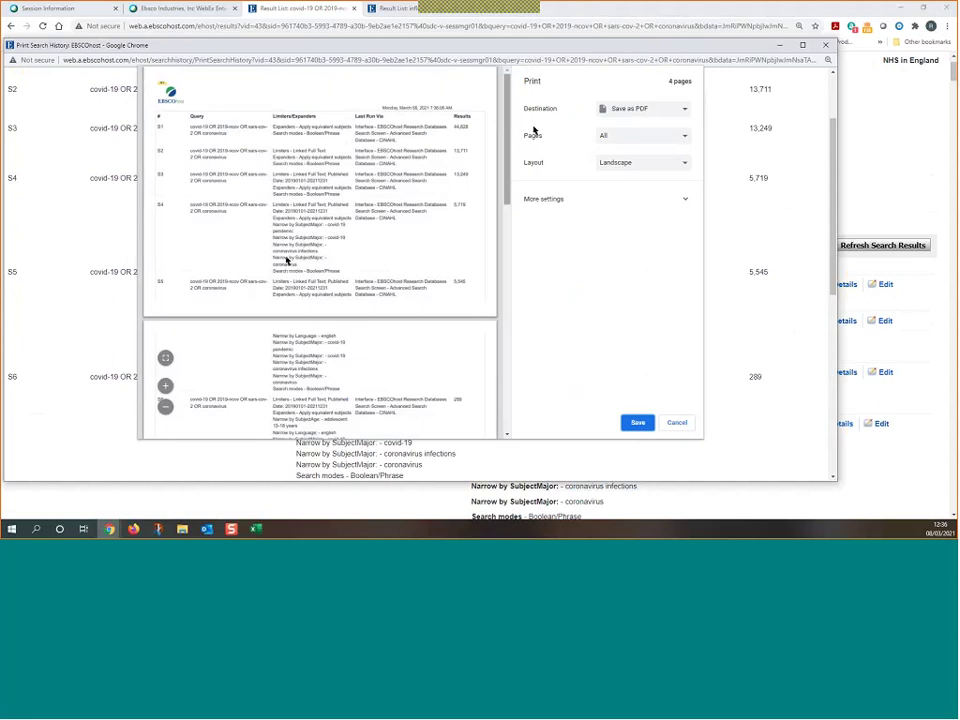
pyautogui.click(640, 108)
pyautogui.click(636, 122)
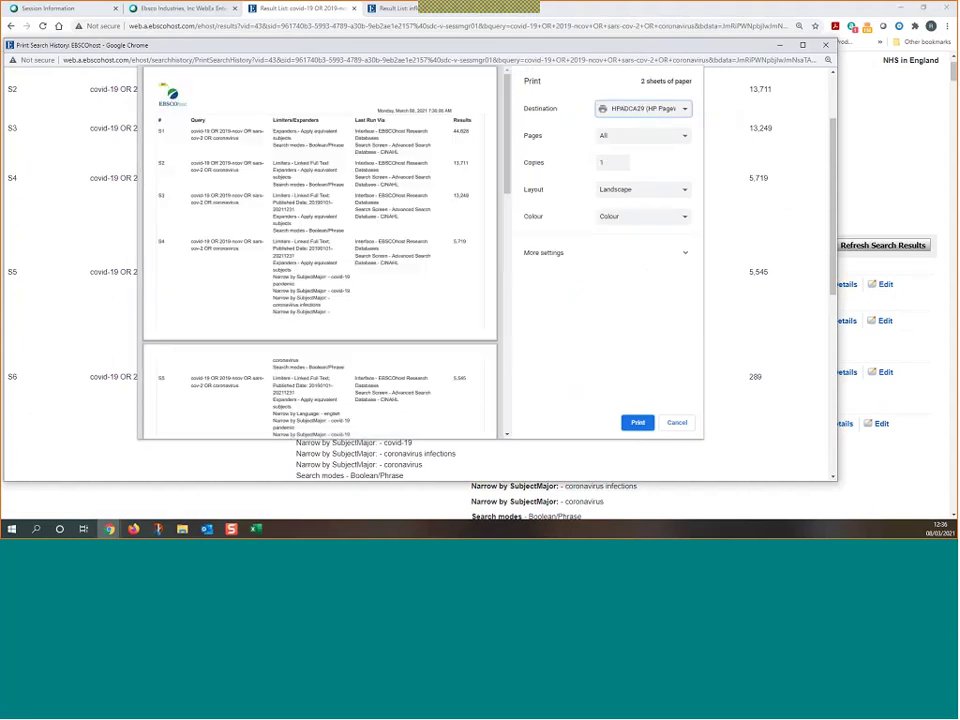
pyautogui.press('Escape')
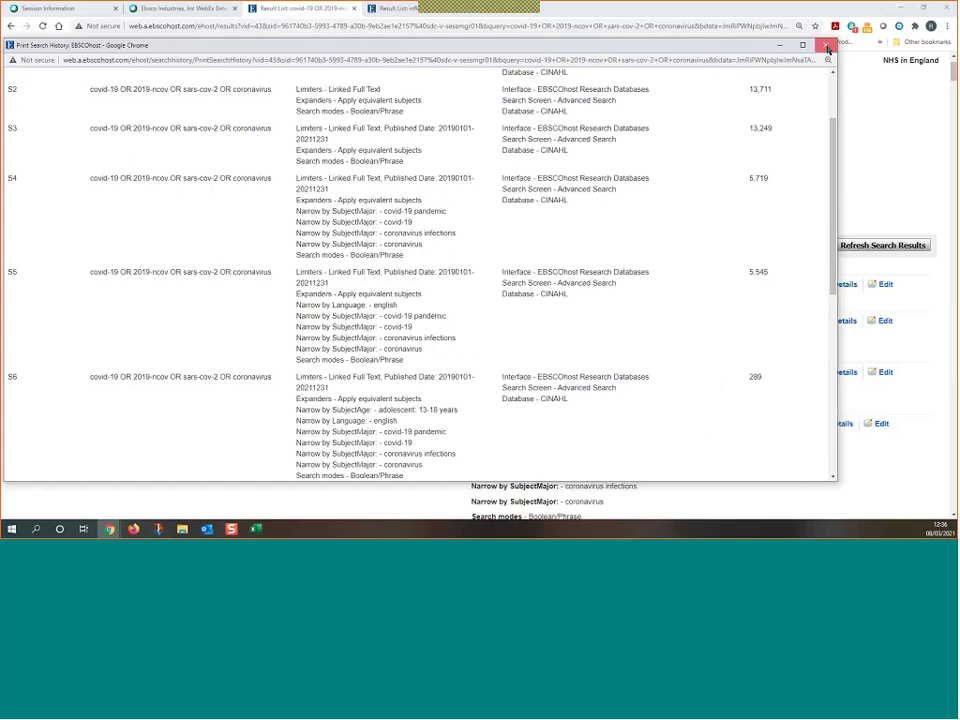
pyautogui.click(825, 45)
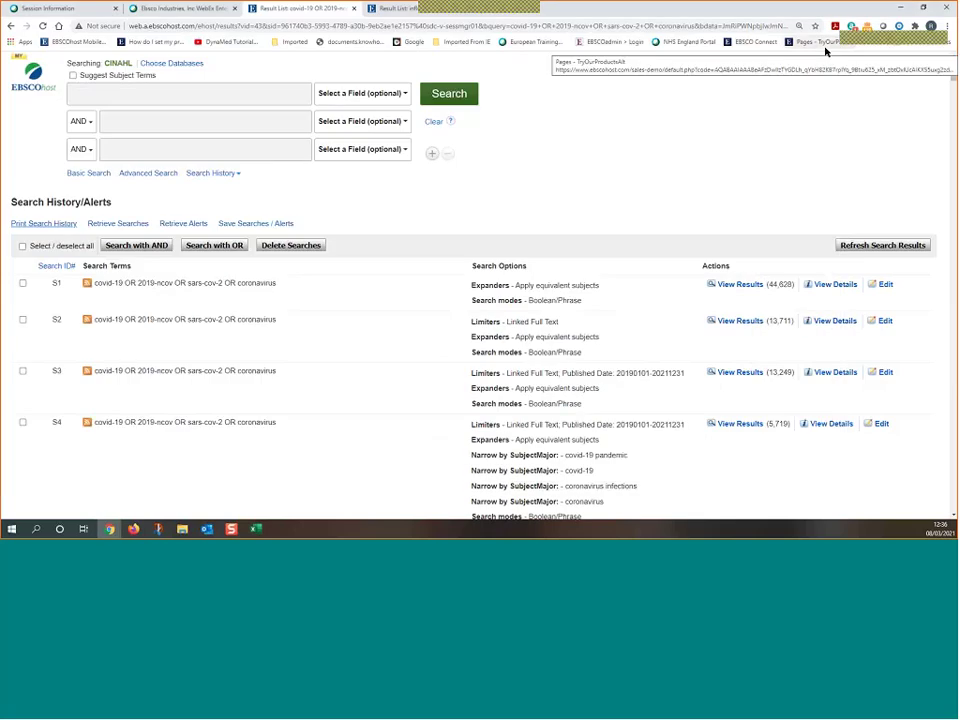
# Open the form for saving the search history, choose Saved Search (Temporary, 24 hours), and review the searches it includes.
pyautogui.click(236, 228)
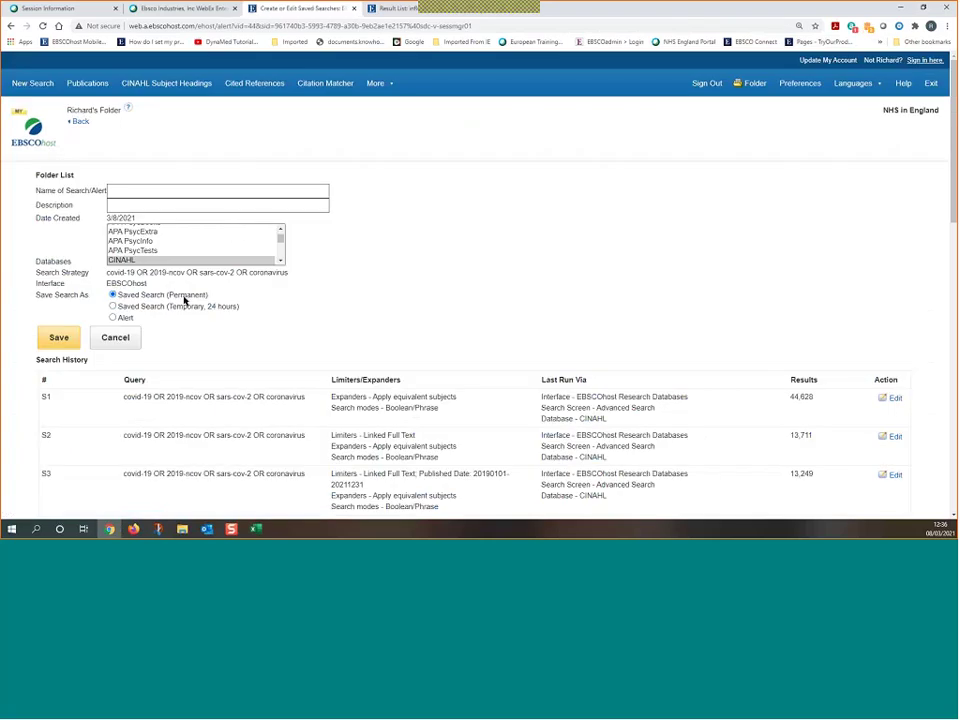
pyautogui.click(113, 306)
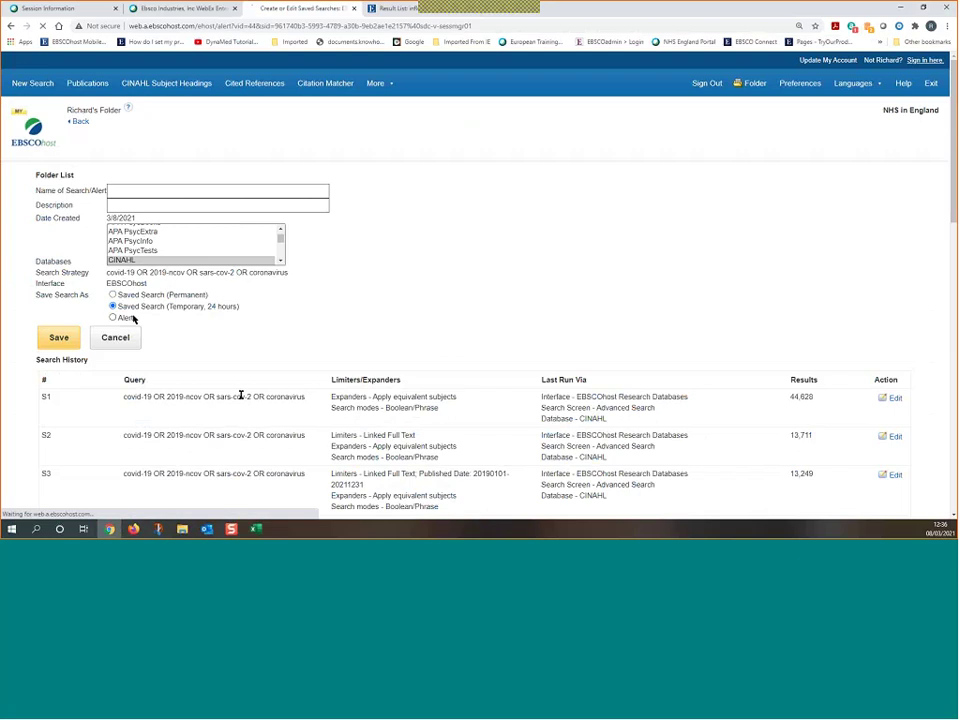
pyautogui.scroll(-5, 240, 395)
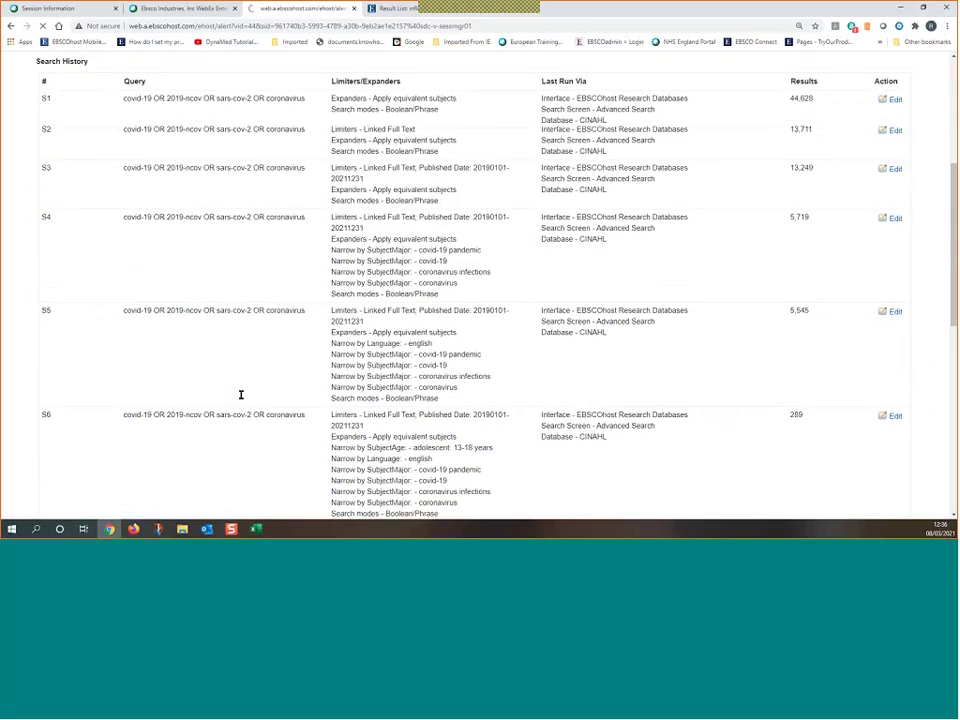
pyautogui.scroll(-5, 240, 395)
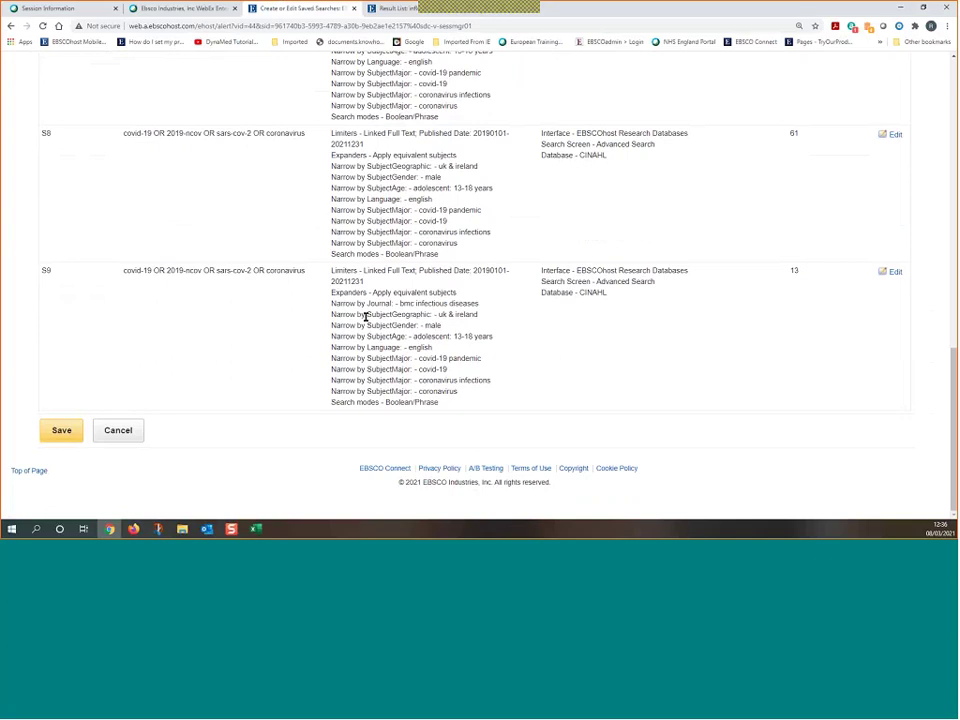
pyautogui.scroll(2, 365, 316)
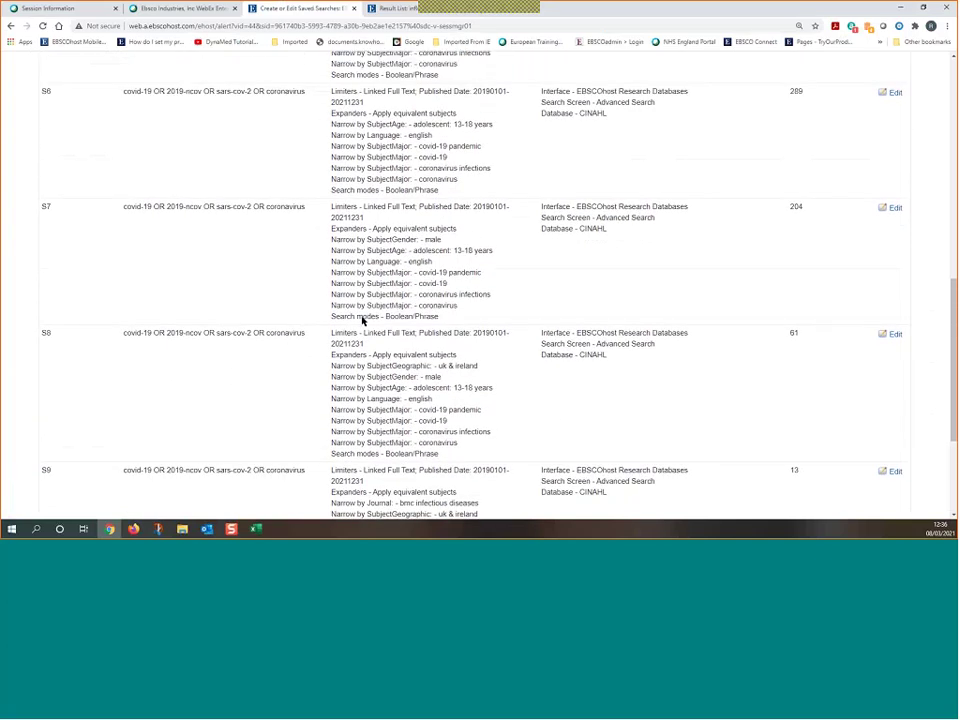
# Open search S8 for editing, examine its search options and limiters, and close the editor without saving.
pyautogui.click(893, 336)
pyautogui.scroll(-2, 521, 267)
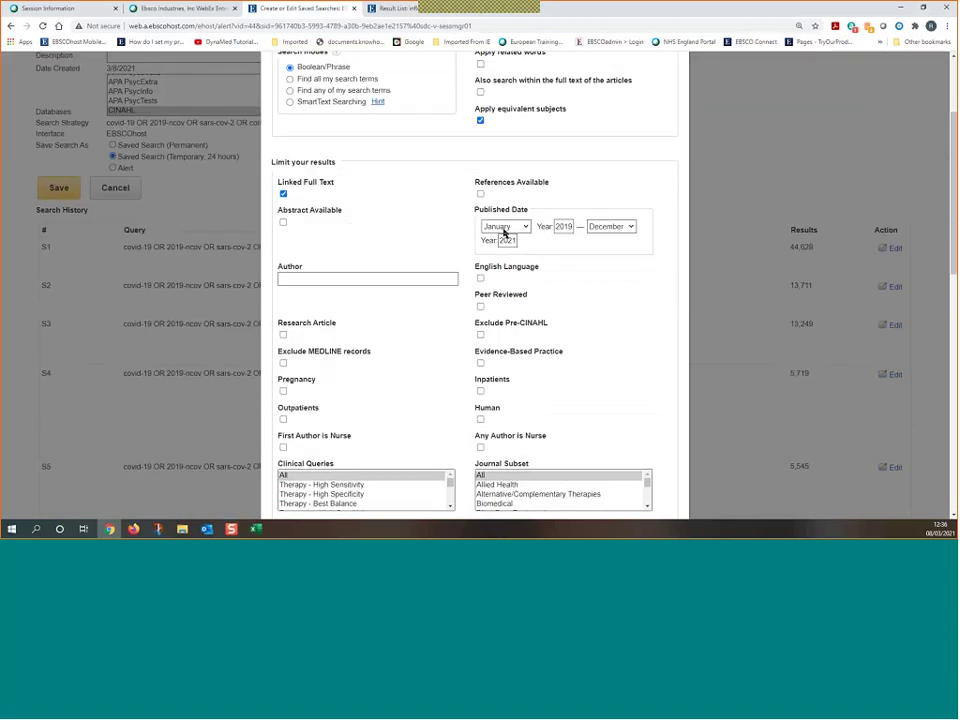
pyautogui.scroll(-2, 503, 228)
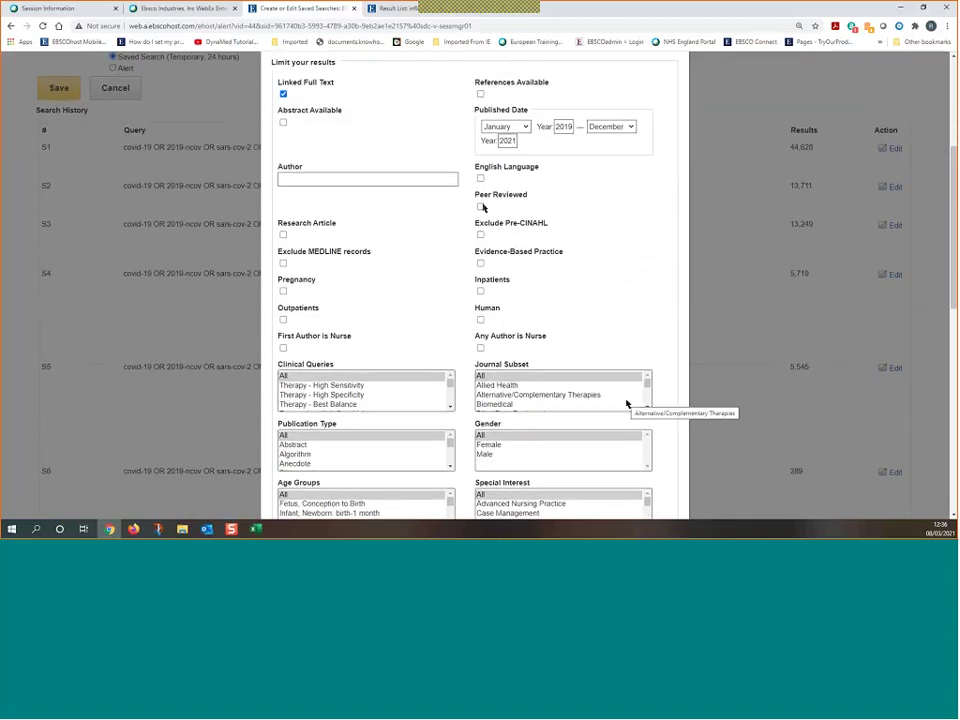
pyautogui.scroll(5, 598, 280)
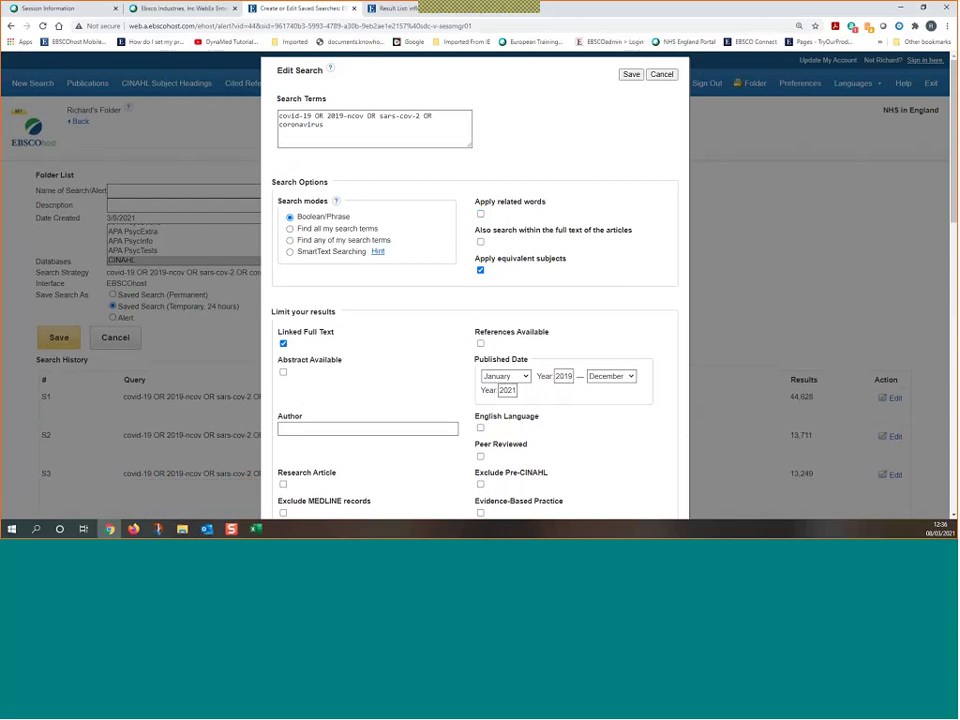
pyautogui.click(219, 249)
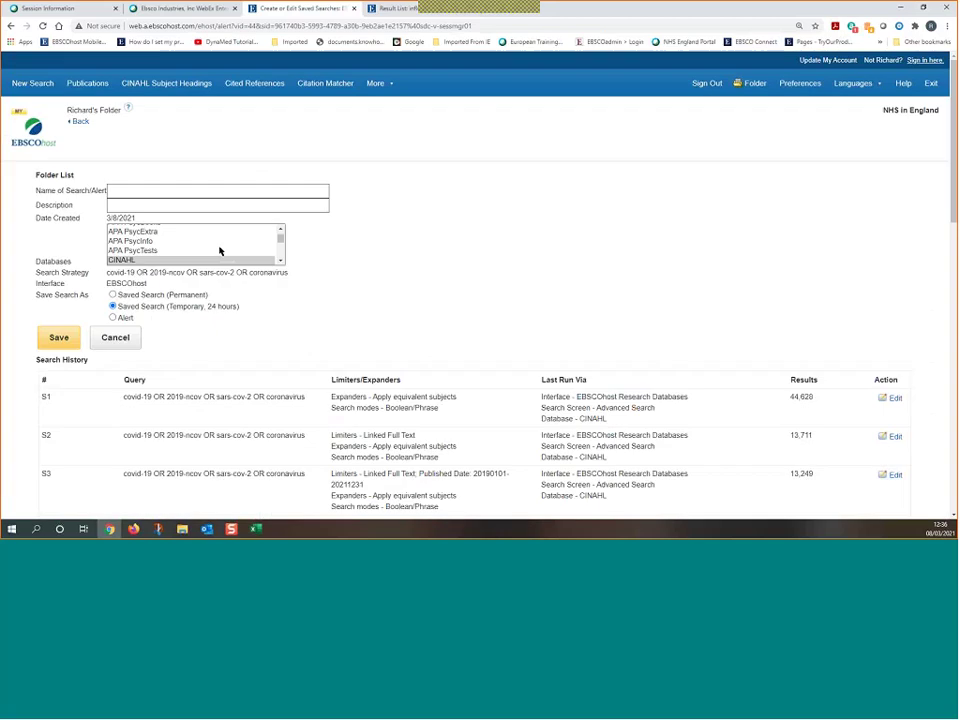
# Name the saved search "Covid-19 Pandemic".
pyautogui.click(185, 188)
pyautogui.write('c')
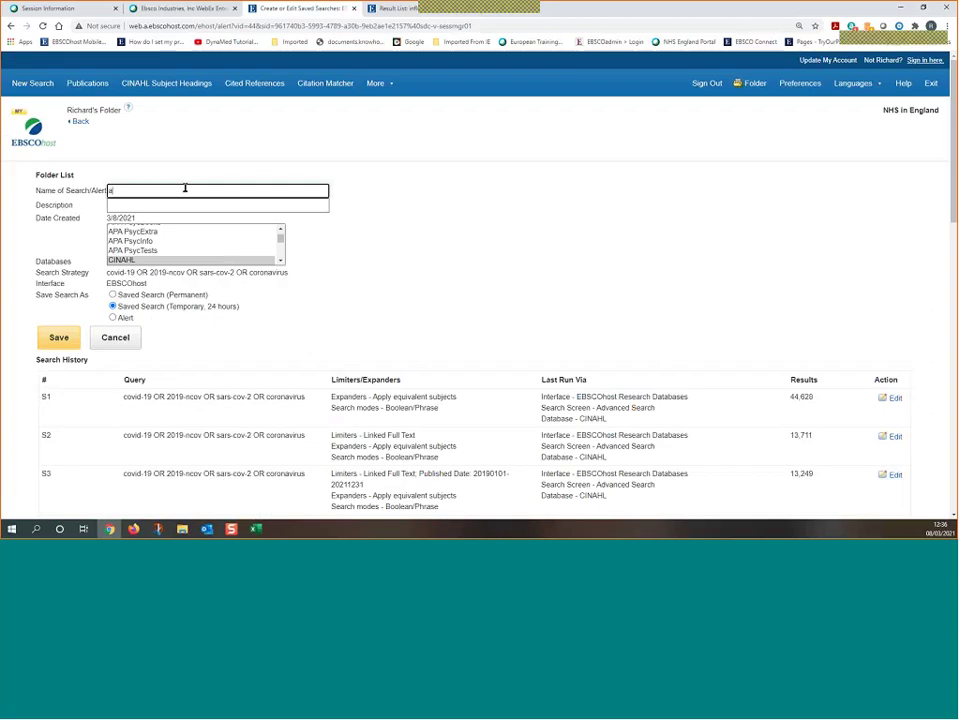
pyautogui.write('o')
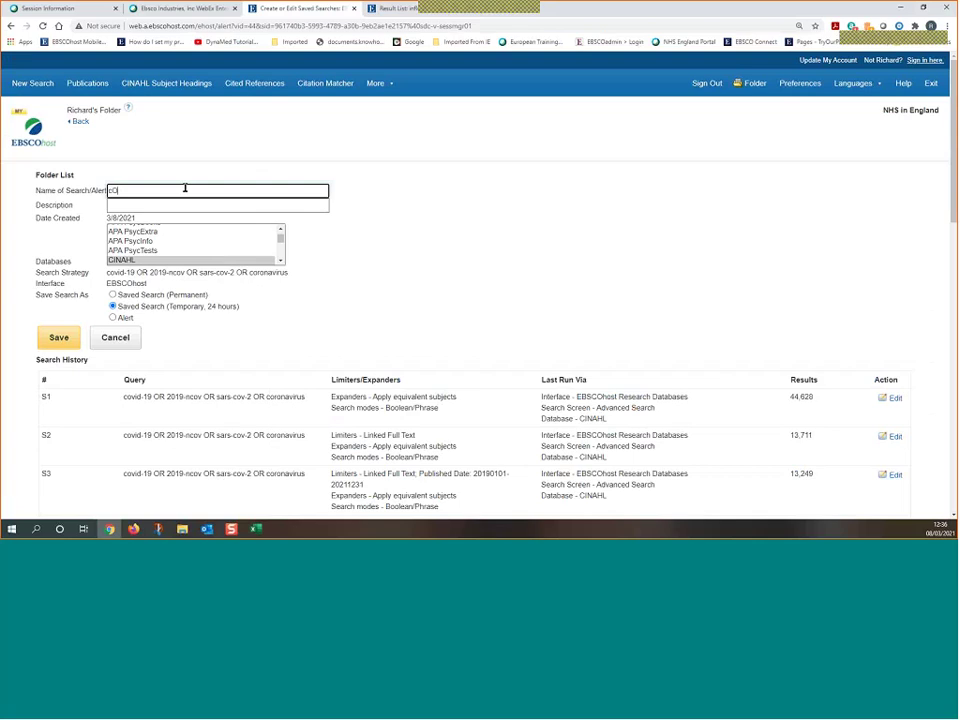
pyautogui.write('vid')
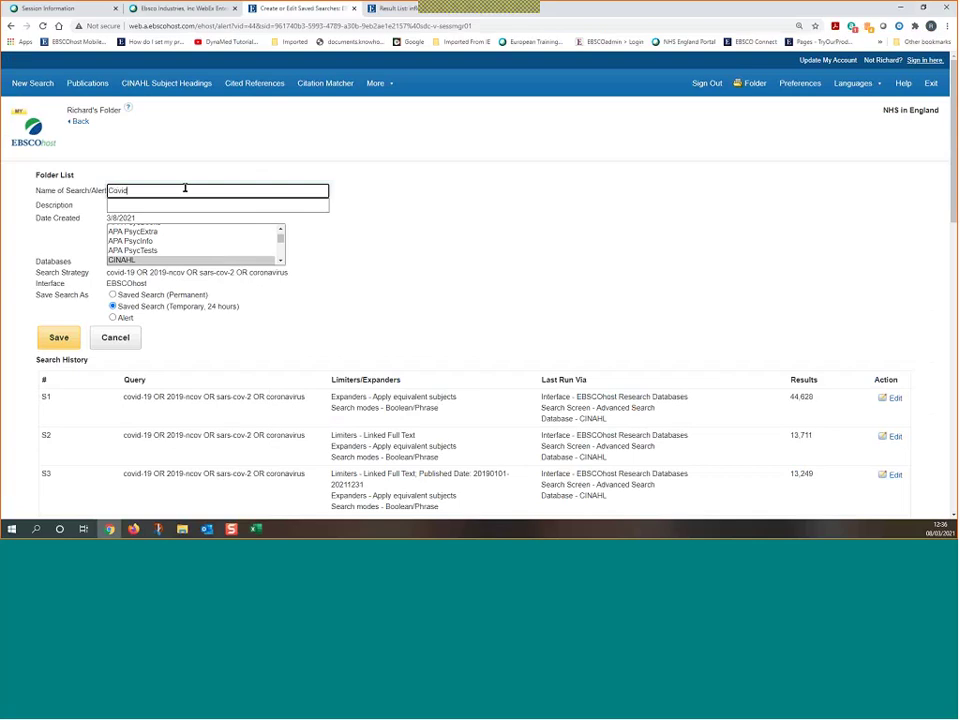
pyautogui.write('-19 R')
pyautogui.write('andemic')
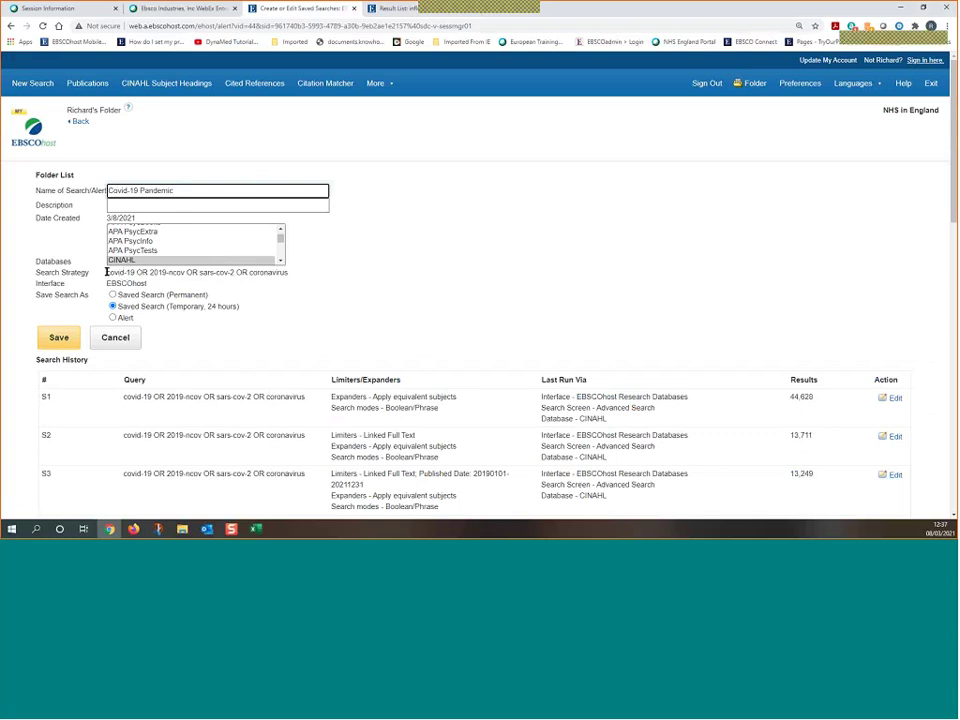
# Check the search strategy, save the "Covid-19 Pandemic" search, and continue to the saved searches.
pyautogui.moveTo(106, 272); pyautogui.dragTo(309, 280)
pyautogui.scroll(-1, 246, 336)
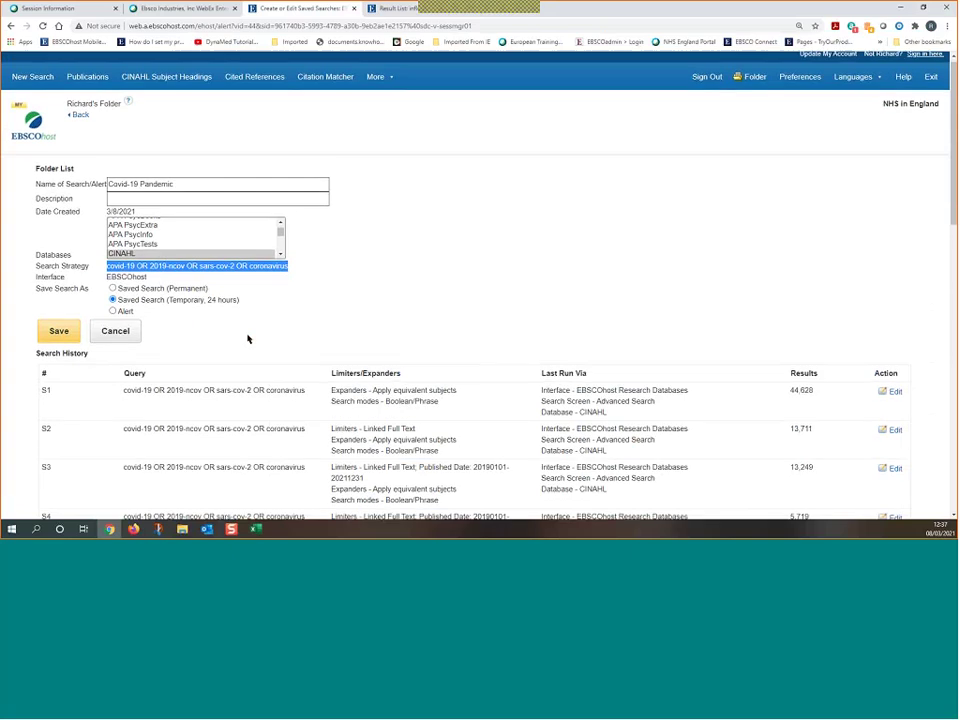
pyautogui.click(59, 240)
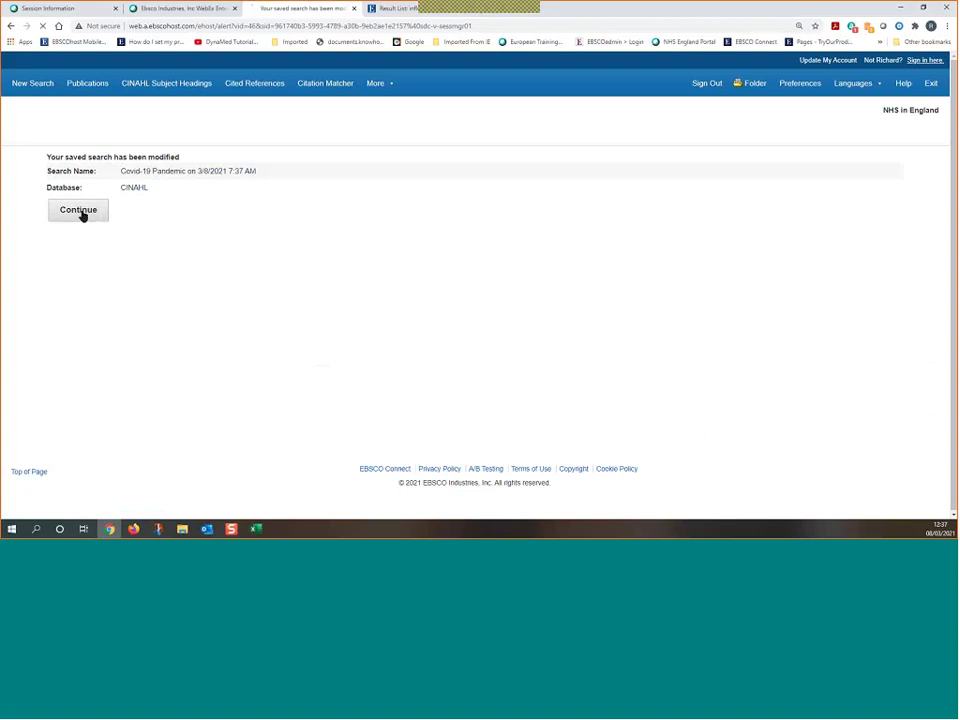
pyautogui.click(82, 213)
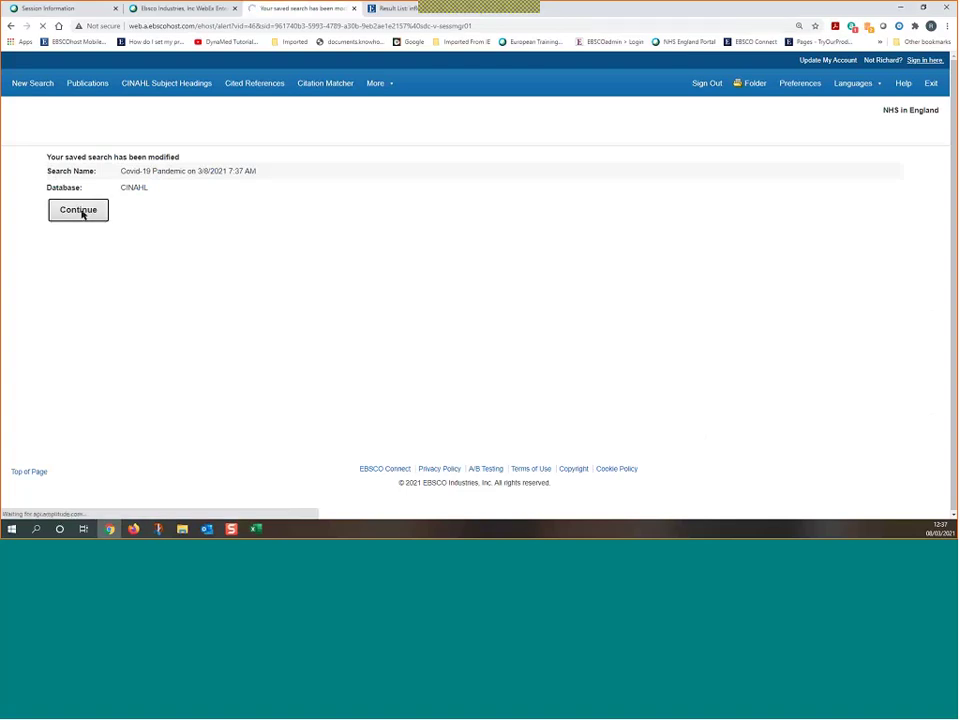
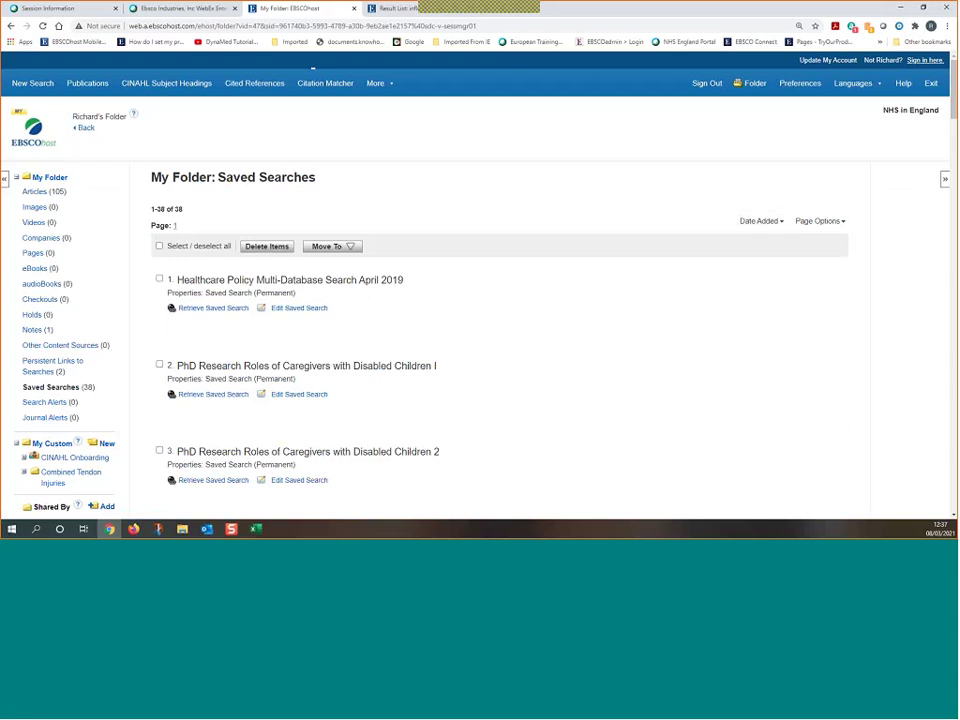
# Look through the Saved Searches folder for the "Covid-19 Pandemic" entry.
pyautogui.scroll(-5, 439, 332)
pyautogui.scroll(-10, 439, 332)
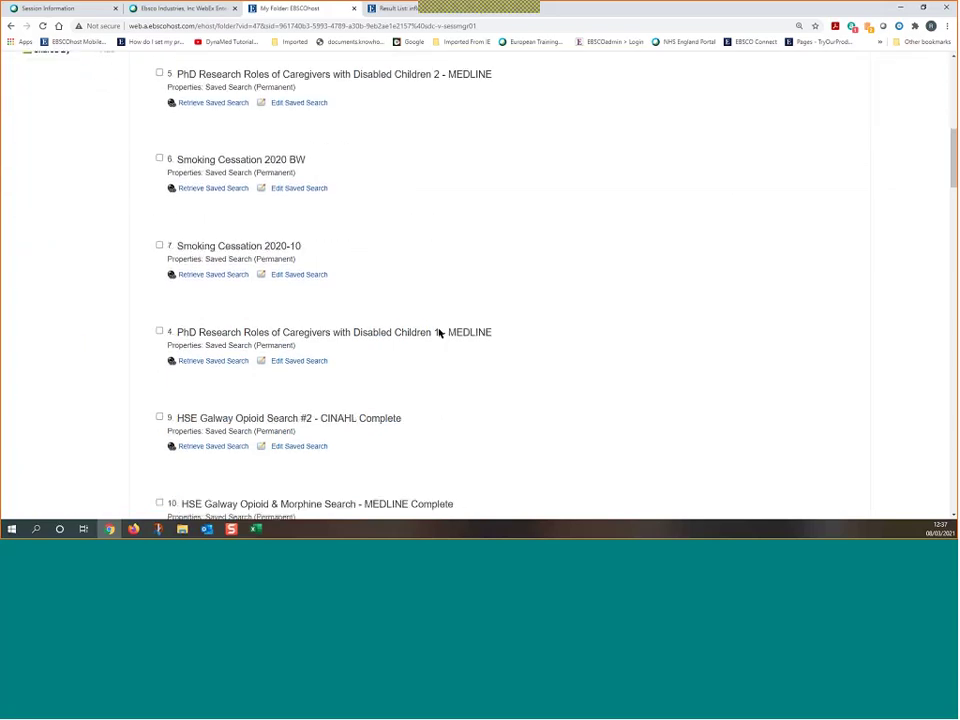
pyautogui.scroll(-10, 438, 330)
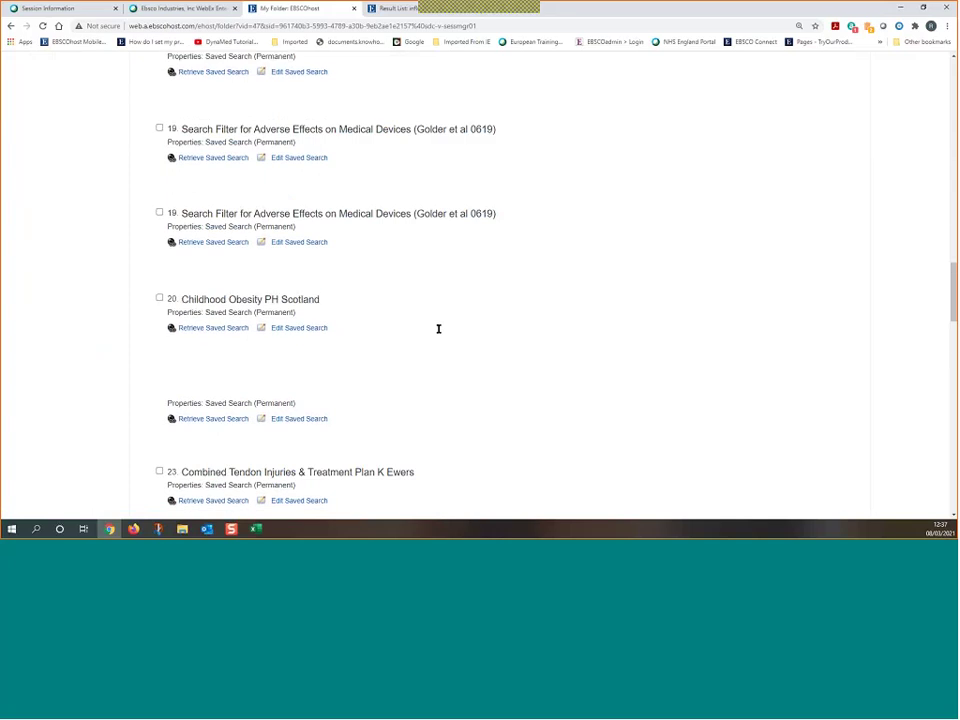
pyautogui.scroll(-8, 434, 336)
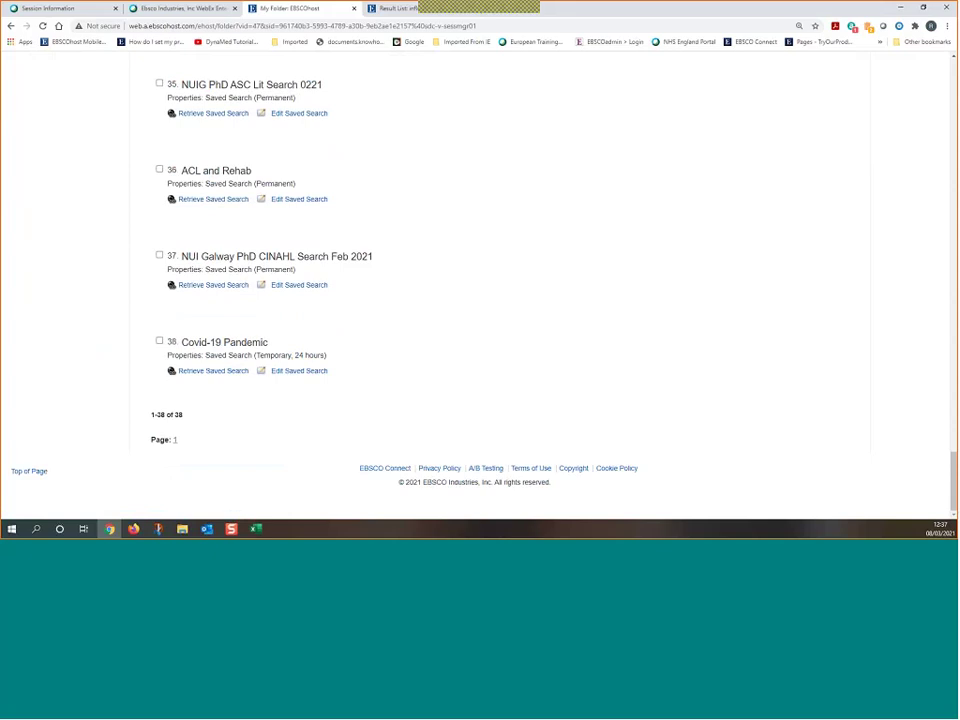
pyautogui.scroll(15, 248, 392)
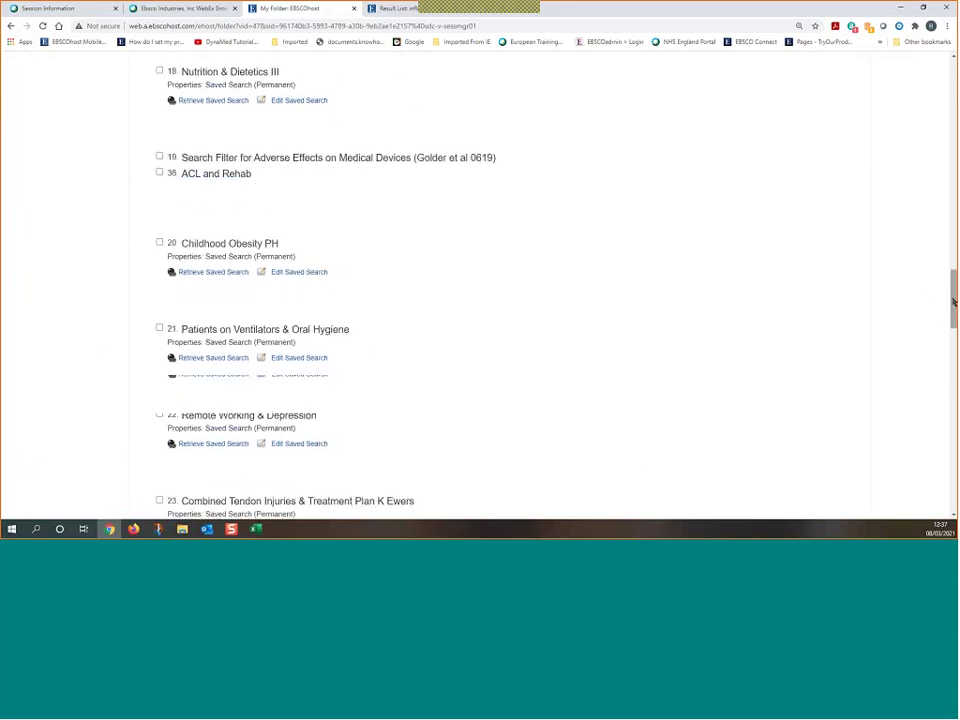
pyautogui.moveTo(951, 300); pyautogui.dragTo(945, 122)
# Delete all searches from the current search history and start a new search.
pyautogui.click(29, 90)
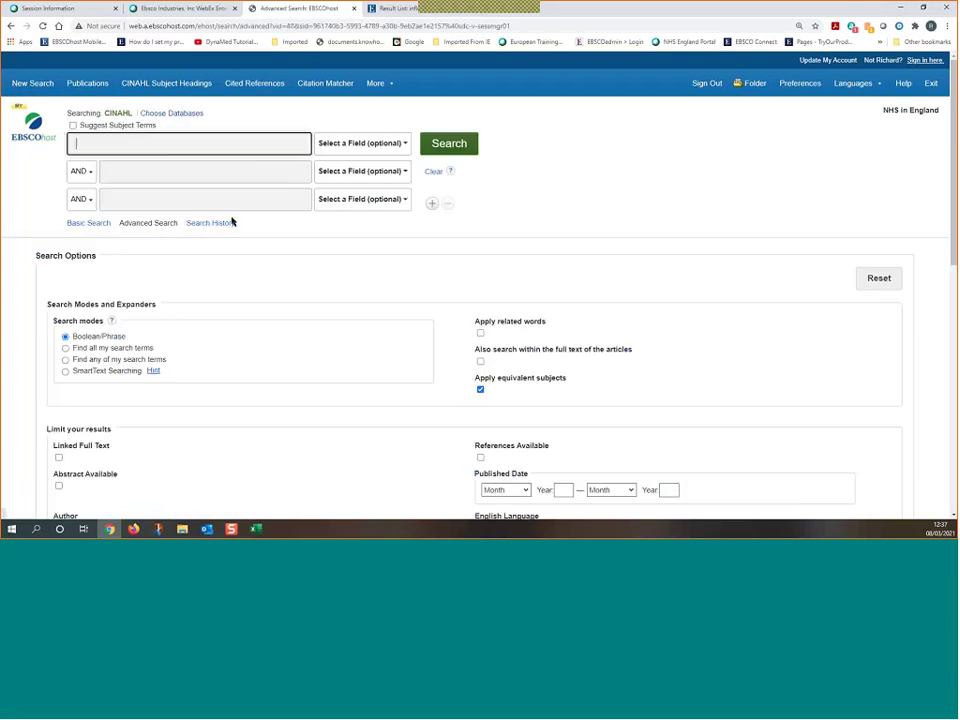
pyautogui.click(218, 224)
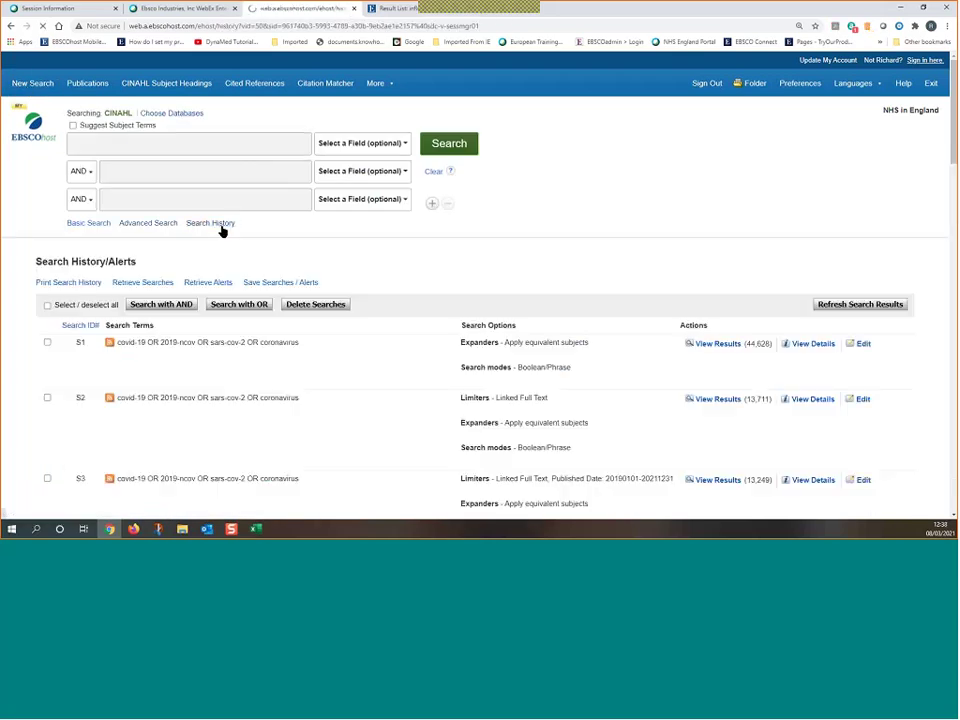
pyautogui.click(47, 305)
pyautogui.click(315, 304)
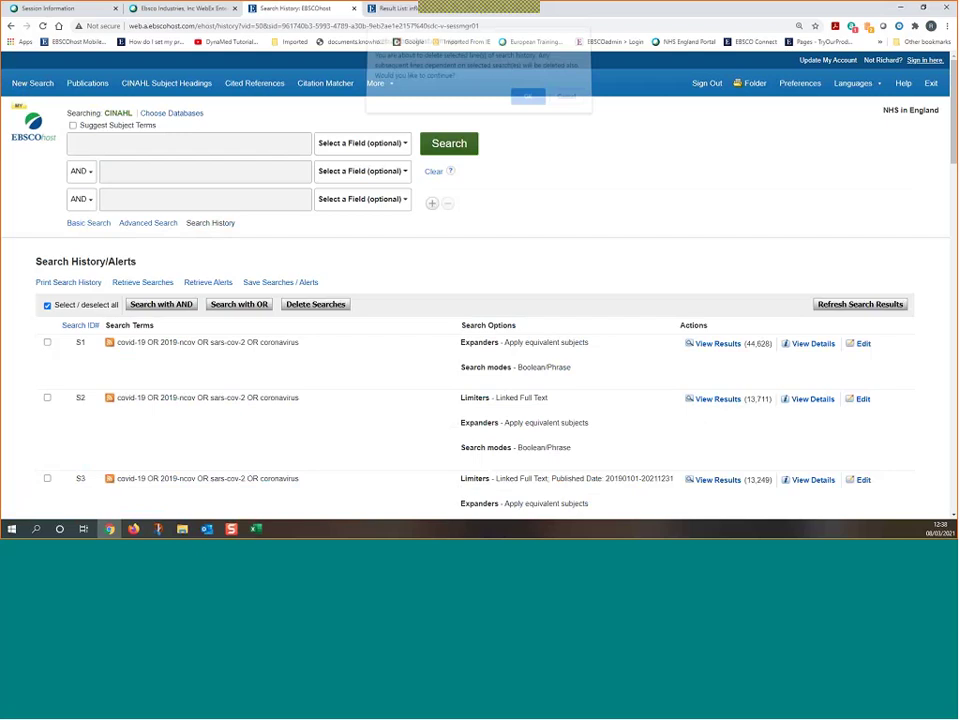
pyautogui.click(529, 98)
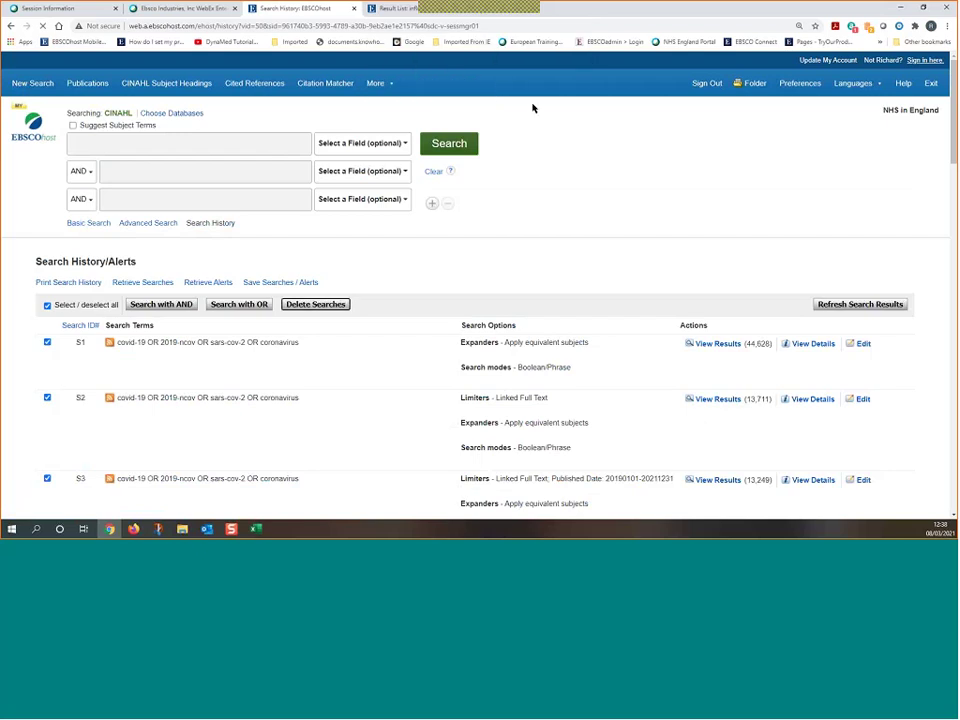
pyautogui.click(35, 85)
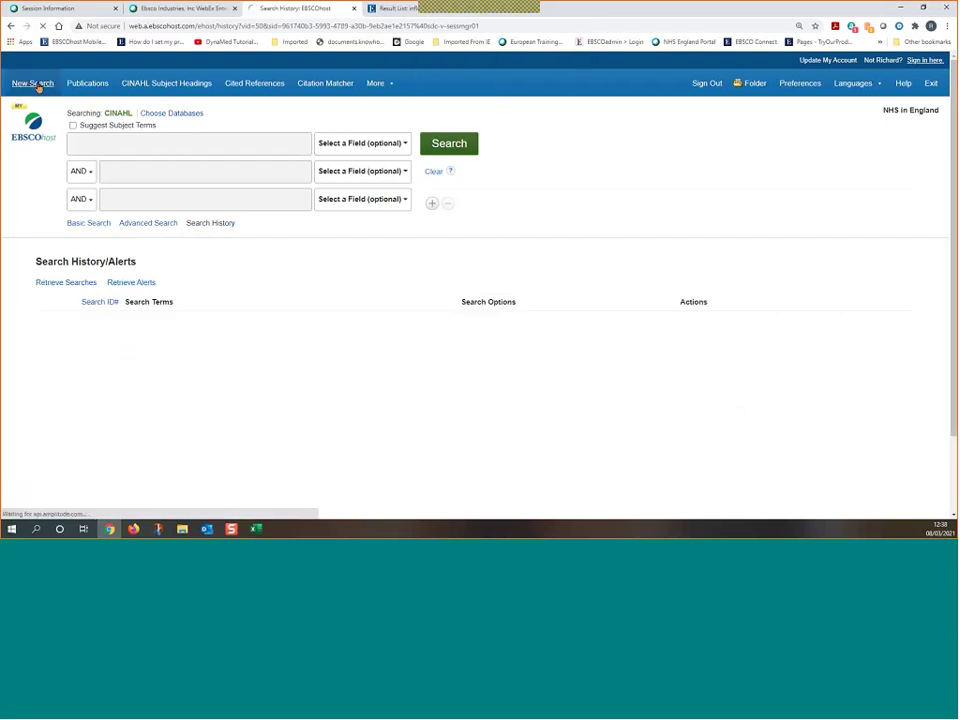
# Open Saved Searches in My Folder and sort the list by name.
pyautogui.click(759, 86)
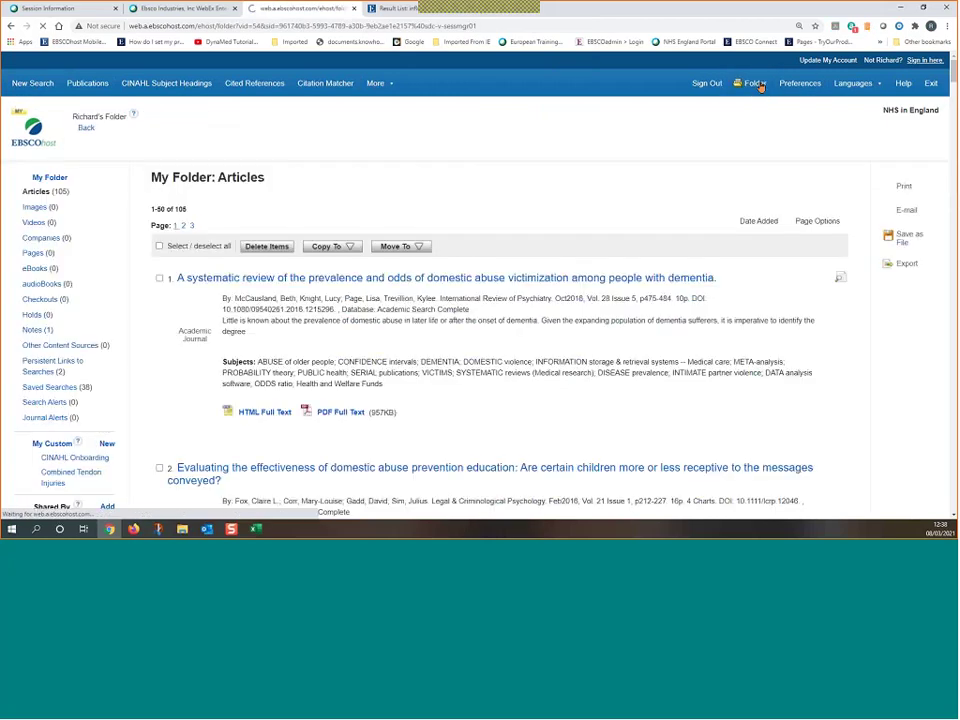
pyautogui.click(44, 387)
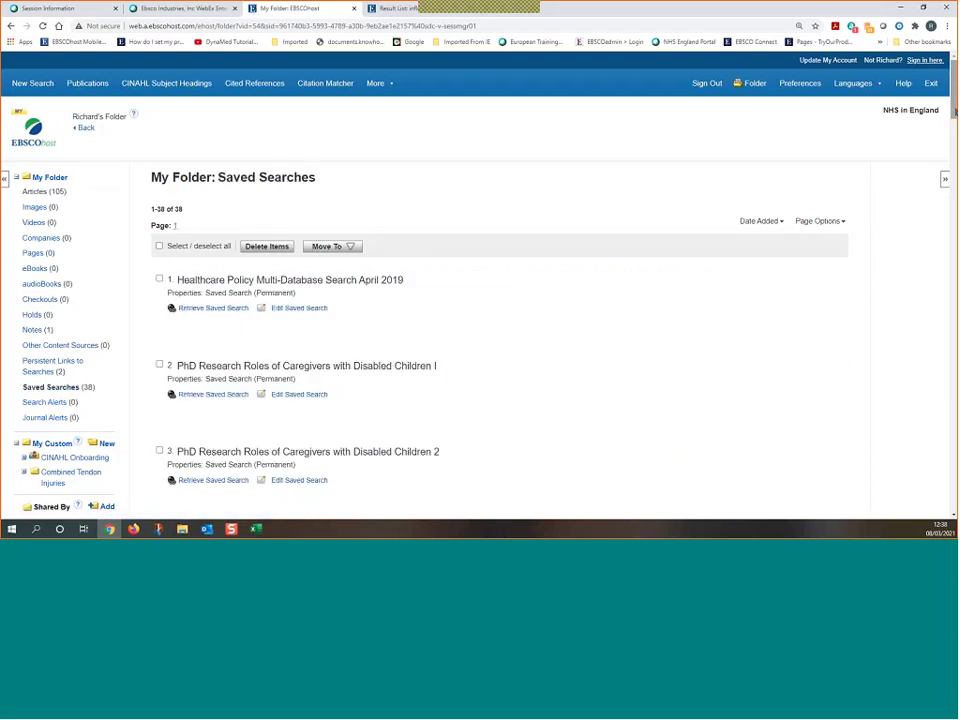
pyautogui.scroll(-1, 951, 207)
pyautogui.scroll(-10, 951, 207)
pyautogui.scroll(10, 951, 207)
pyautogui.click(760, 221)
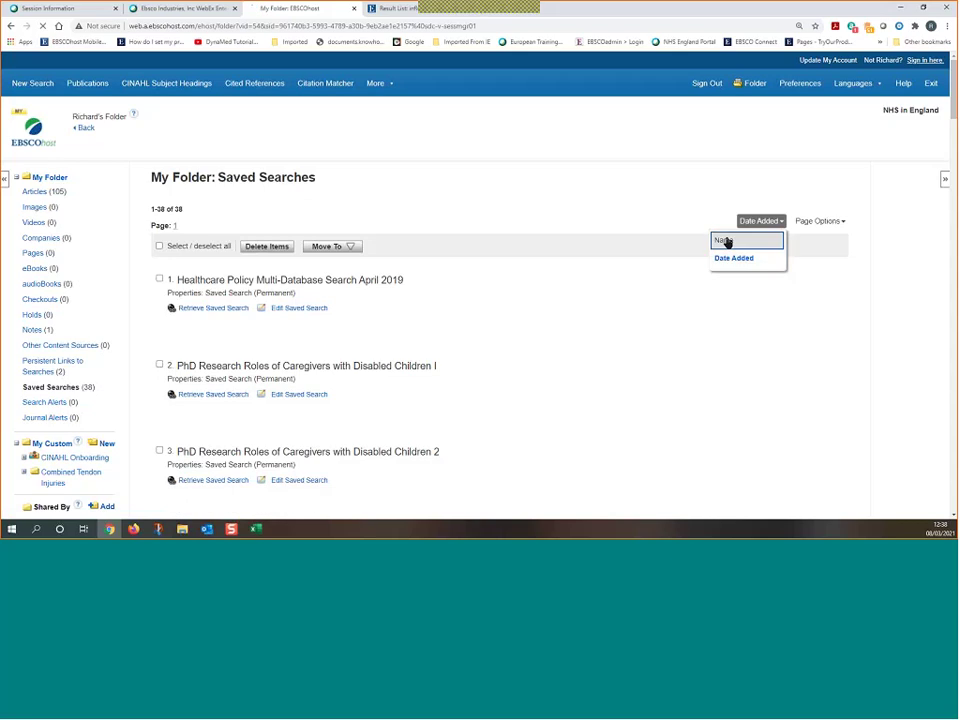
pyautogui.click(726, 241)
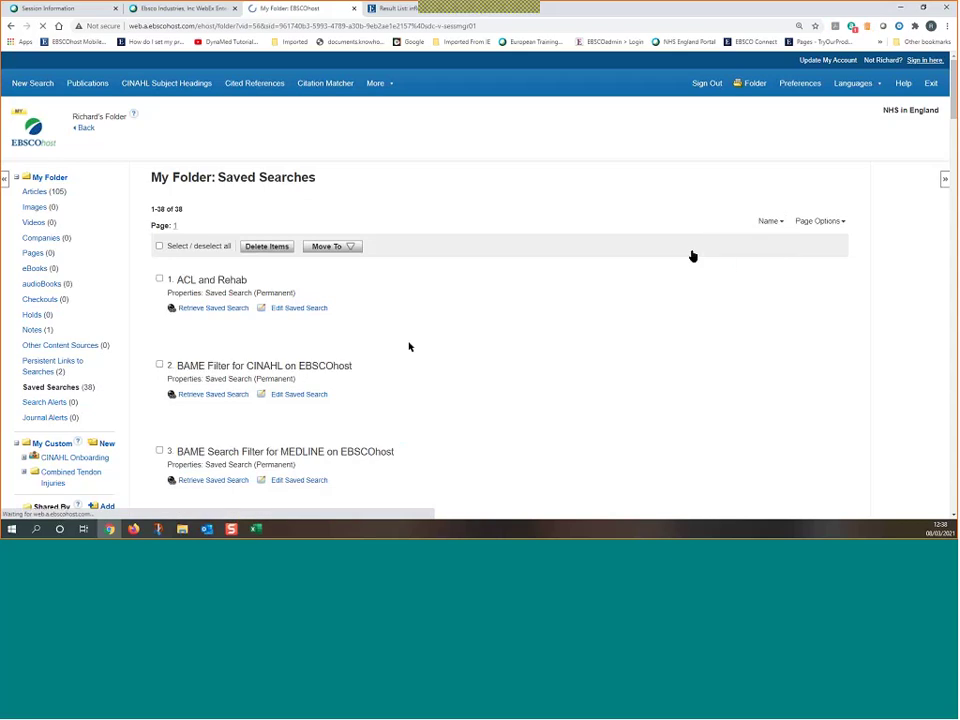
# Retrieve the "Covid-19 Pandemic" saved search into the search history.
pyautogui.scroll(-3, 408, 347)
pyautogui.scroll(-3, 408, 347)
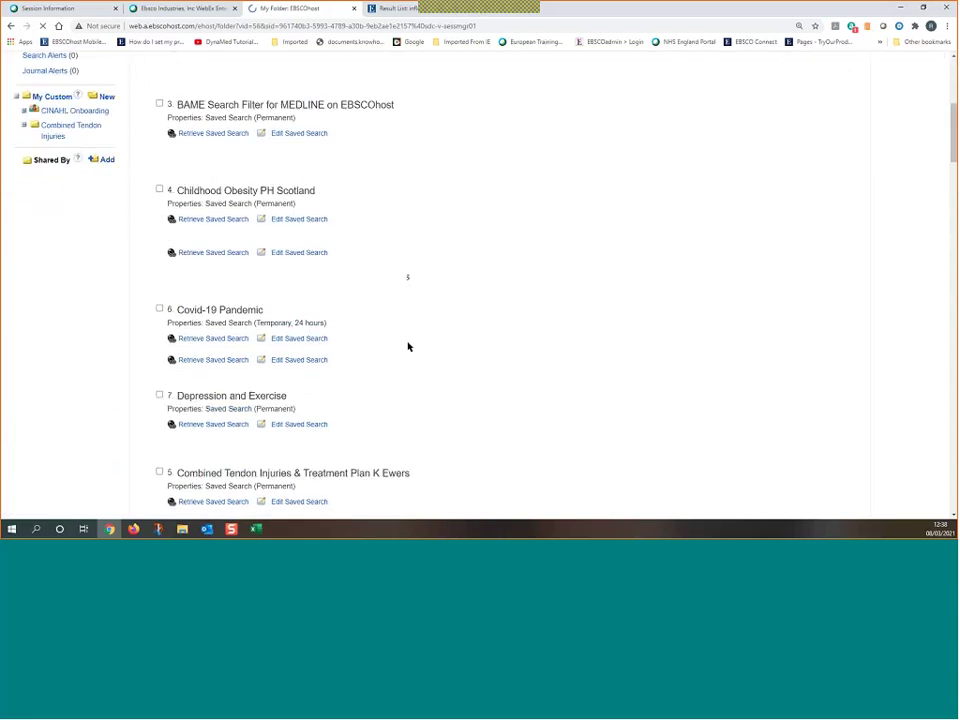
pyautogui.click(186, 339)
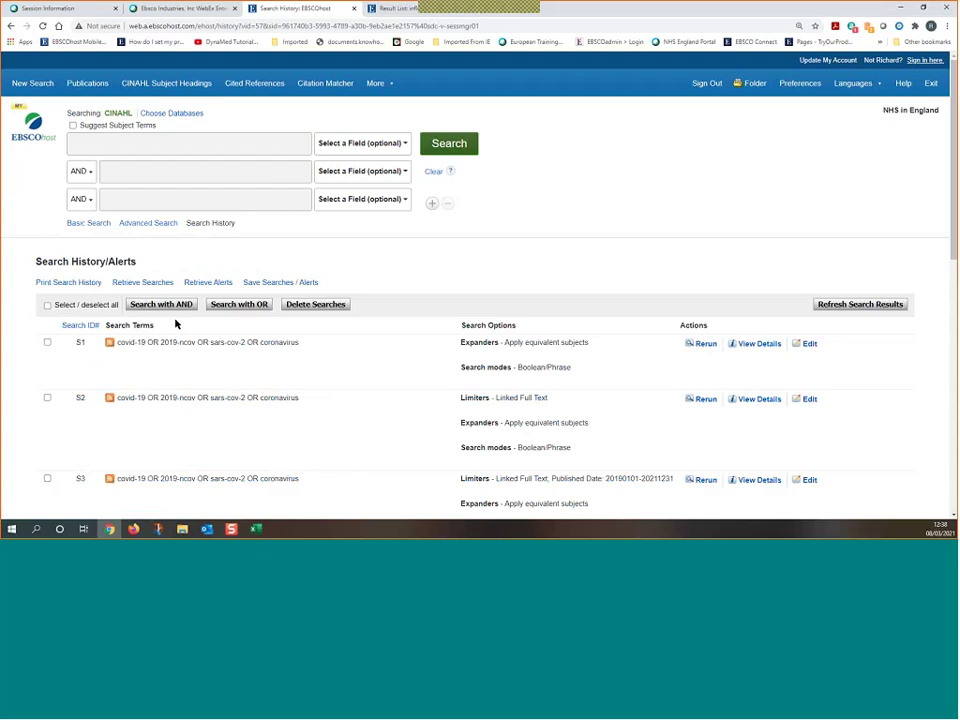
# Check the available databases without changing the selection, and refresh the results of all retrieved searches.
pyautogui.click(174, 114)
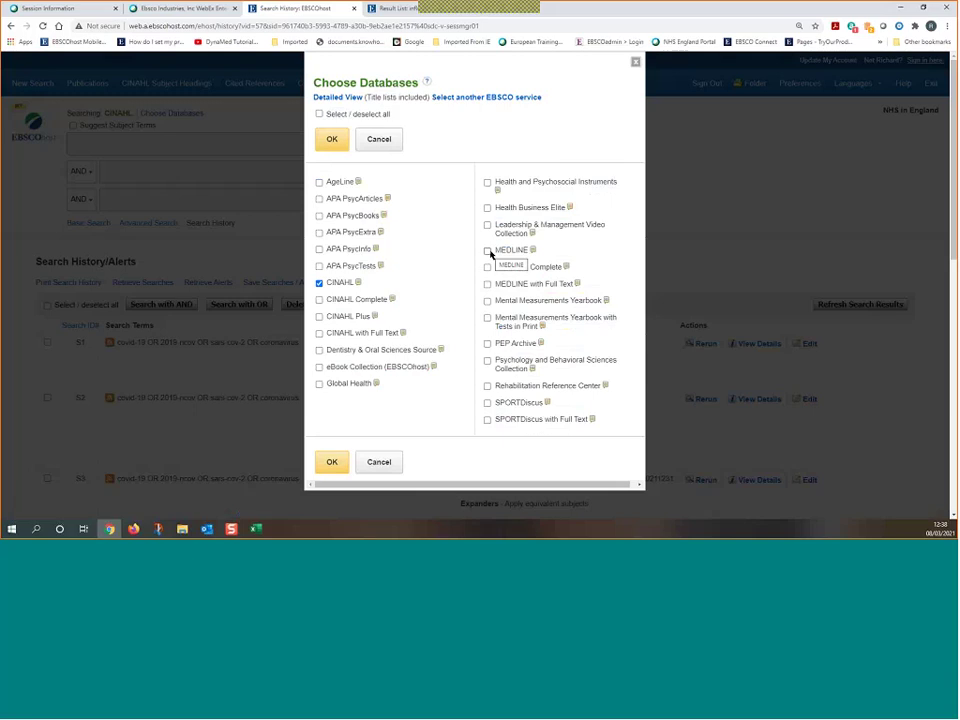
pyautogui.click(379, 463)
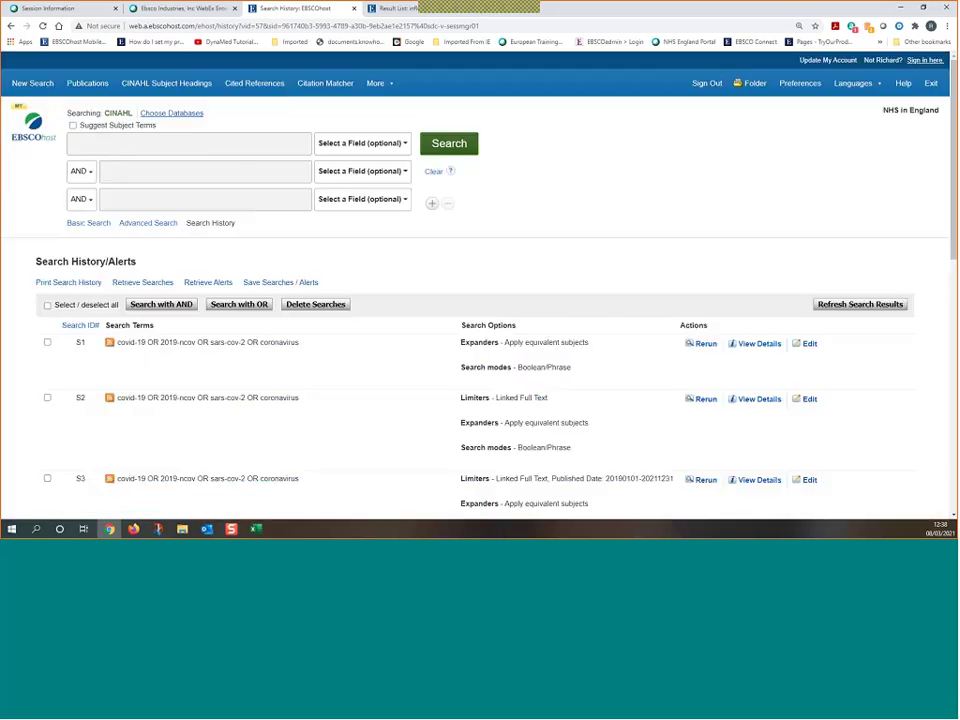
pyautogui.scroll(-1, 328, 361)
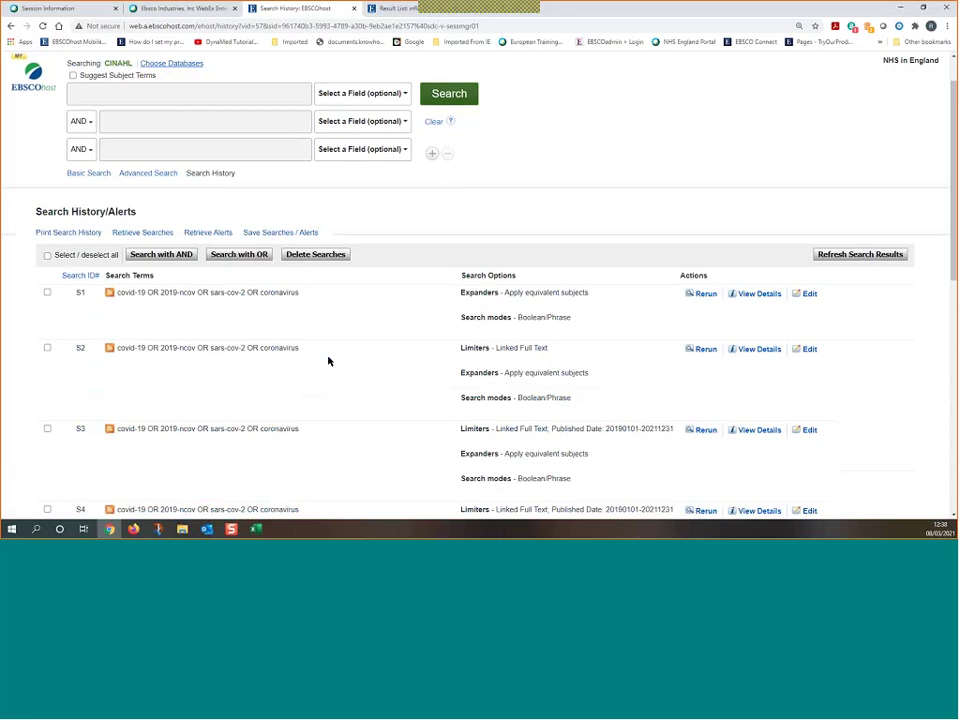
pyautogui.scroll(-4, 328, 361)
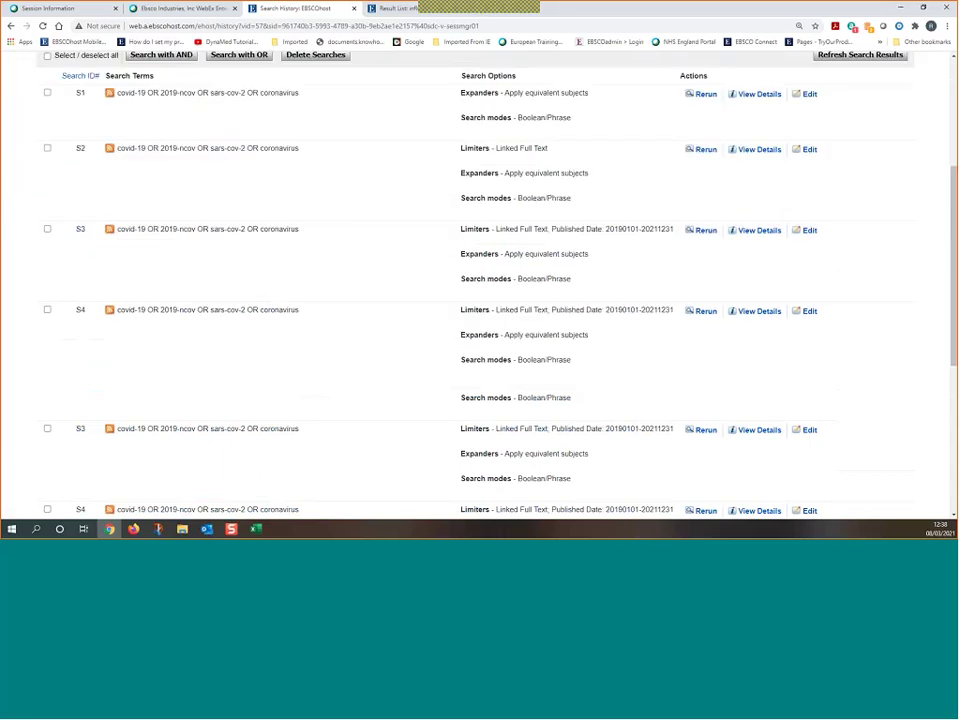
pyautogui.scroll(3, 94, 214)
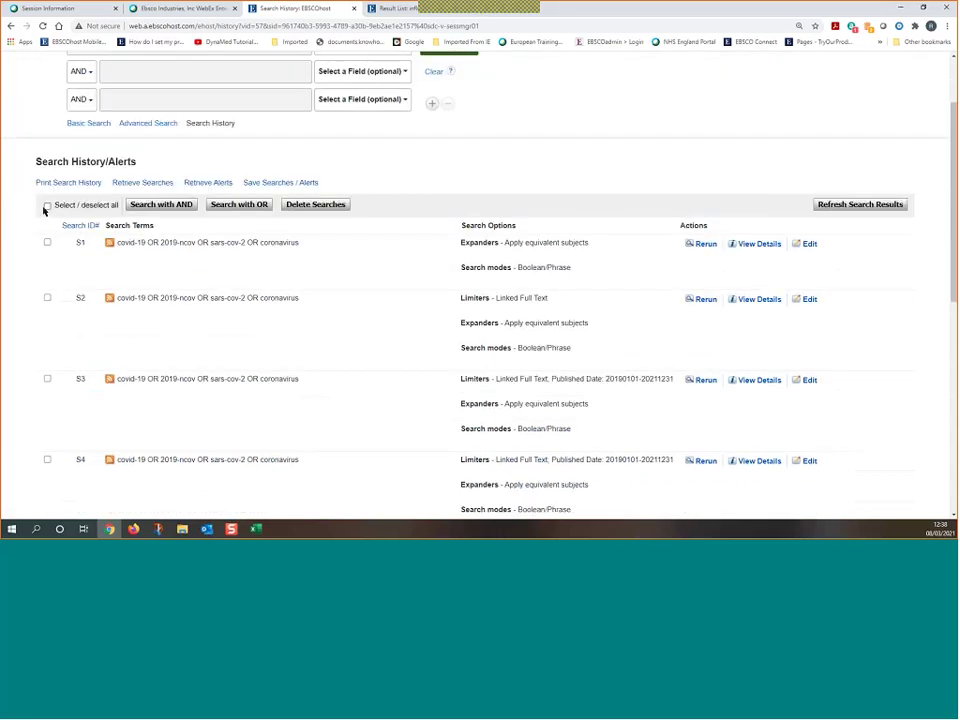
pyautogui.click(857, 207)
pyautogui.click(527, 91)
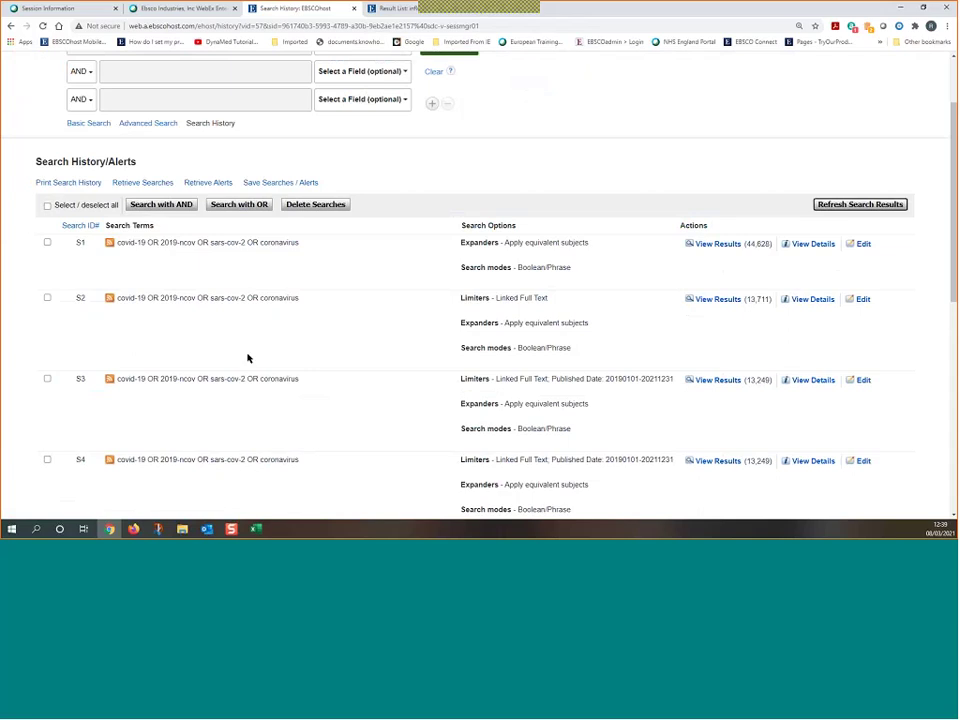
# Open the results of search S9 and return to the search history above them.
pyautogui.scroll(-2, 248, 358)
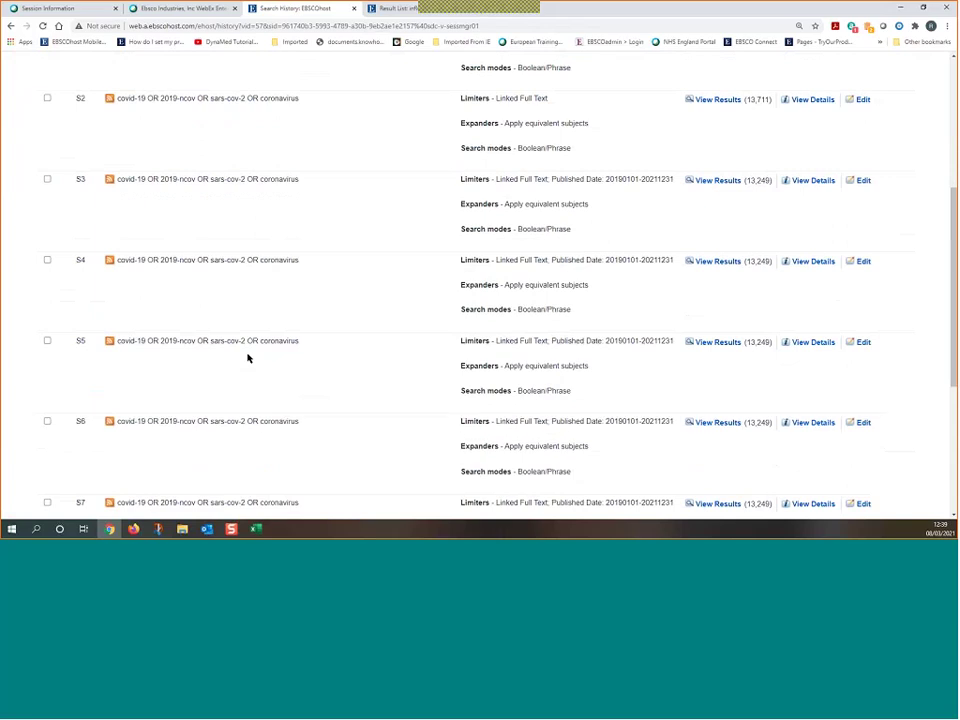
pyautogui.scroll(-3, 248, 358)
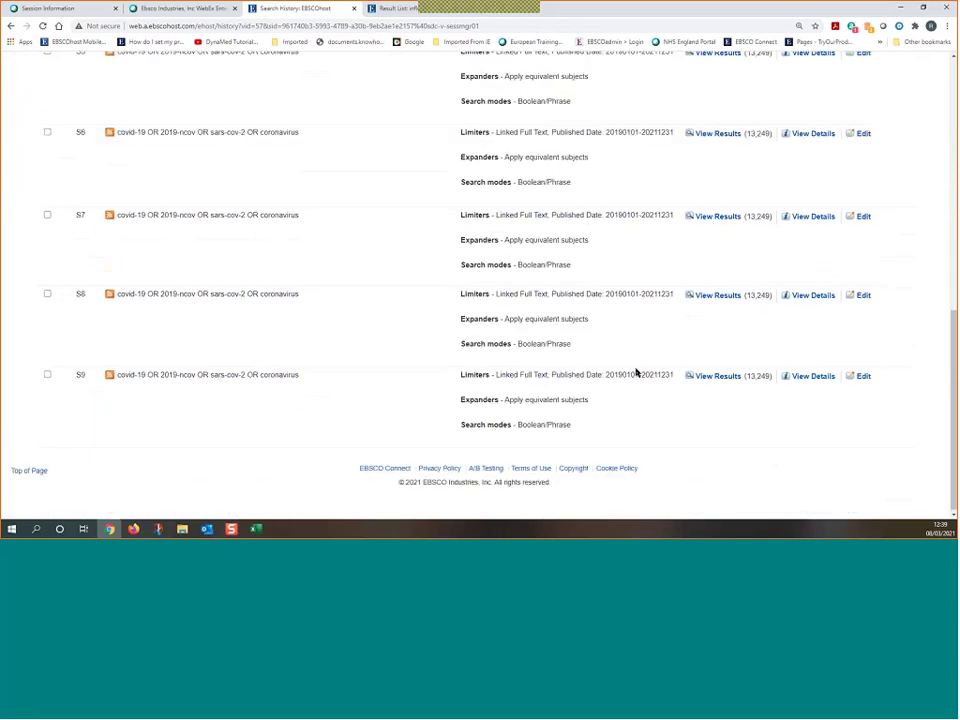
pyautogui.click(703, 378)
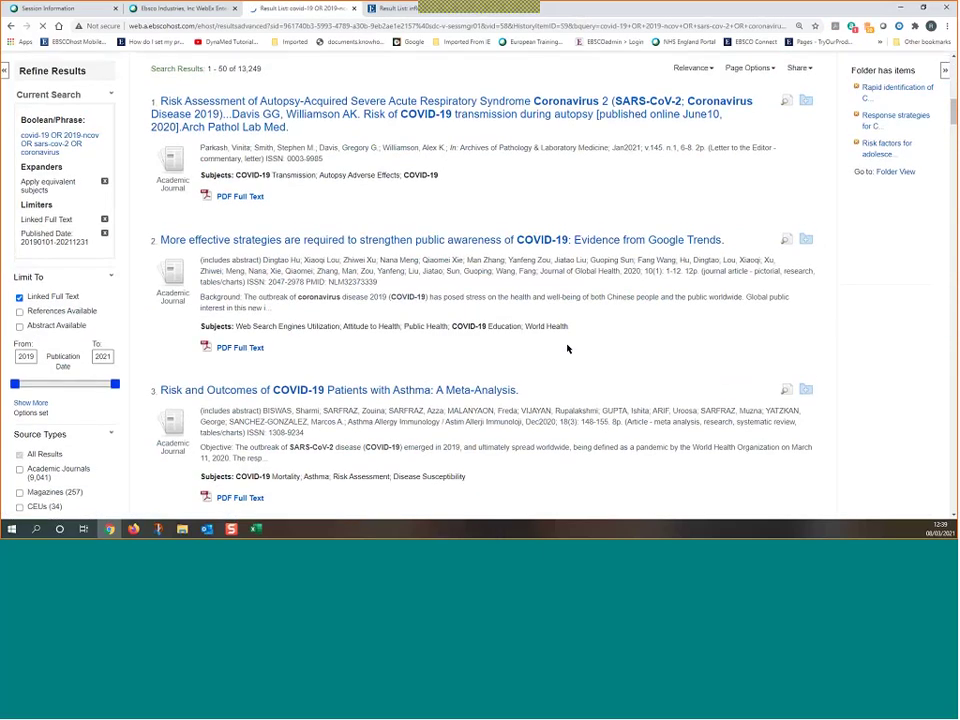
pyautogui.scroll(5, 575, 330)
pyautogui.scroll(4, 568, 348)
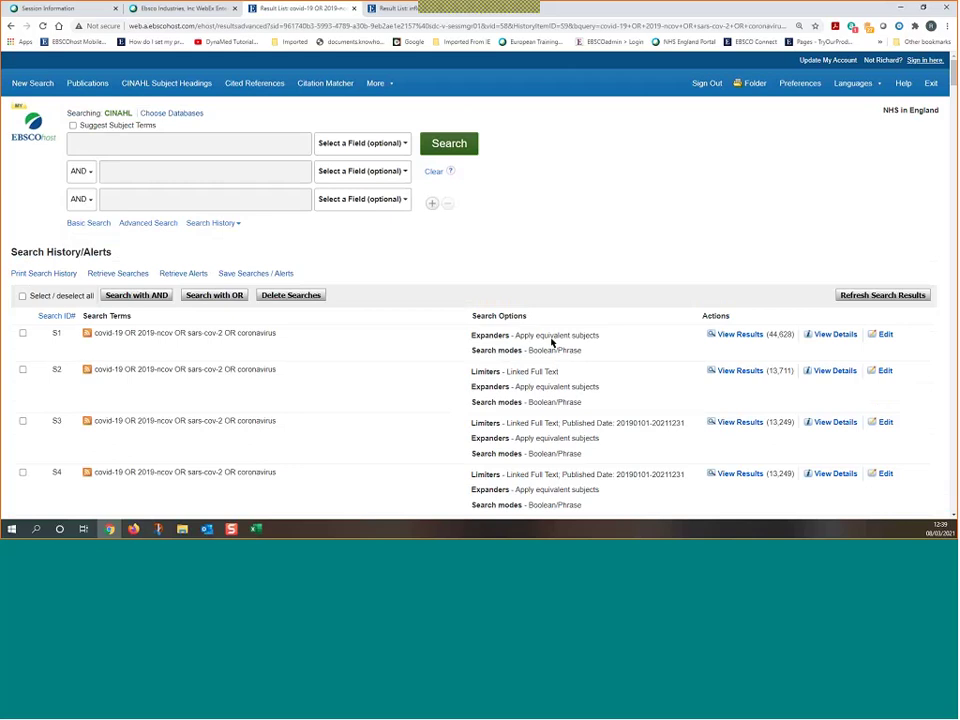
# View the available interface languages without changing the language.
pyautogui.click(880, 84)
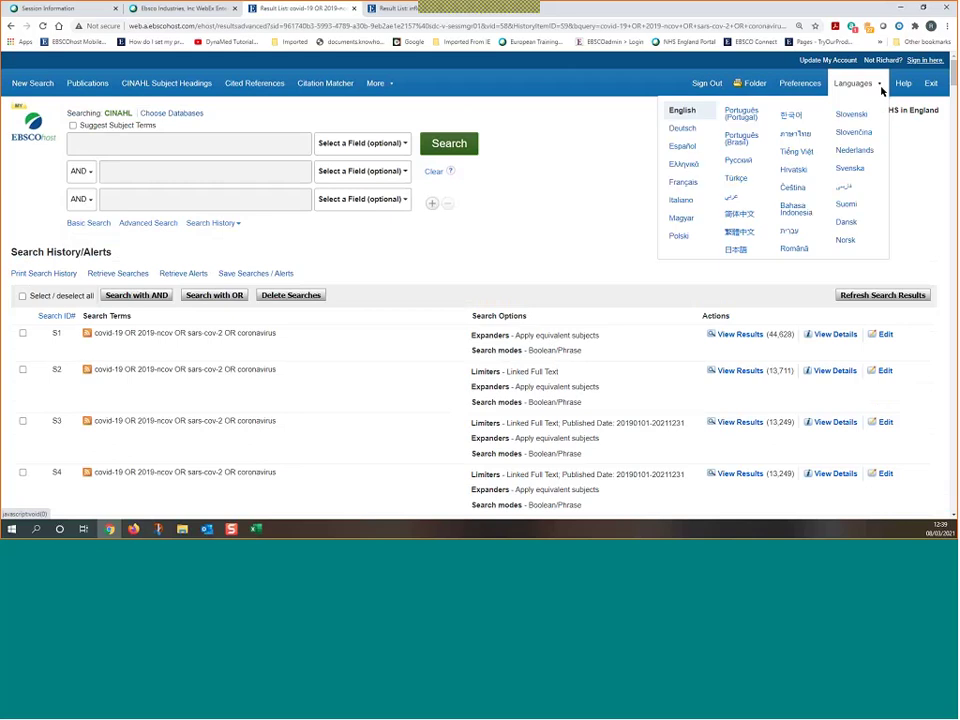
pyautogui.click(896, 160)
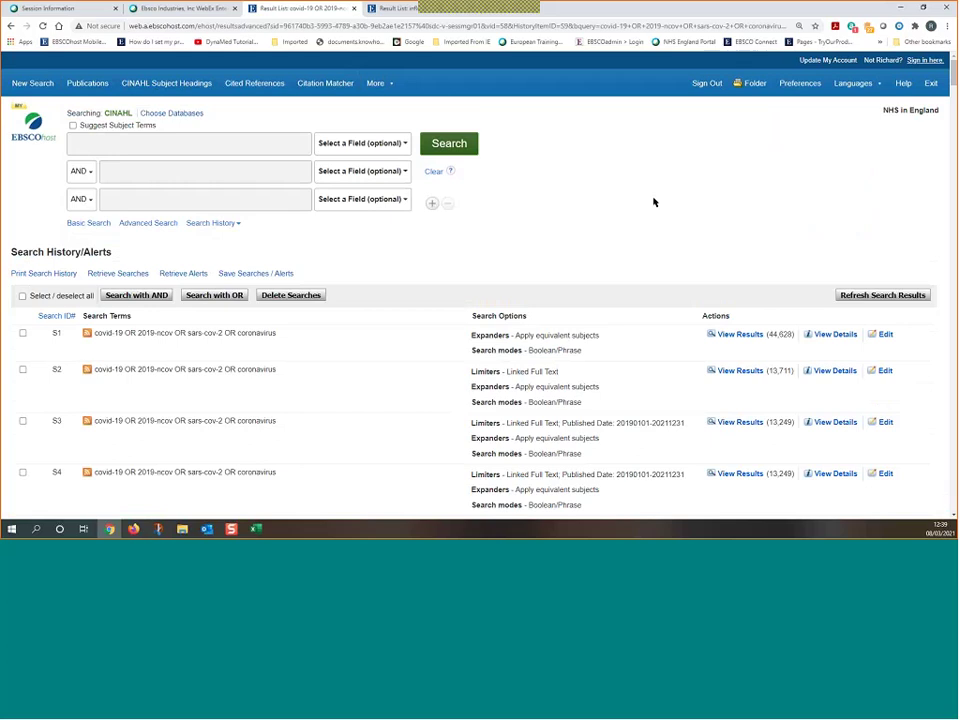
# Open EBSCOhost help in a maximized window and view the Advanced Search - Guided Style and Search History topics.
pyautogui.click(906, 86)
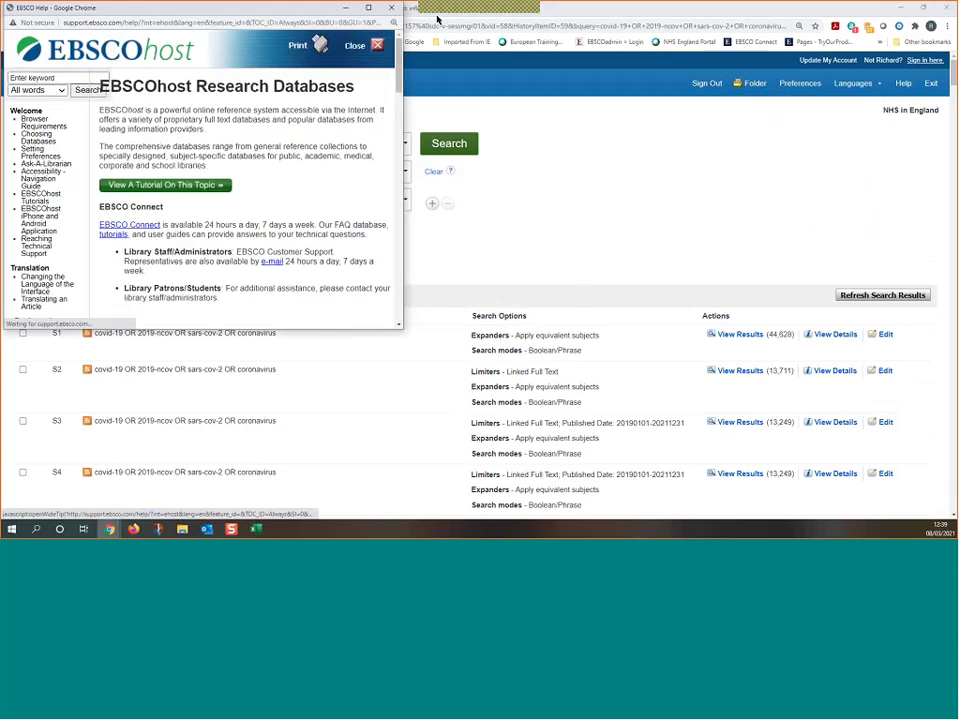
pyautogui.click(368, 8)
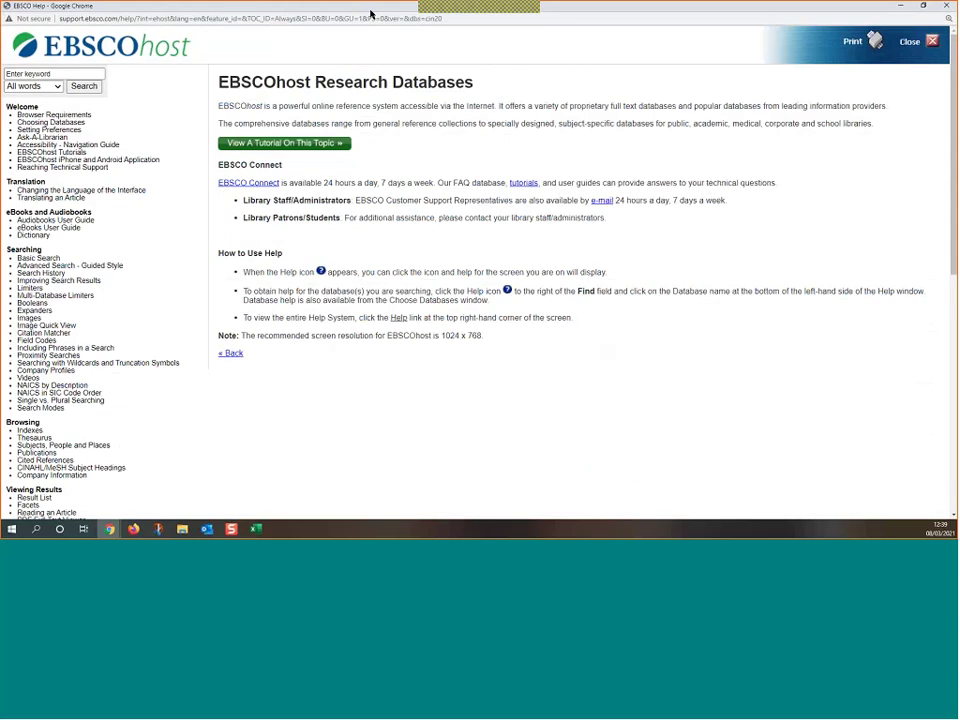
pyautogui.click(101, 267)
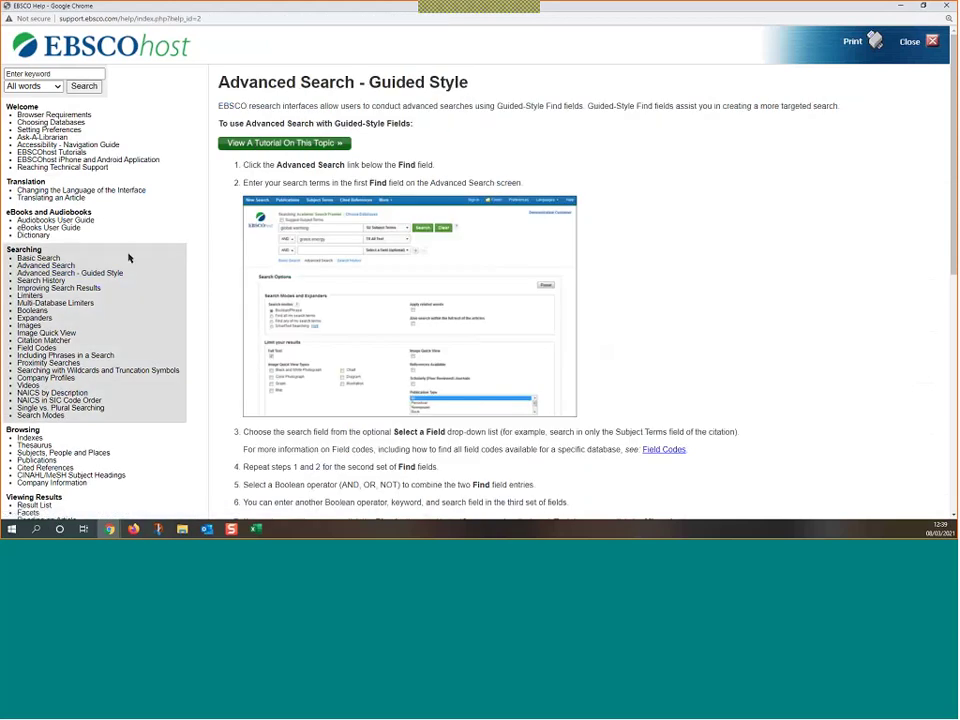
pyautogui.click(42, 281)
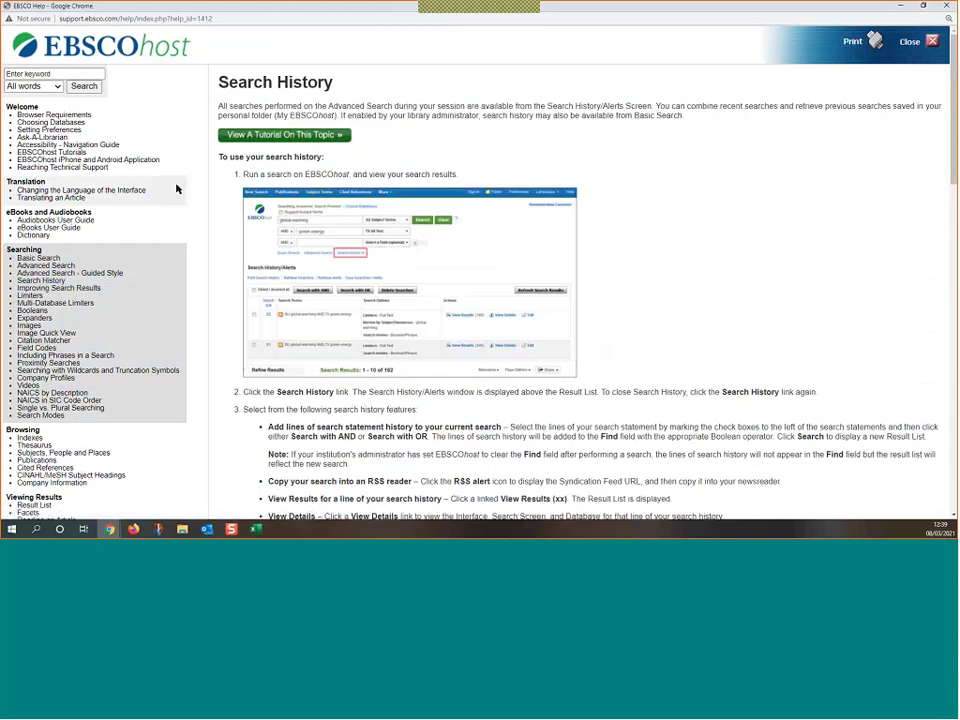
# View the Booleans help topic under Searching.
pyautogui.scroll(-2, 120, 275)
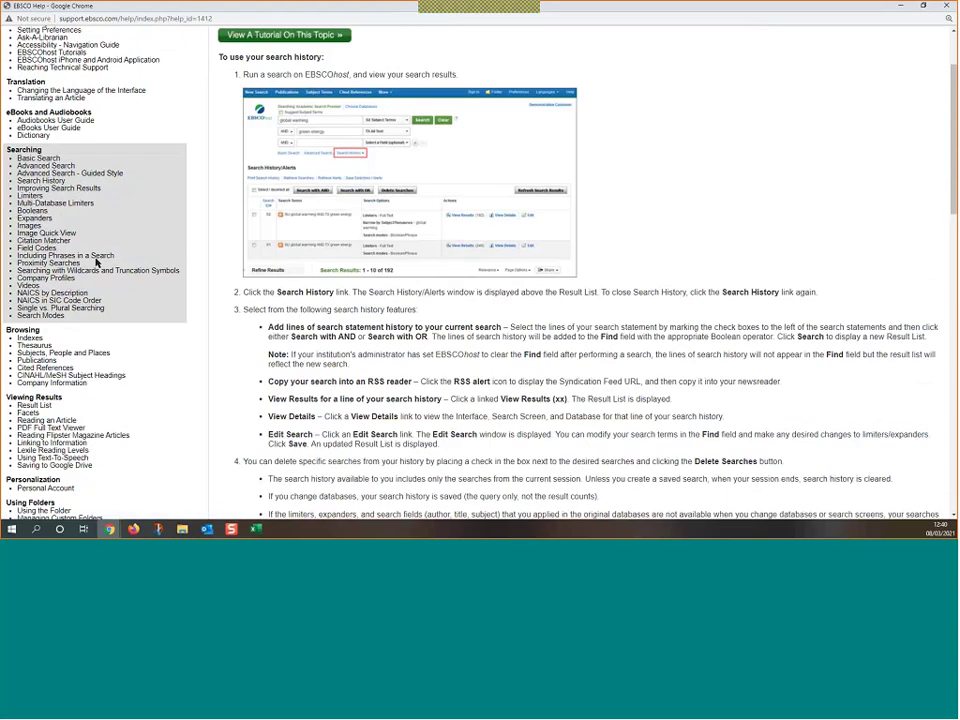
pyautogui.click(24, 213)
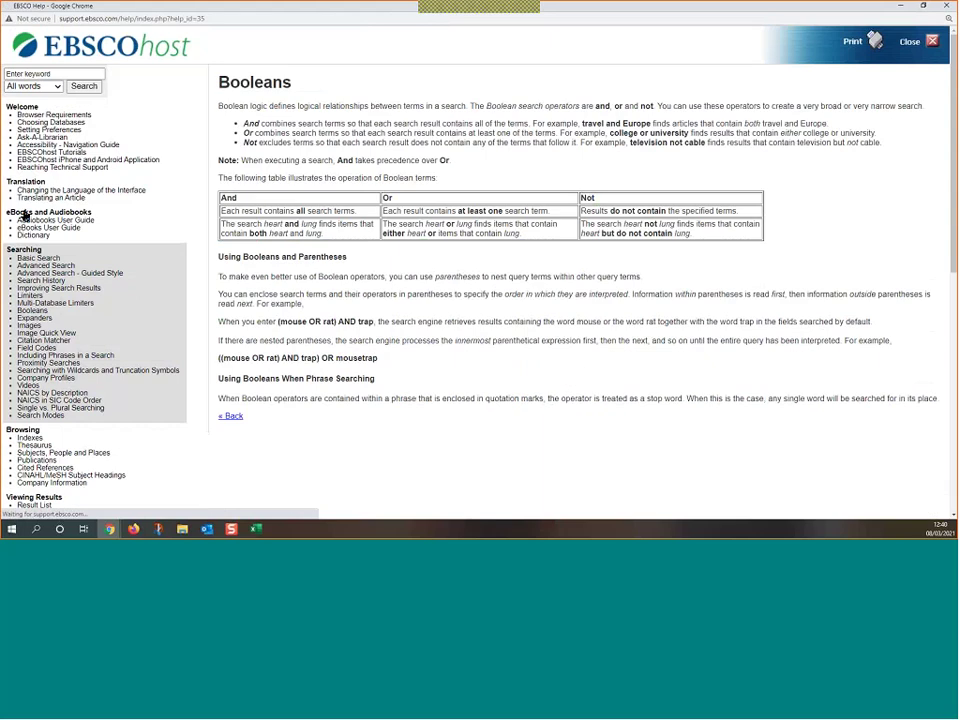
pyautogui.scroll(-4, 86, 305)
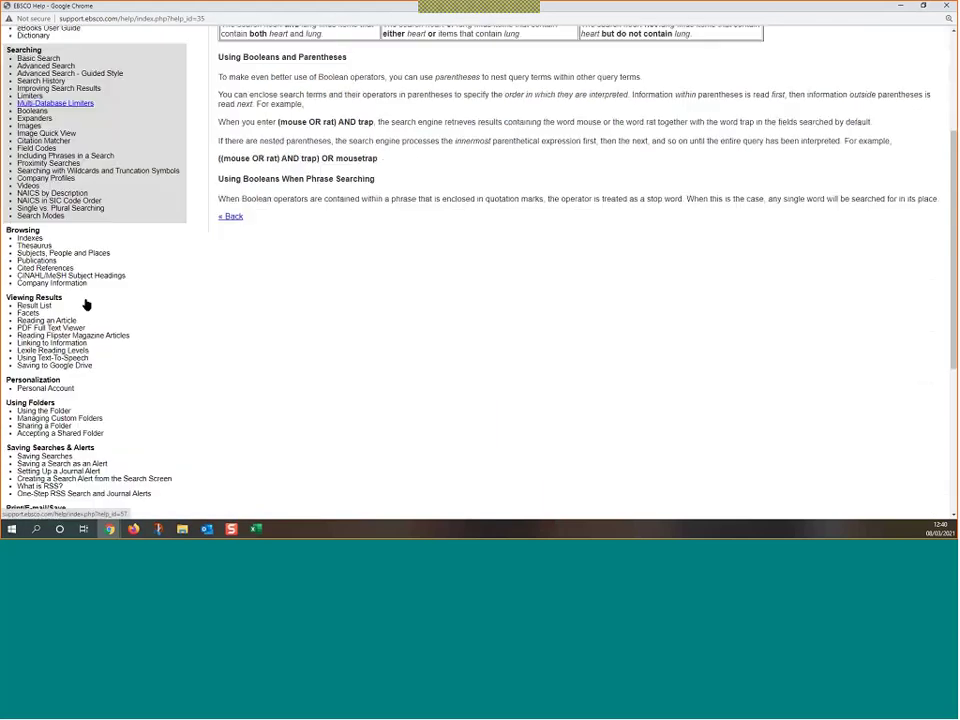
# Open the Using the Folder help topic and read how to save items and view the folder's contents.
pyautogui.scroll(-6, 86, 305)
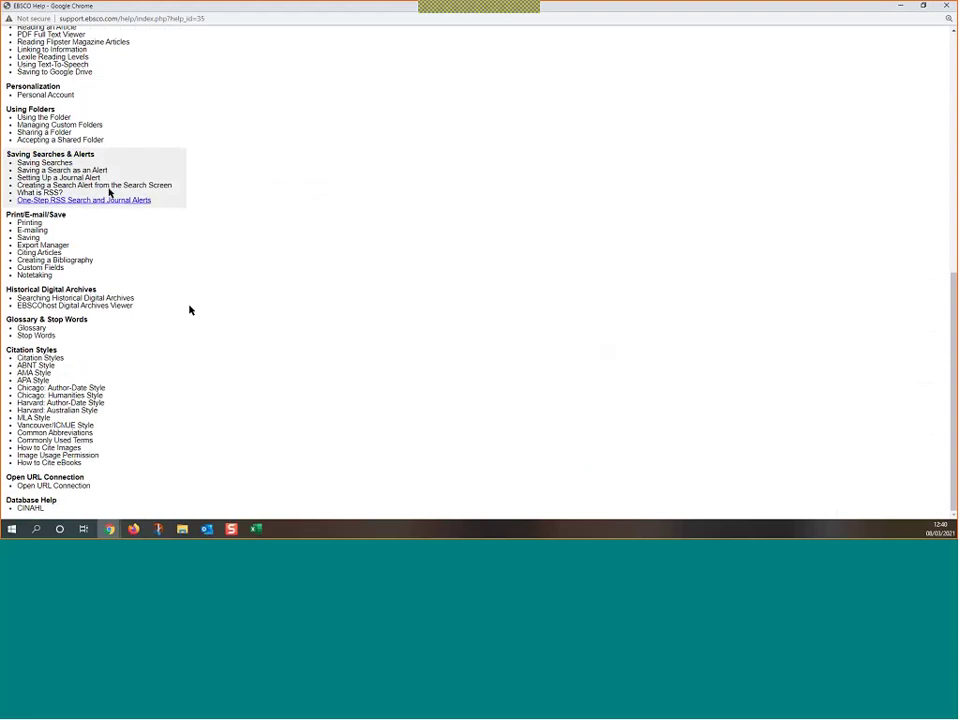
pyautogui.click(40, 119)
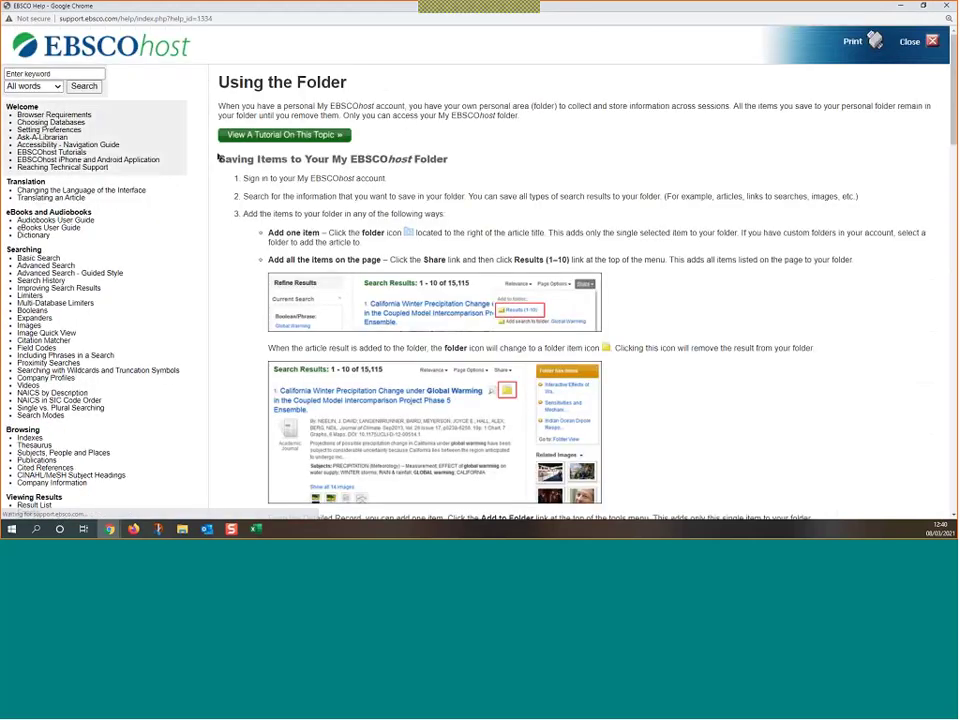
pyautogui.scroll(-4, 316, 302)
pyautogui.scroll(-3, 316, 302)
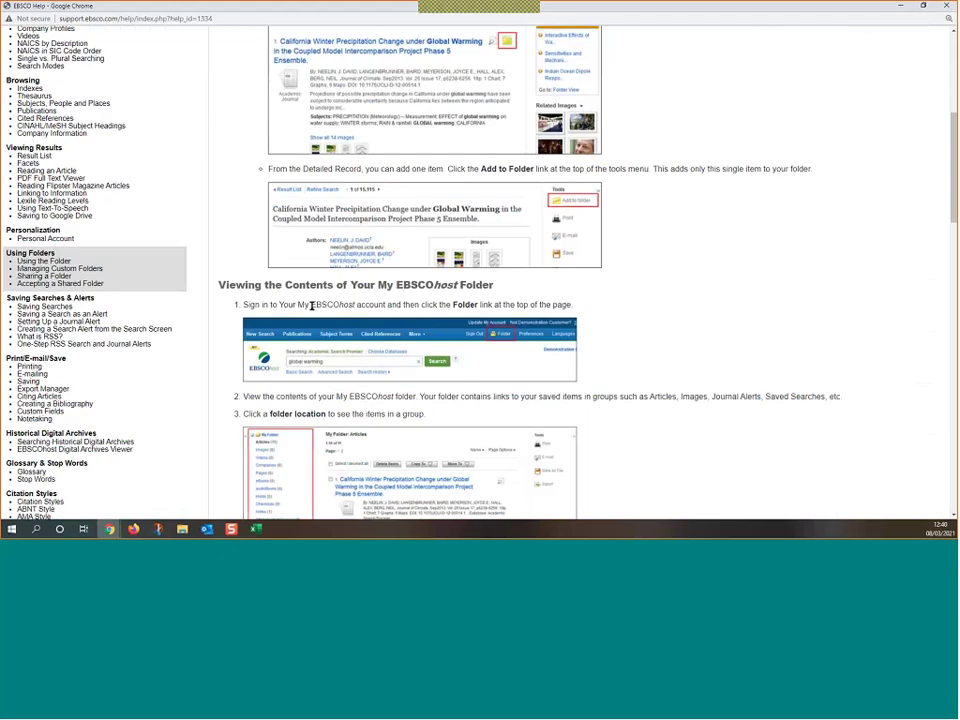
pyautogui.scroll(4, 313, 306)
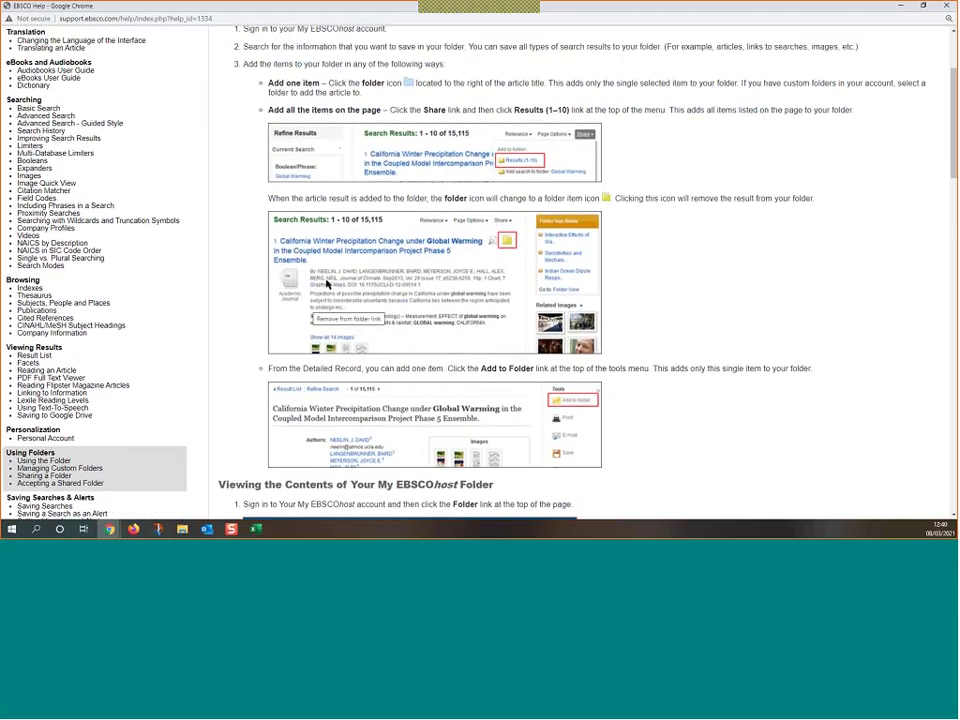
pyautogui.scroll(-5, 318, 306)
pyautogui.scroll(-3, 326, 287)
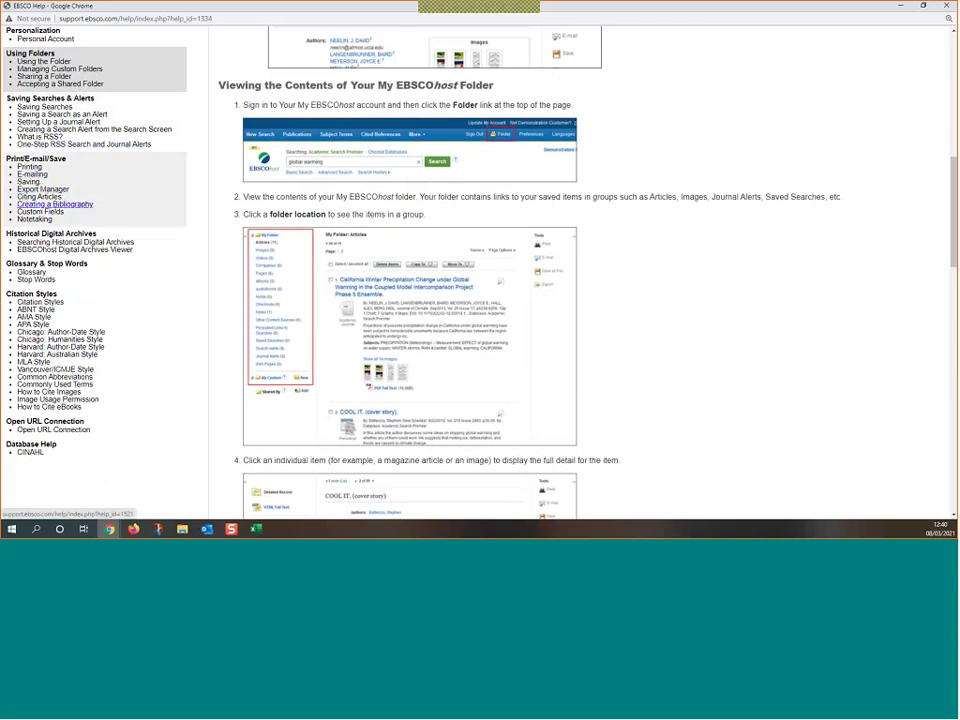
# View the Citing Articles and CINAHL database help topics, and close the help window.
pyautogui.click(30, 199)
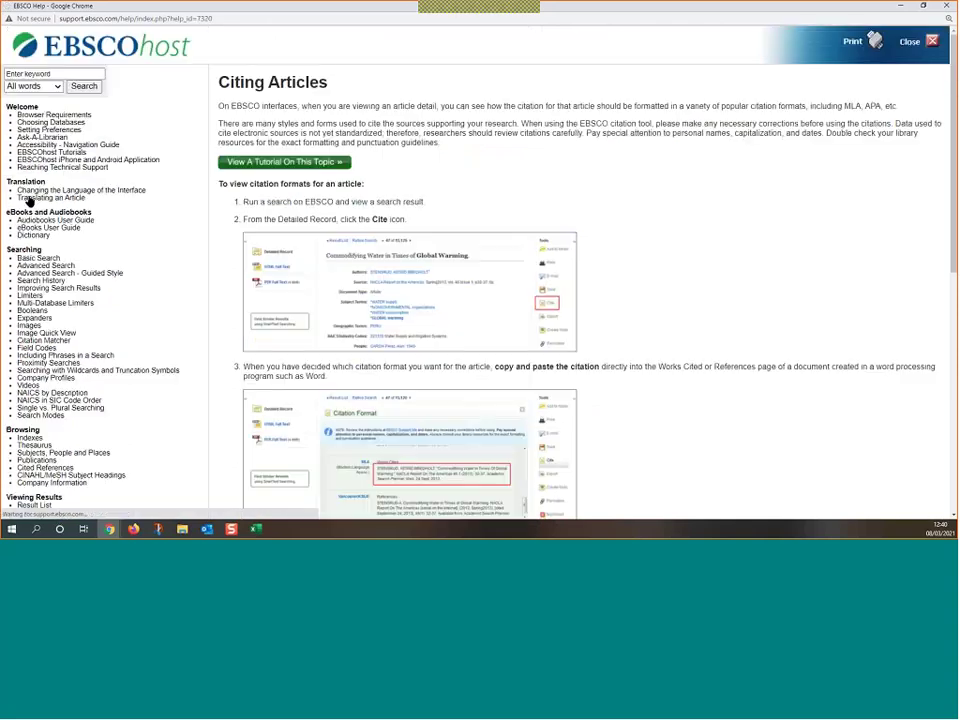
pyautogui.scroll(-1, 489, 311)
pyautogui.scroll(-10, 489, 311)
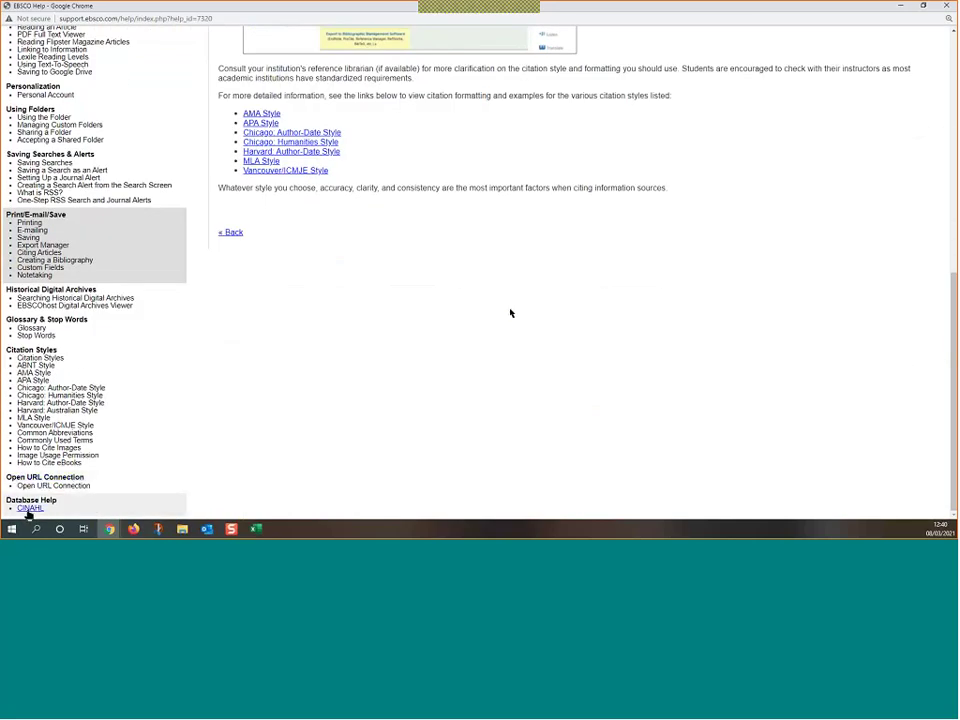
pyautogui.click(29, 509)
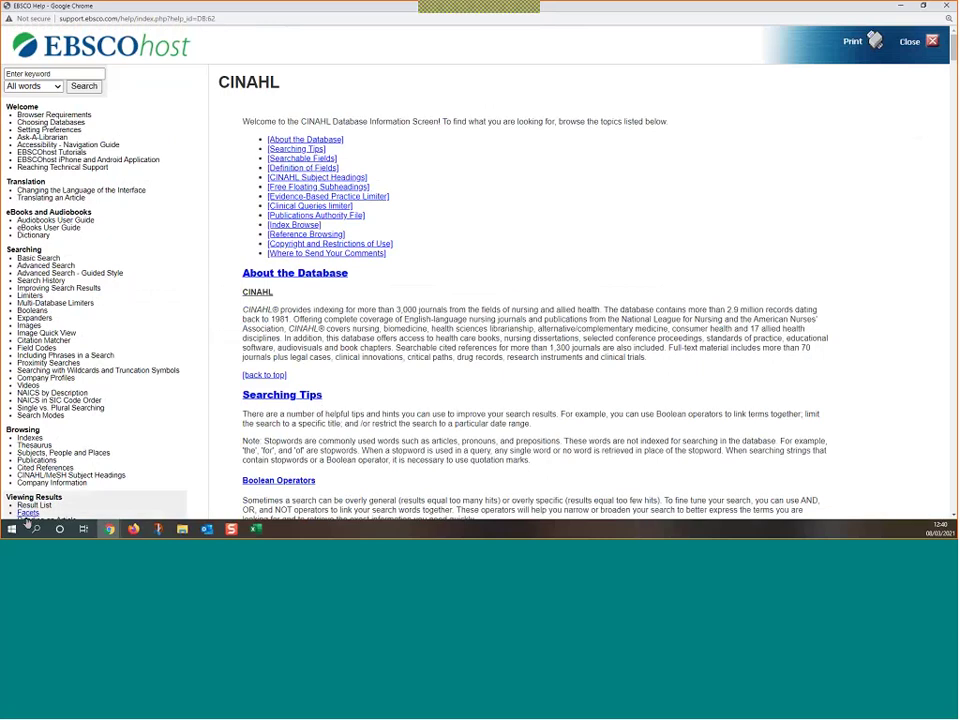
pyautogui.click(910, 42)
pyautogui.click(852, 83)
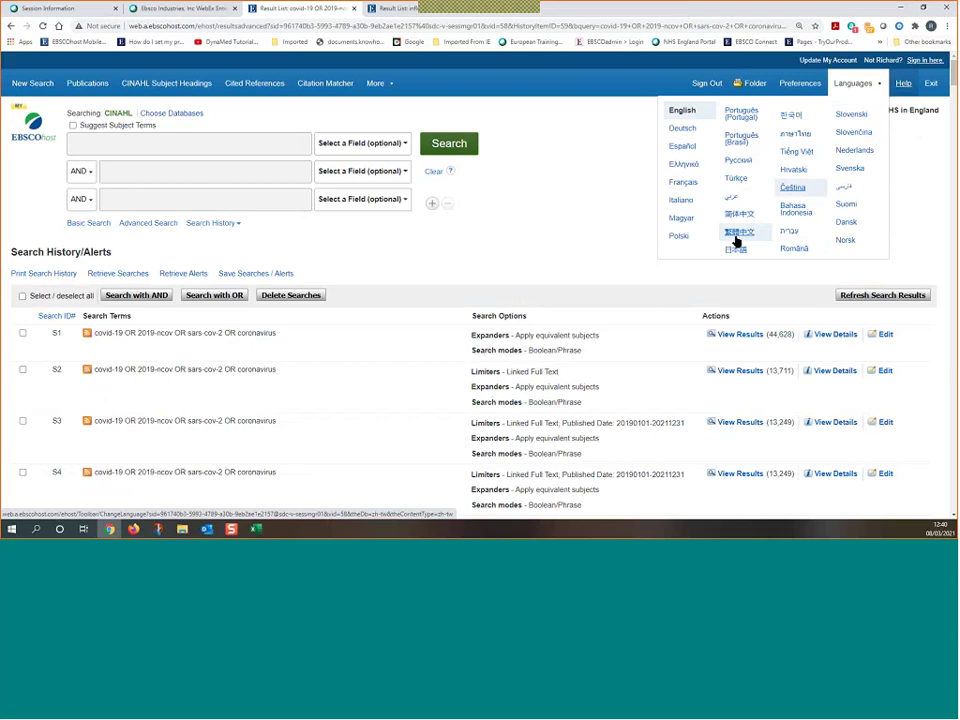
# Open EBSCO Connect from the end of the results page and view the EBSCOhost Research Database Tutorials in the interface tutorials article.
pyautogui.moveTo(955, 73); pyautogui.dragTo(955, 505)
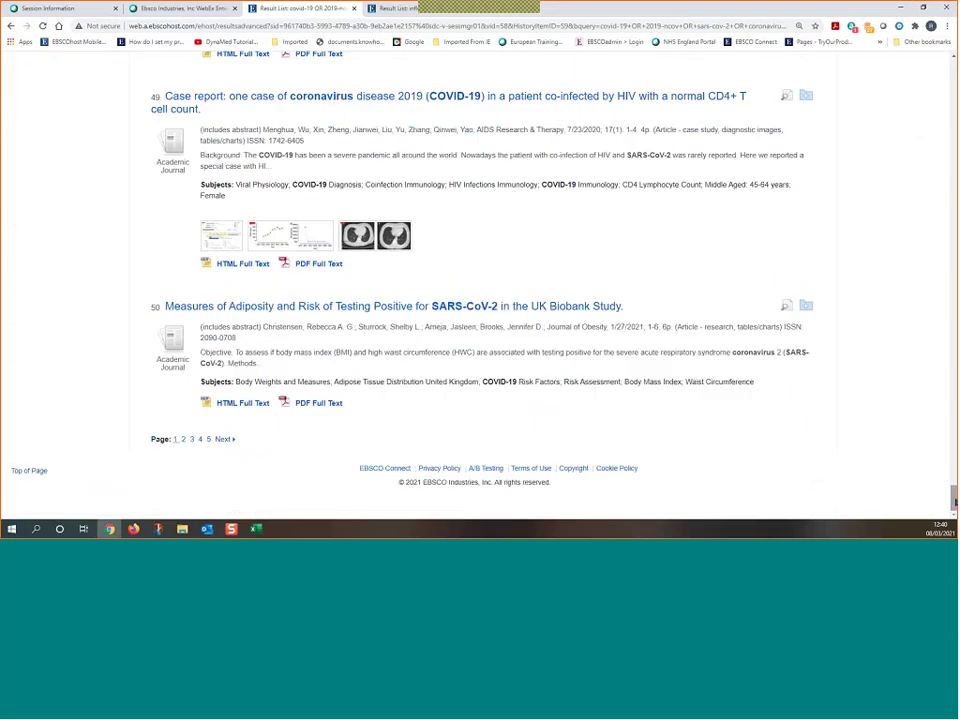
pyautogui.click(381, 471)
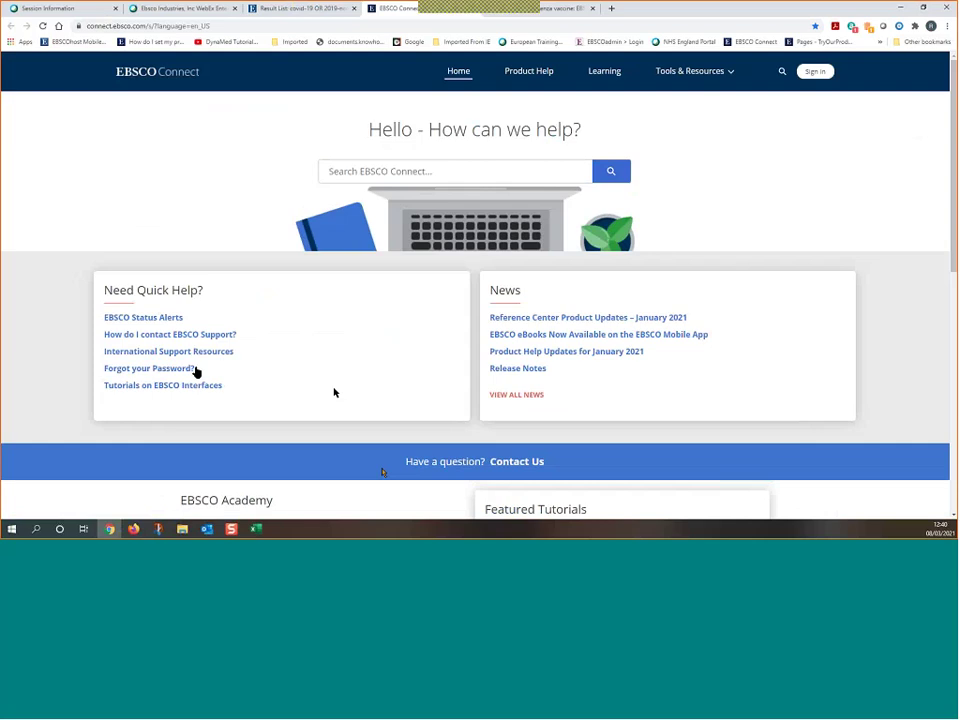
pyautogui.click(120, 387)
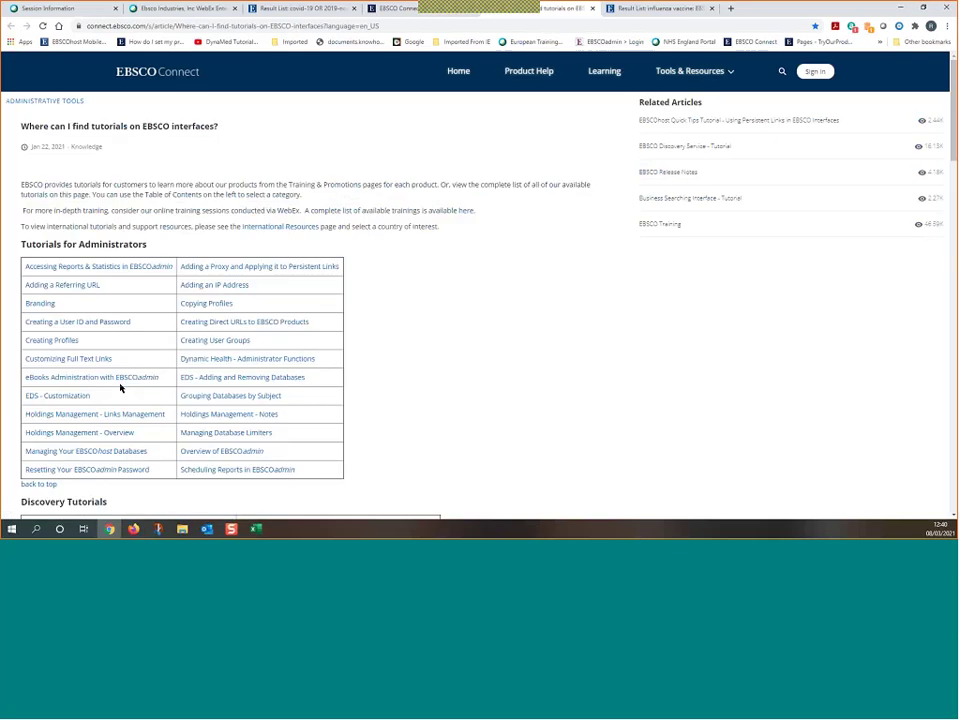
pyautogui.scroll(-7, 132, 372)
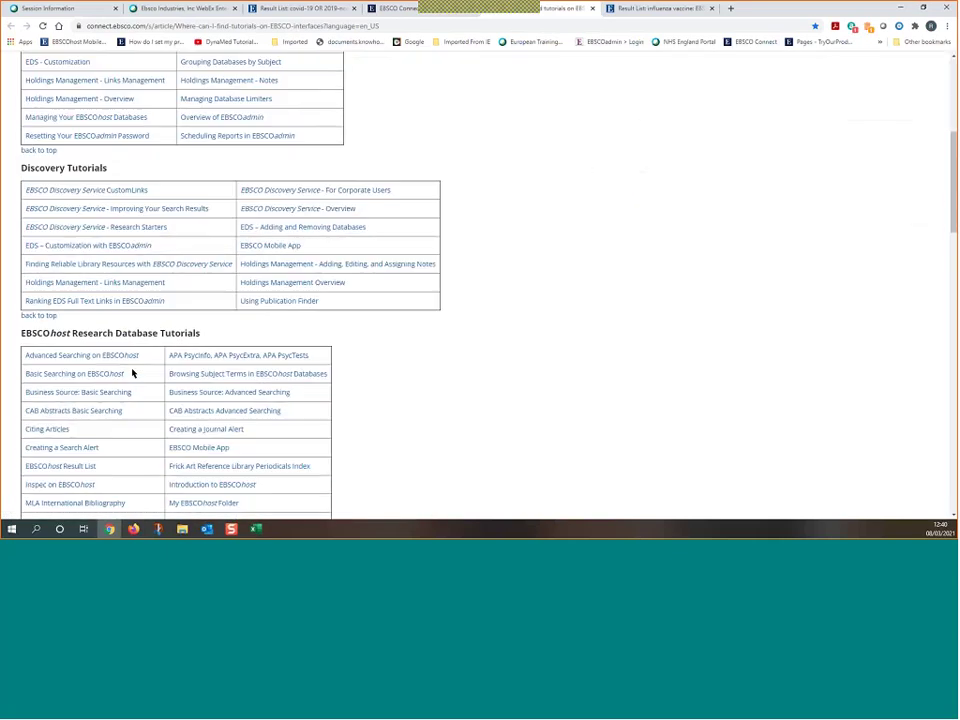
pyautogui.scroll(-3, 132, 372)
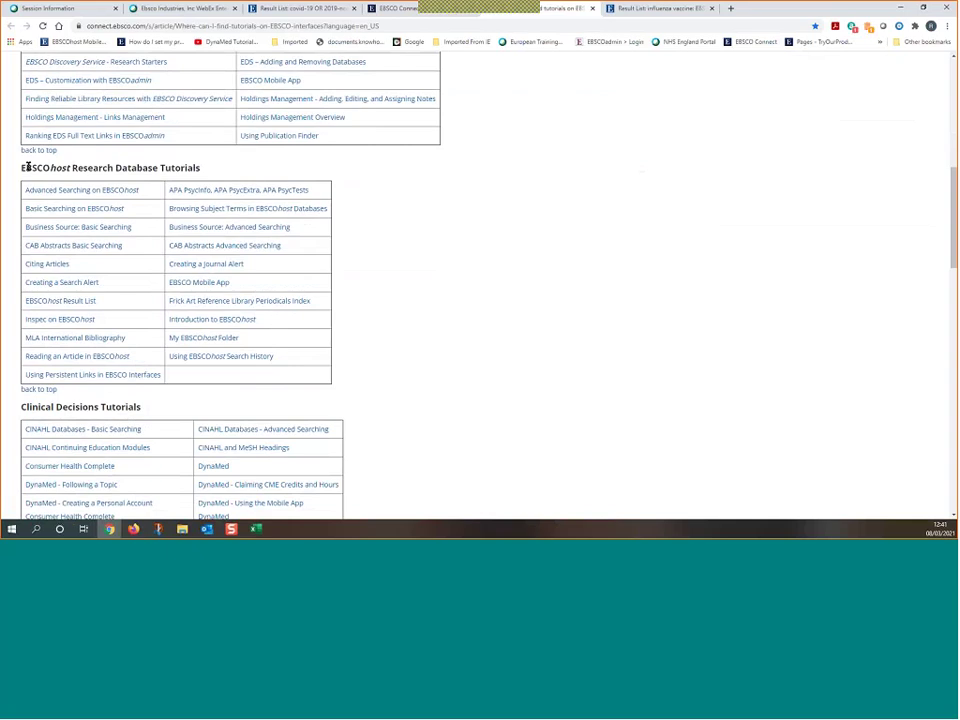
pyautogui.moveTo(24, 167); pyautogui.dragTo(115, 168)
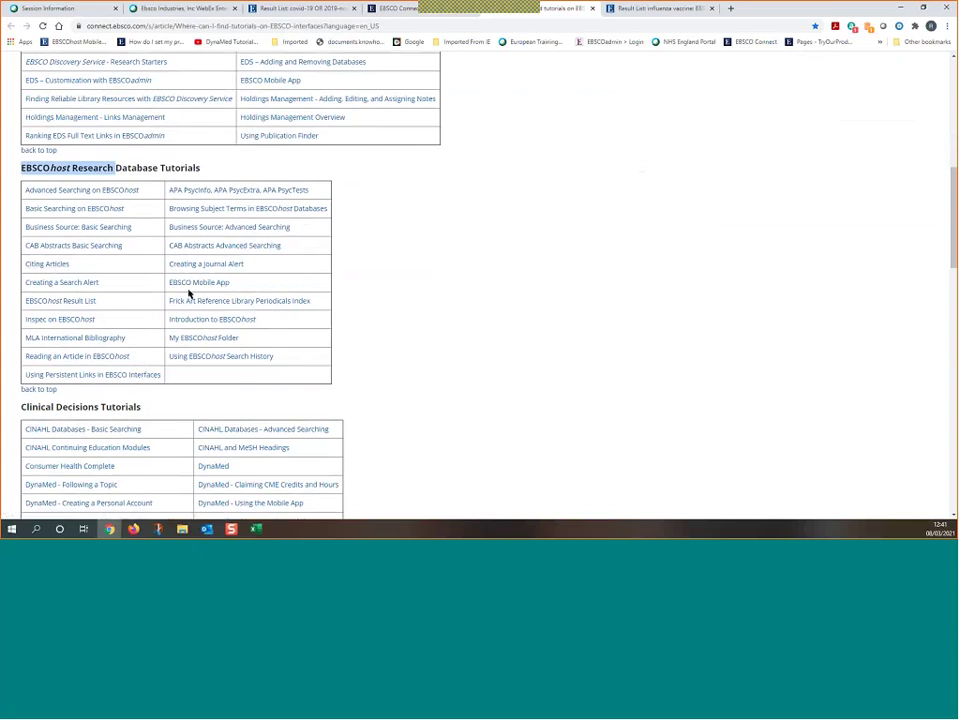
# Open the My EBSCOhost Folder tutorial and read its related article of frequently asked questions about the folder.
pyautogui.click(209, 341)
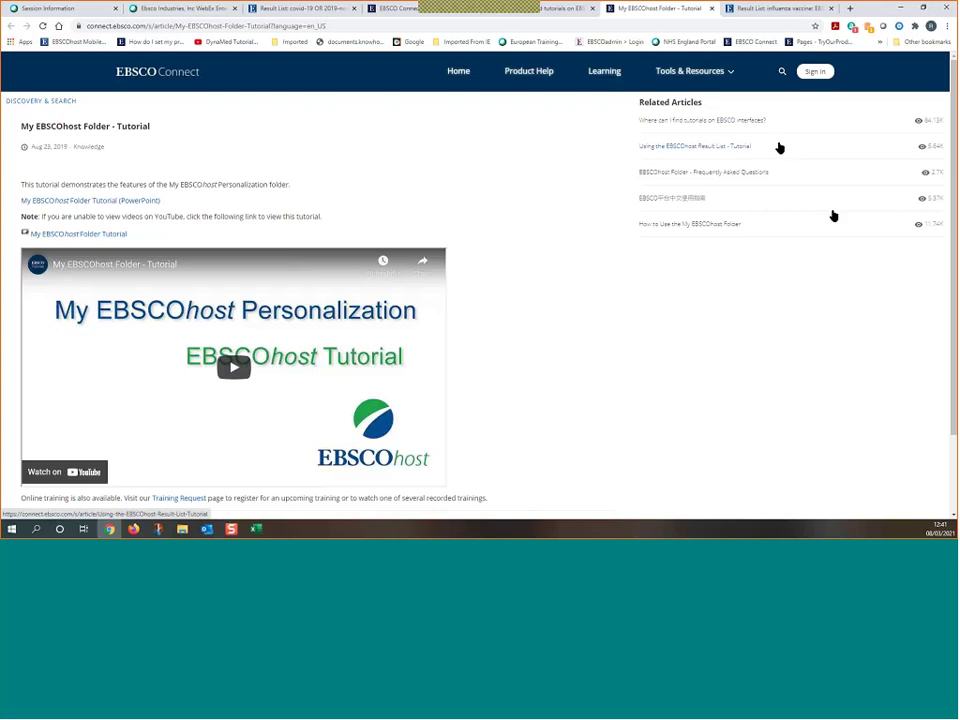
pyautogui.click(734, 178)
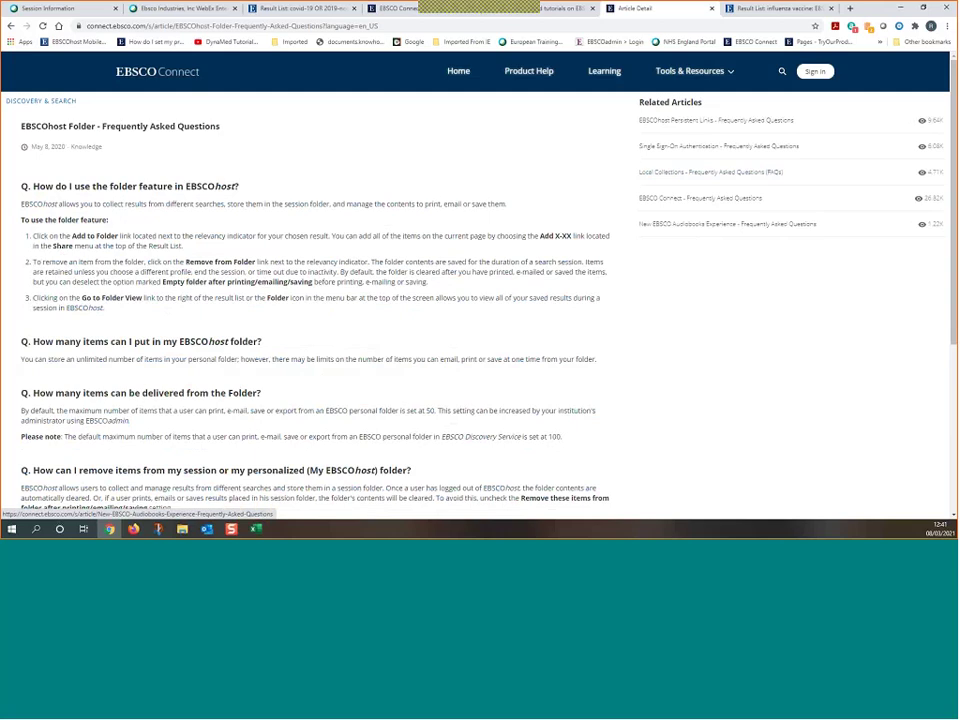
pyautogui.scroll(-5, 528, 358)
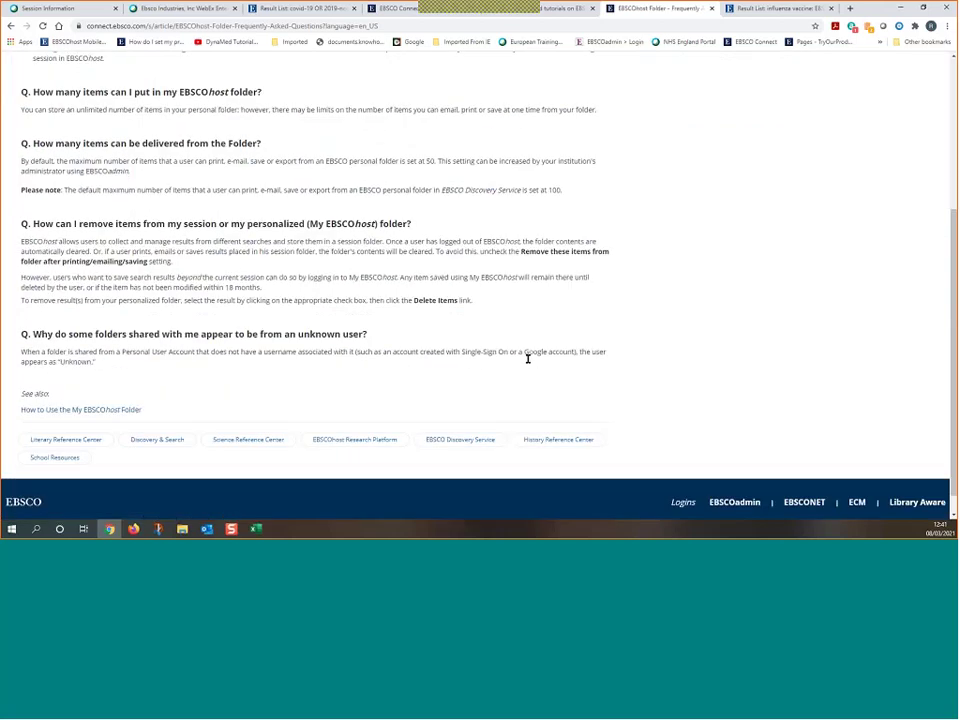
pyautogui.scroll(5, 528, 358)
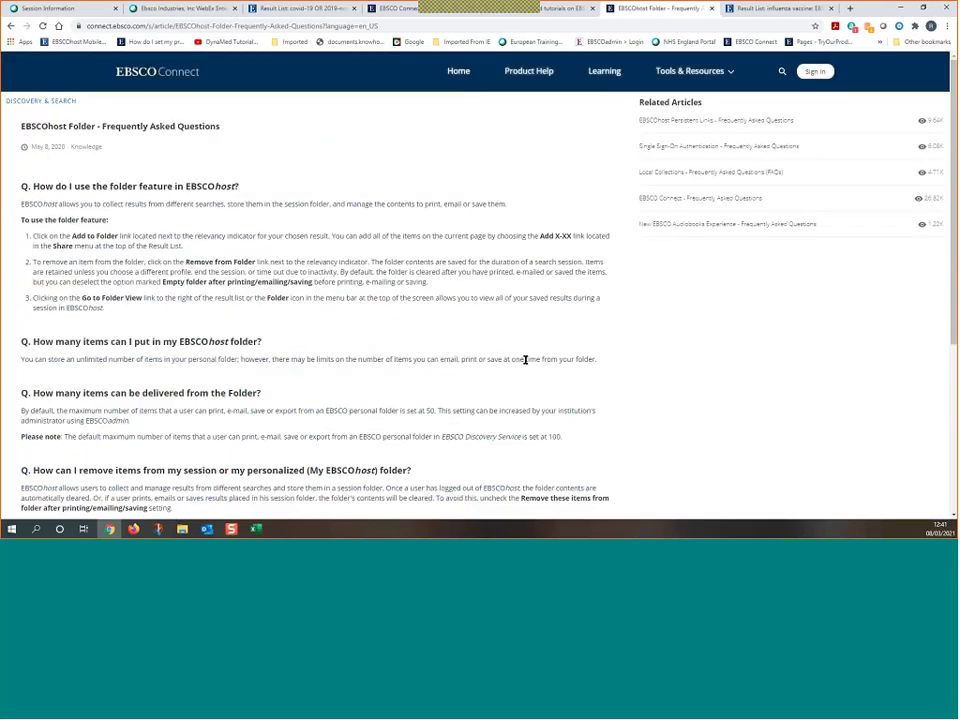
# Return to the EBSCO Connect home page and open the CINAHL Databases - Basic Searching tutorial from the Clinical Decisions Tutorials.
pyautogui.click(460, 72)
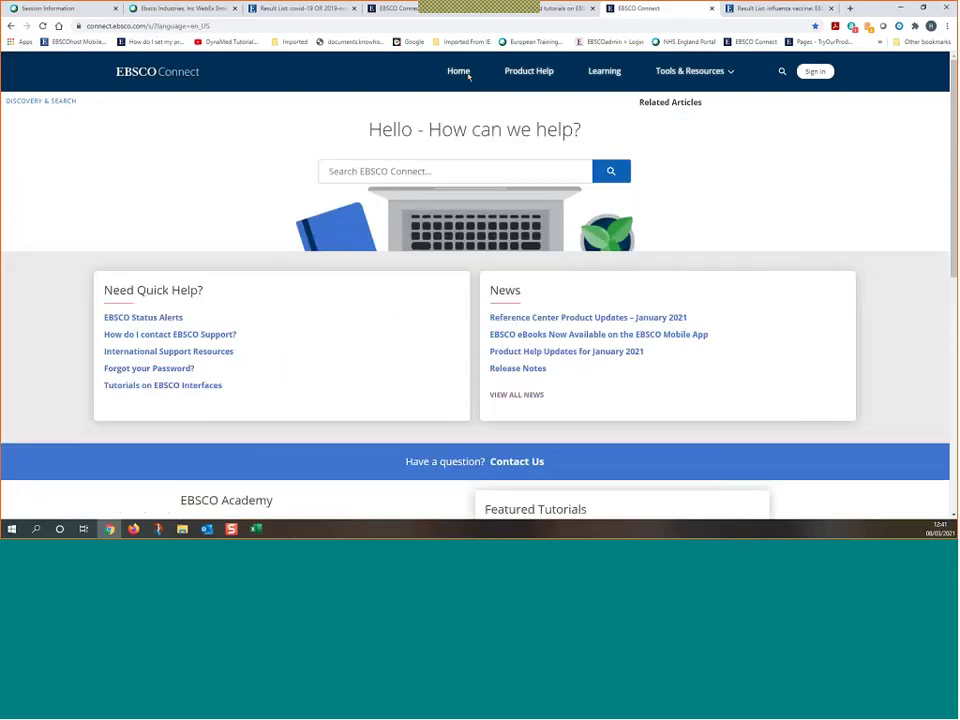
pyautogui.click(125, 386)
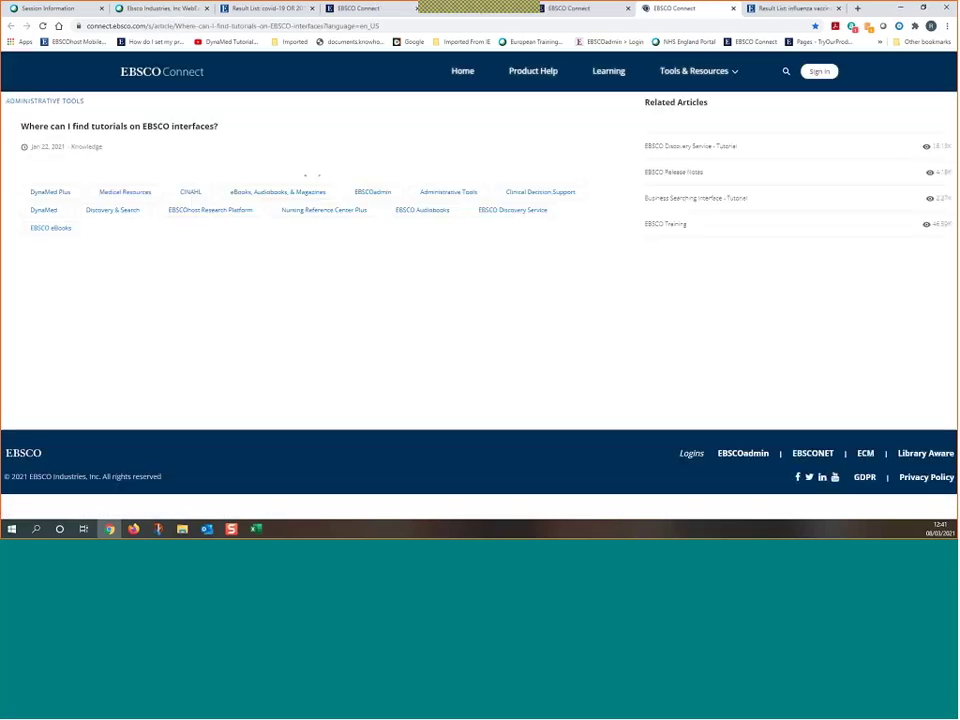
pyautogui.scroll(-10, 265, 300)
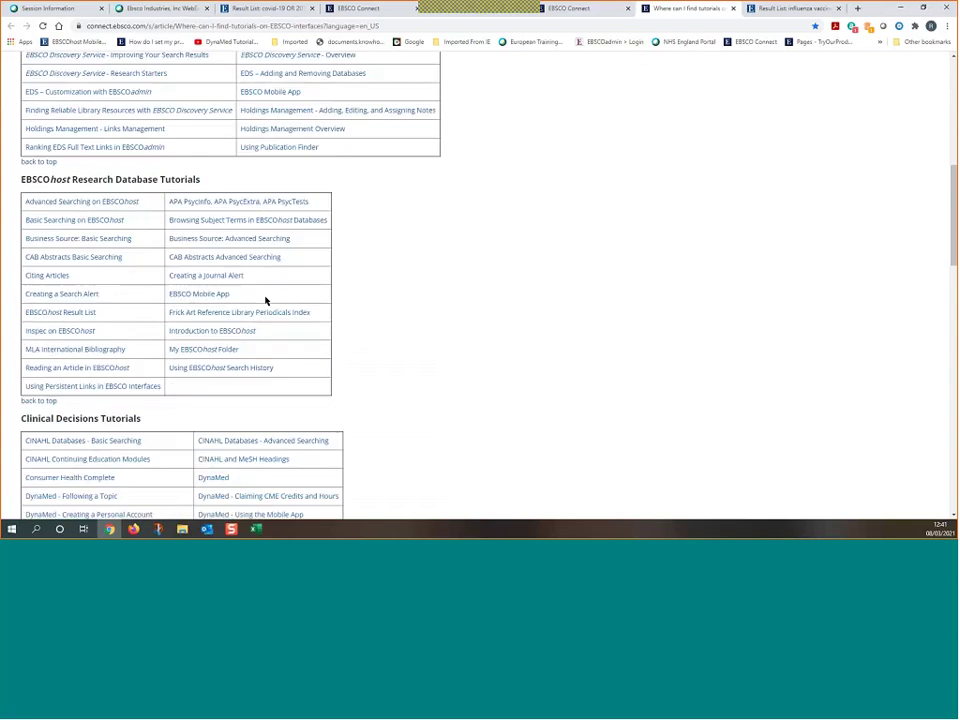
pyautogui.scroll(-3, 265, 300)
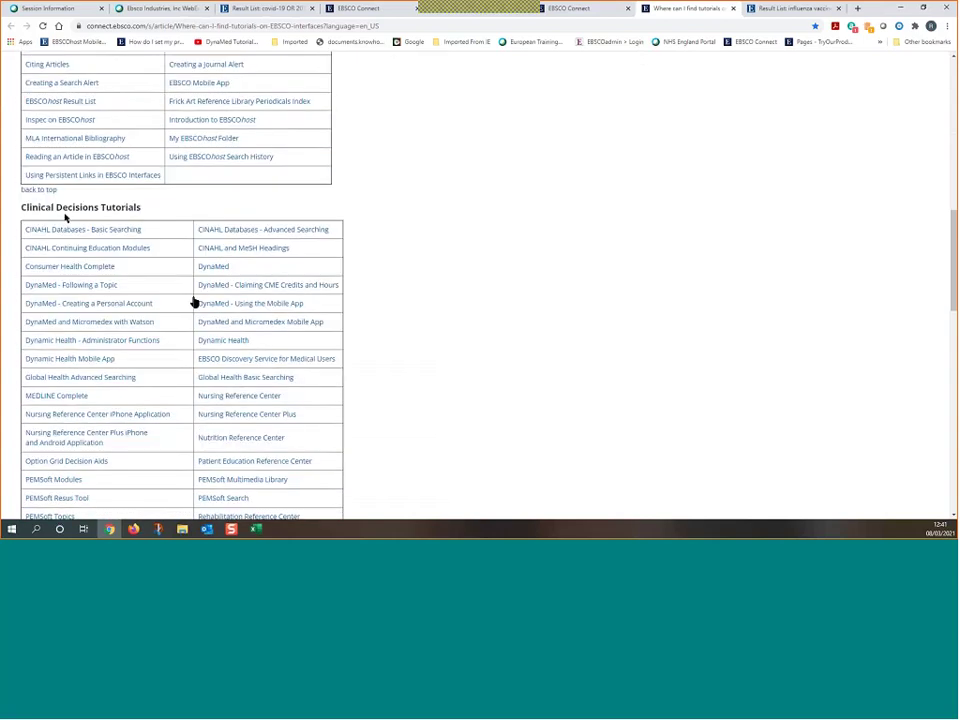
pyautogui.click(106, 233)
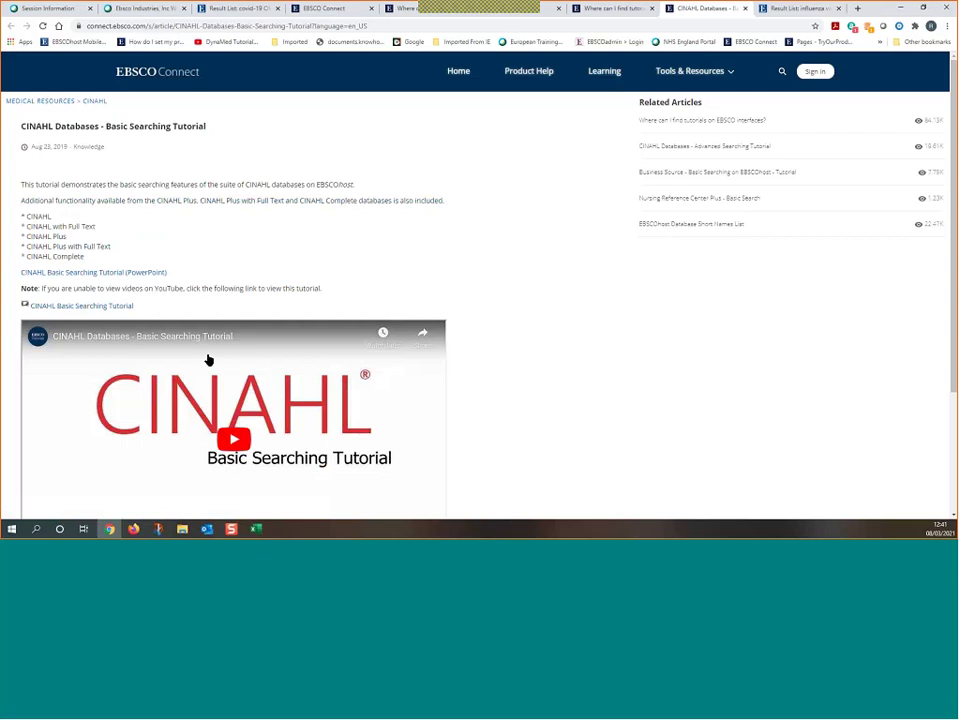
# Go from the EBSCO Connect home page to EBSCO Academy and browse its eLearning paths.
pyautogui.click(455, 73)
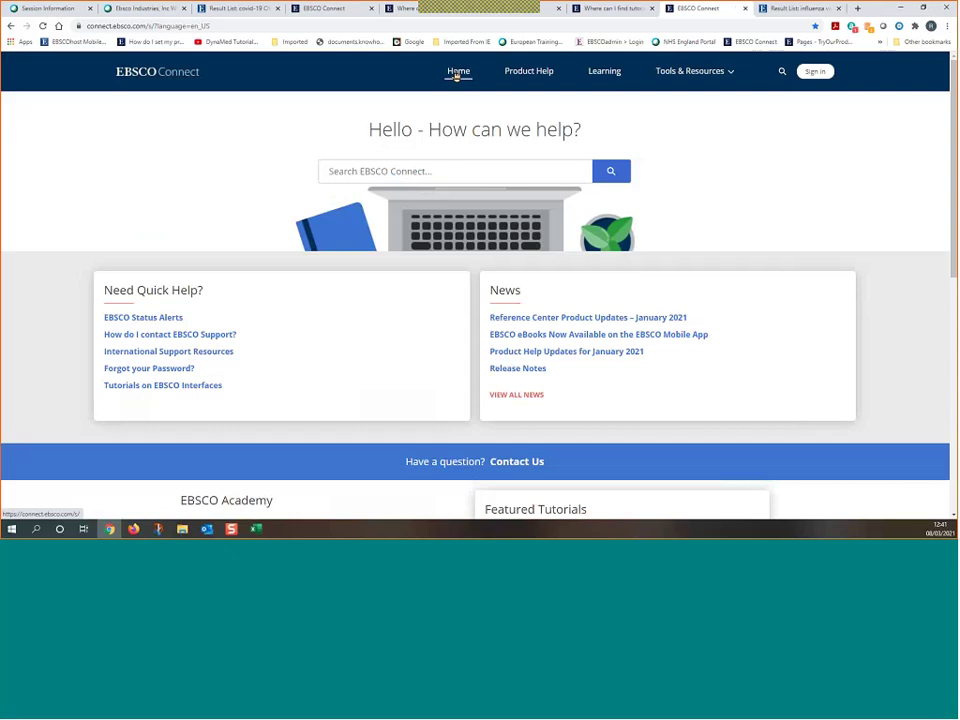
pyautogui.click(606, 73)
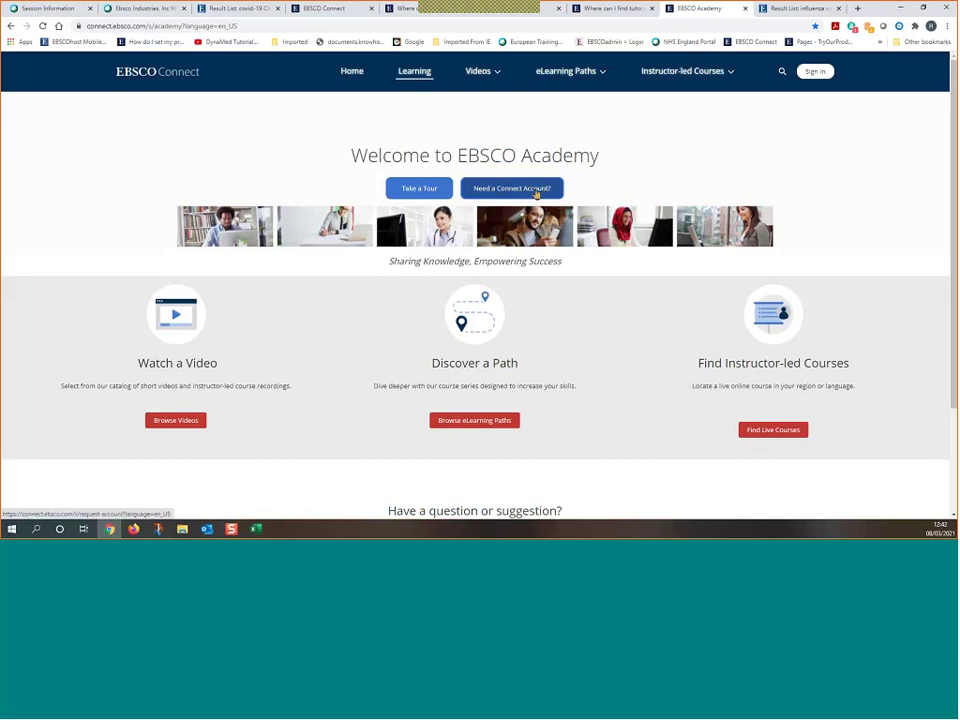
pyautogui.click(461, 422)
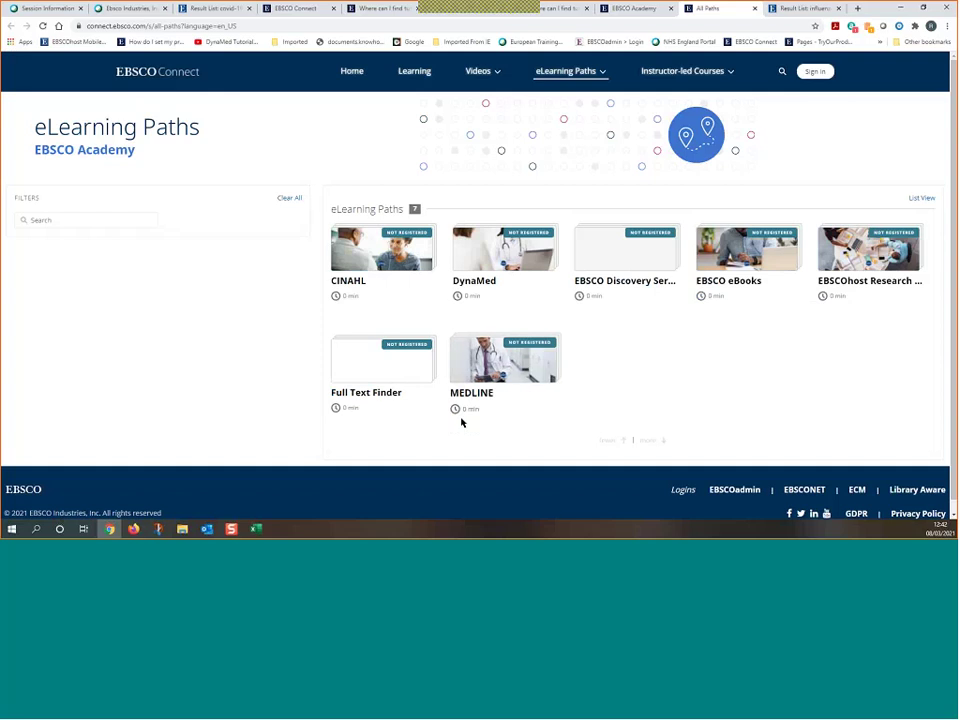
# Open the CINAHL eLearning path, review its courses, and view the activities of the Searching CINAHL course.
pyautogui.click(377, 248)
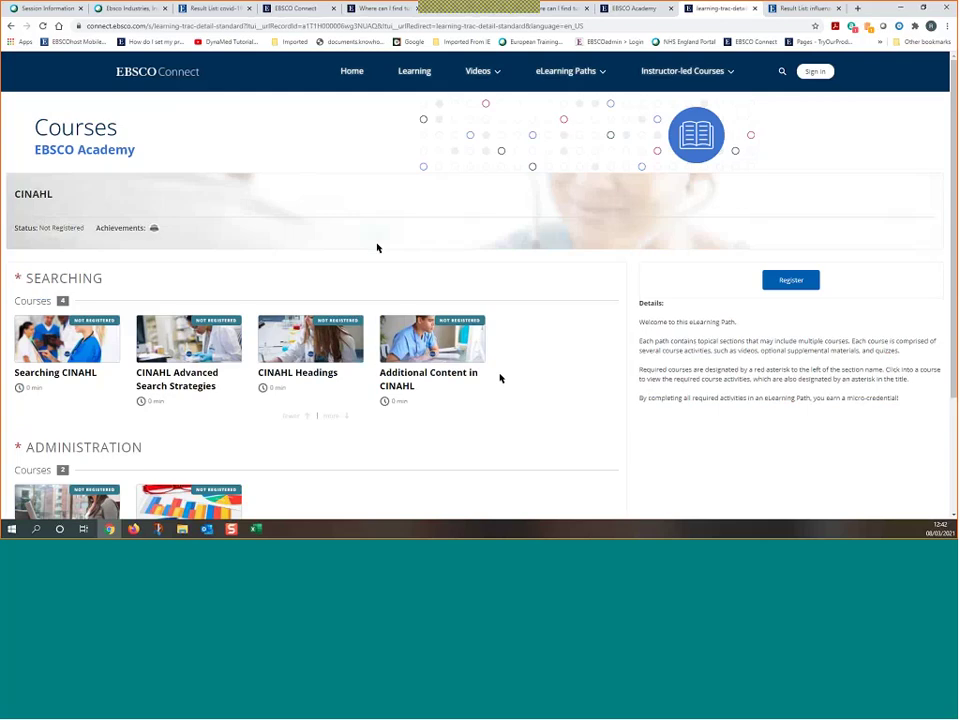
pyautogui.scroll(-2, 534, 400)
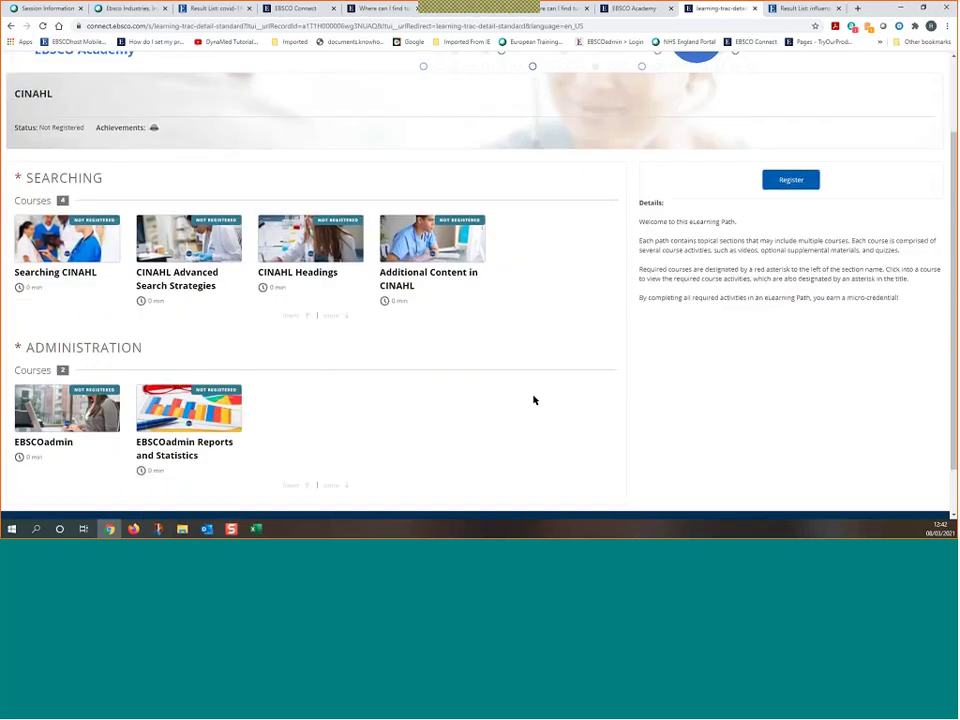
pyautogui.scroll(-2, 534, 400)
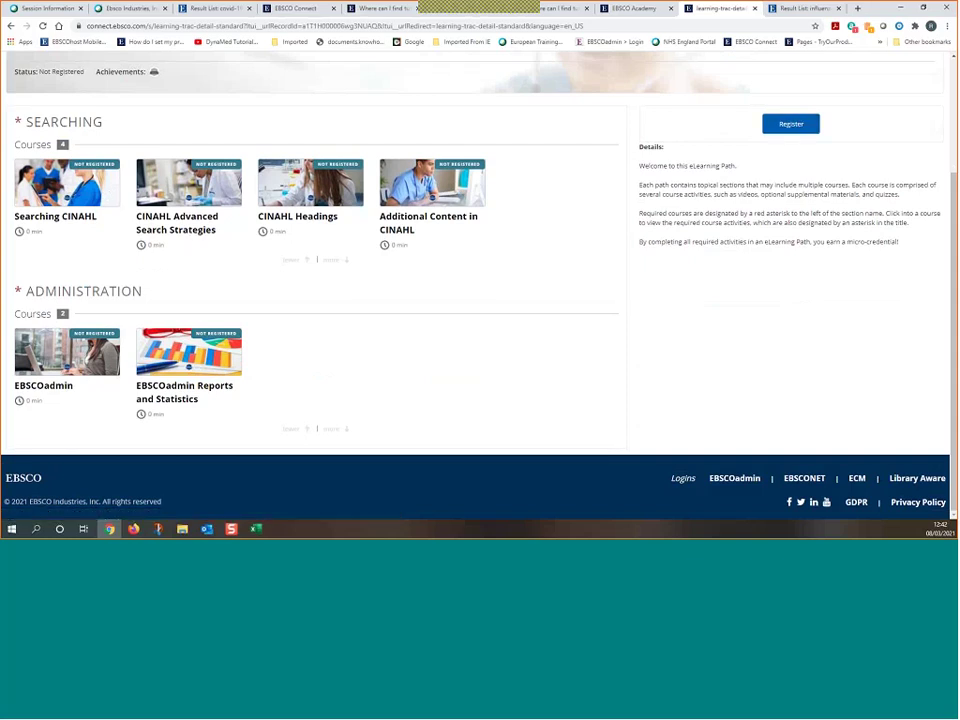
pyautogui.click(69, 184)
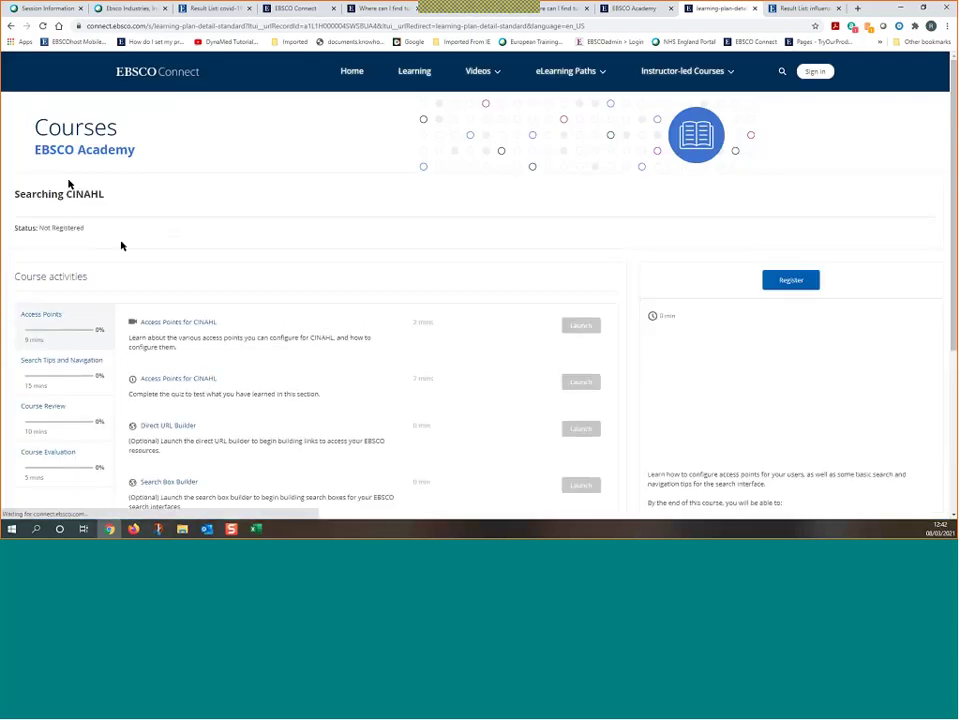
pyautogui.scroll(-2, 237, 385)
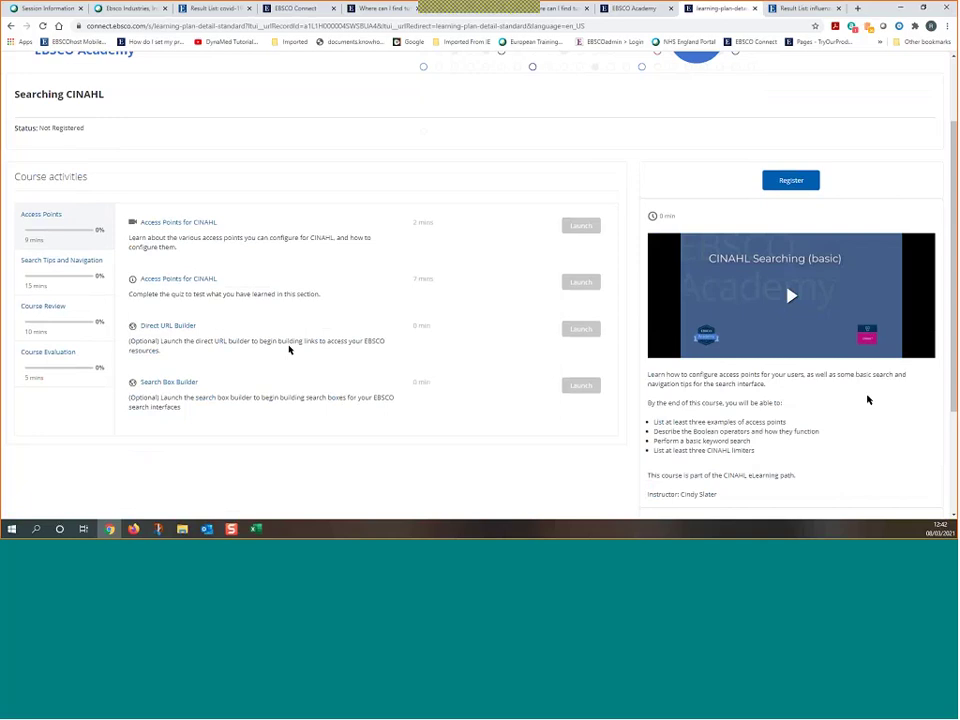
# Review the Searching CINAHL course details, and browse the EBSCO Academy recordings of instructor-led courses.
pyautogui.scroll(-3, 868, 398)
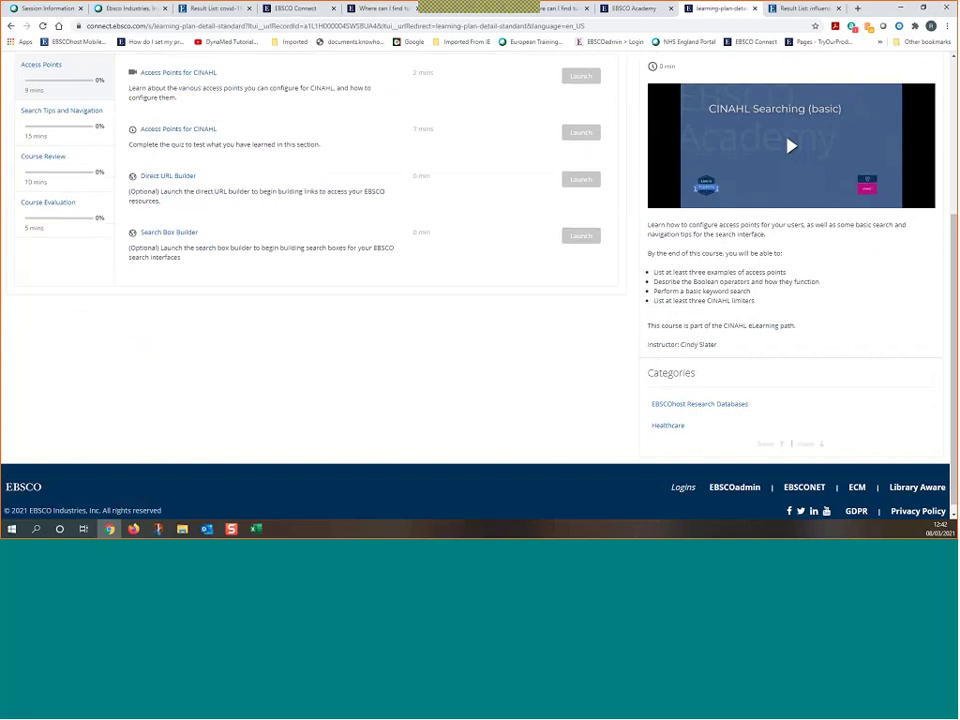
pyautogui.scroll(1, 812, 355)
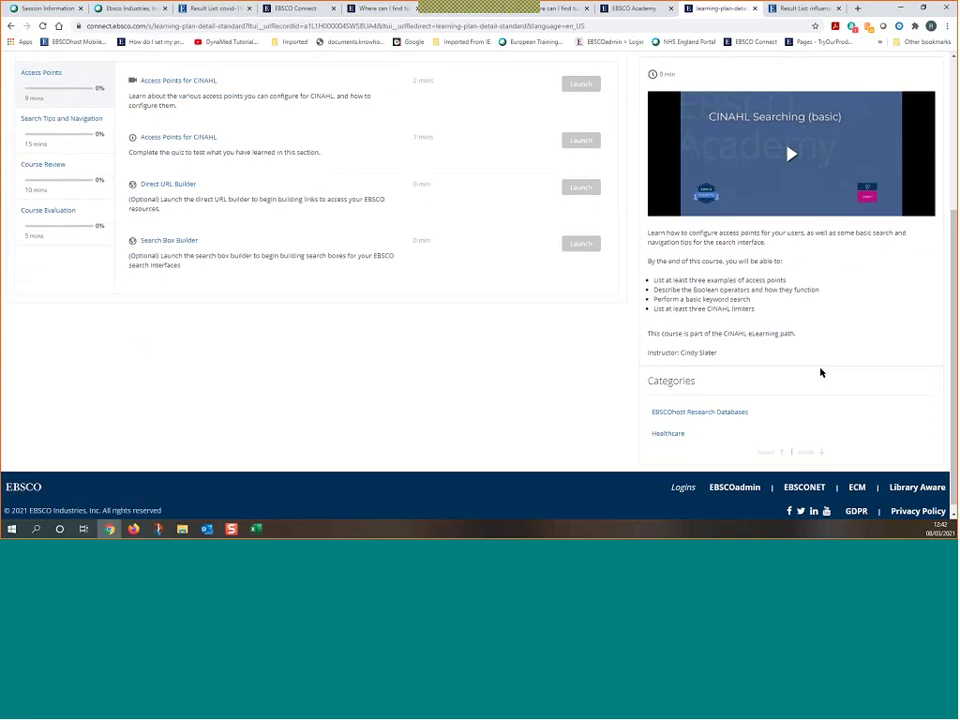
pyautogui.scroll(5, 820, 372)
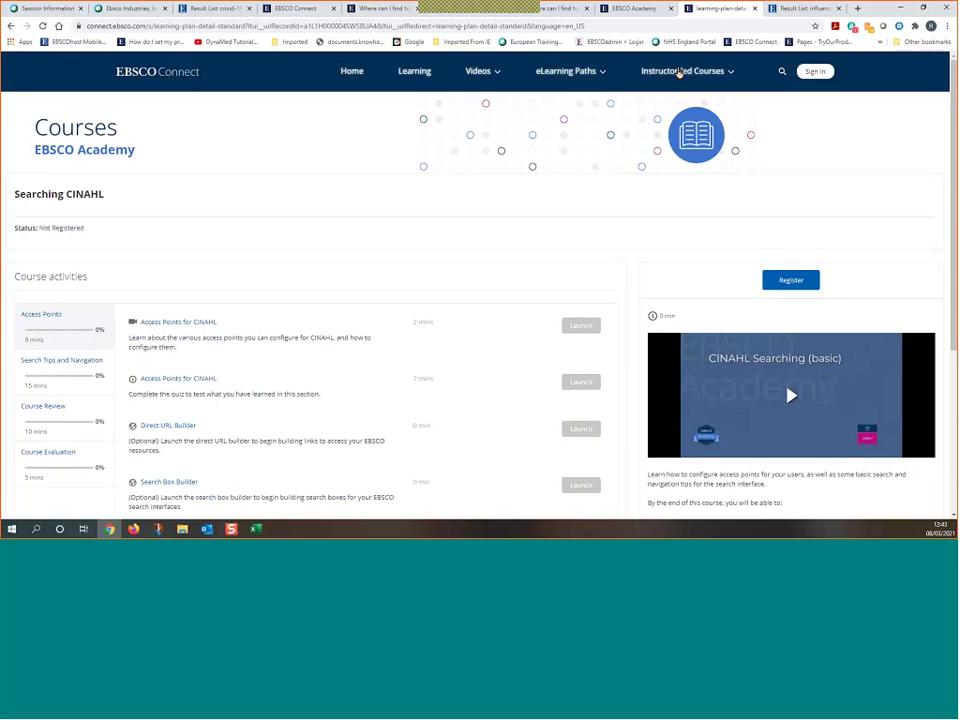
pyautogui.click(685, 72)
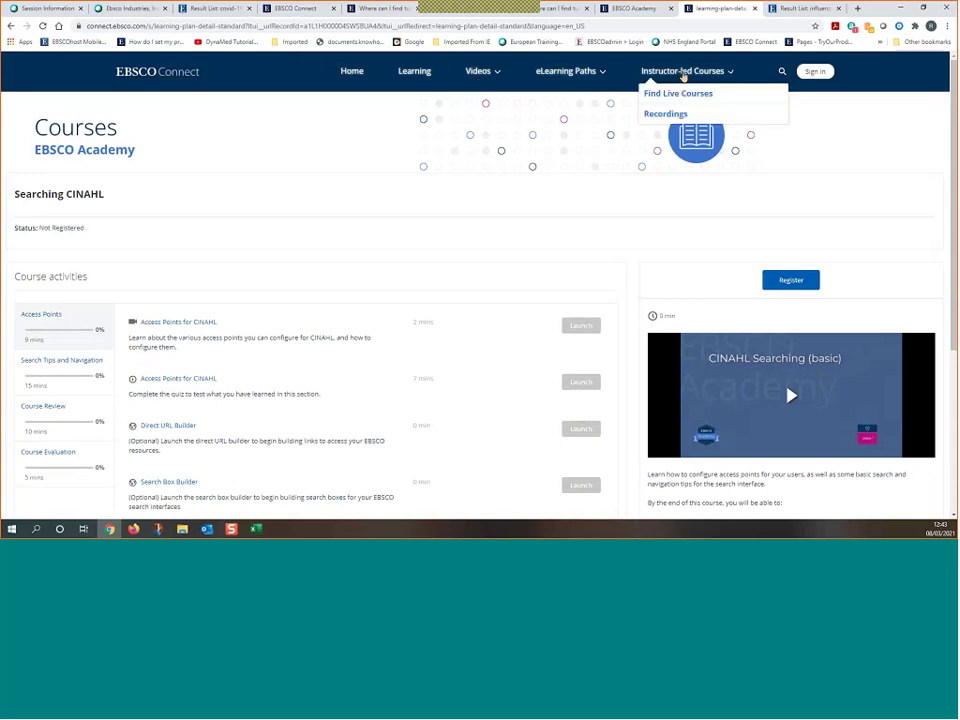
pyautogui.click(669, 114)
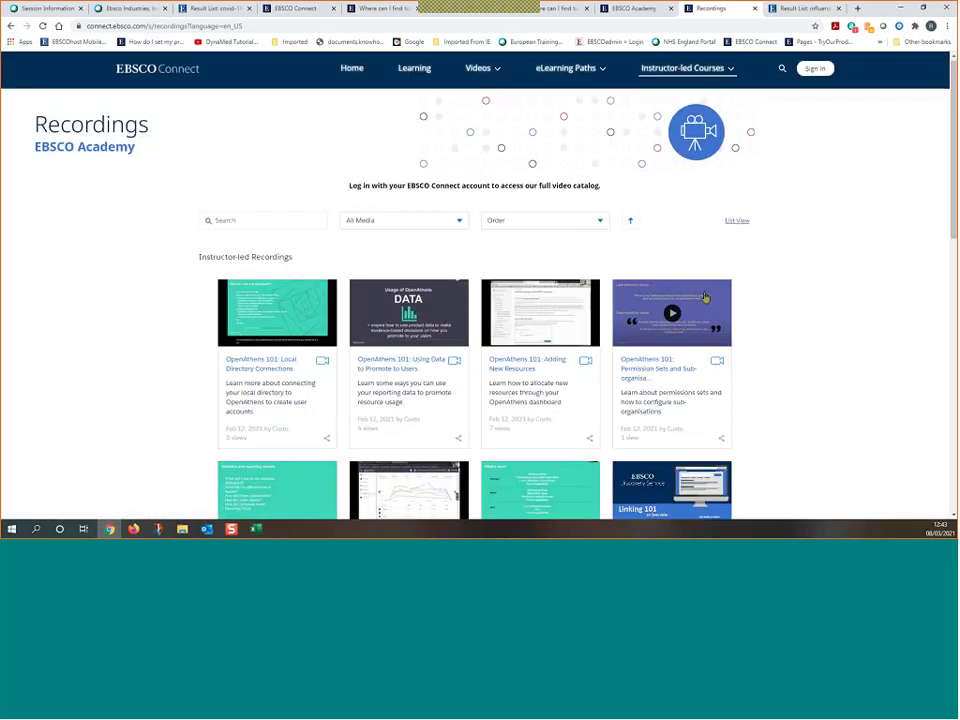
pyautogui.scroll(-5, 739, 286)
pyautogui.scroll(-5, 737, 289)
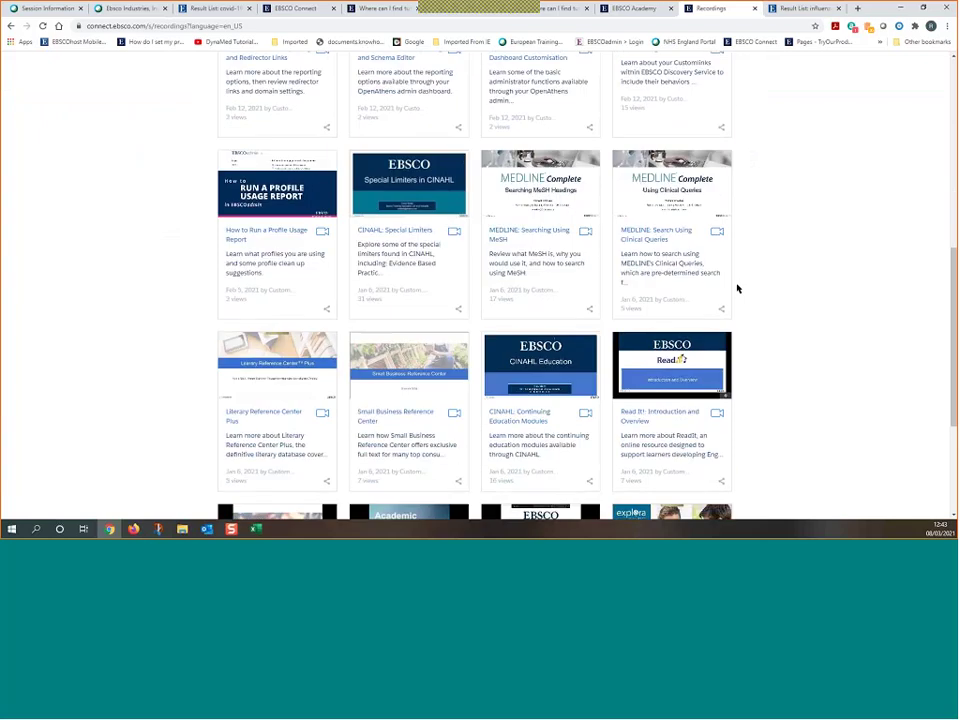
pyautogui.scroll(10, 737, 289)
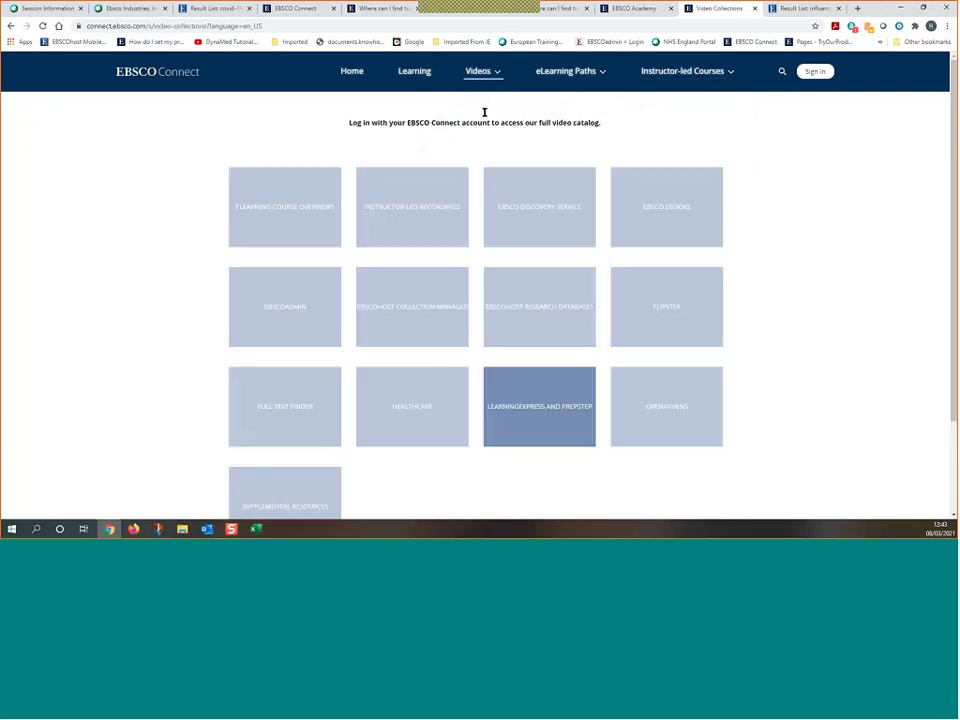
# Open the Healthcare collection among the EBSCO Academy video collections and browse its CINAHL and MEDLINE videos.
pyautogui.scroll(-2, 752, 312)
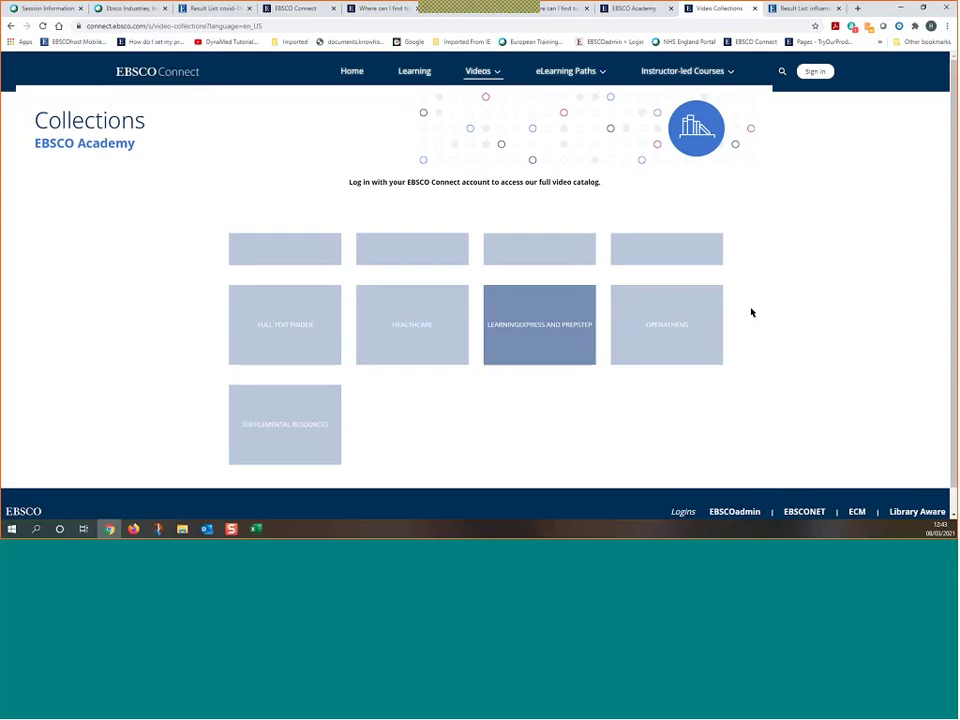
pyautogui.click(430, 323)
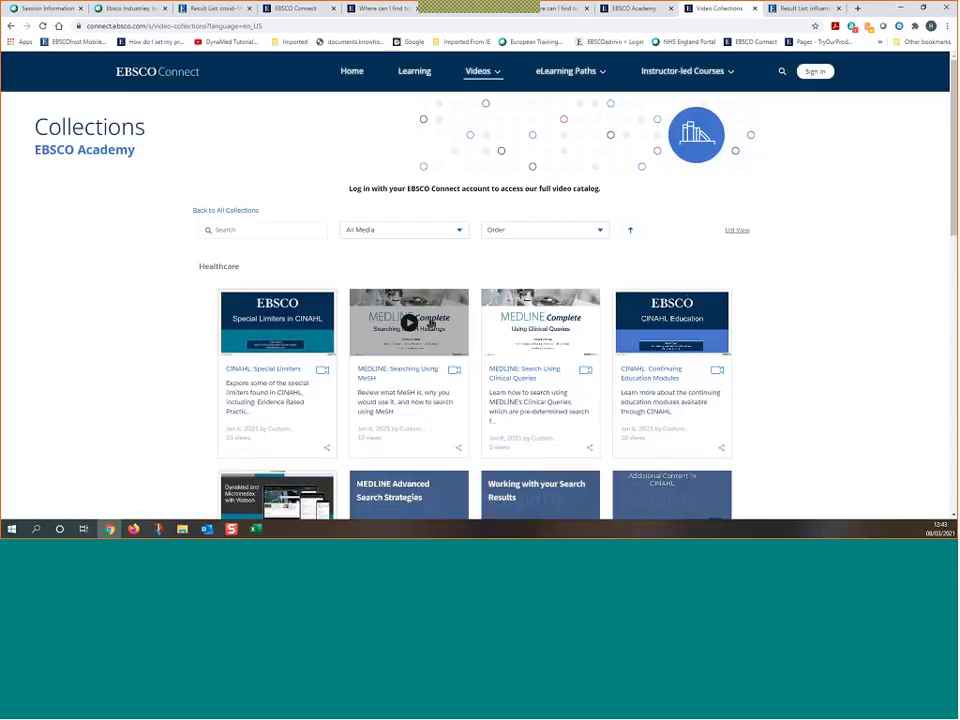
pyautogui.scroll(-2, 71, 292)
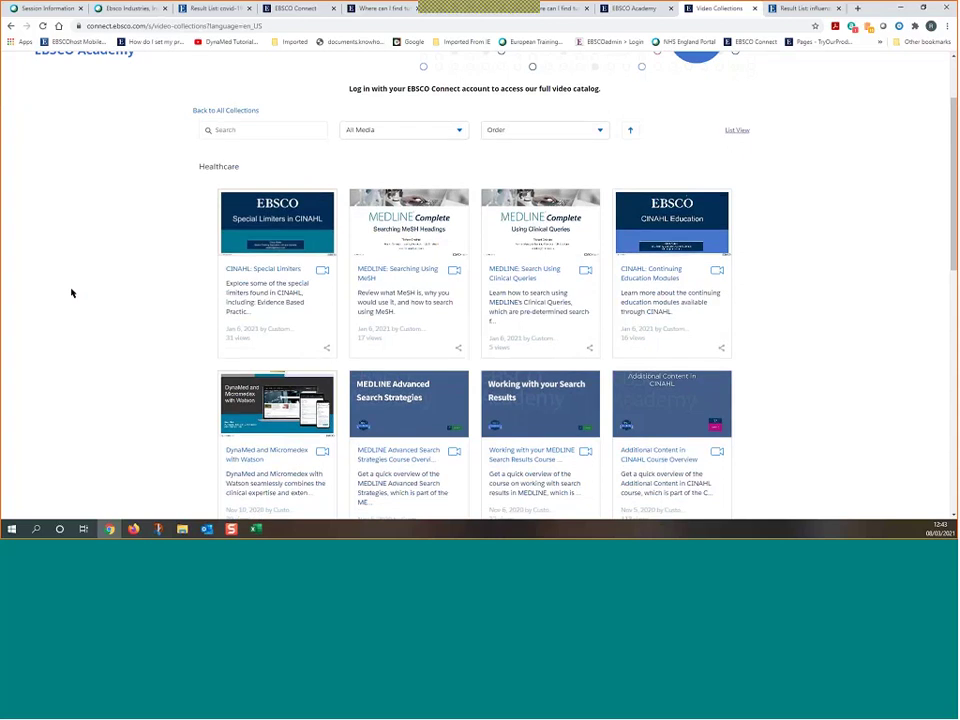
pyautogui.scroll(-2, 43, 296)
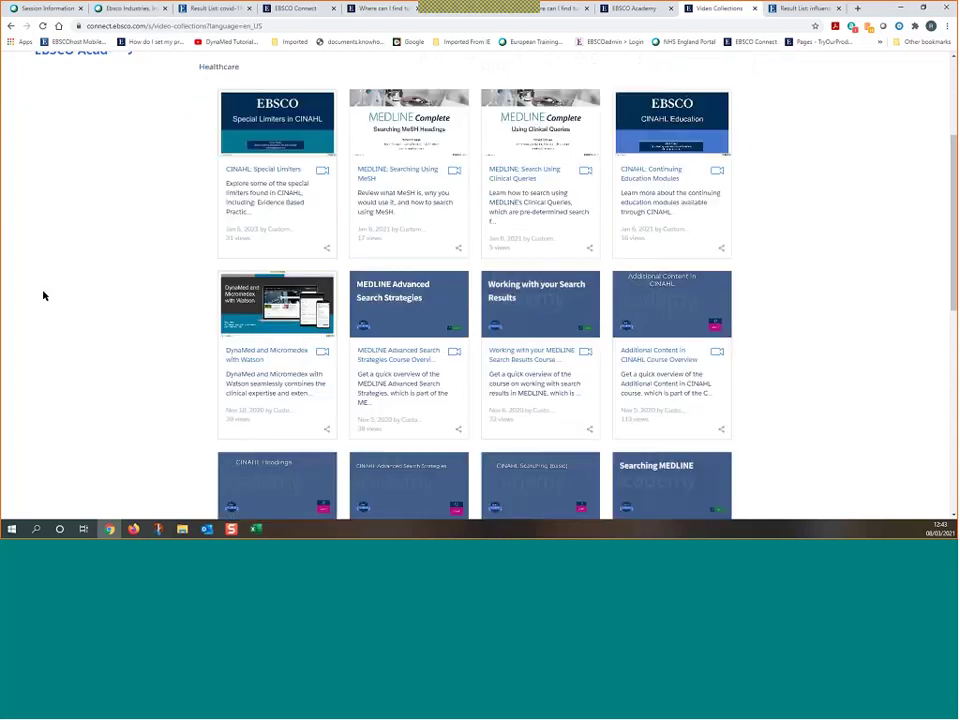
pyautogui.scroll(-3, 47, 306)
pyautogui.scroll(7, 51, 316)
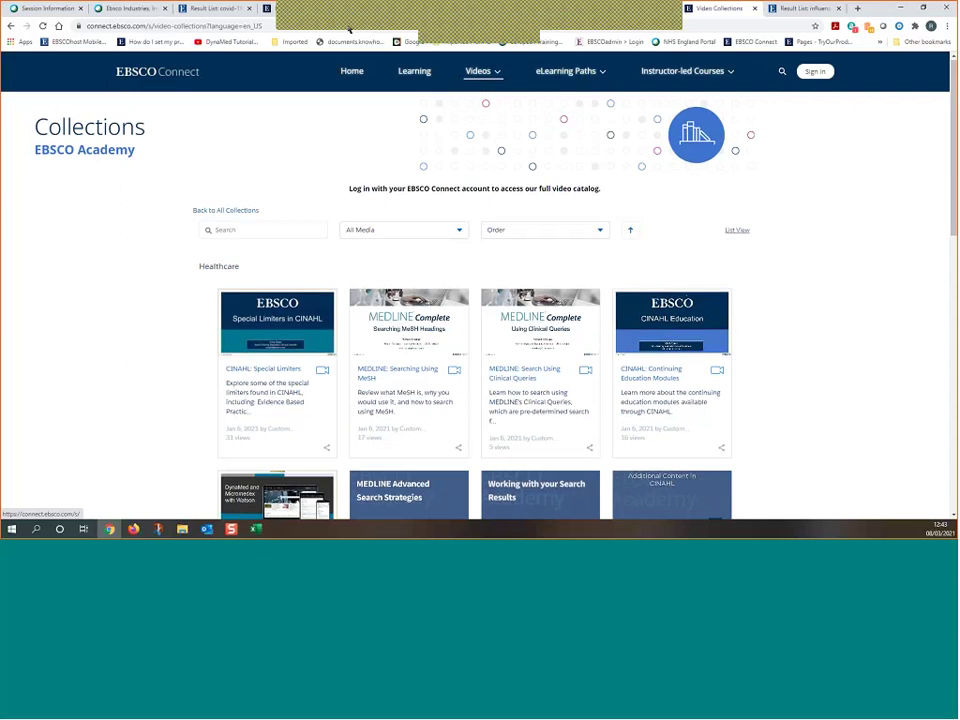
pyautogui.hotkey('alt', 'Left')
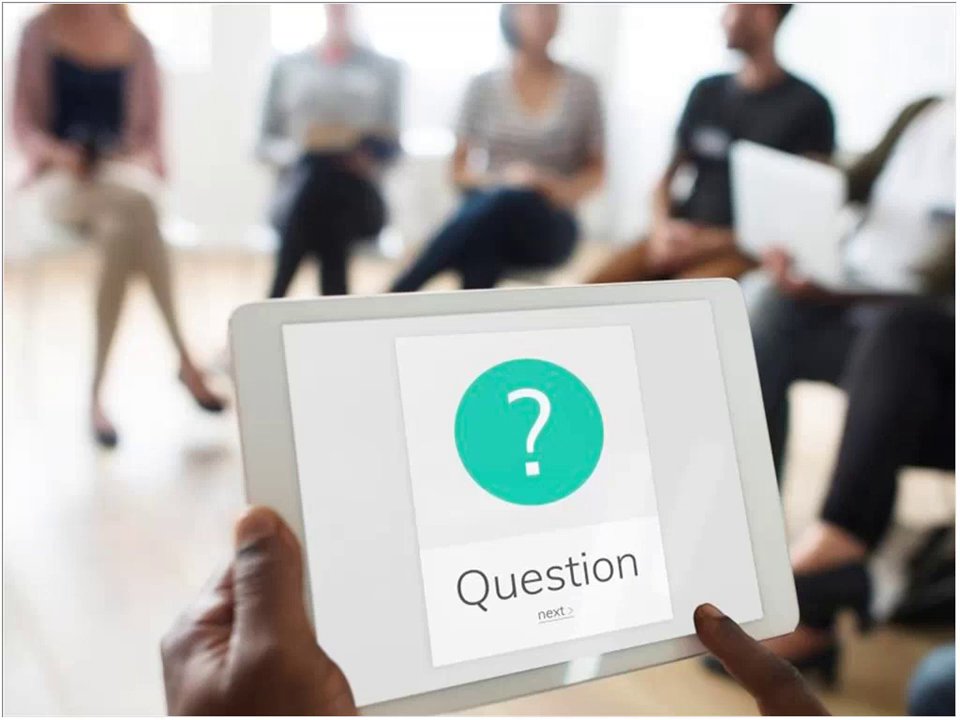
pyautogui.press('Right')
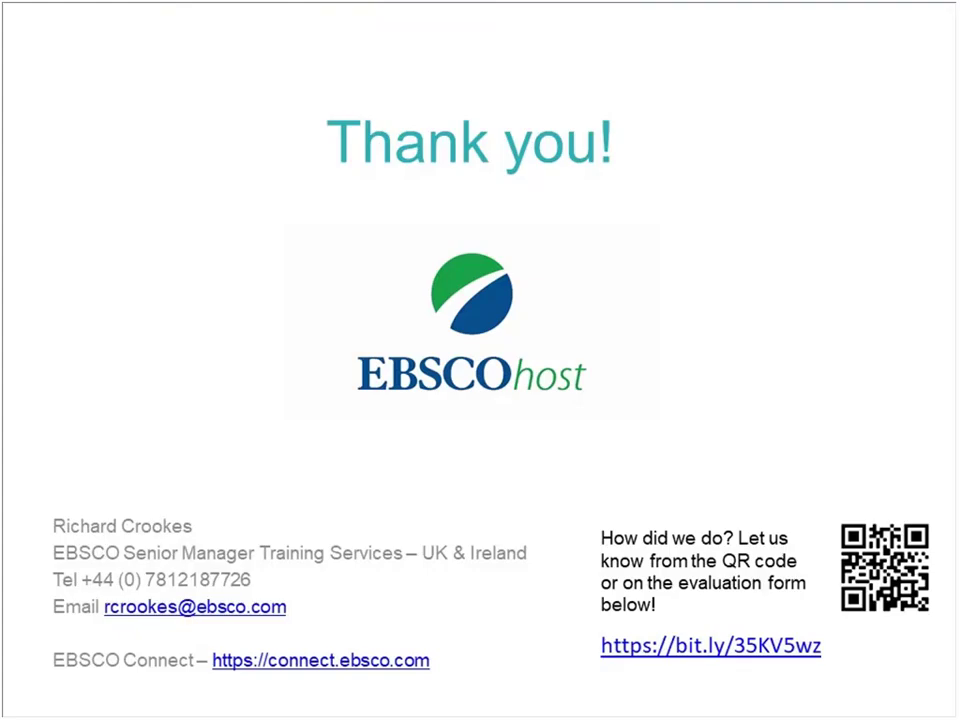